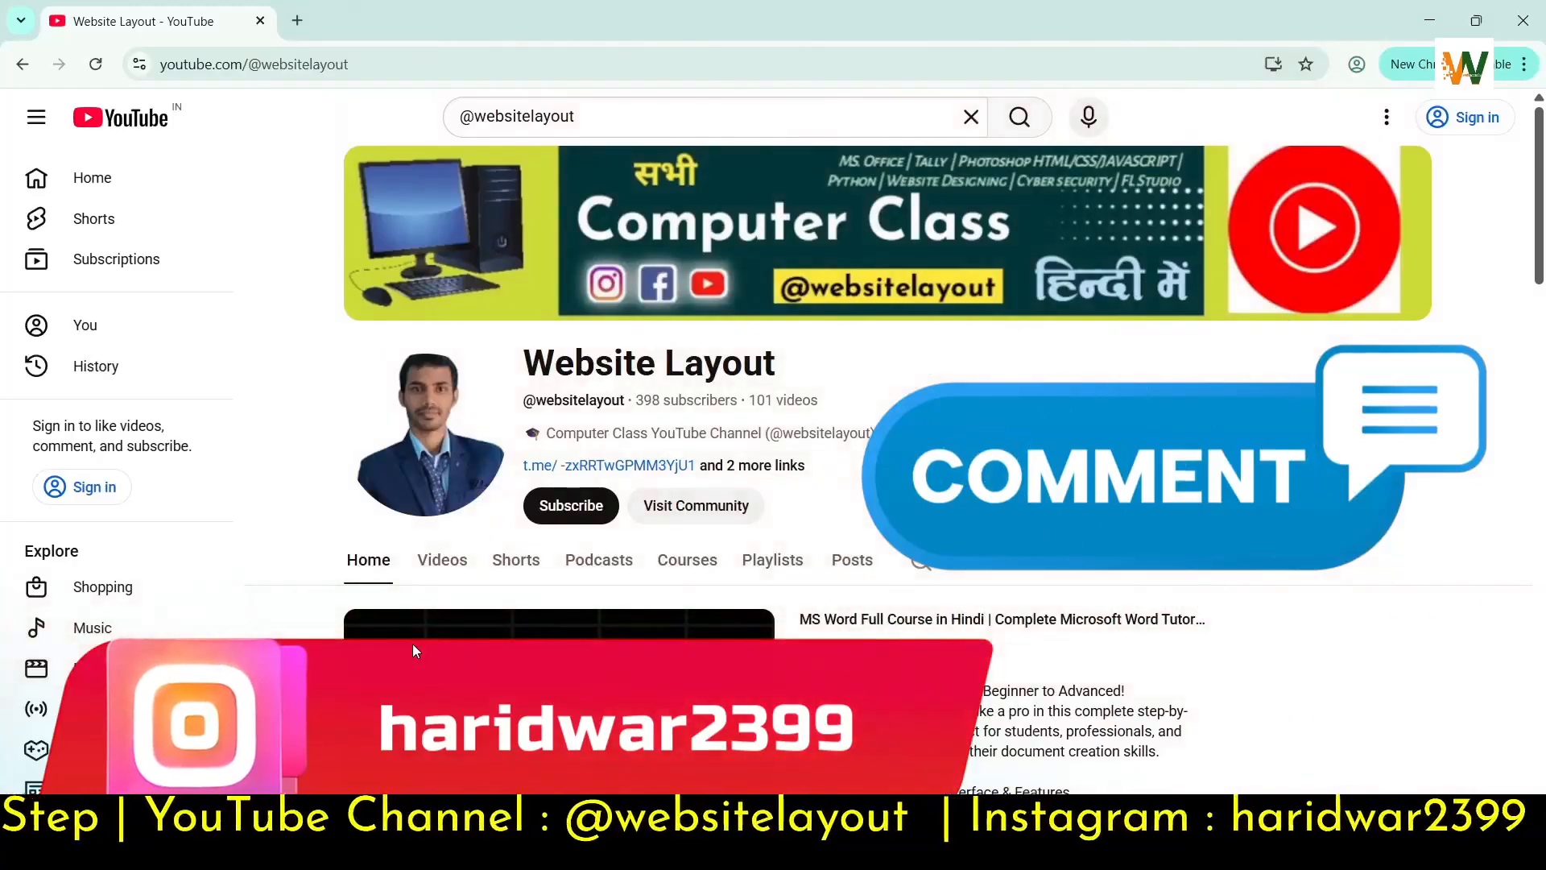
Step: Look through the Website Layout channel's home page and its list of courses
scroll(415, 651, down, 1)
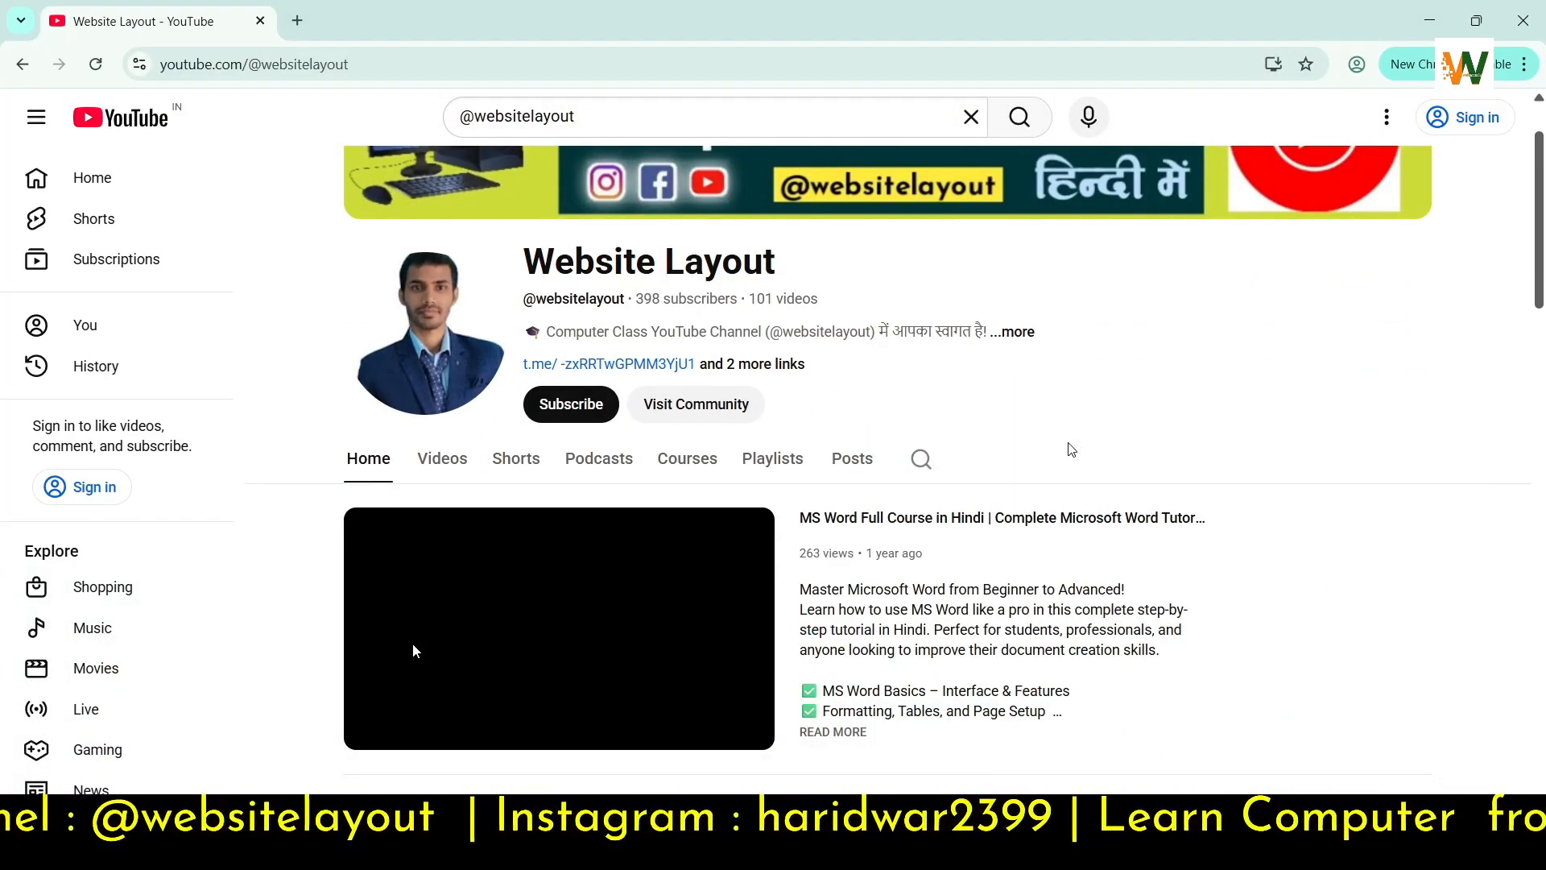
scroll(413, 646, up, 1)
scroll(415, 650, down, 2)
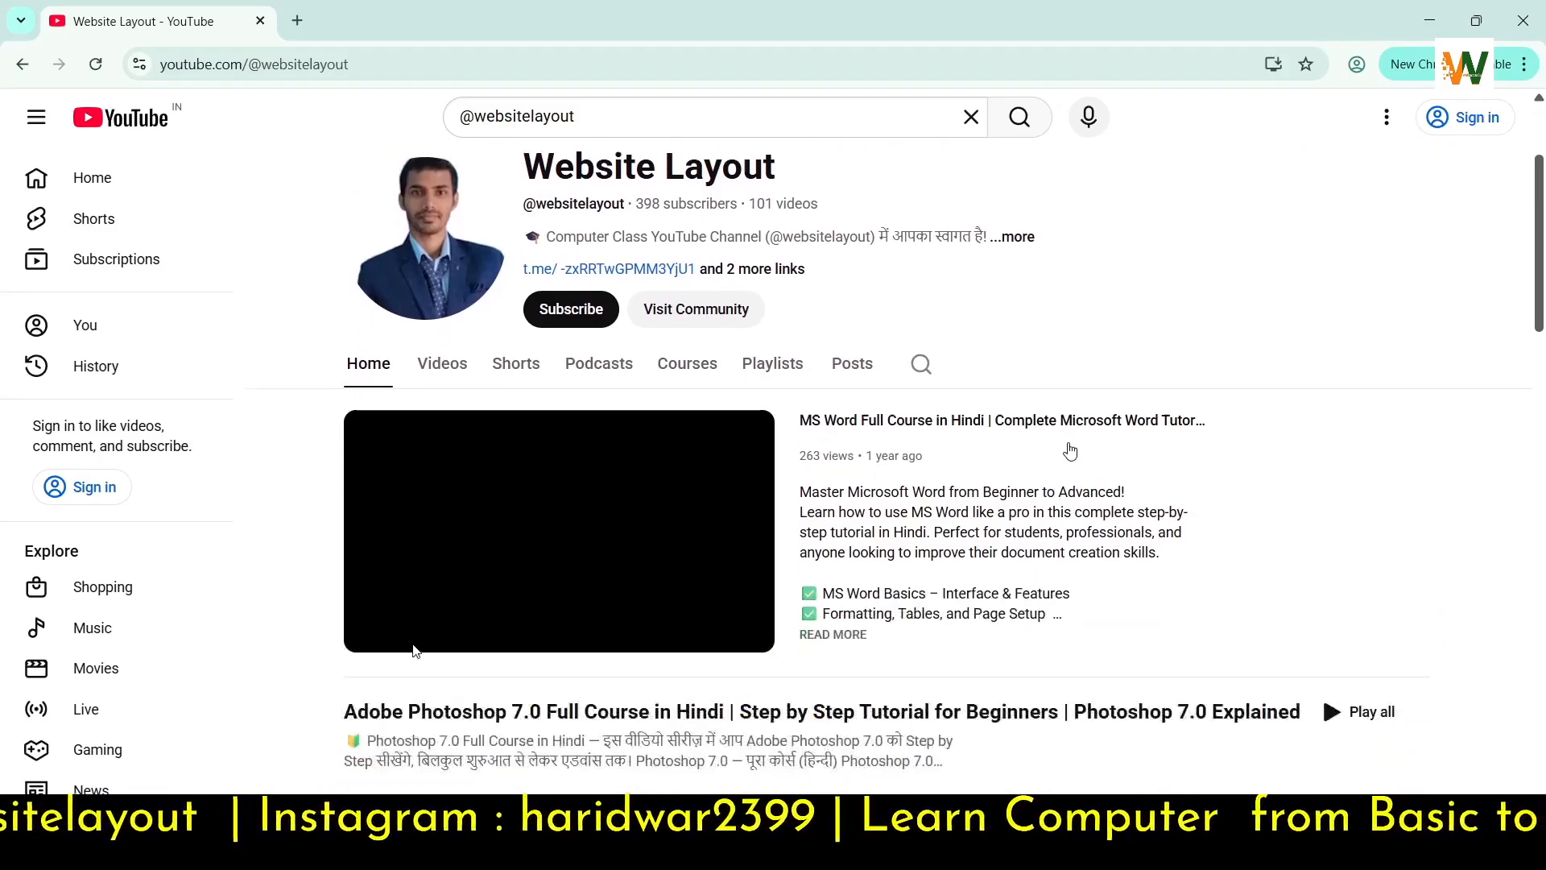
scroll(415, 651, down, 3)
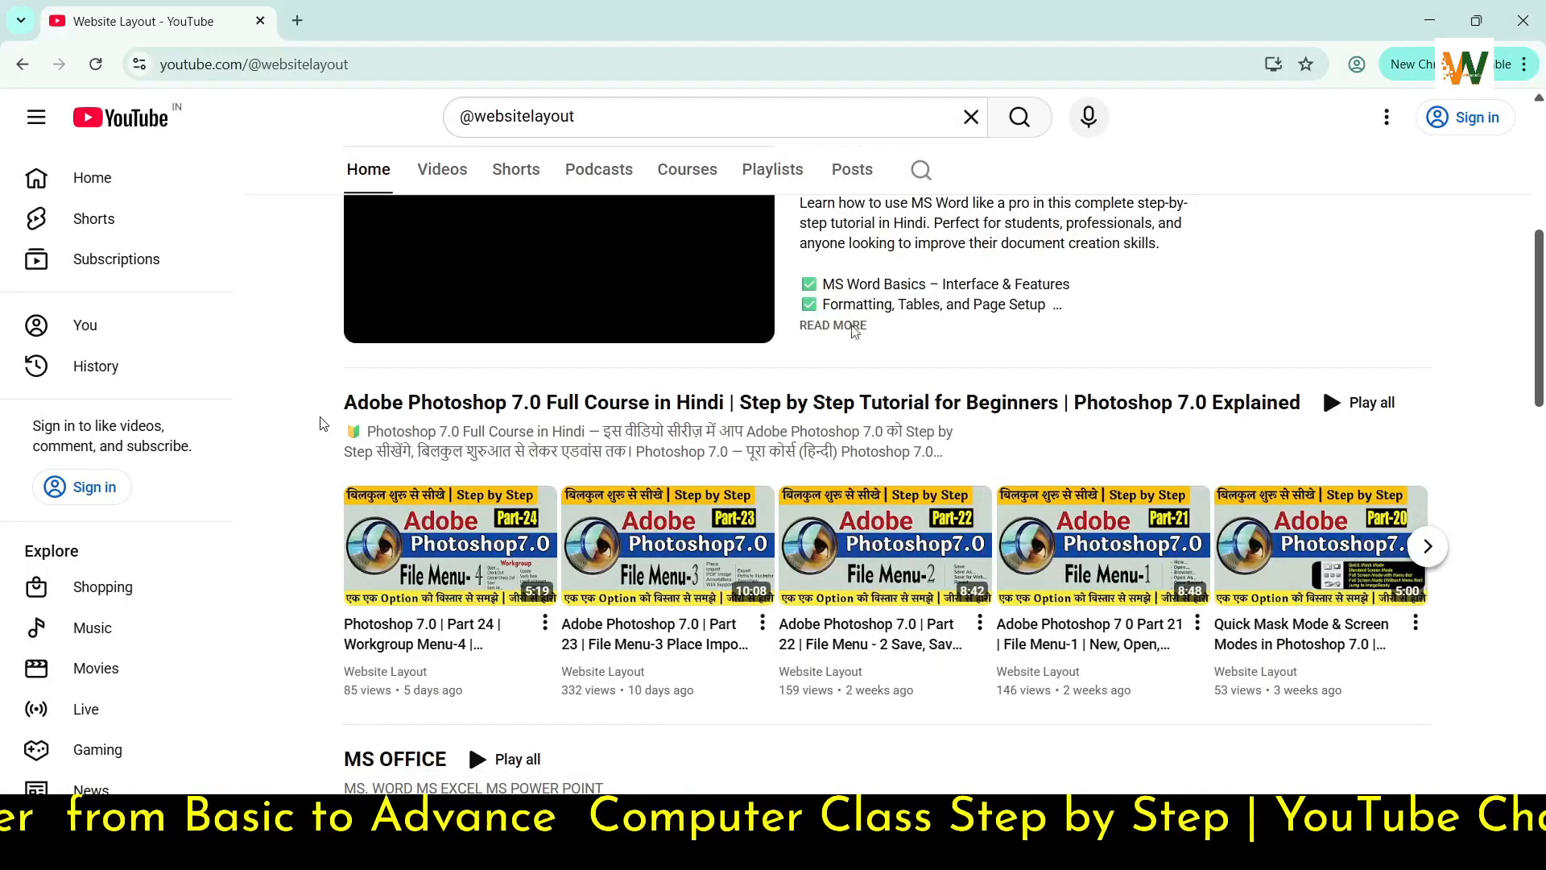
scroll(323, 425, up, 1)
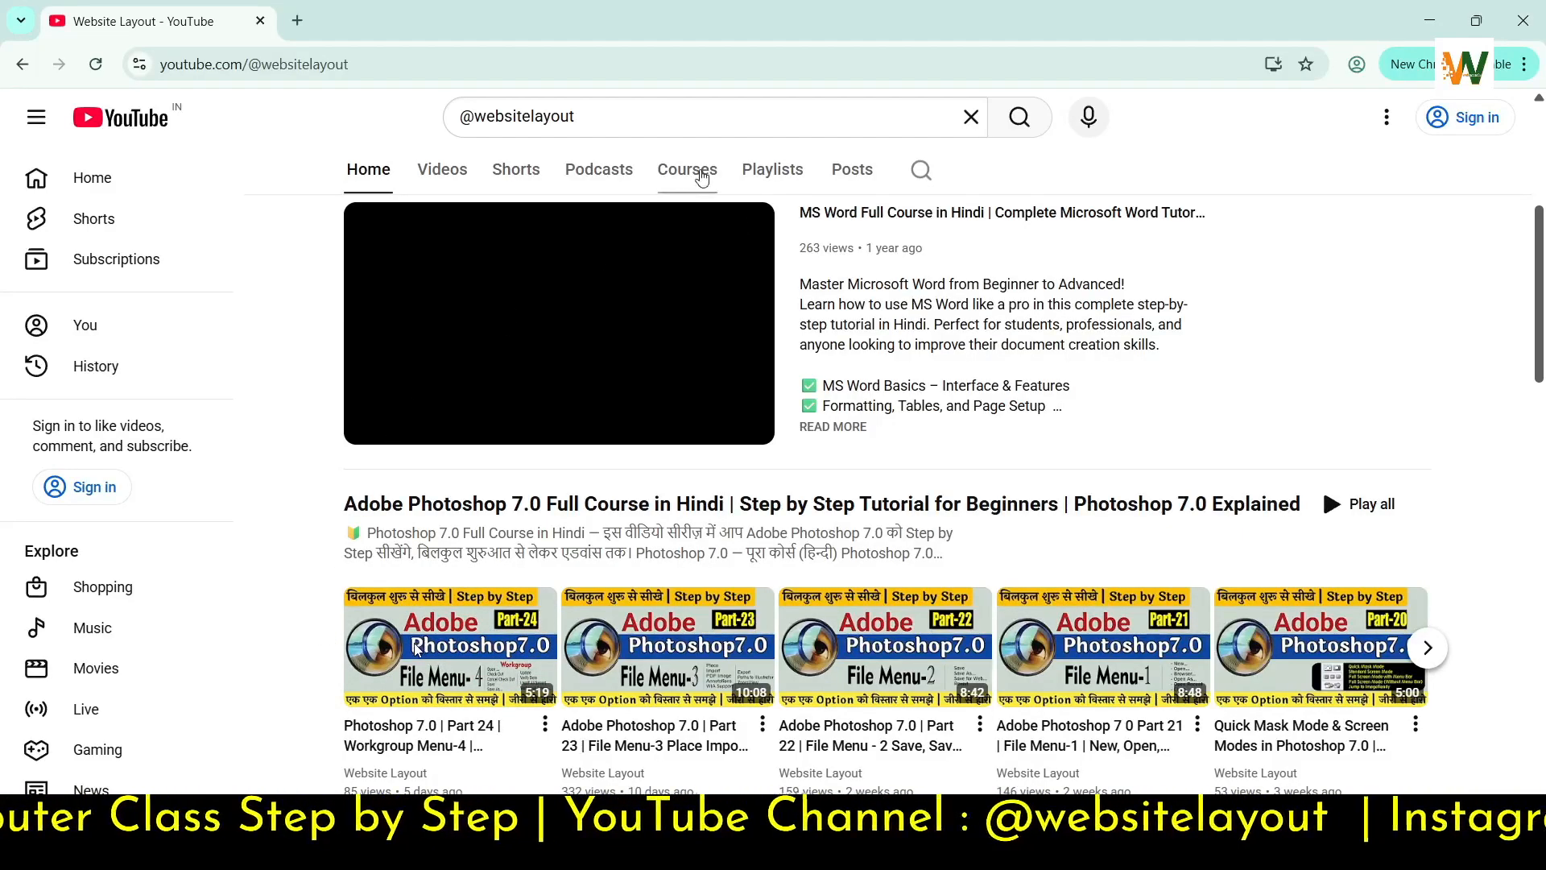
click(701, 176)
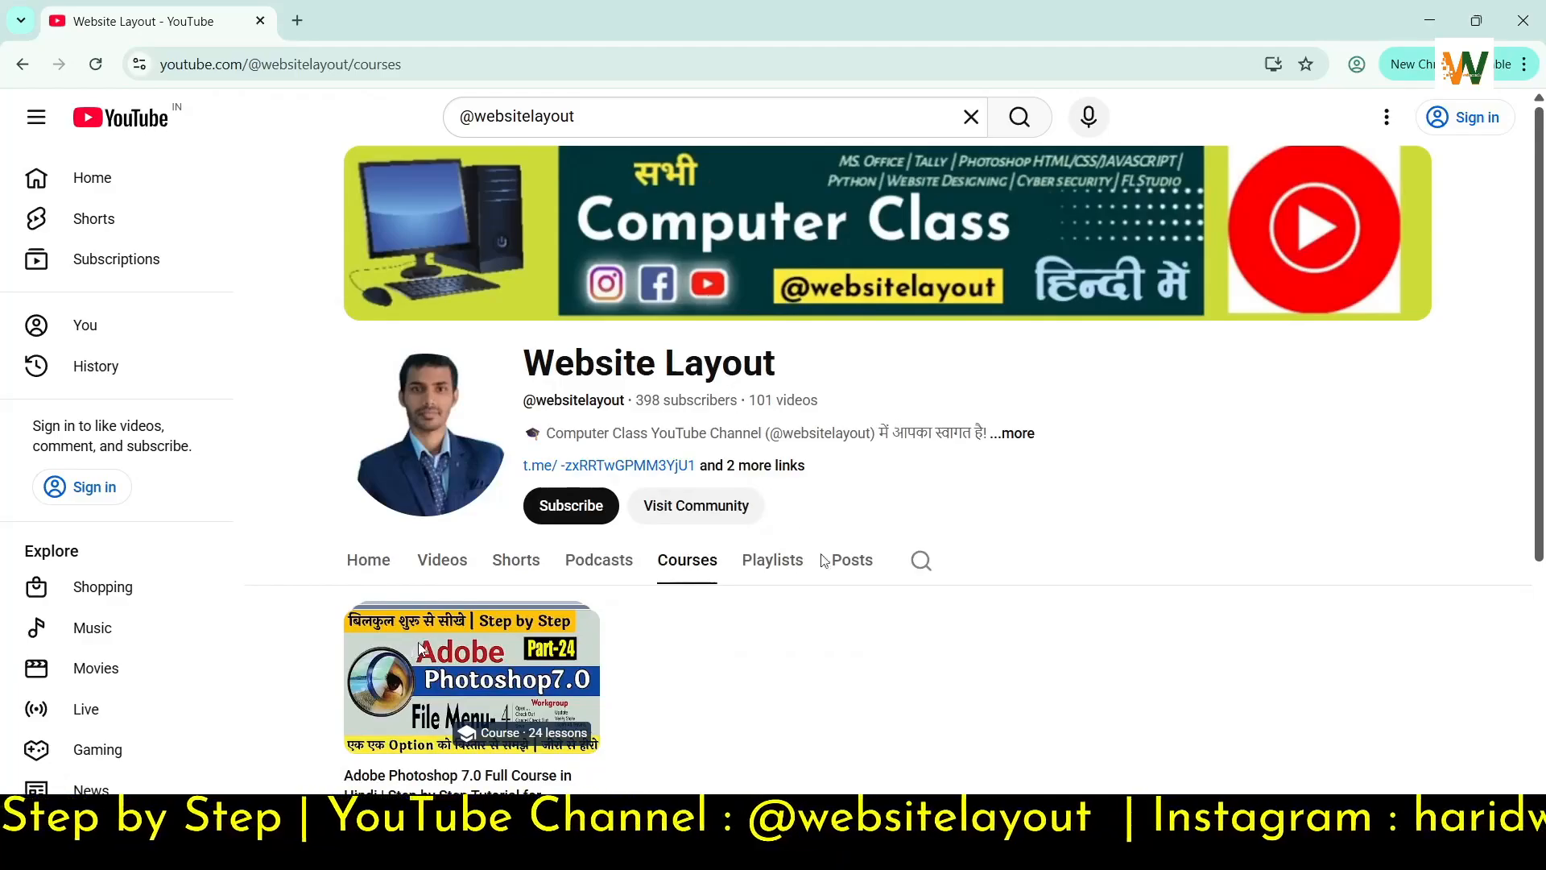
scroll(731, 657, down, 1)
scroll(731, 656, down, 1)
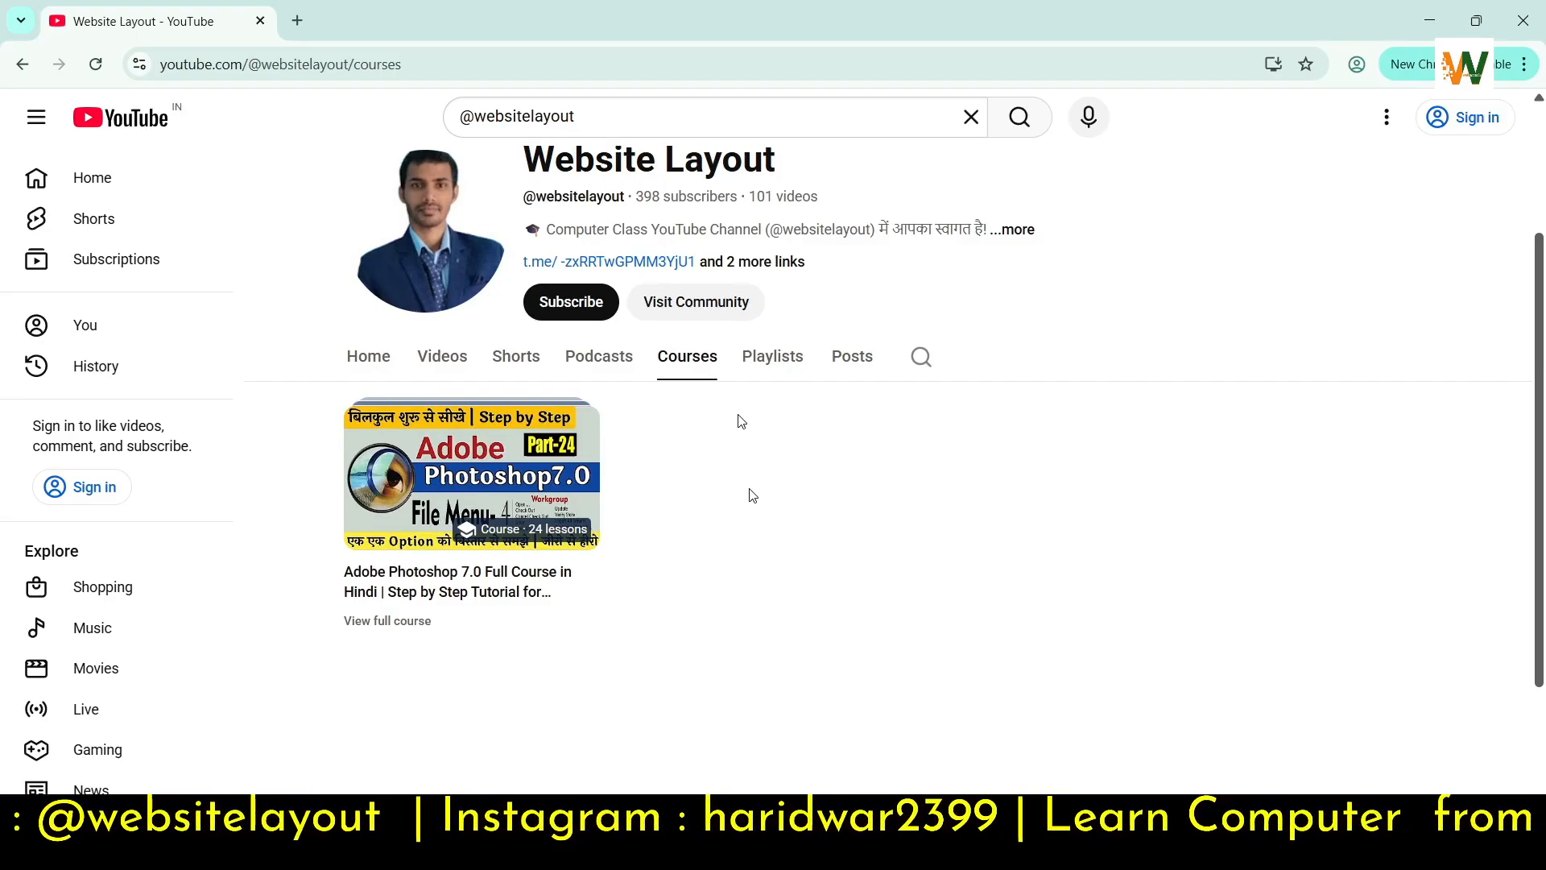
Step: Browse the channel's posts, going through the quiz questions down to the older entries
click(862, 369)
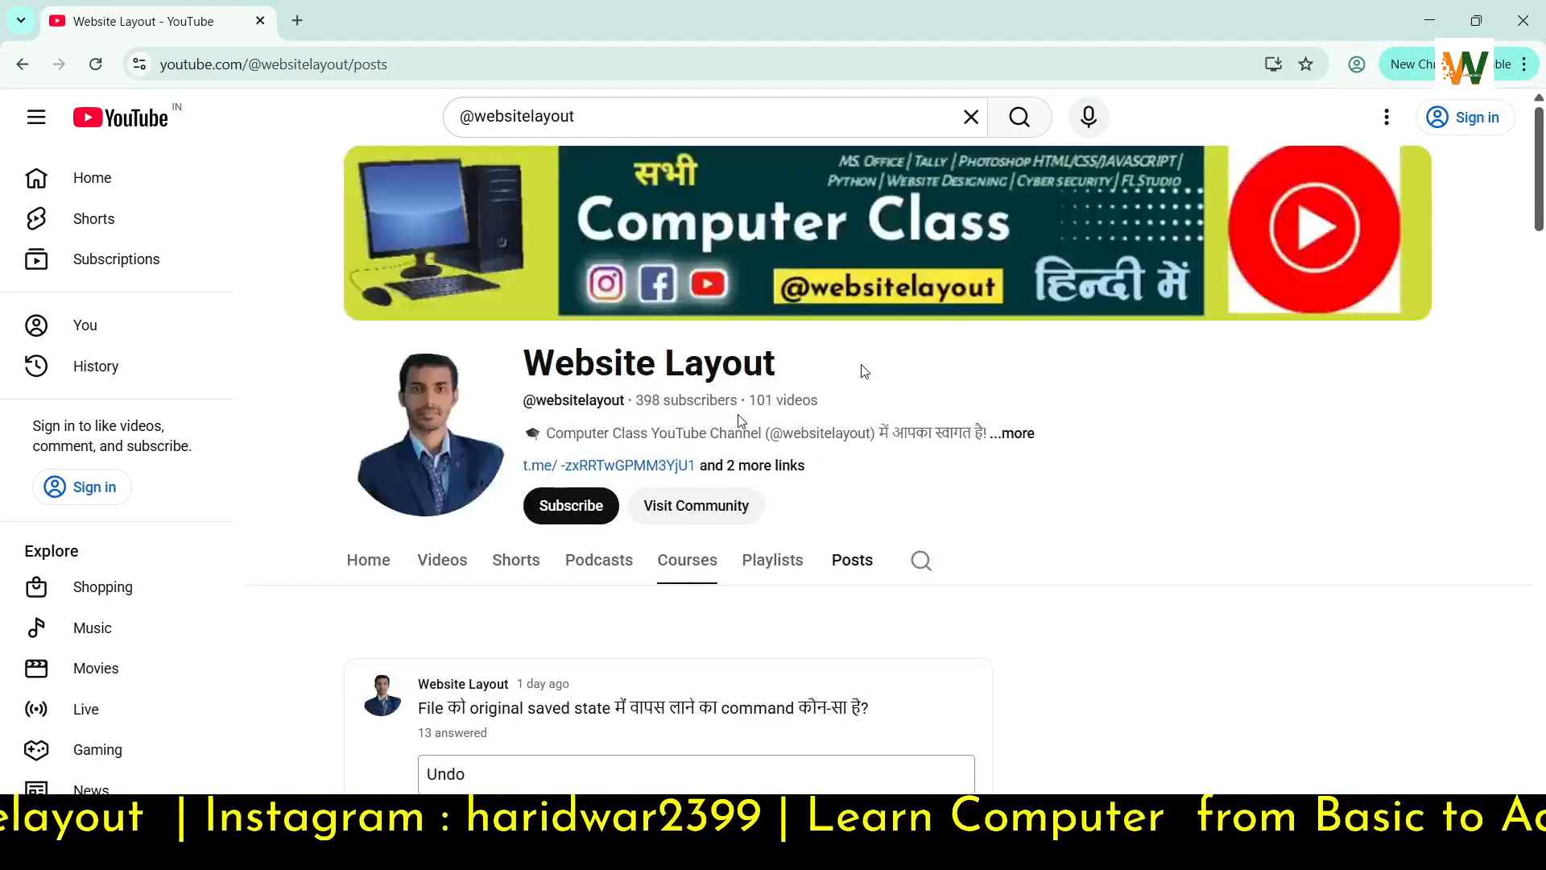
scroll(741, 423, down, 20)
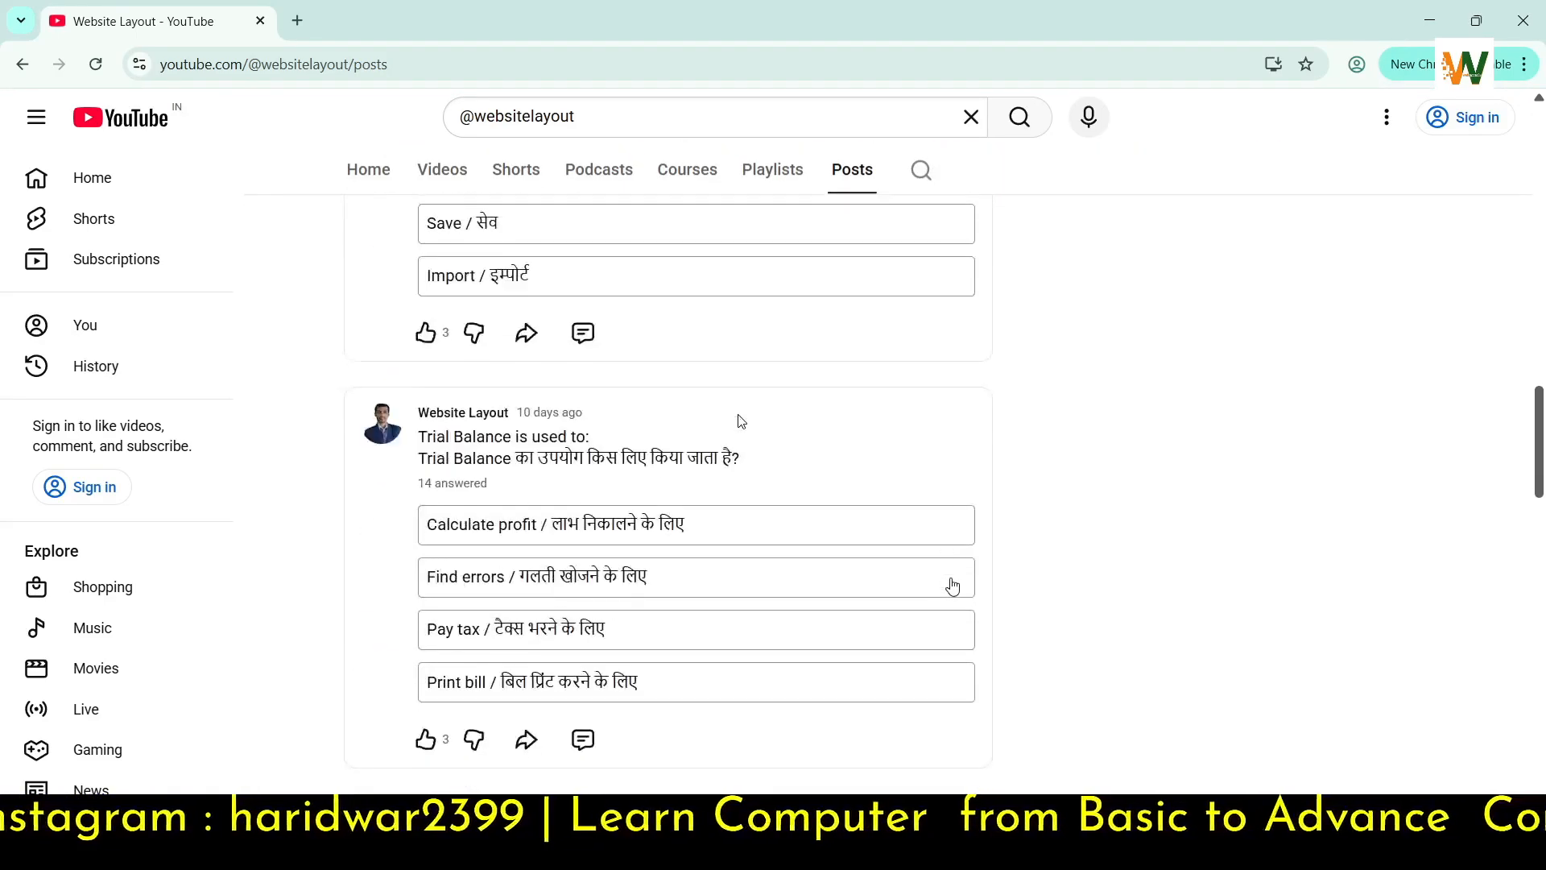
scroll(741, 421, down, 20)
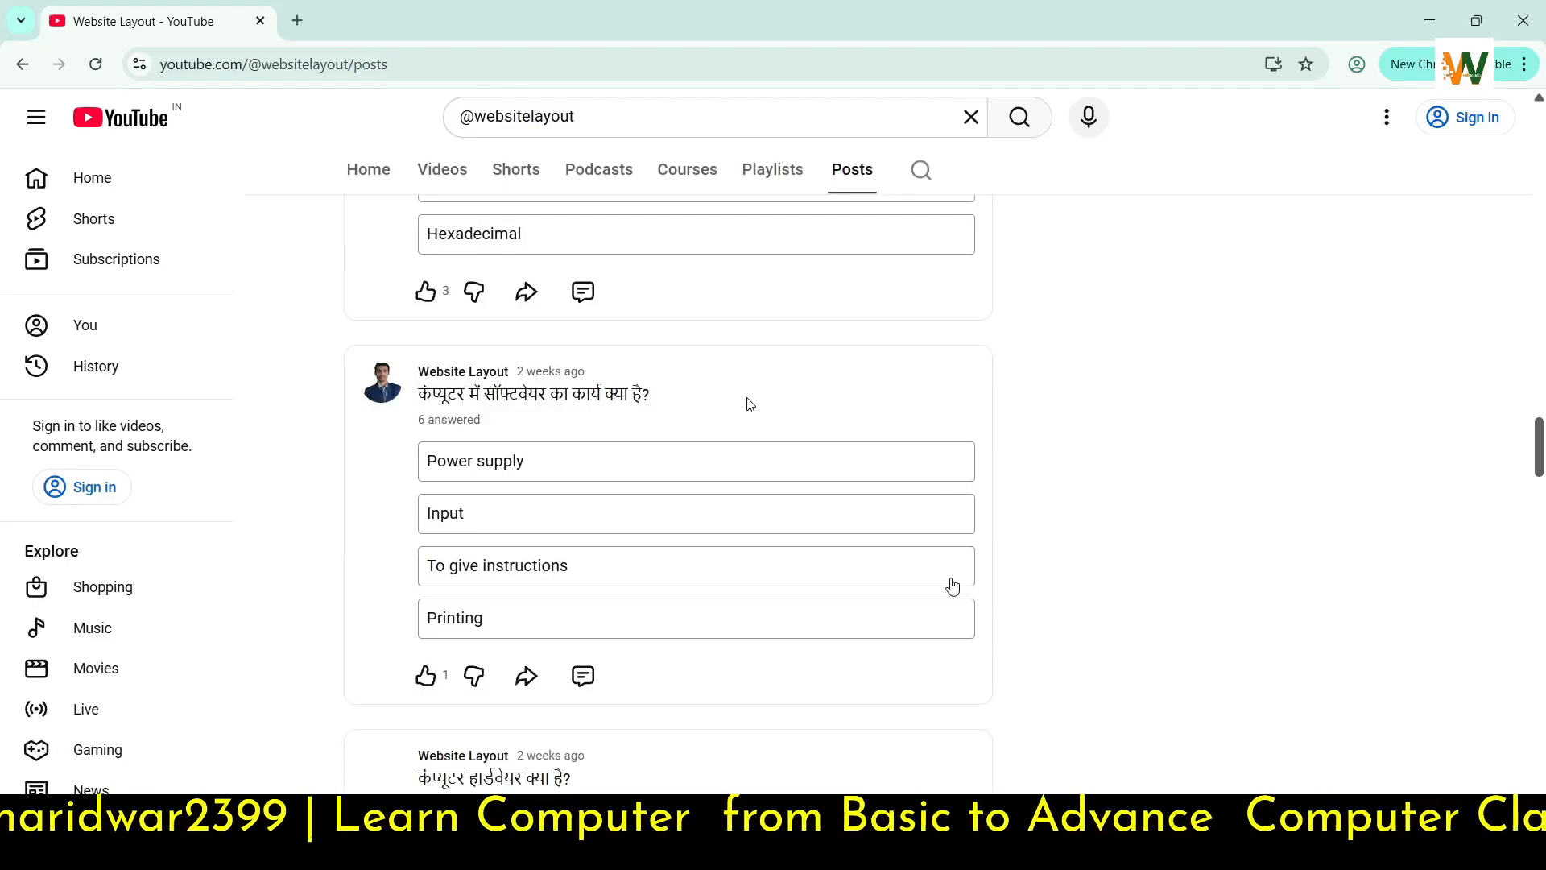
scroll(809, 295, down, 20)
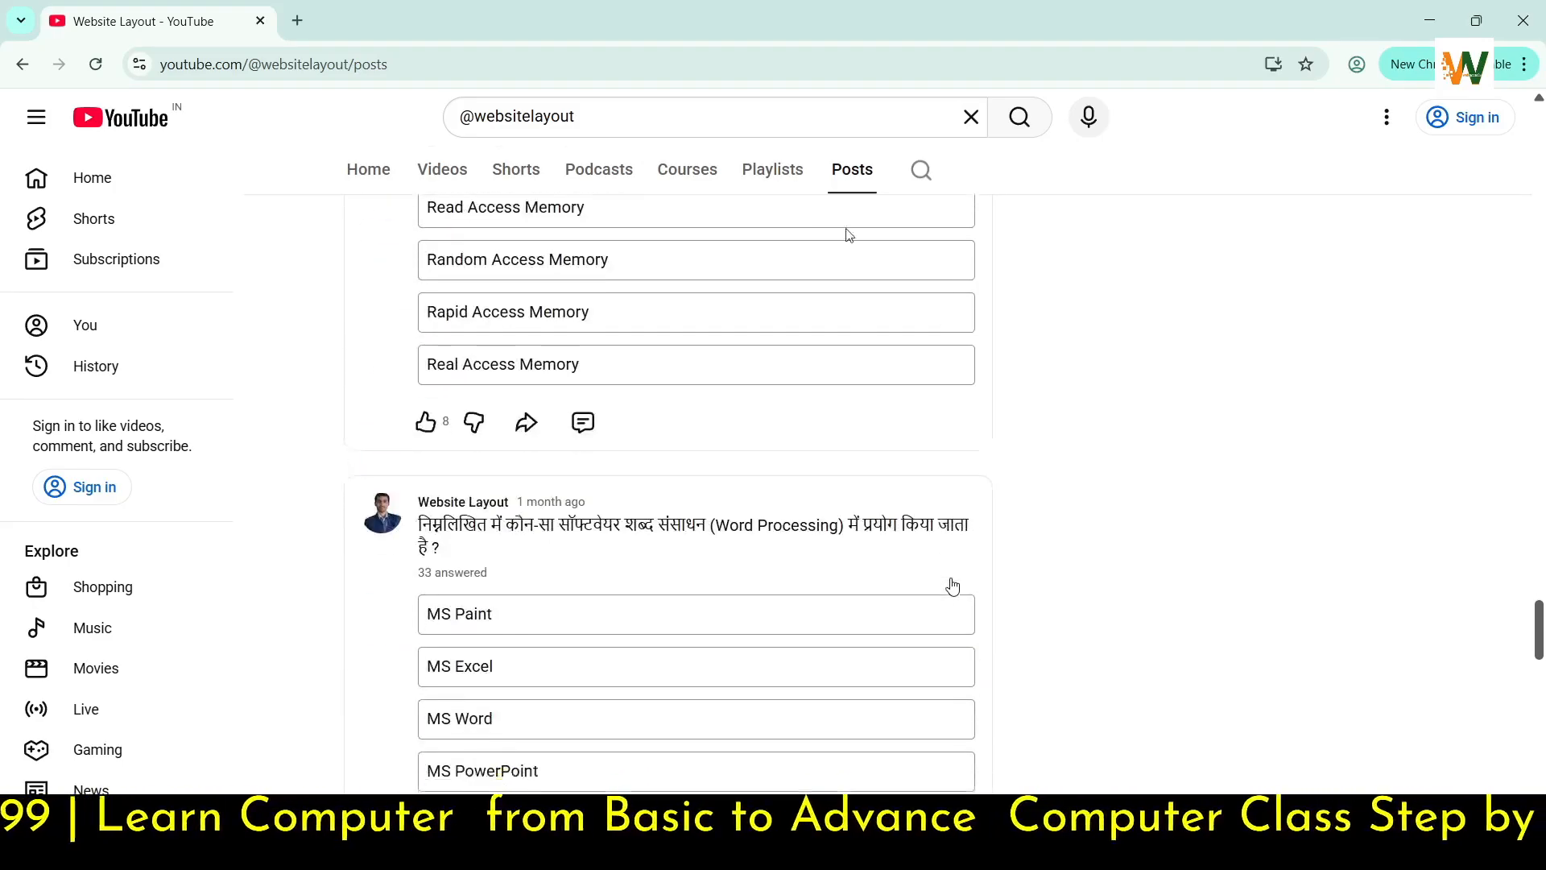
scroll(840, 253, down, 14)
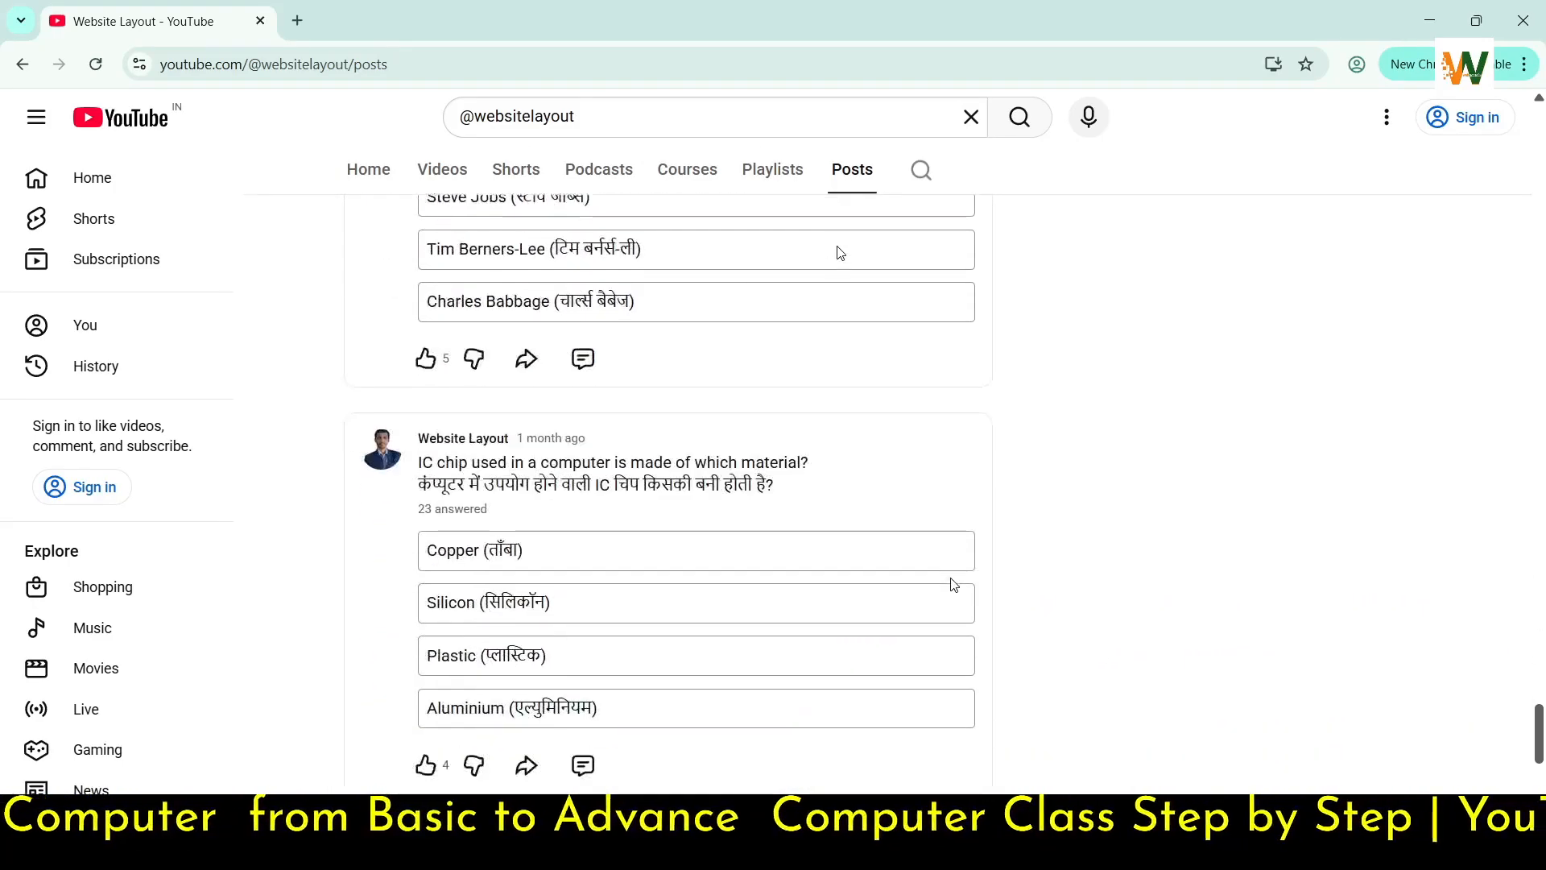
scroll(840, 253, down, 15)
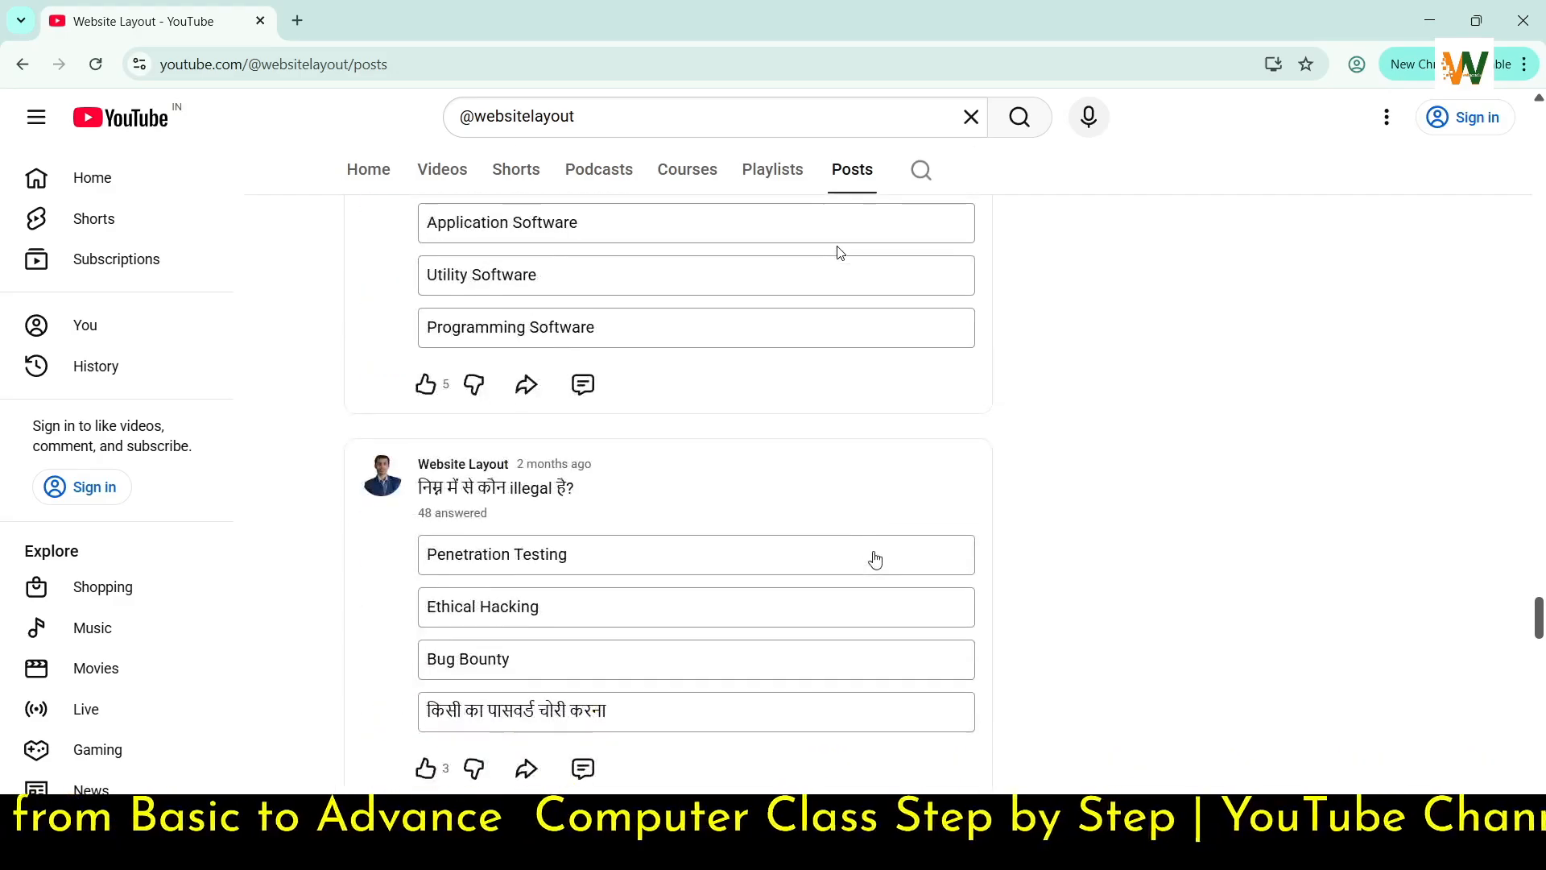
scroll(875, 559, down, 15)
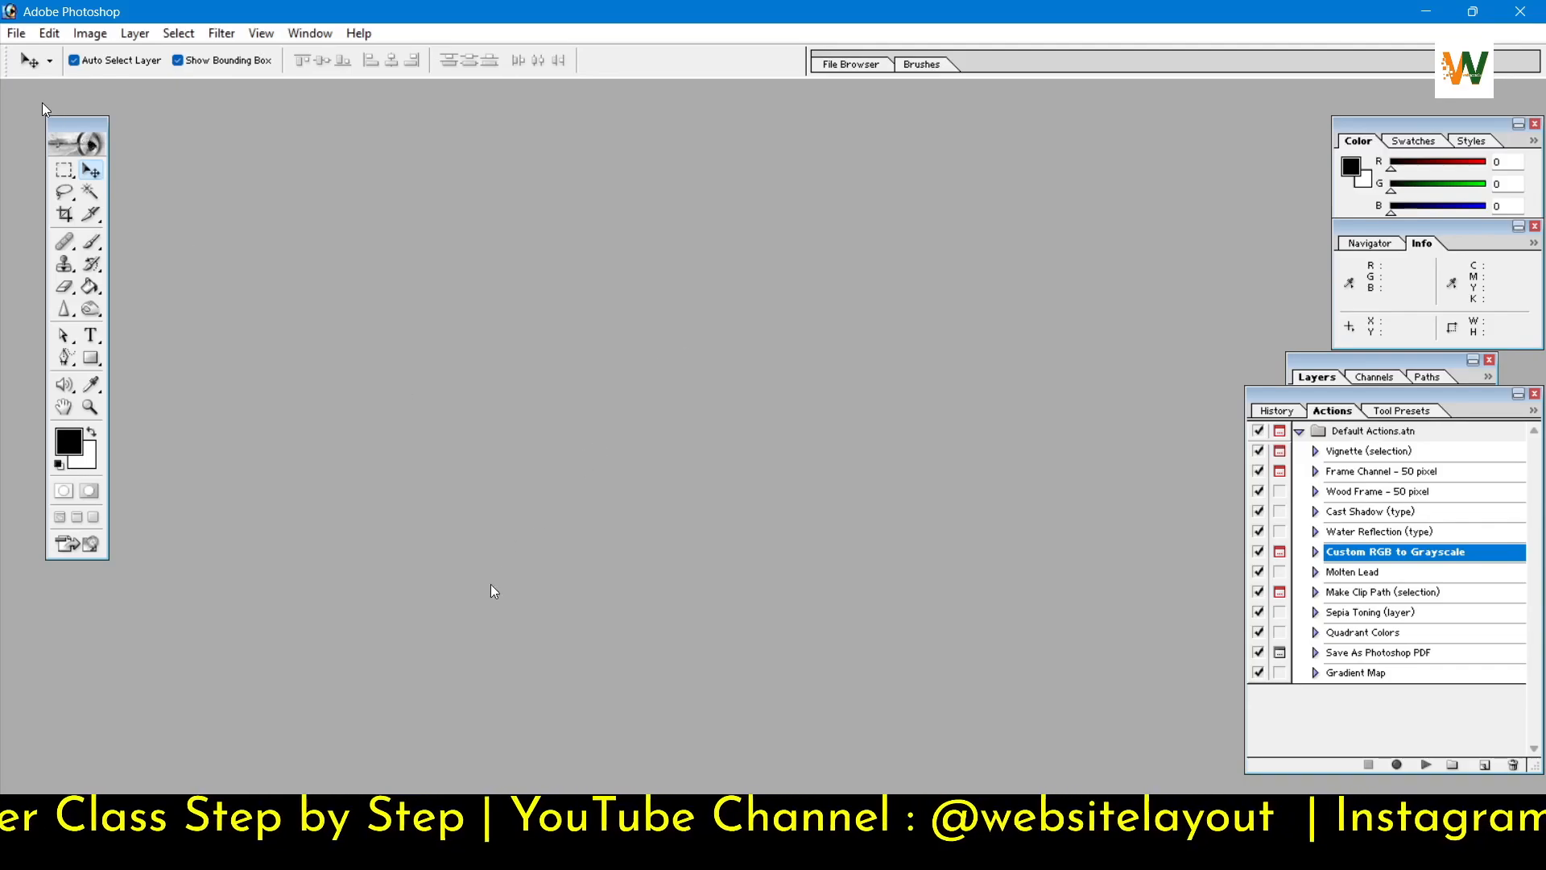
Step: Examine the Workgroup file commands in Adobe Photoshop
click(16, 34)
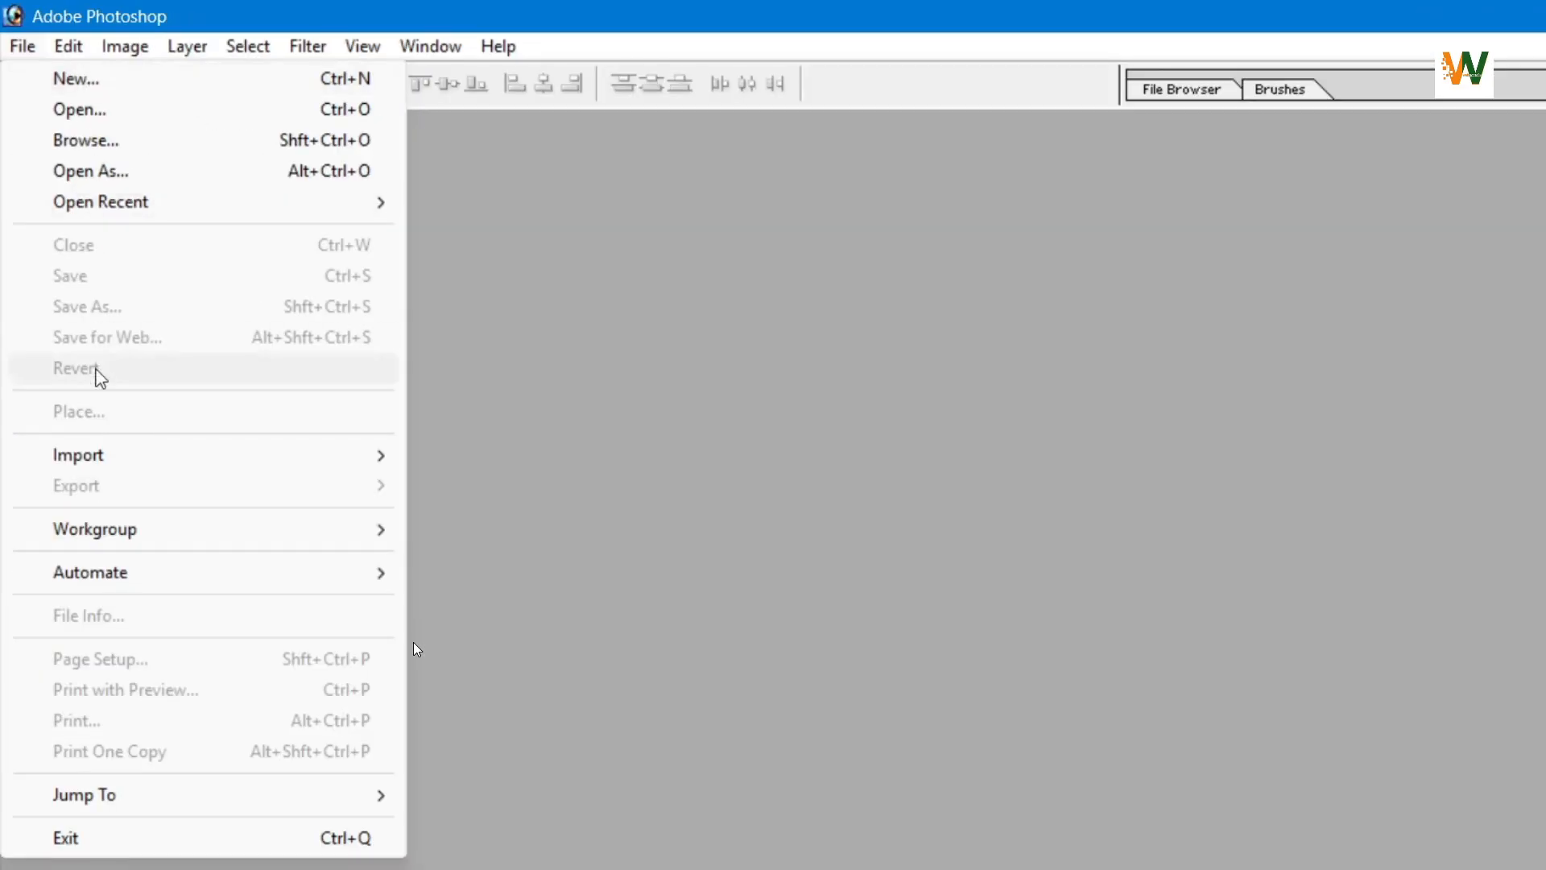
mouse_move(129, 546)
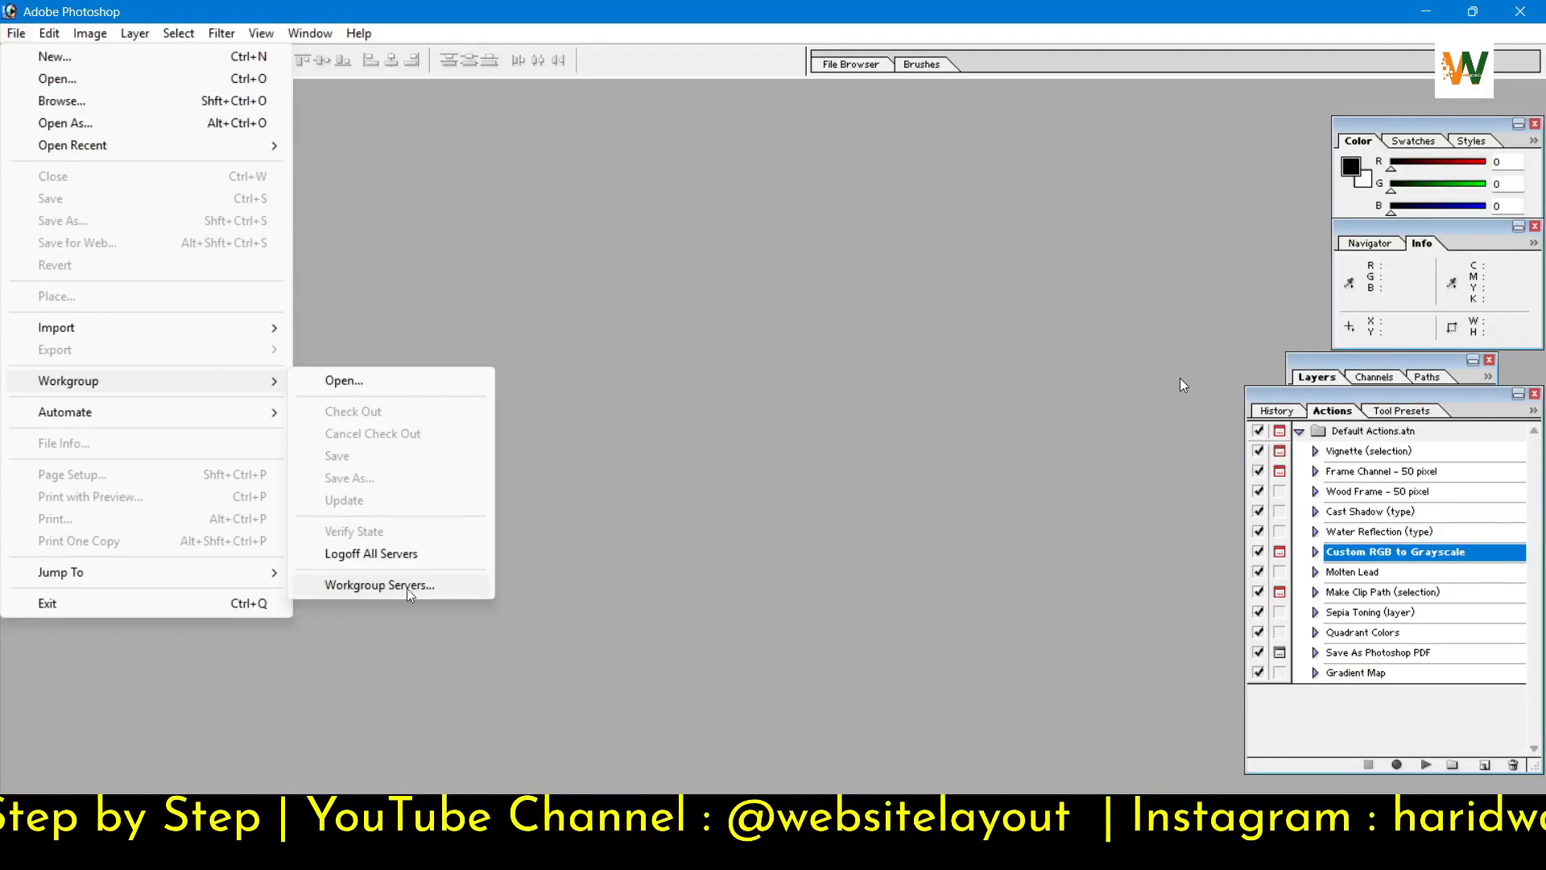
Step: Switch to the browser and view the courses offered on the Website Layout channel
click(1051, 850)
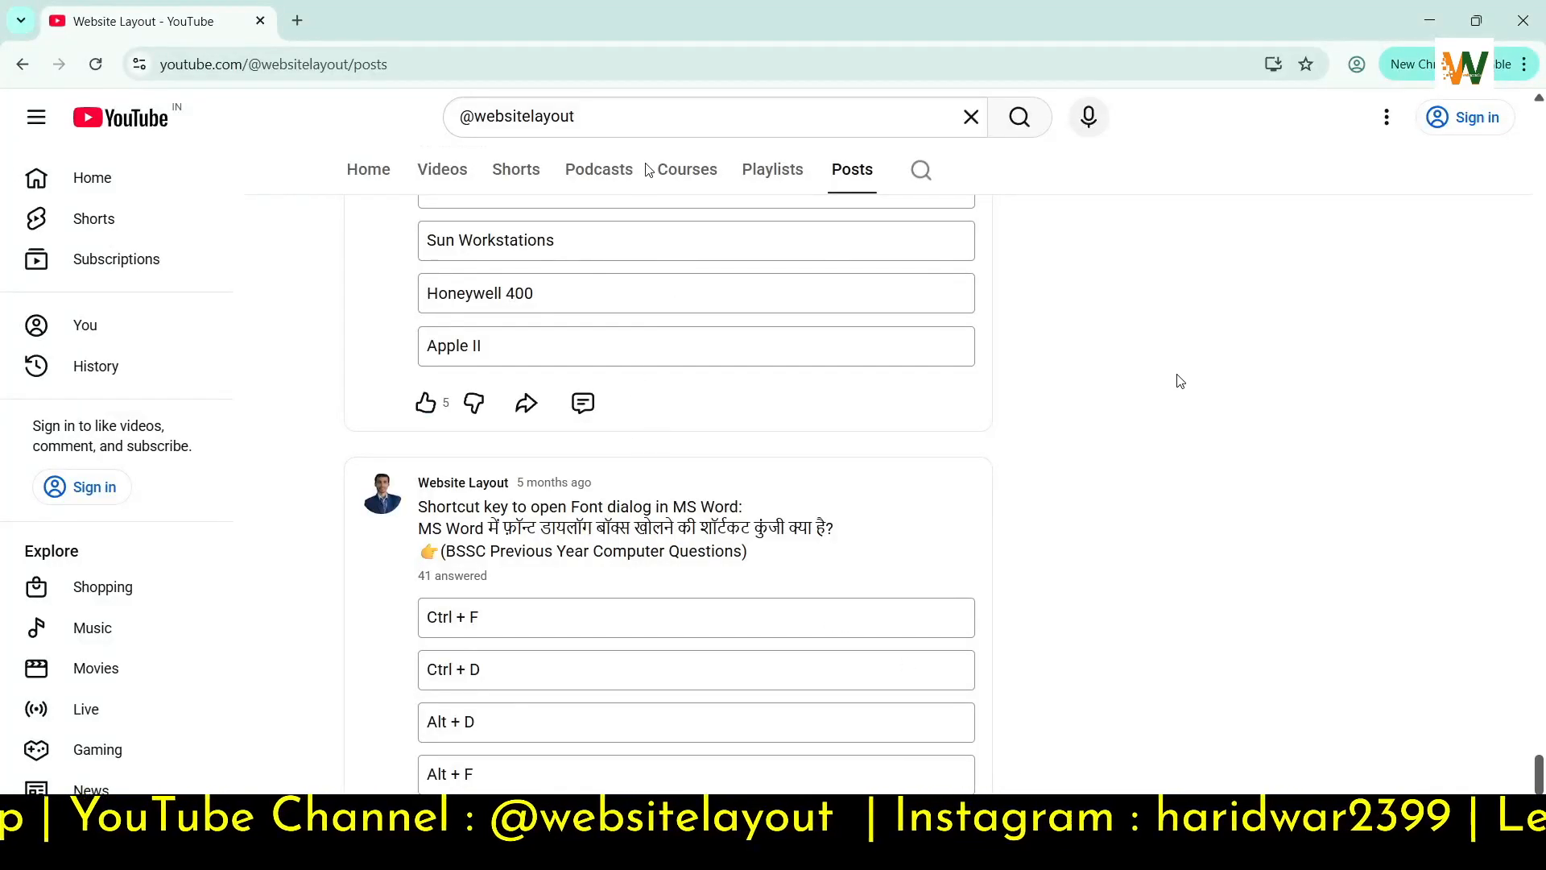
click(687, 169)
scroll(673, 666, down, 1)
scroll(673, 665, down, 3)
Step: Switch back to Adobe Photoshop and examine the Automate commands
click(1008, 850)
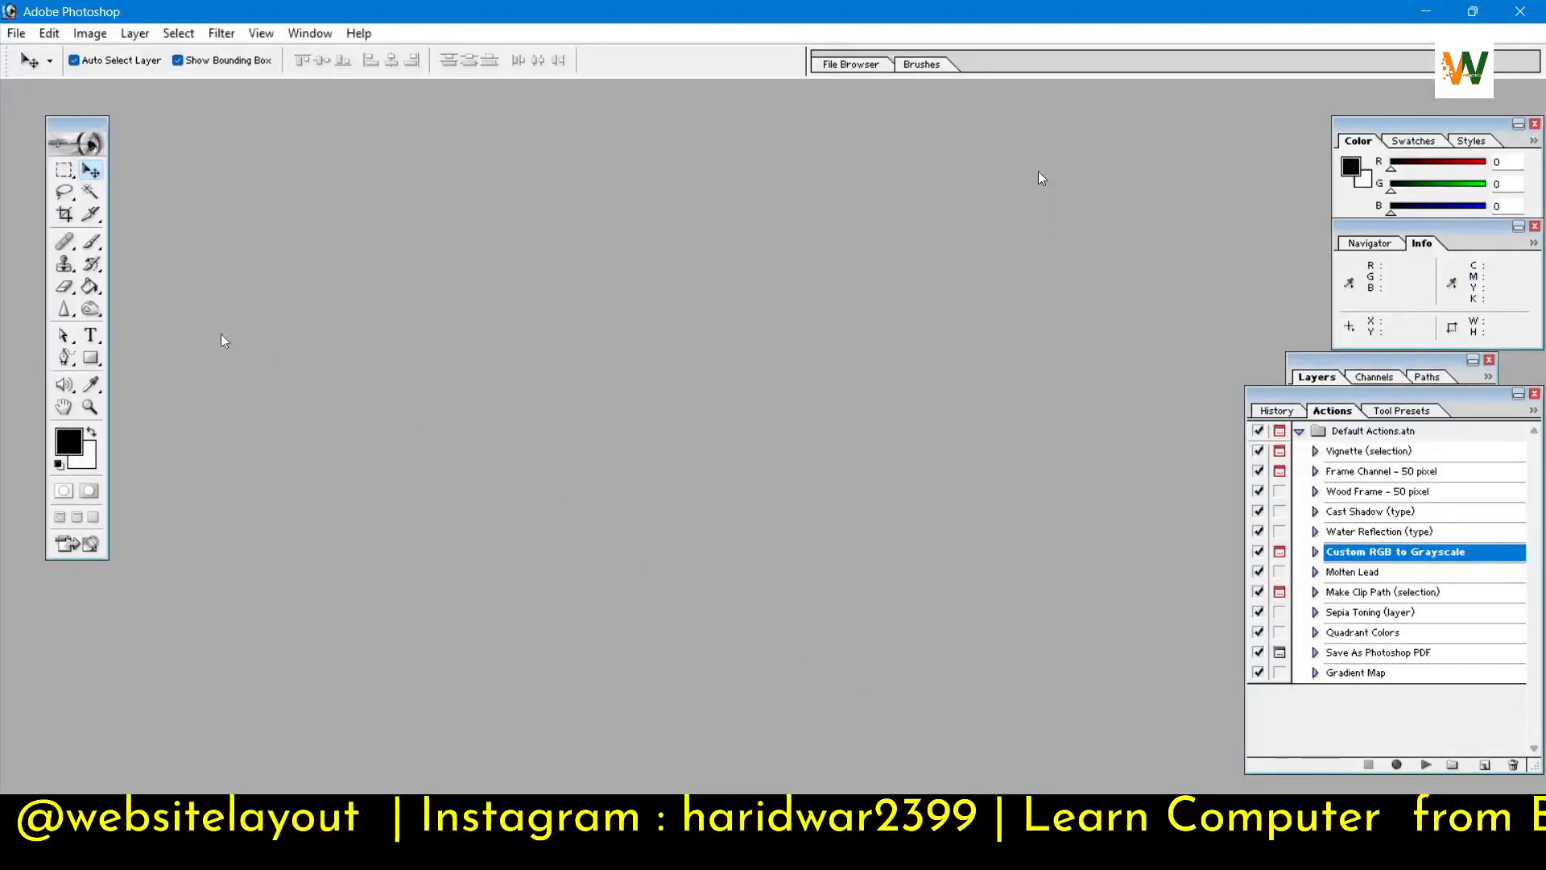
click(15, 35)
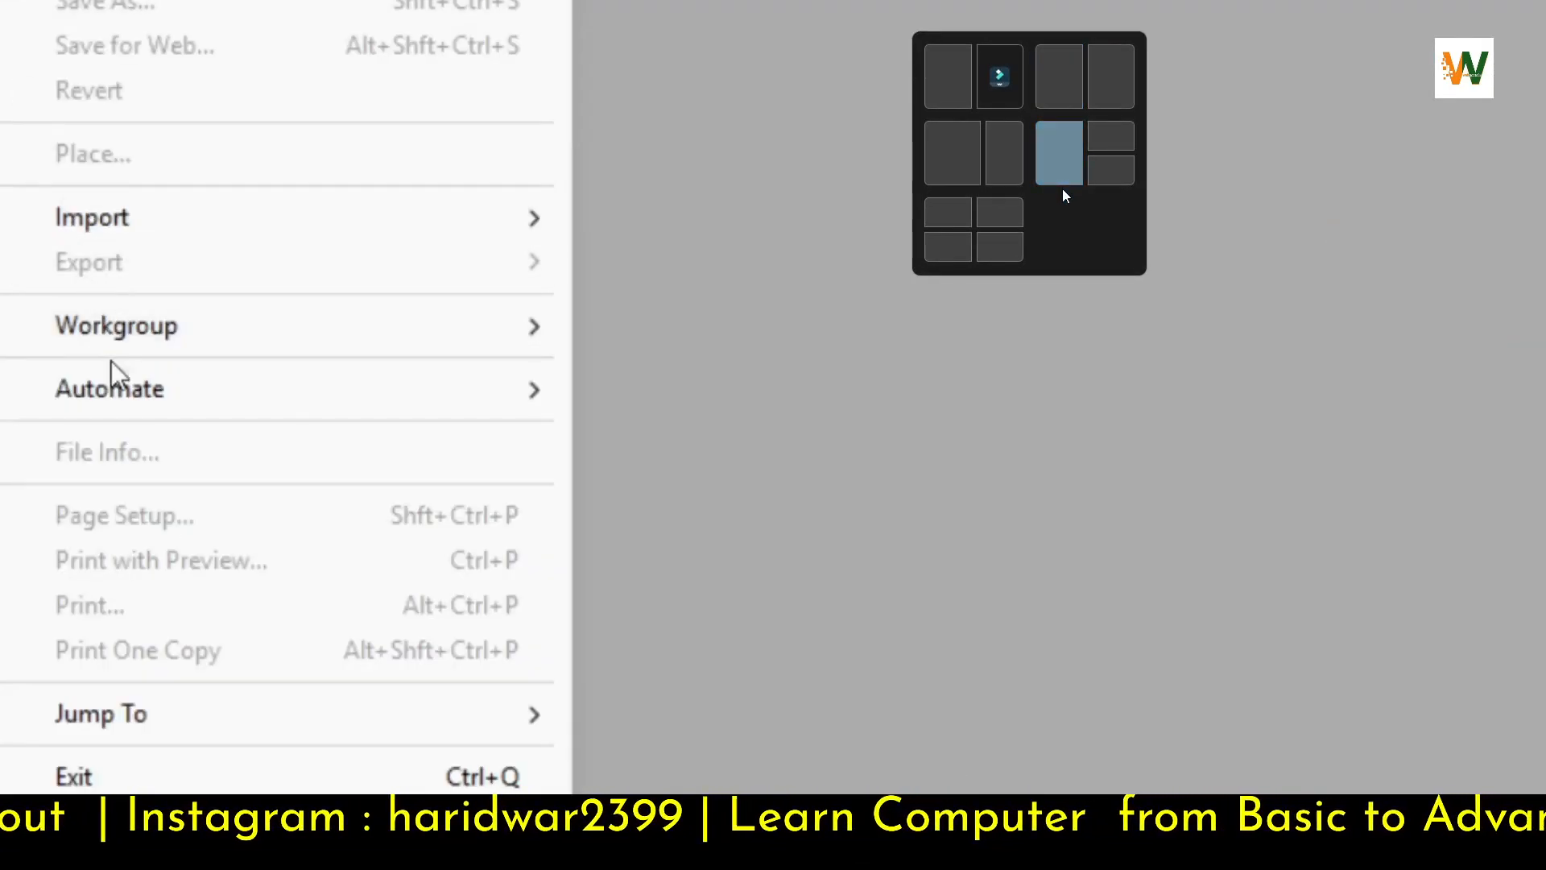
mouse_move(401, 394)
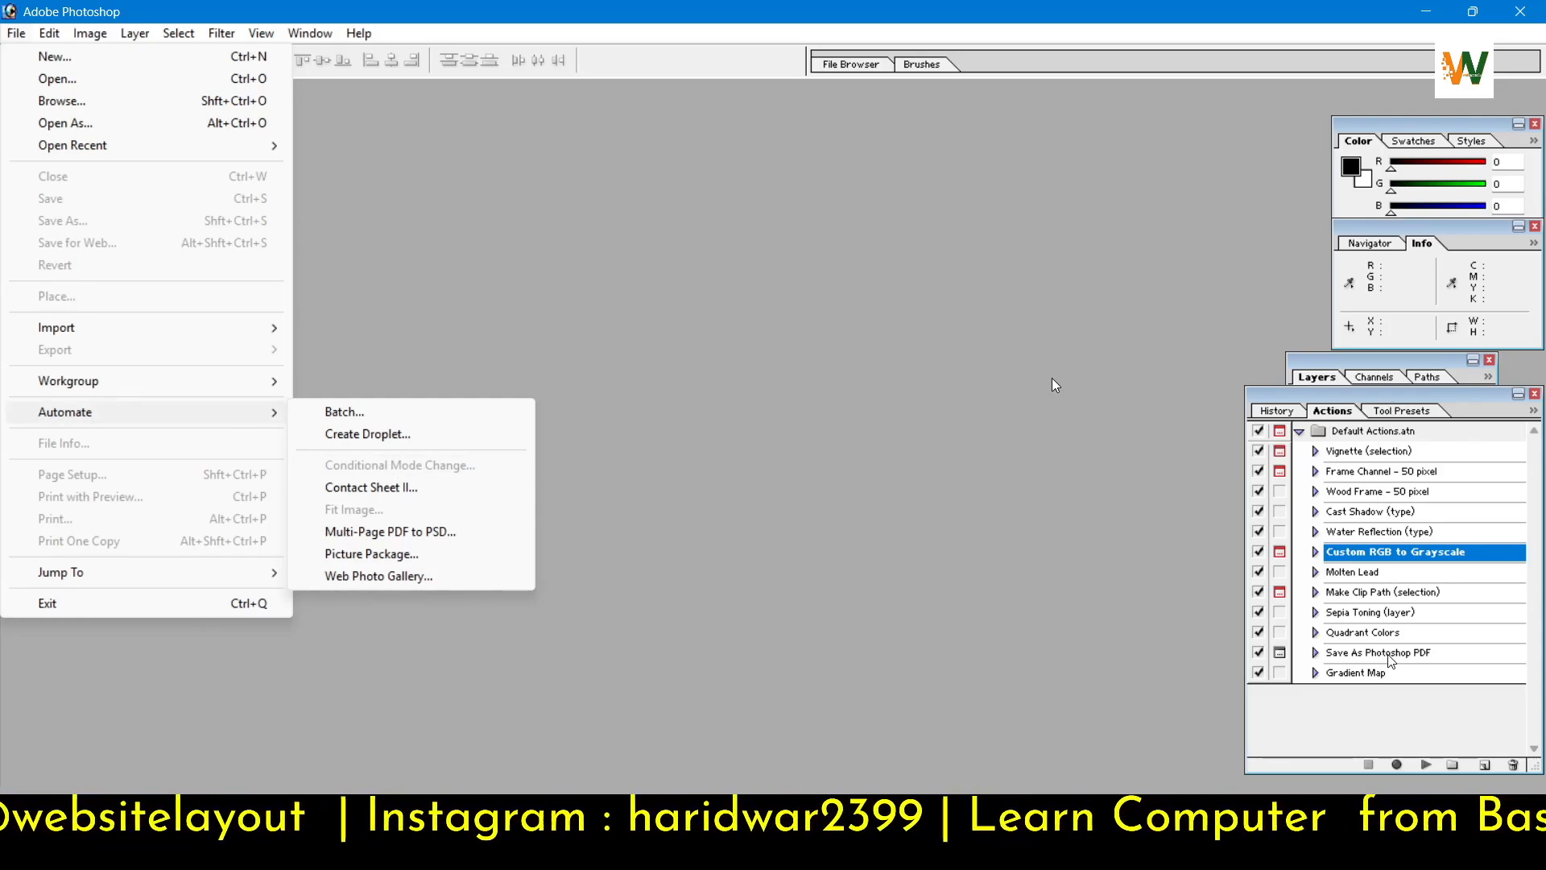
Step: Reset the actions to the default set, replacing the current ones, and expand Default Actions.atn
click(1534, 413)
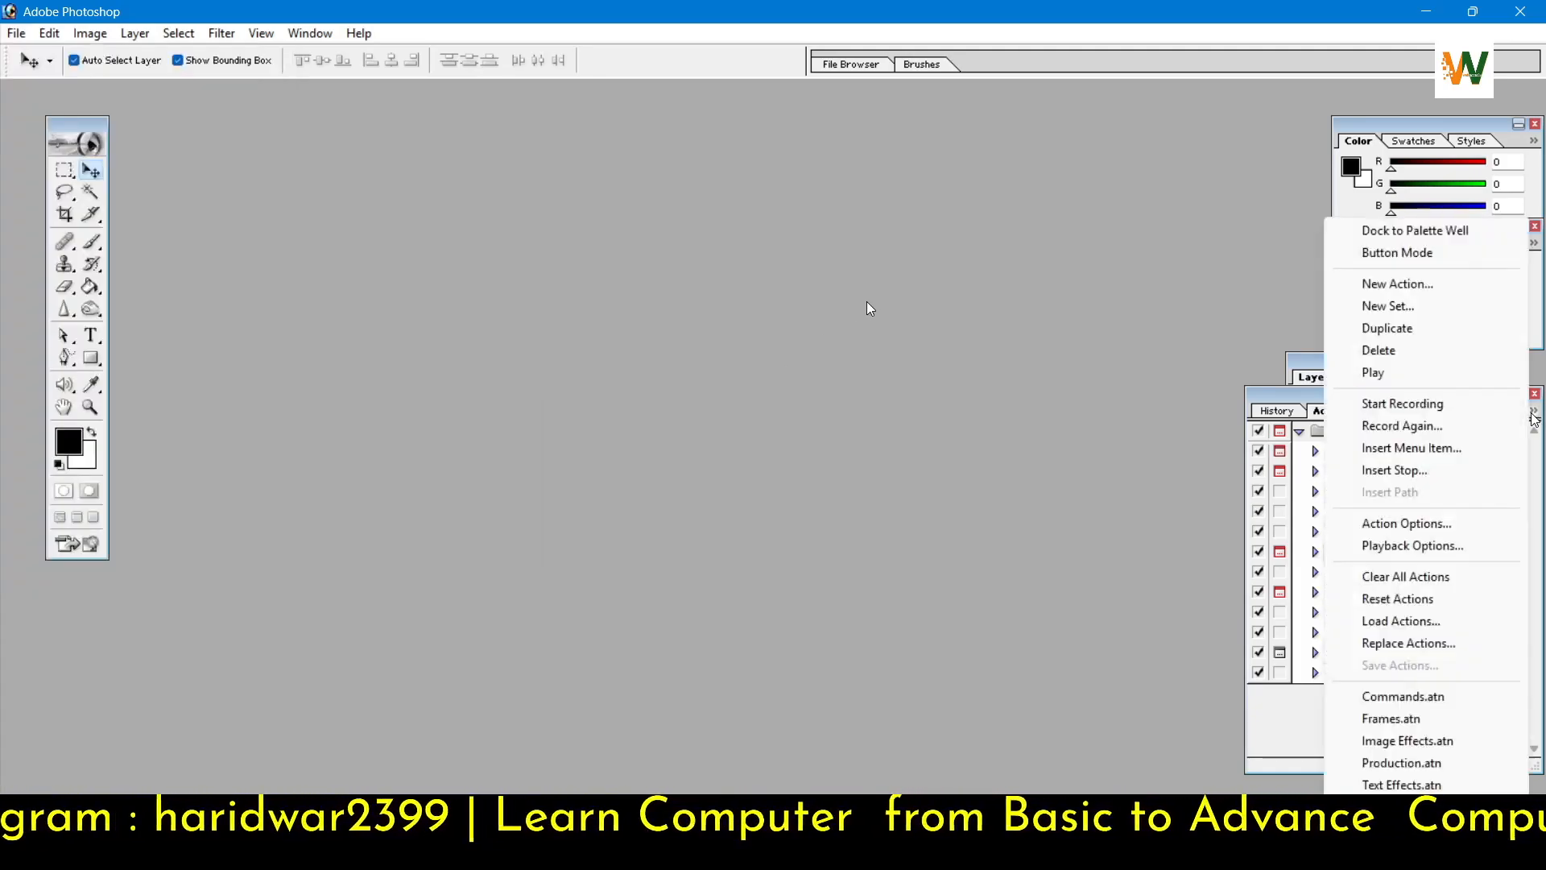
click(1397, 599)
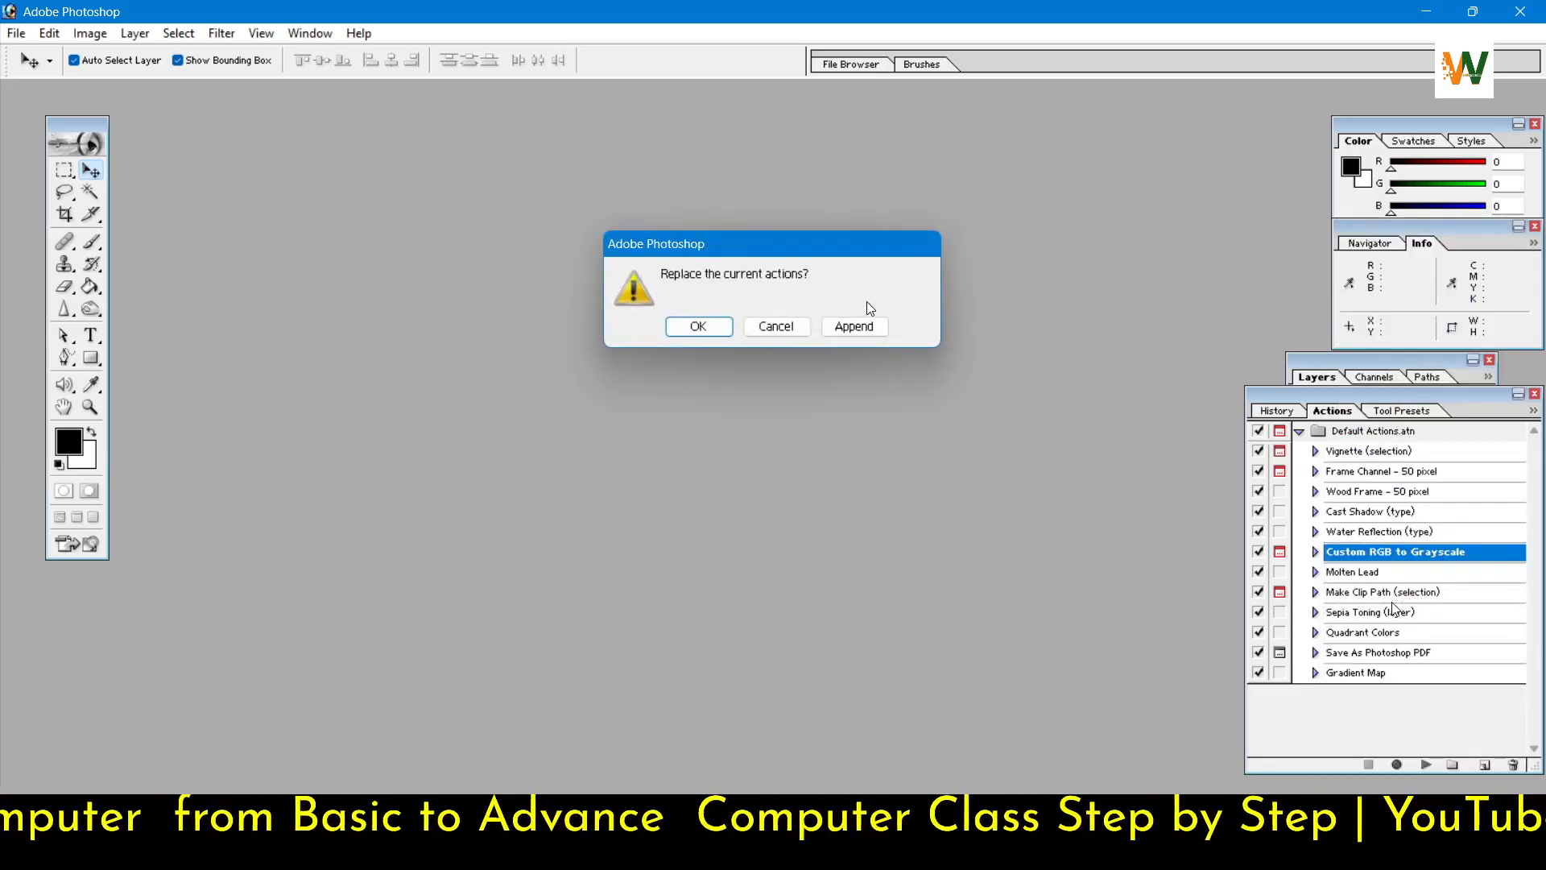
click(698, 326)
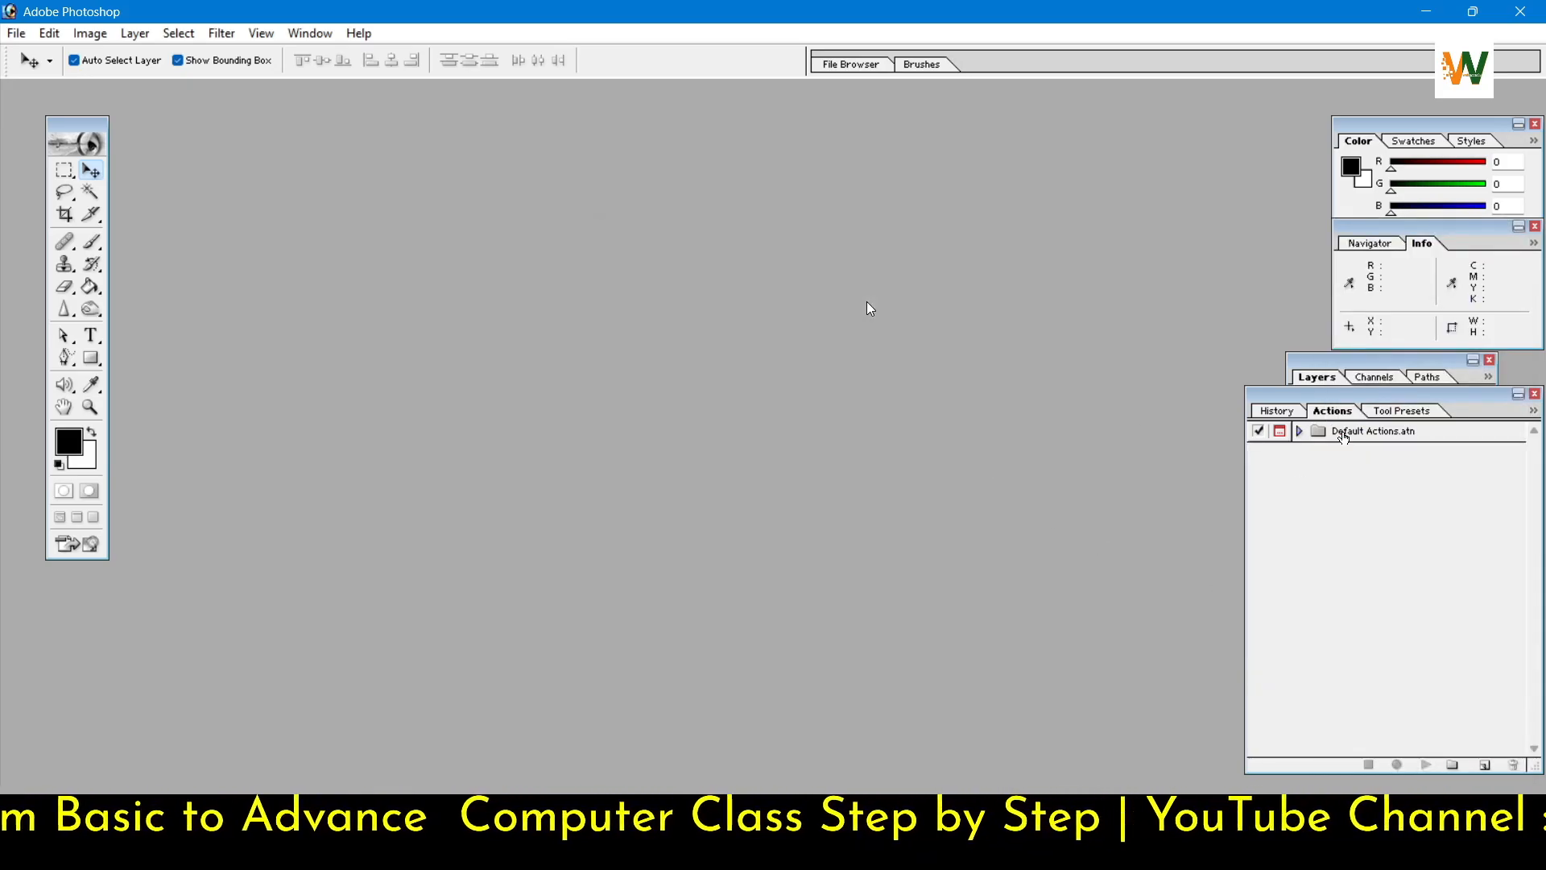
click(1299, 431)
Step: Open the Batch automation settings and examine the actions available in the Default Actions.atn set
click(16, 33)
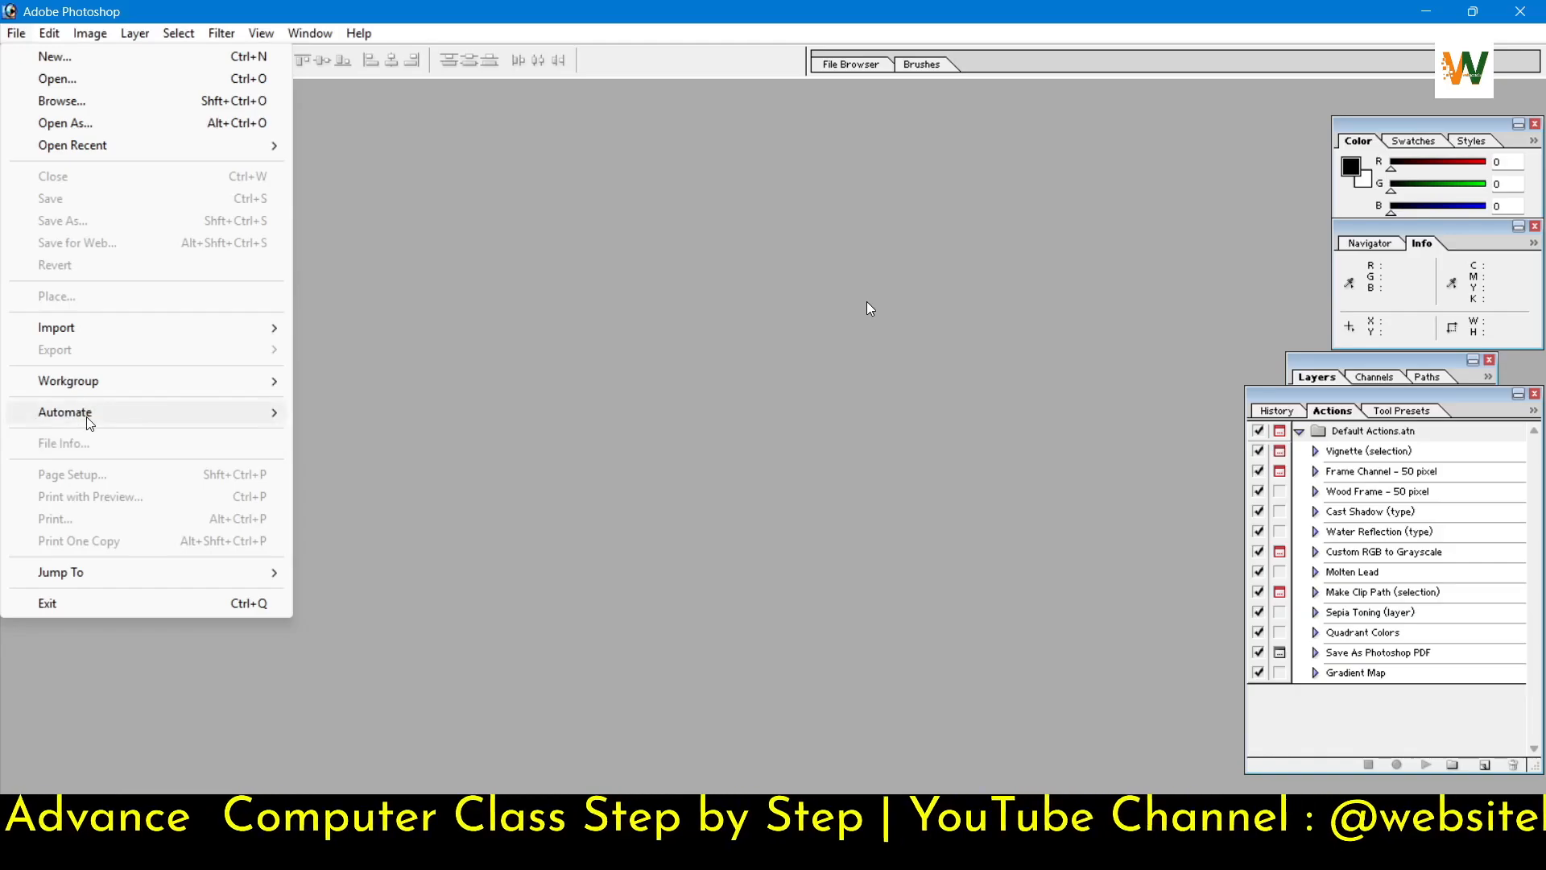
mouse_move(89, 423)
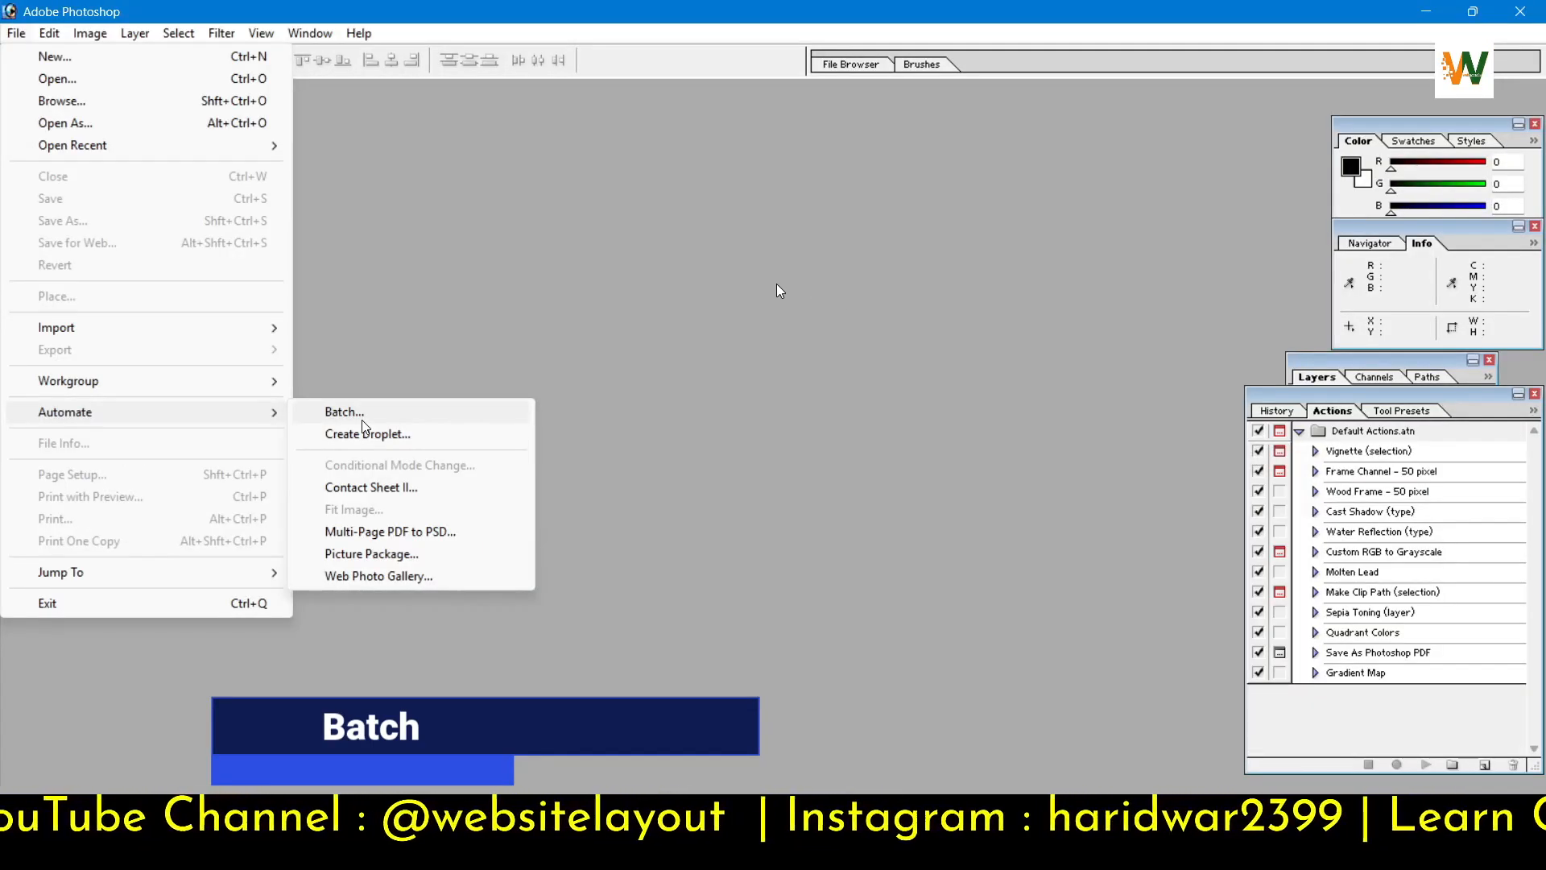
click(362, 425)
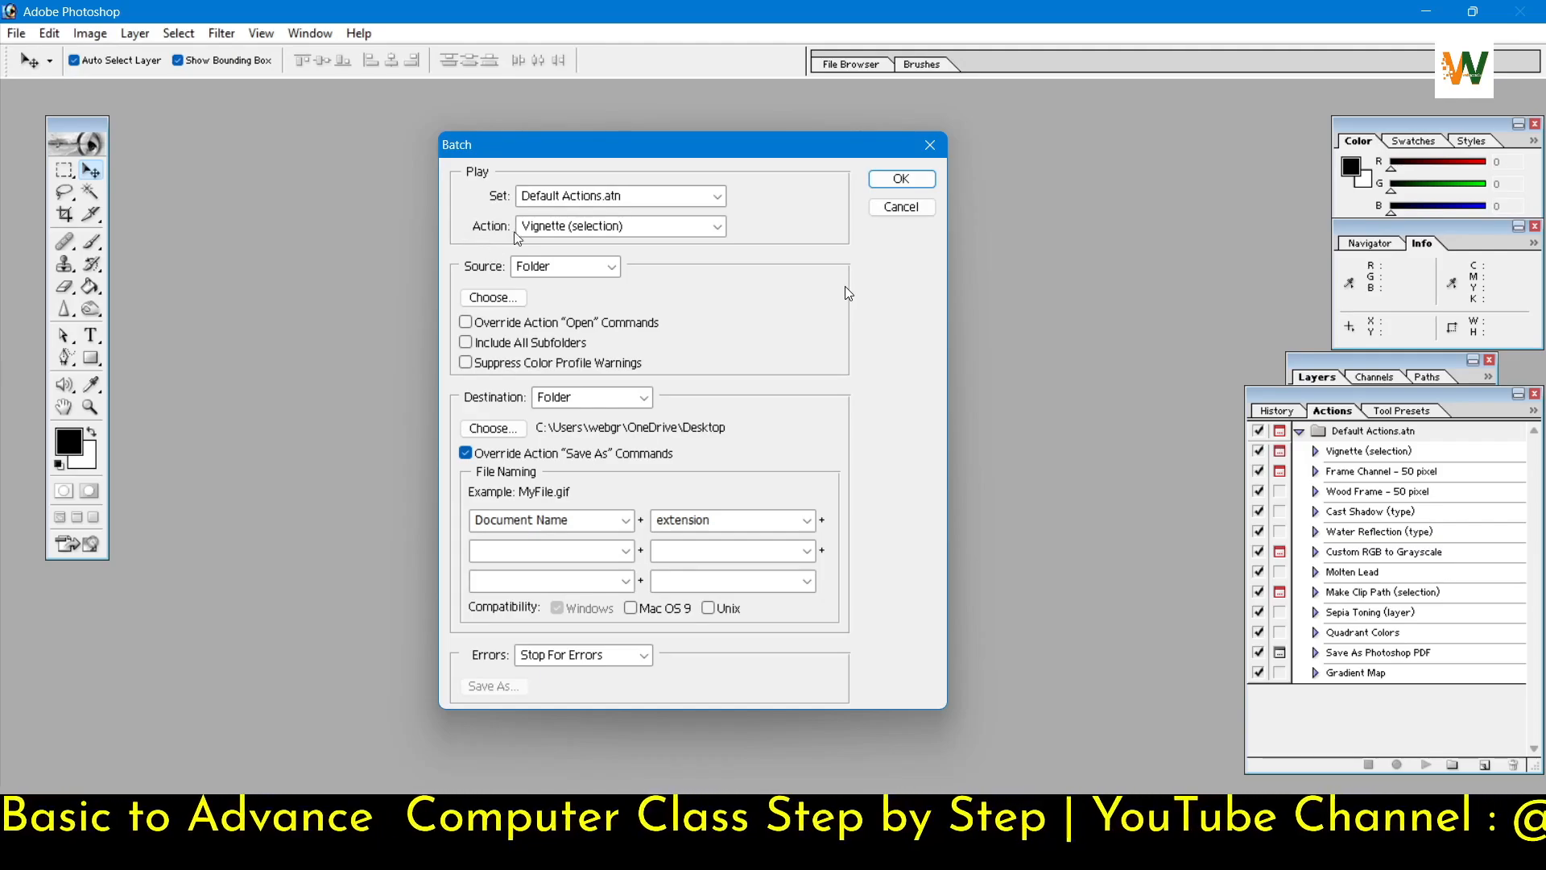
click(585, 226)
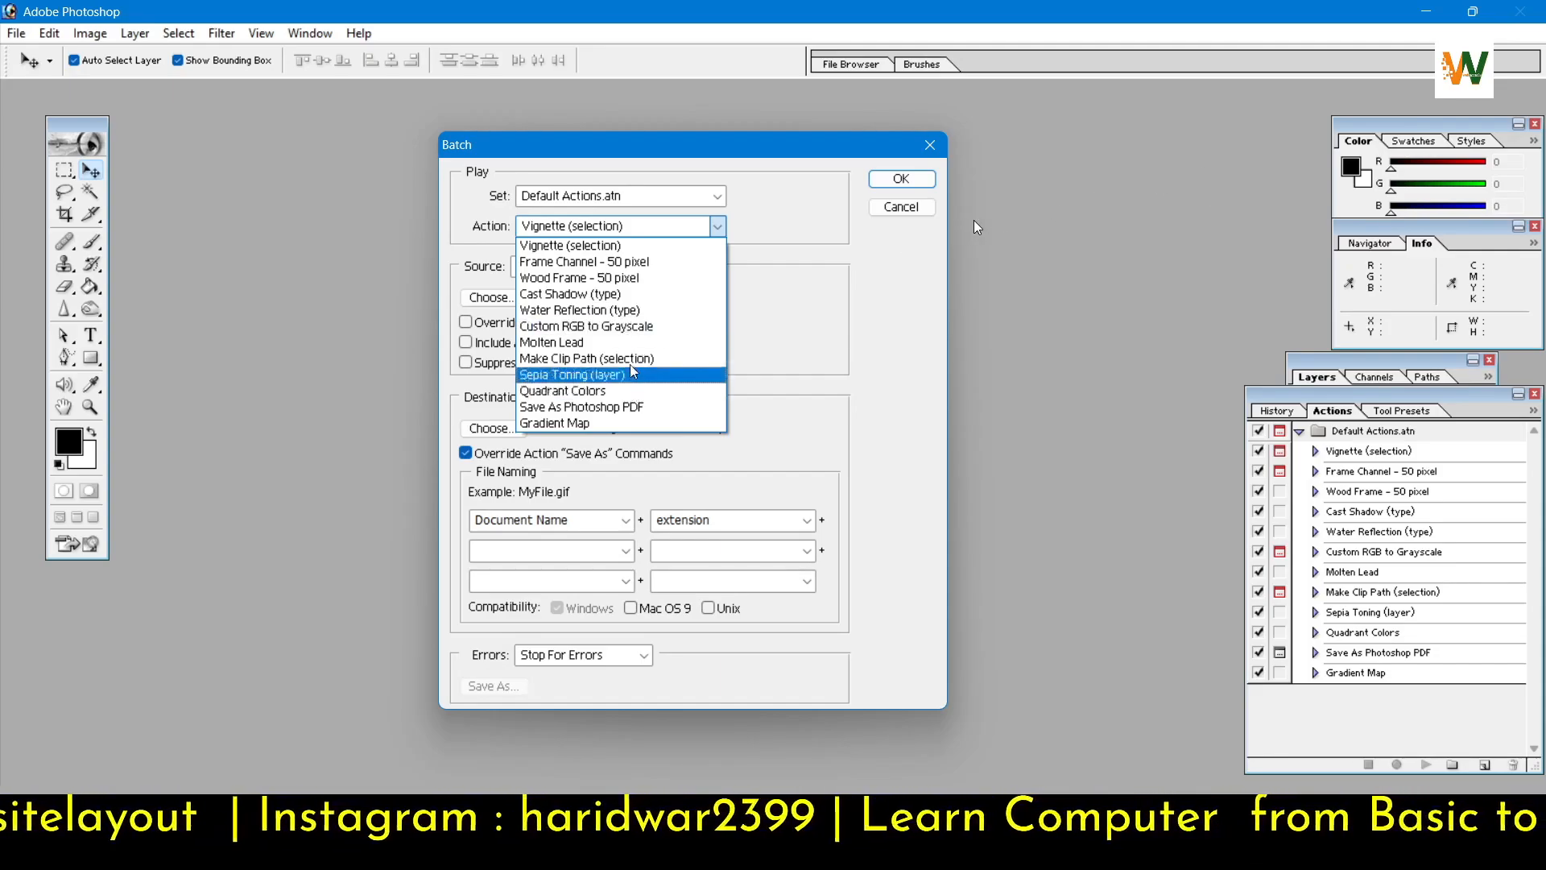
click(781, 321)
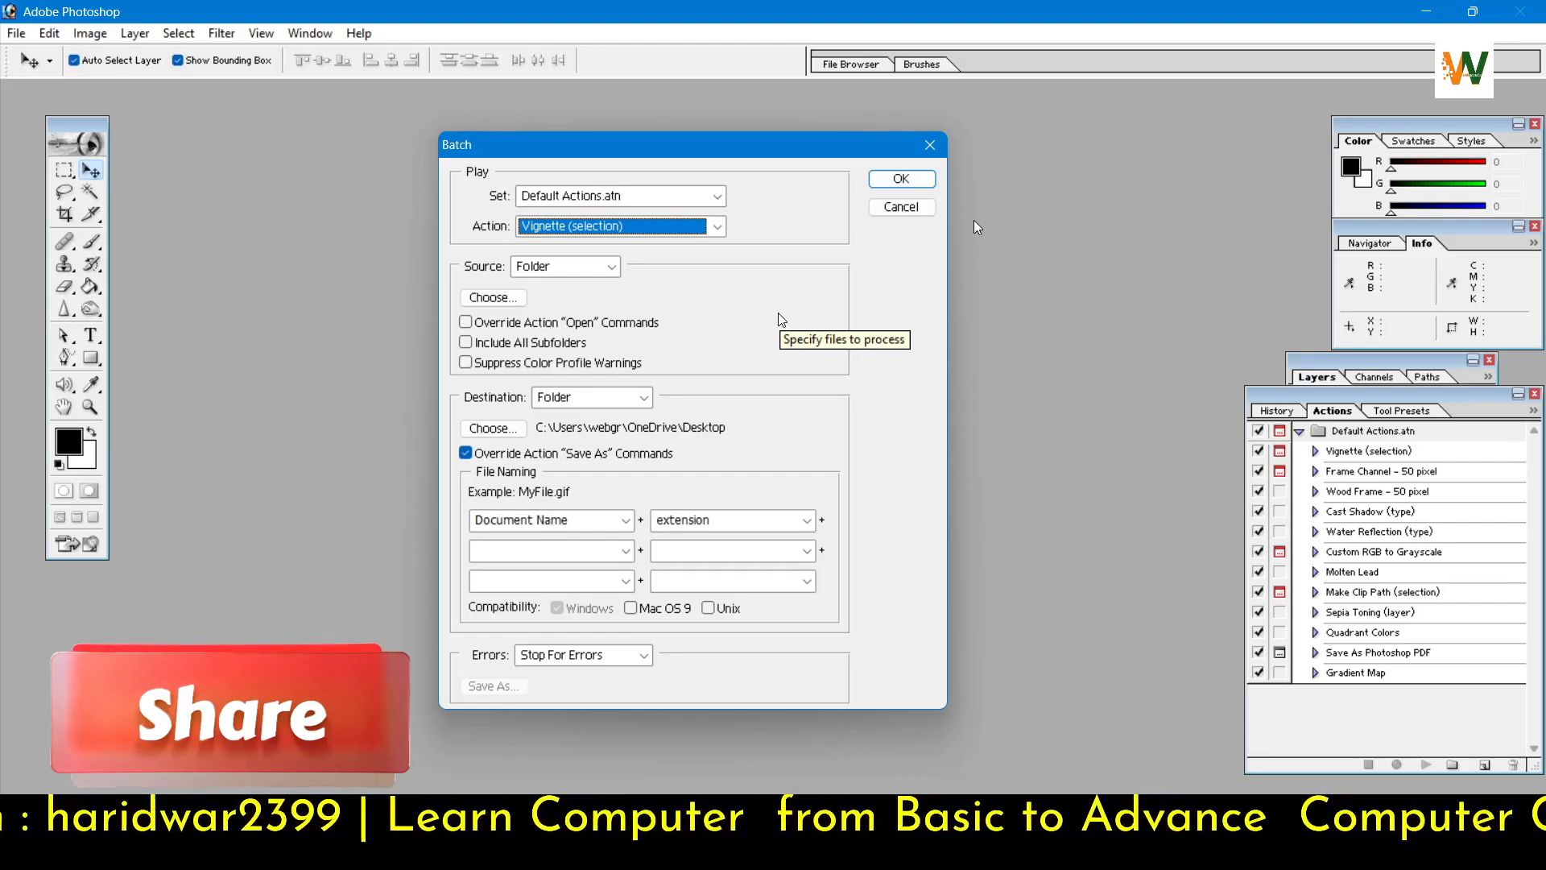
Step: Examine the source options for batch processing and close the Batch settings without running them
click(613, 270)
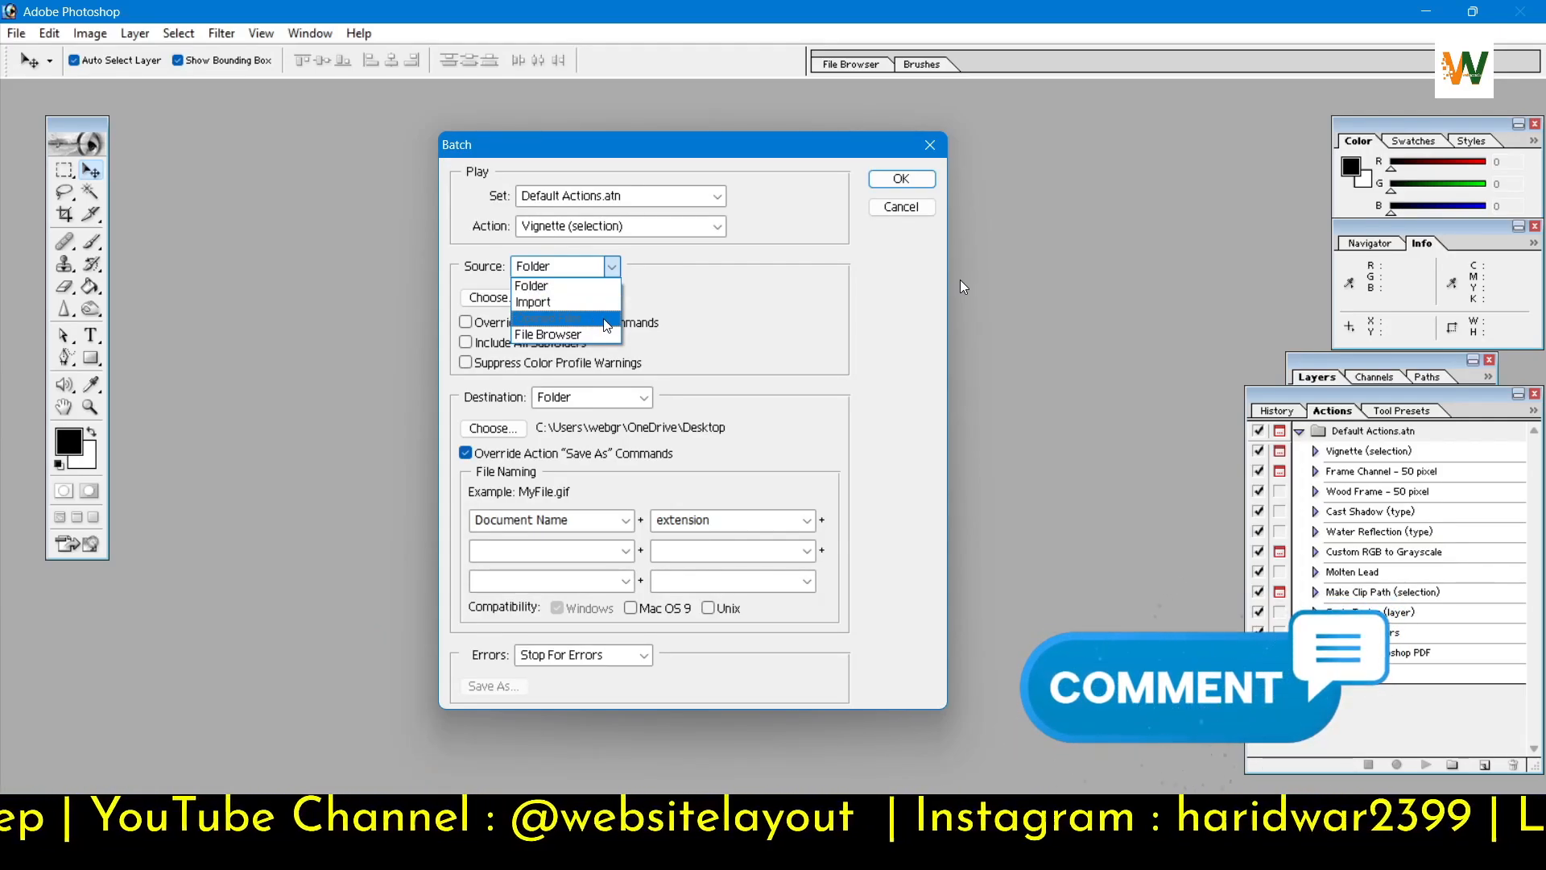
click(913, 210)
click(912, 210)
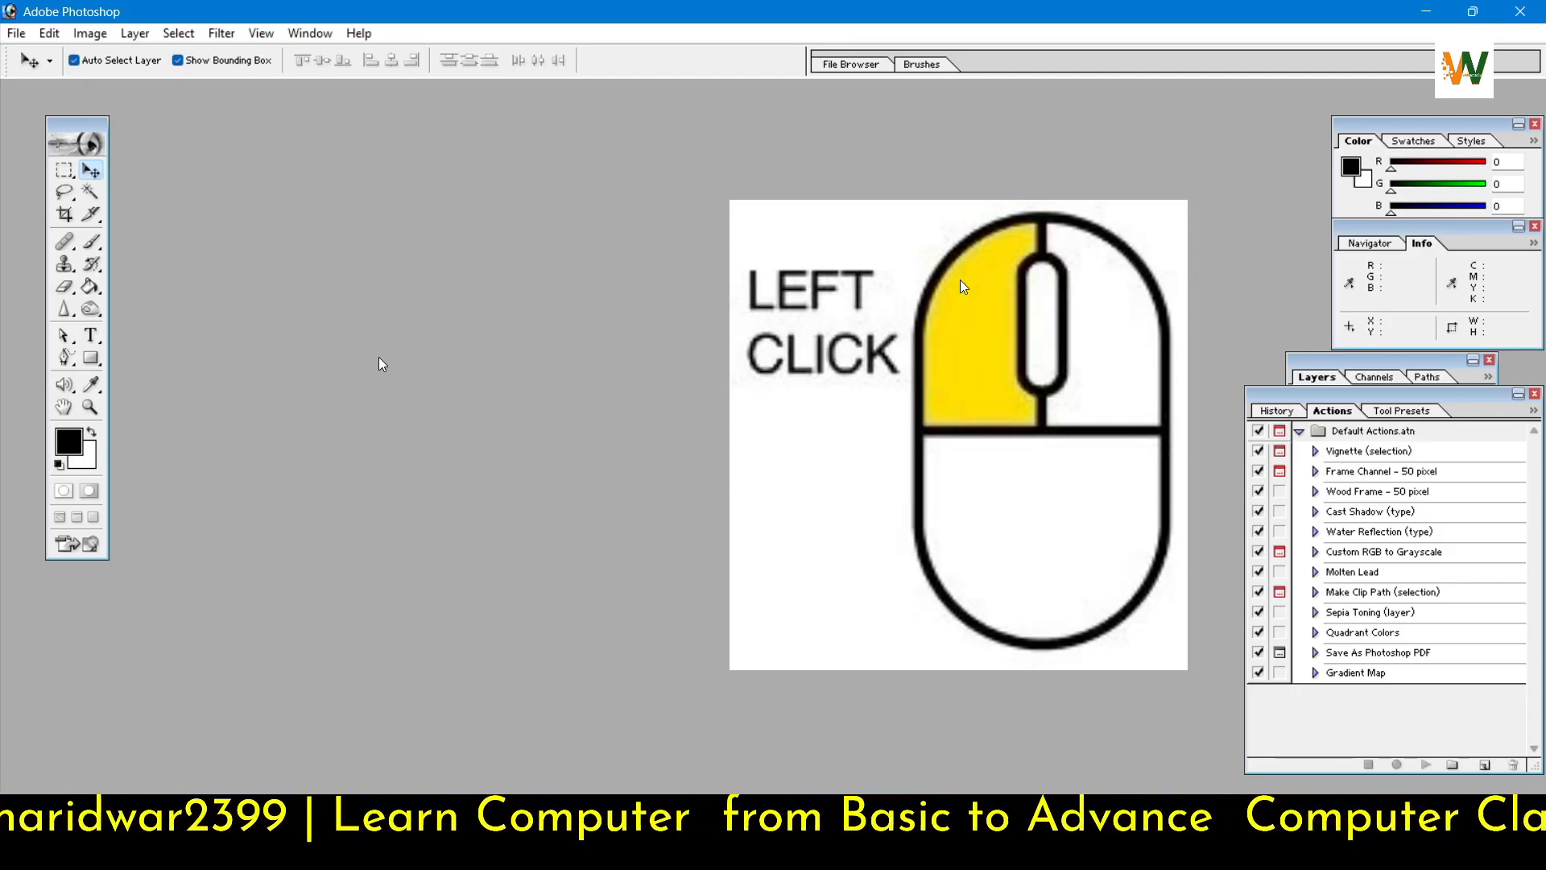
Step: Open the power supply photo whose file name starts with f5d117a52a5c55 from the Downloads folder
click(17, 34)
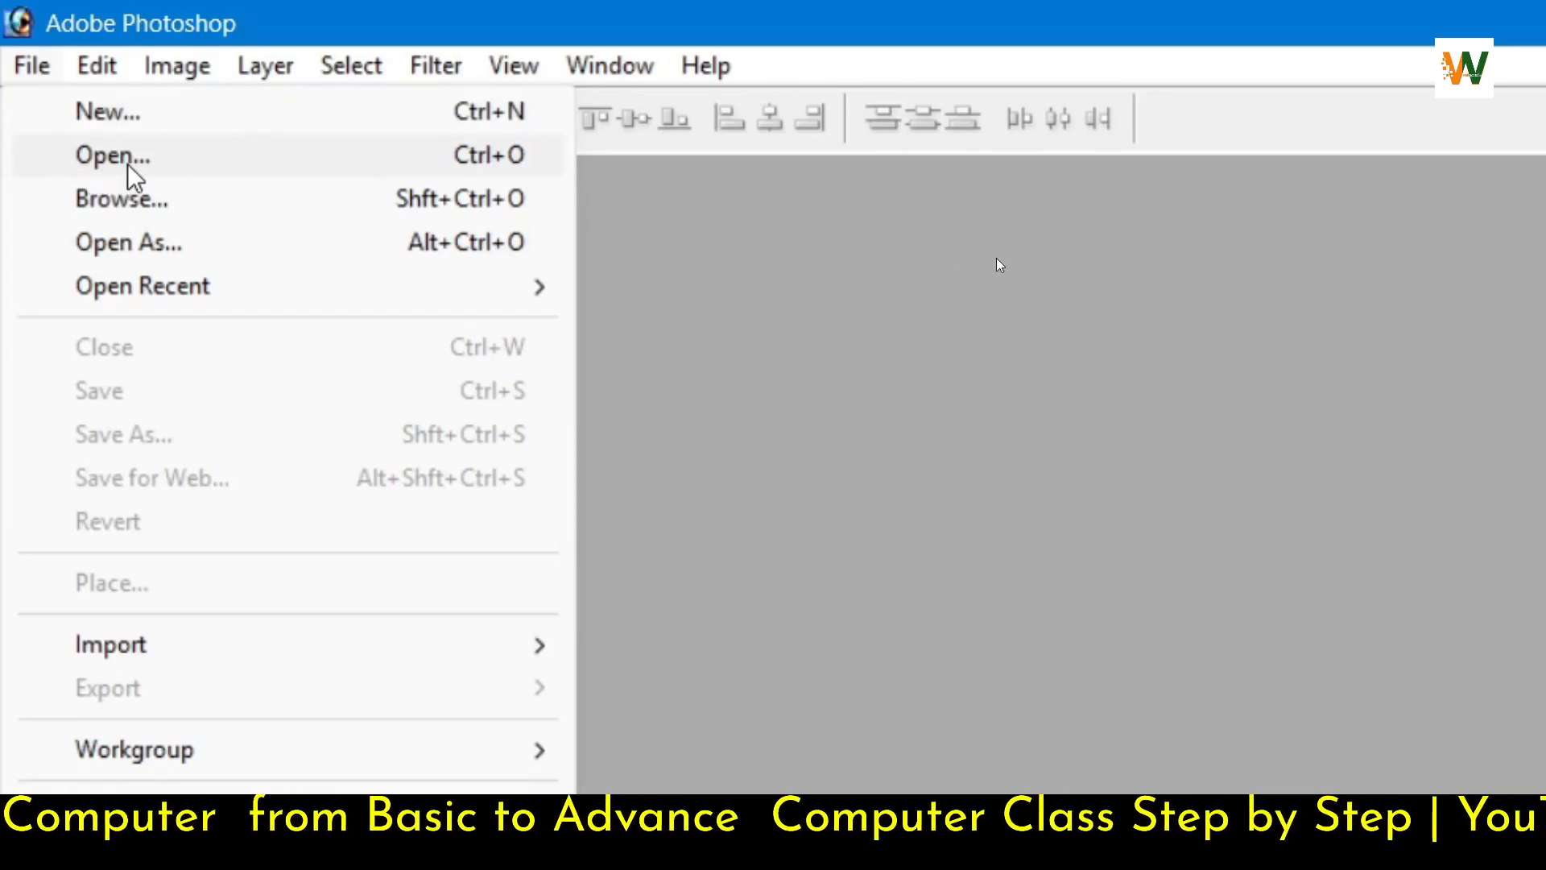
click(91, 167)
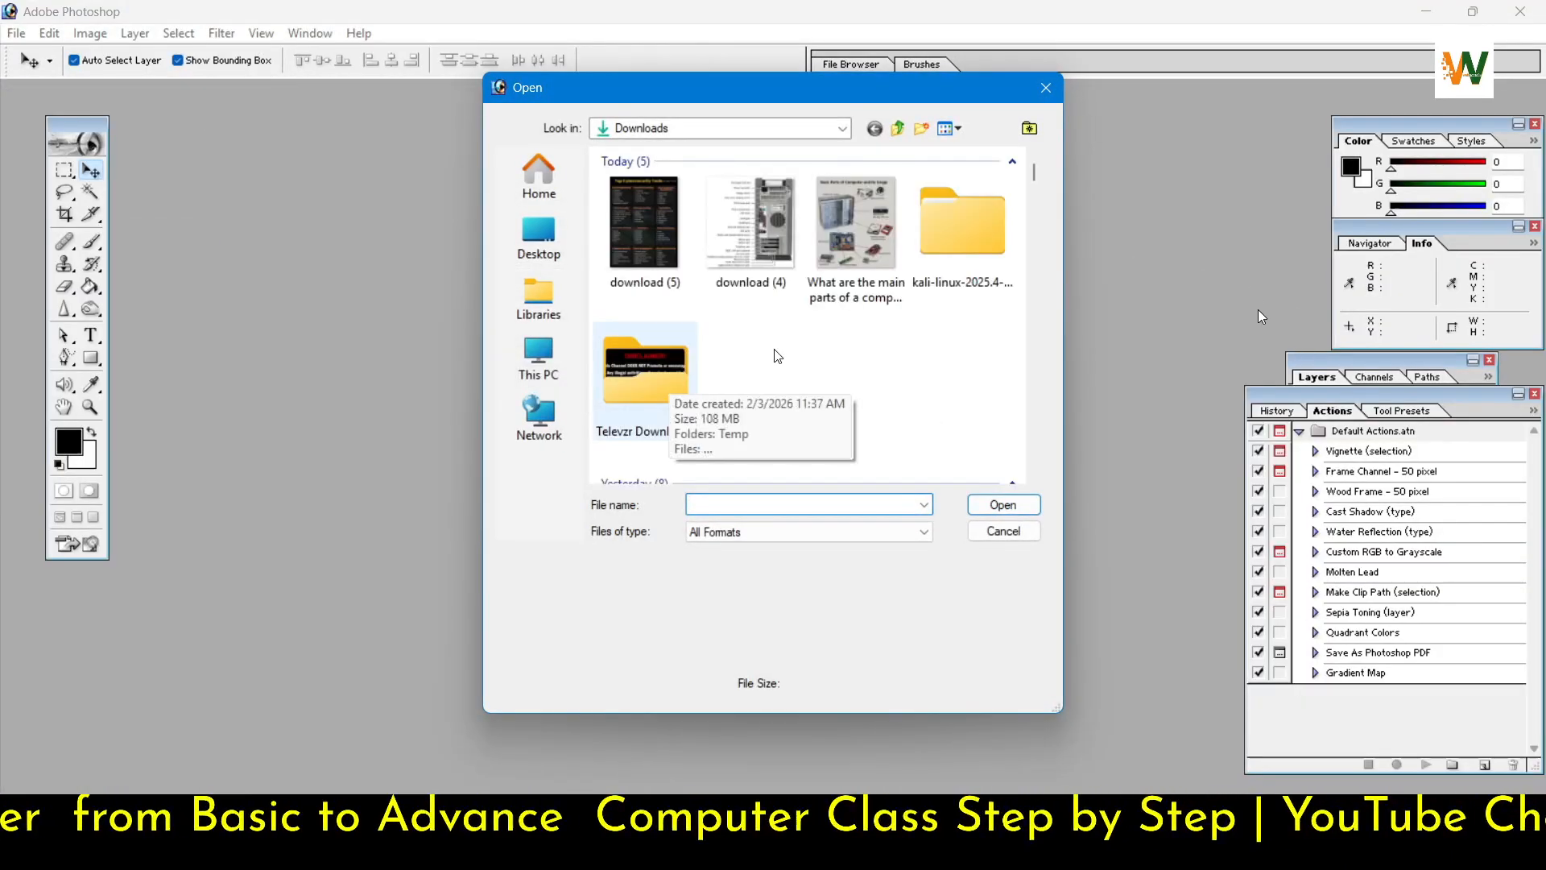
scroll(777, 356, down, 6)
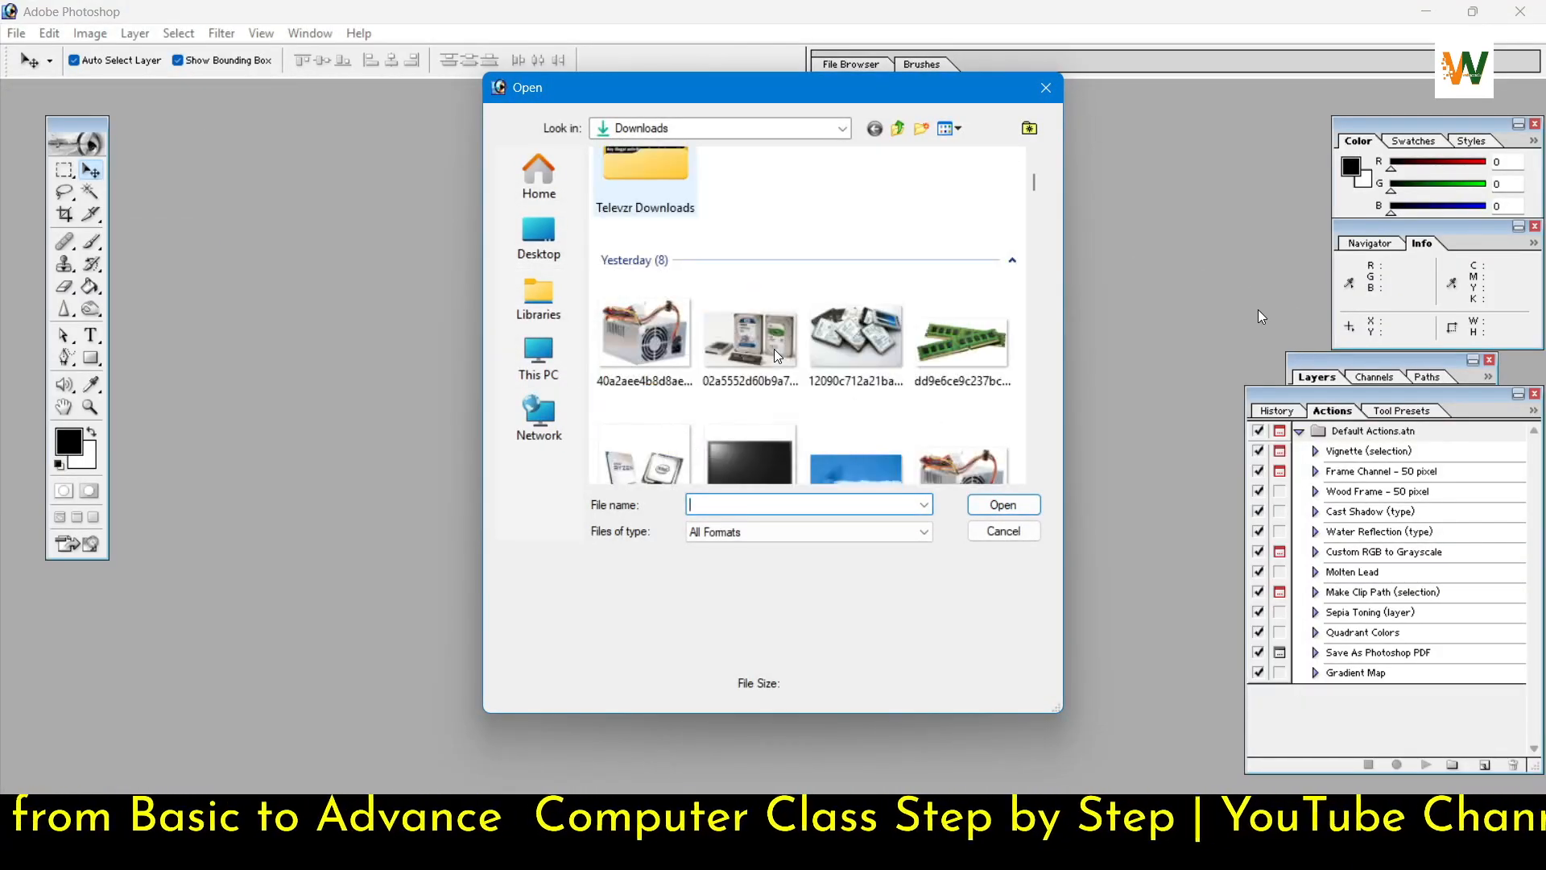
click(853, 400)
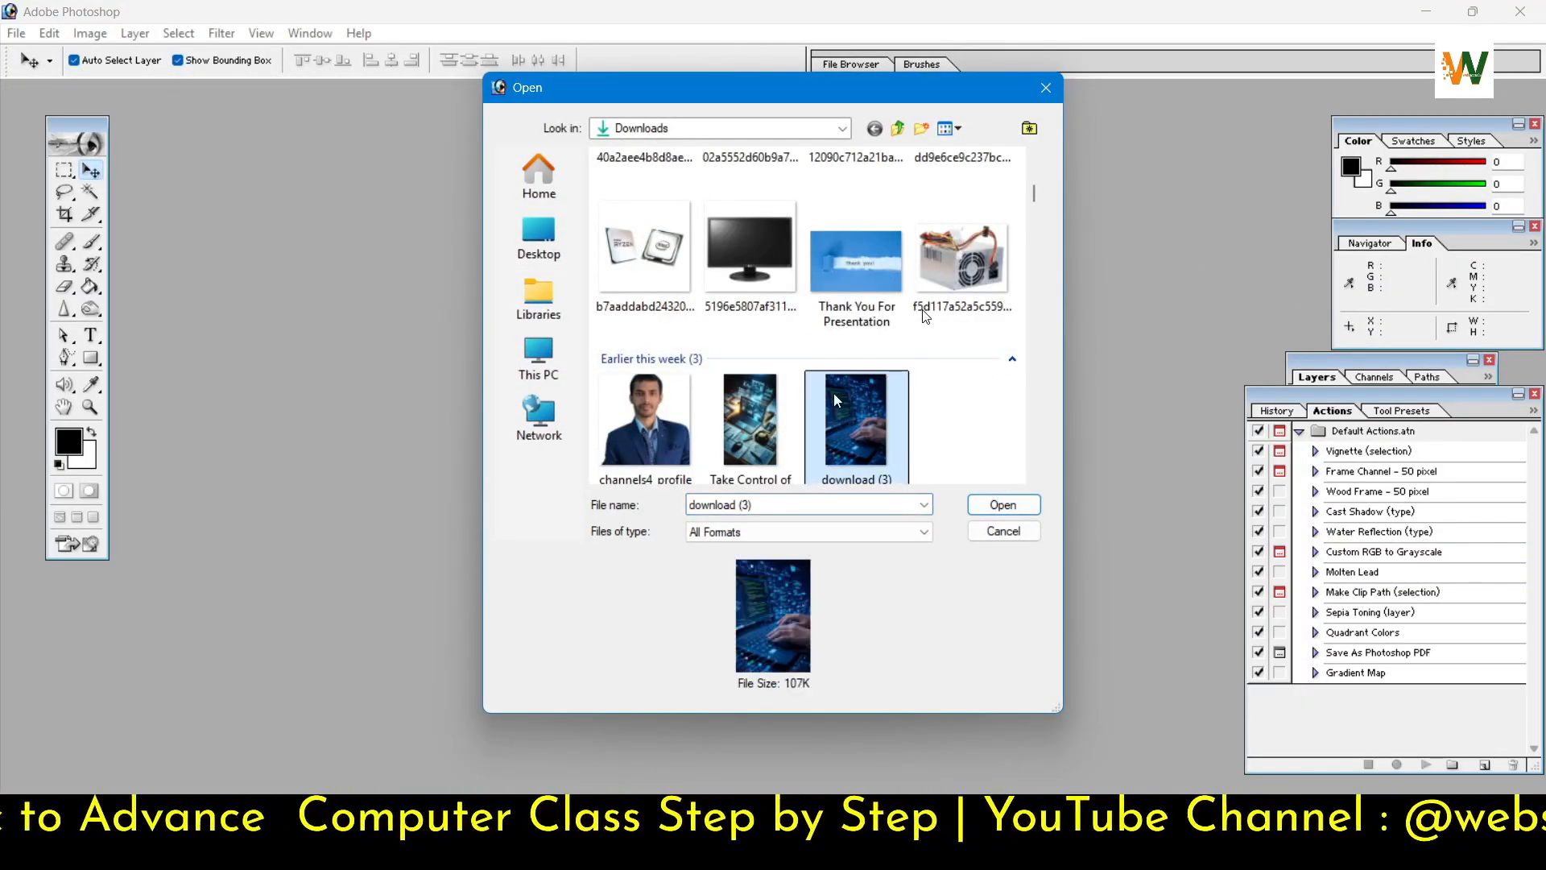
scroll(809, 406, up, 3)
double_click(973, 473)
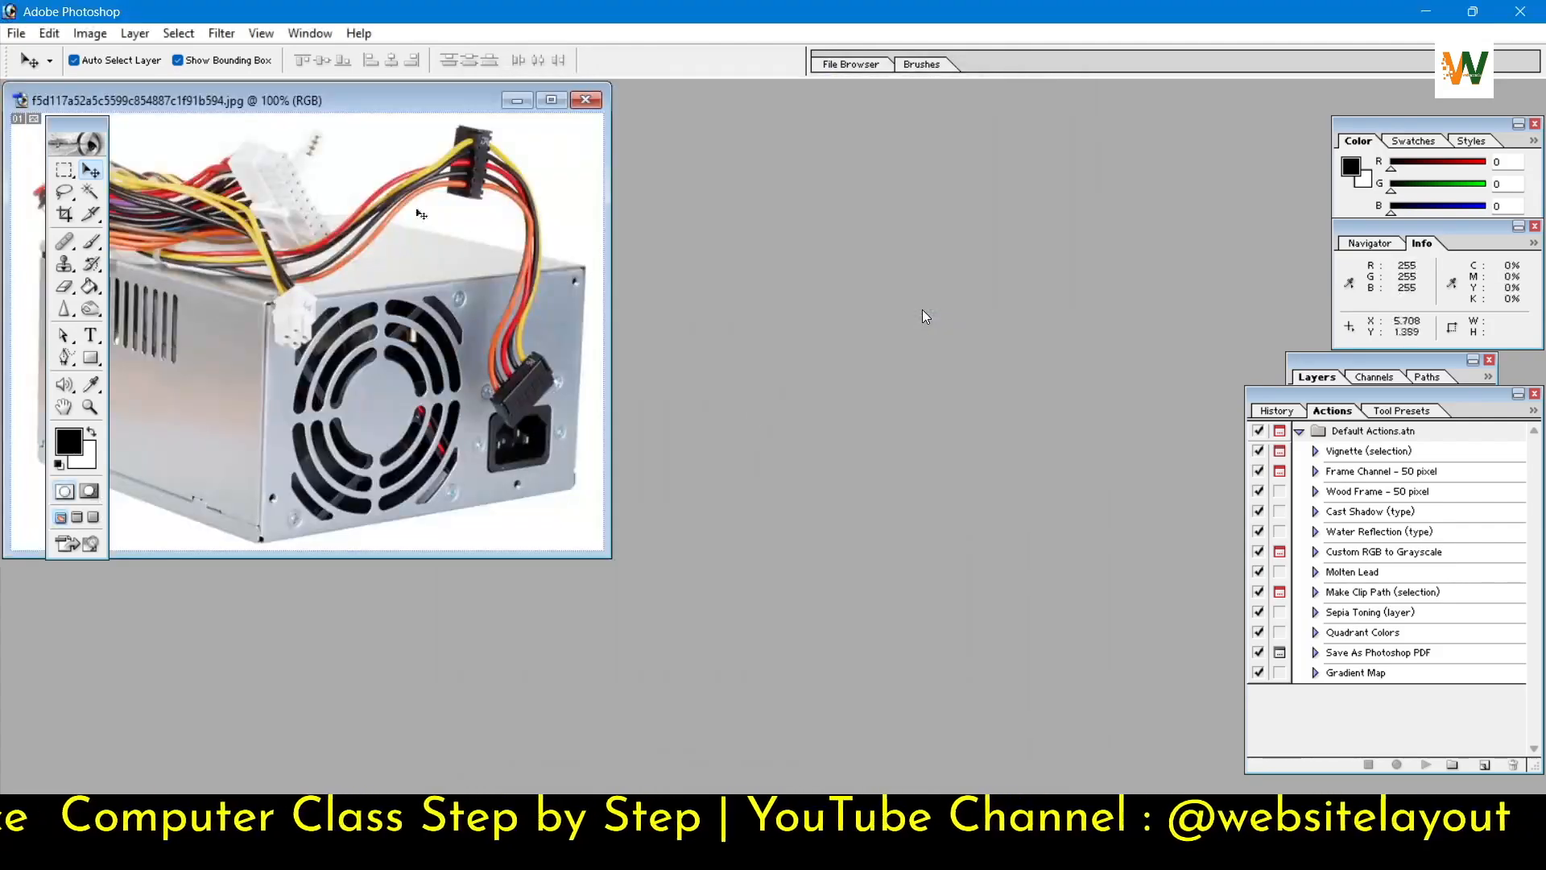
Step: Move the power supply photo's window clear of the toolbox and open the Batch settings with Opened Files as the source
drag(182, 94, 542, 171)
click(16, 33)
click(362, 411)
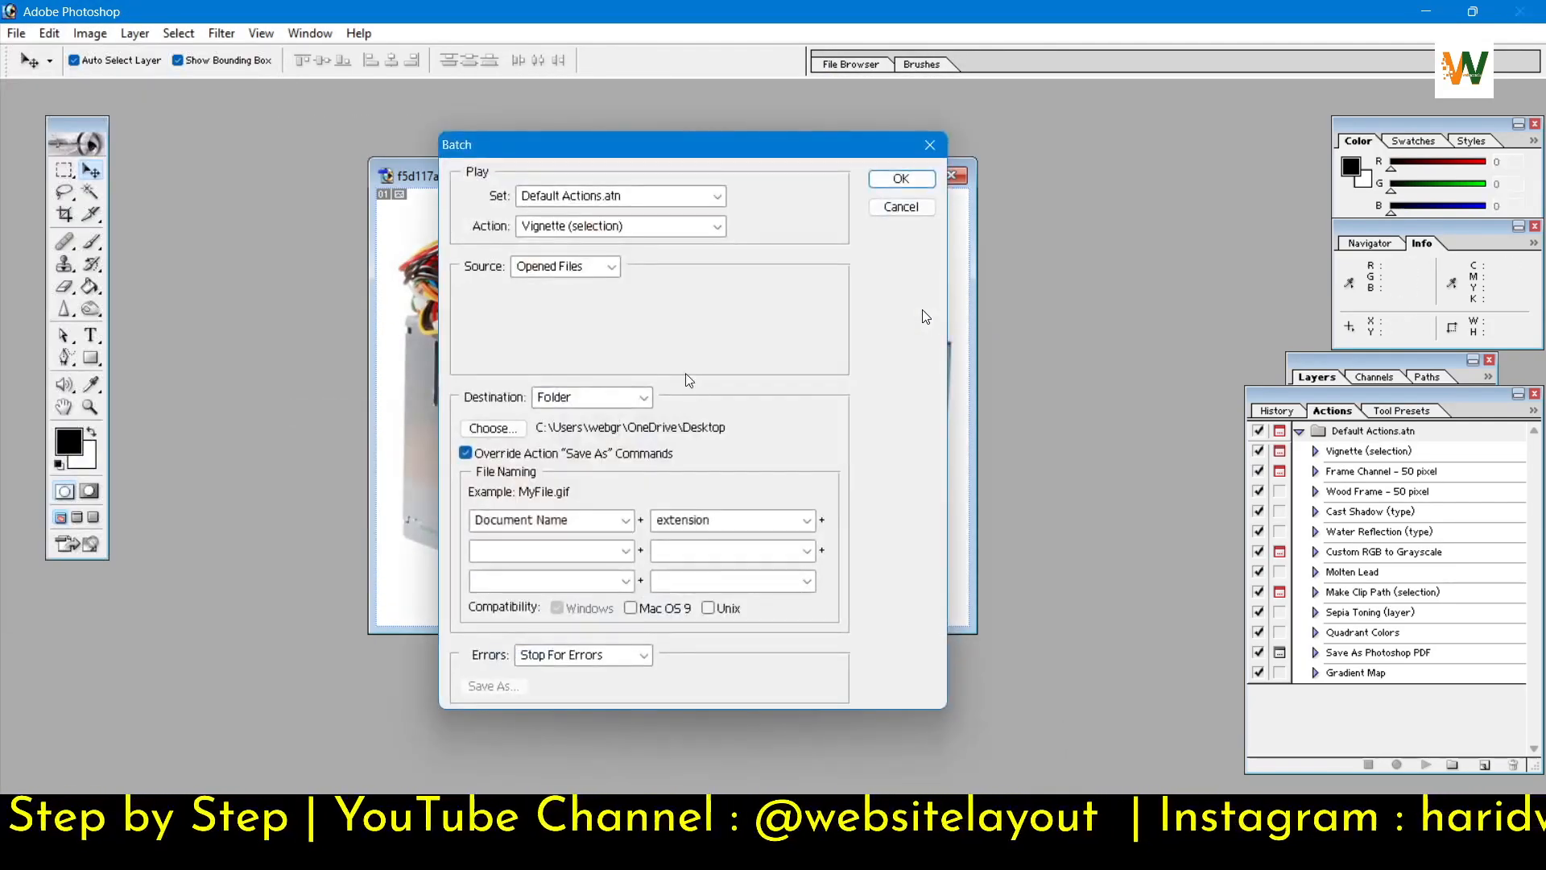
click(612, 267)
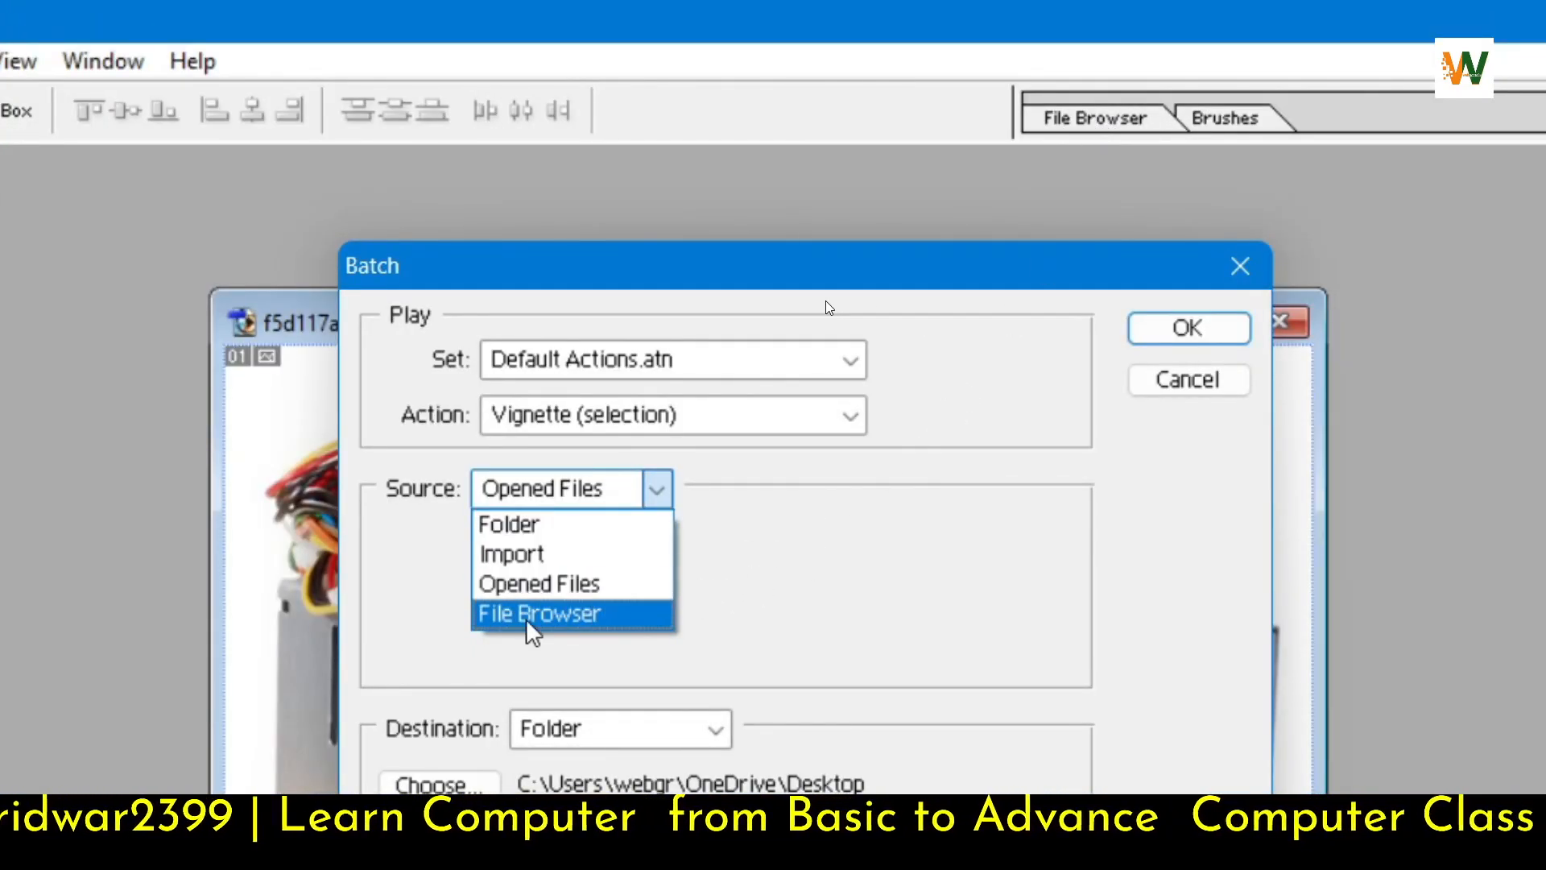
click(859, 597)
Step: Try the Save and Close and None destinations for the batch, and set the destination back to Folder
click(719, 733)
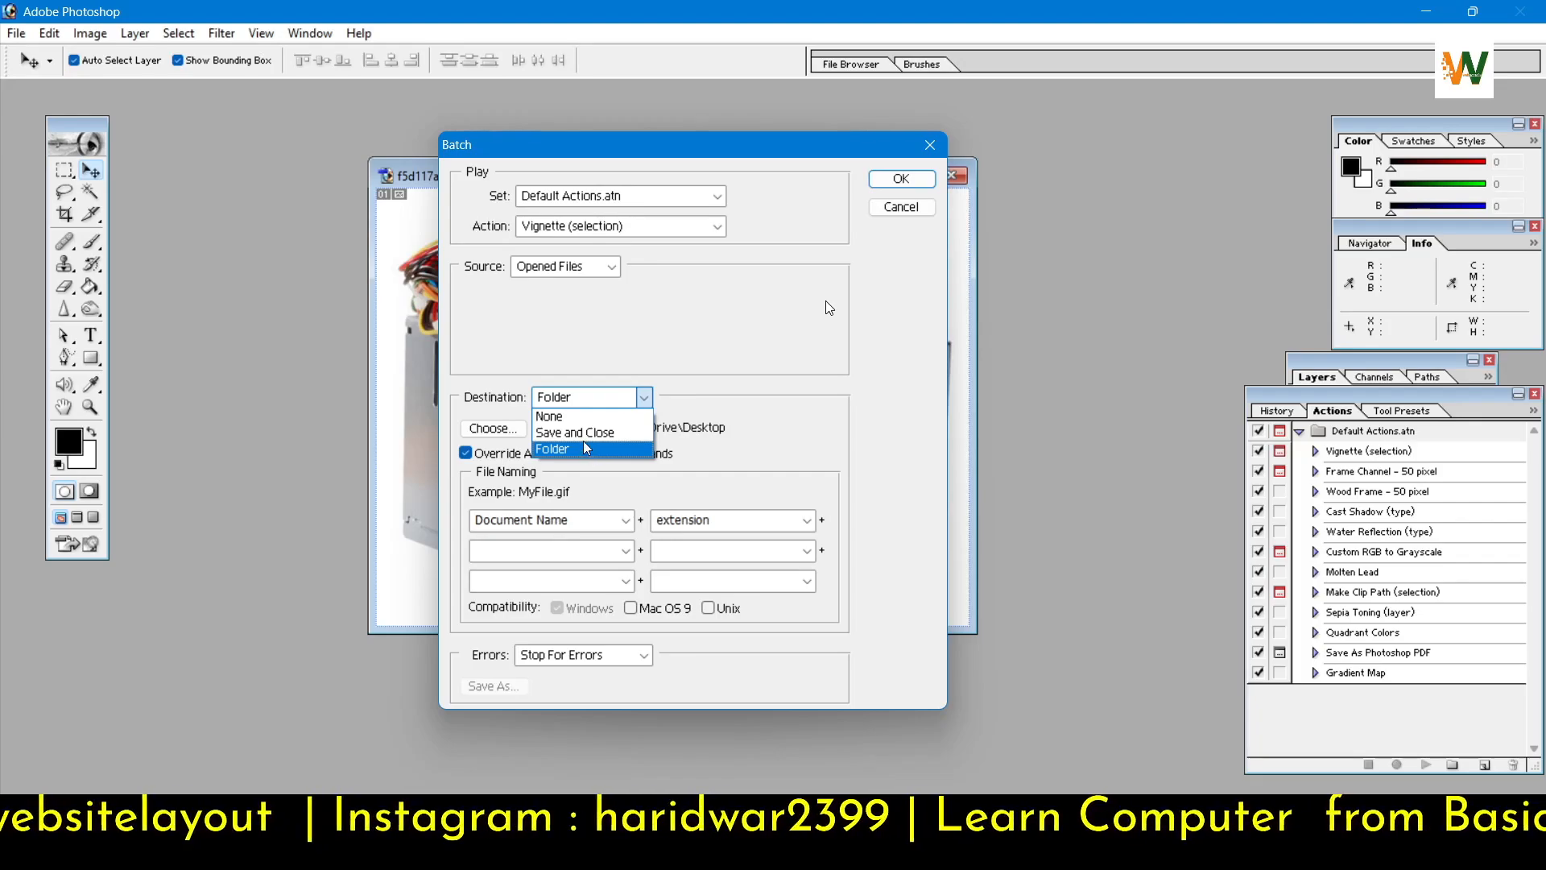
click(538, 435)
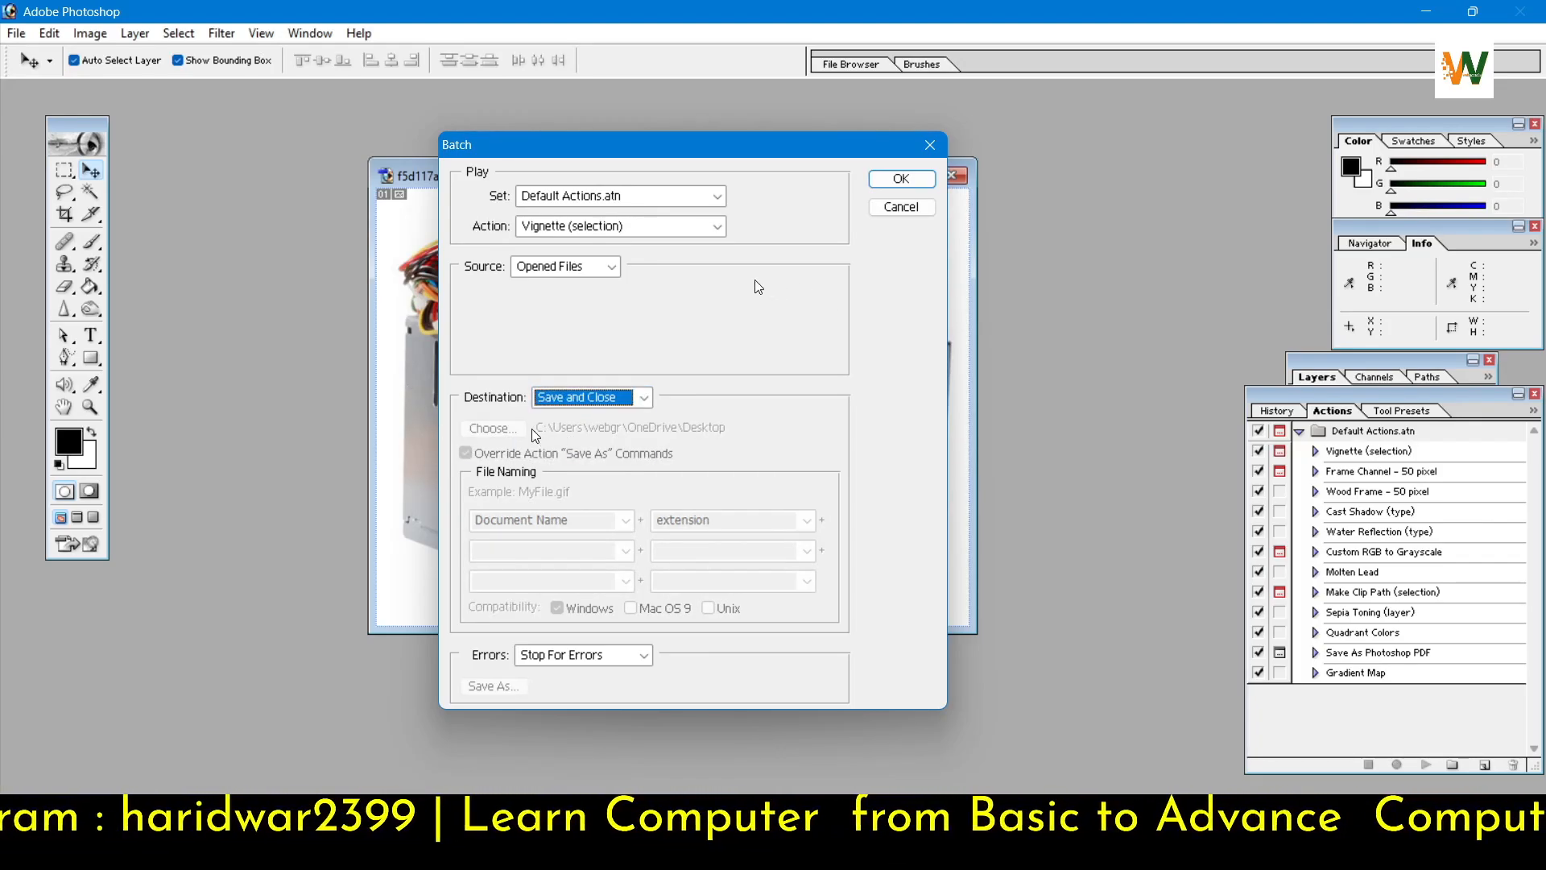
click(644, 397)
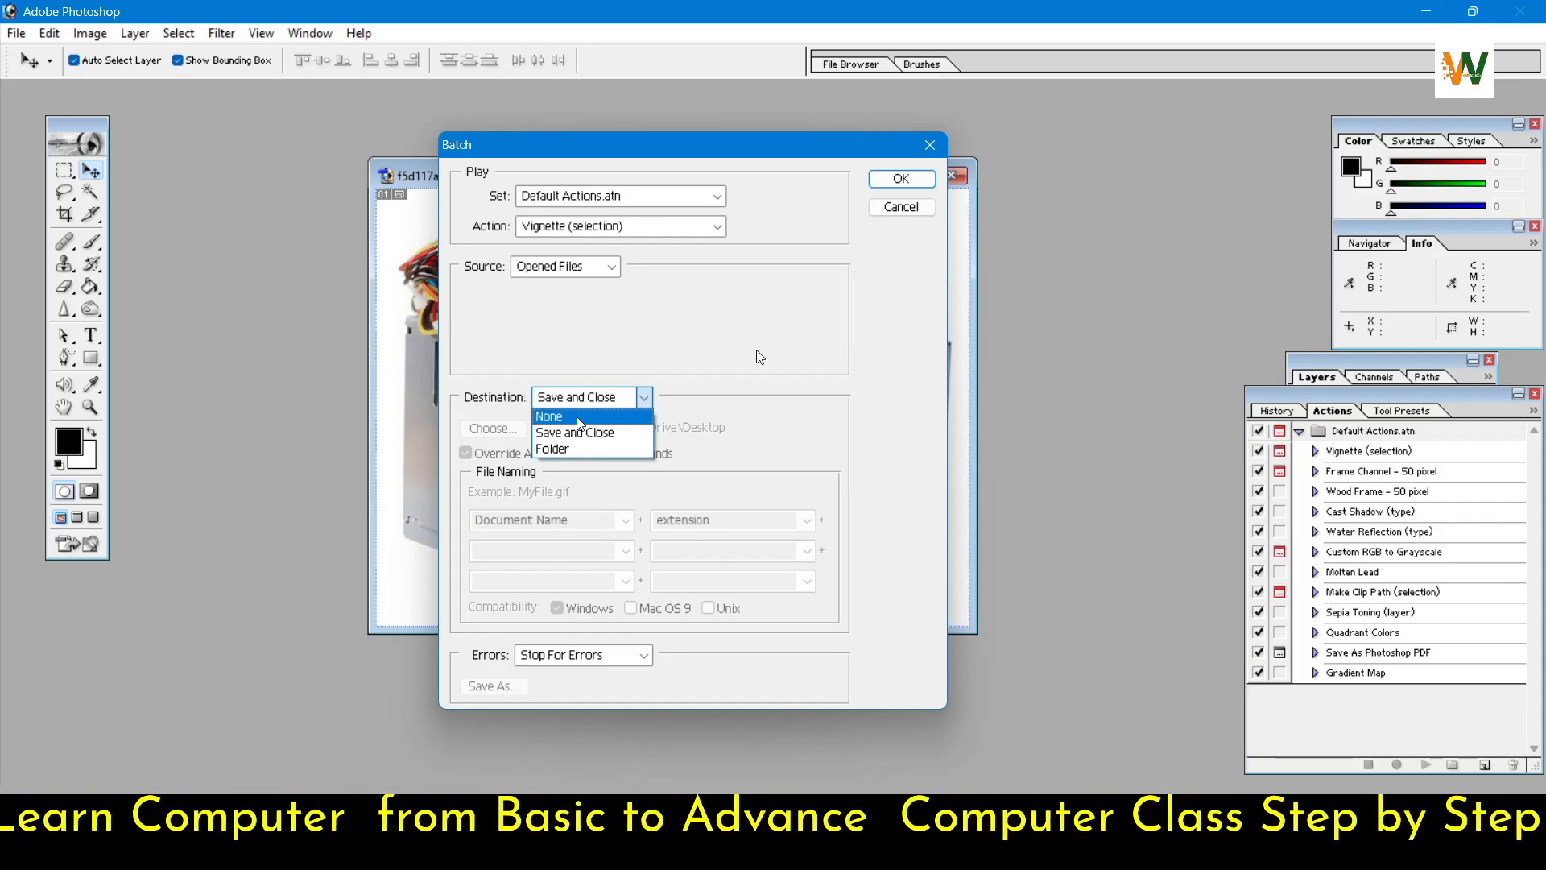
click(592, 423)
click(645, 400)
click(564, 449)
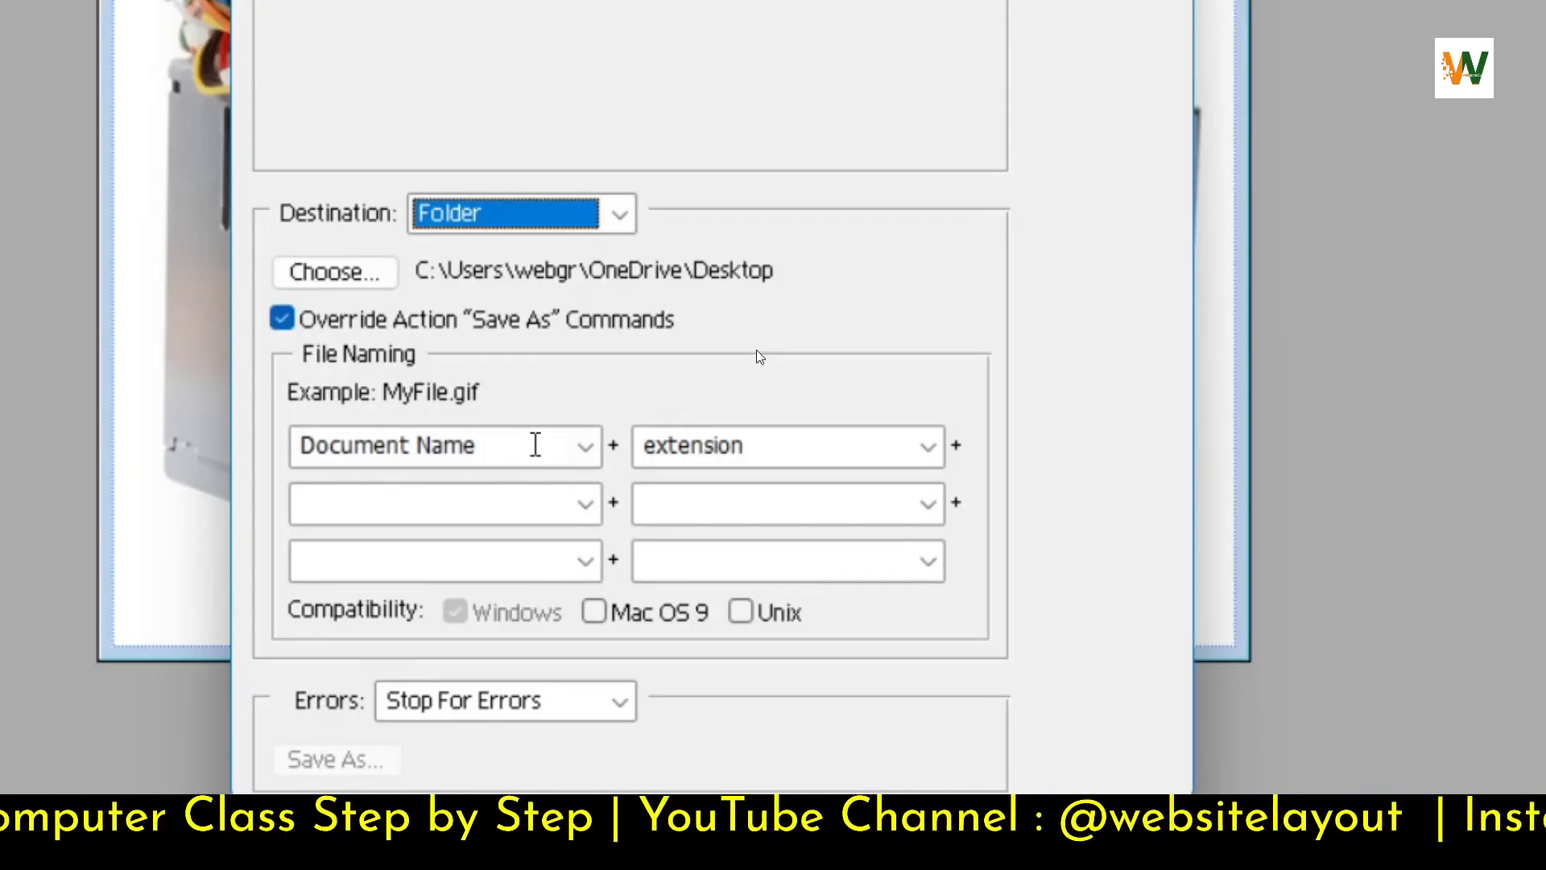
Step: Examine the document name and extension fields in the batch's file naming options
click(597, 519)
click(535, 445)
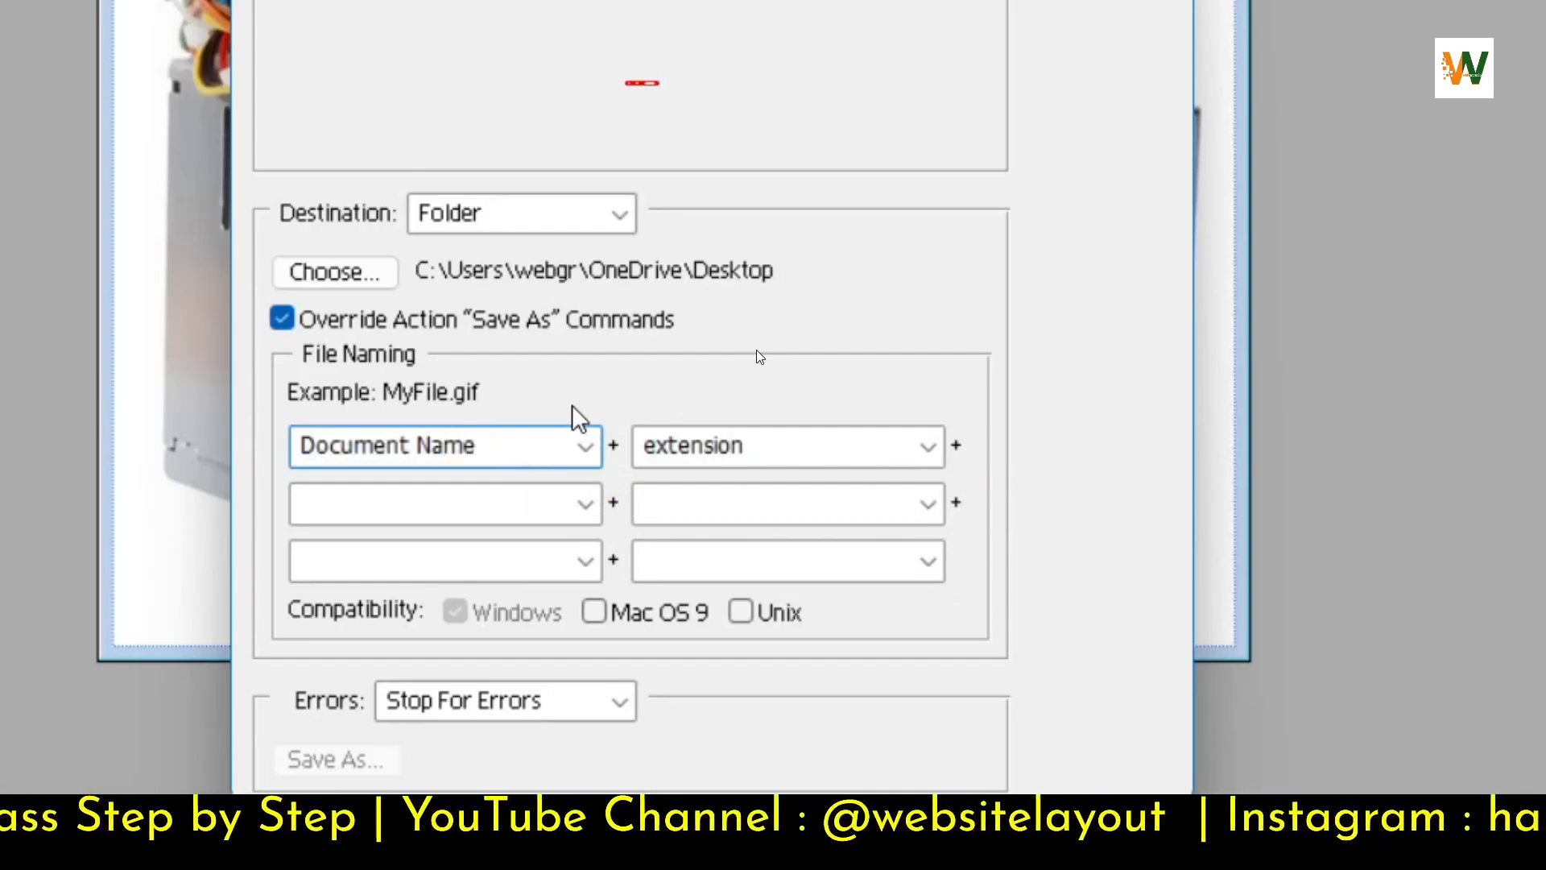
click(781, 445)
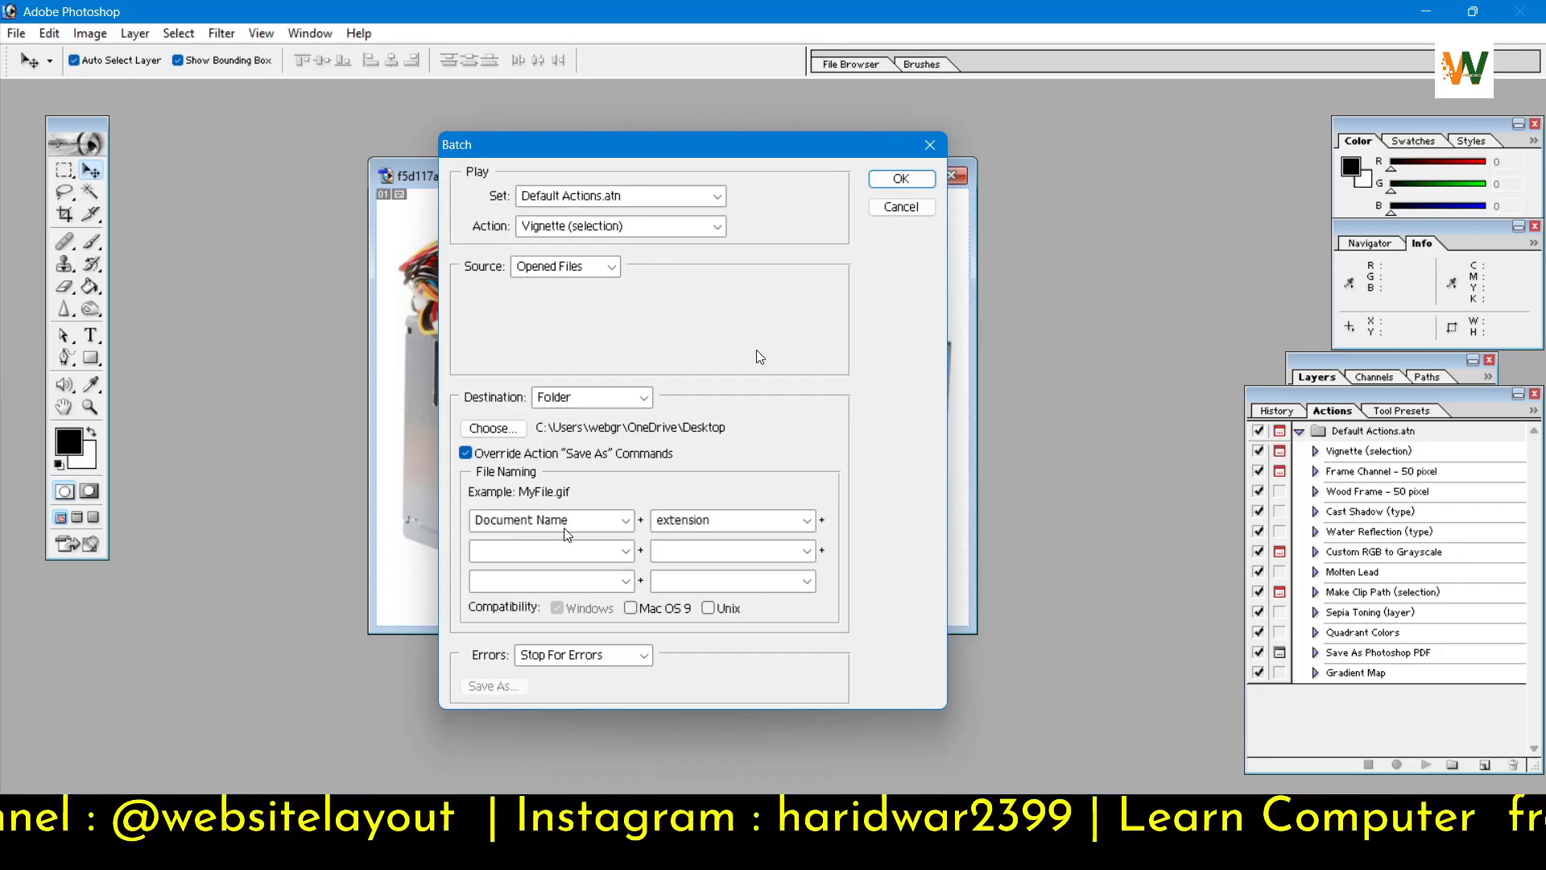
click(602, 525)
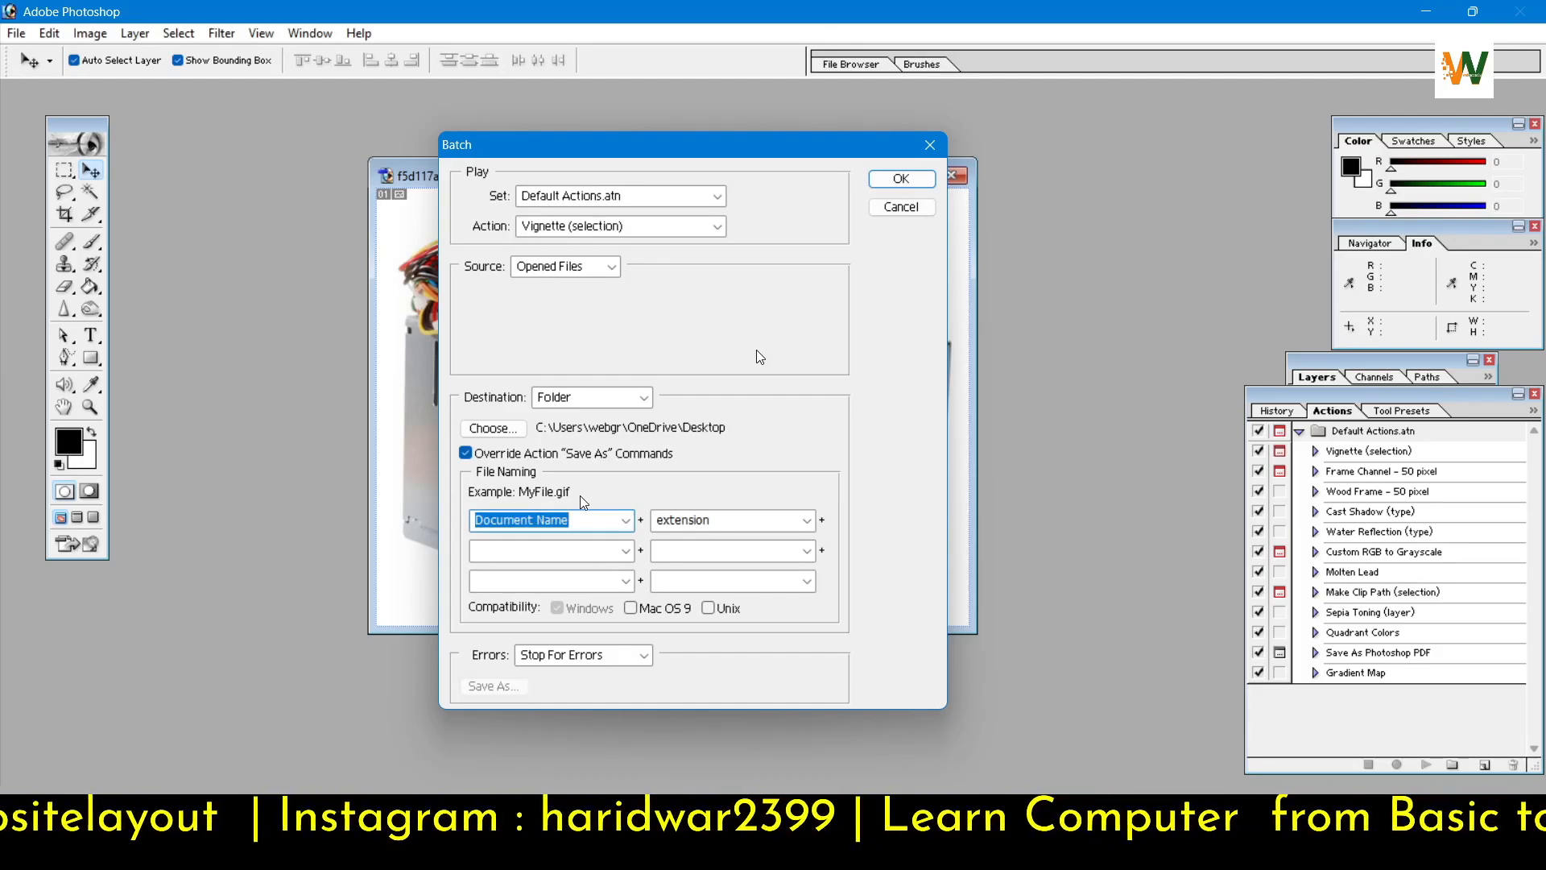
click(582, 497)
click(675, 519)
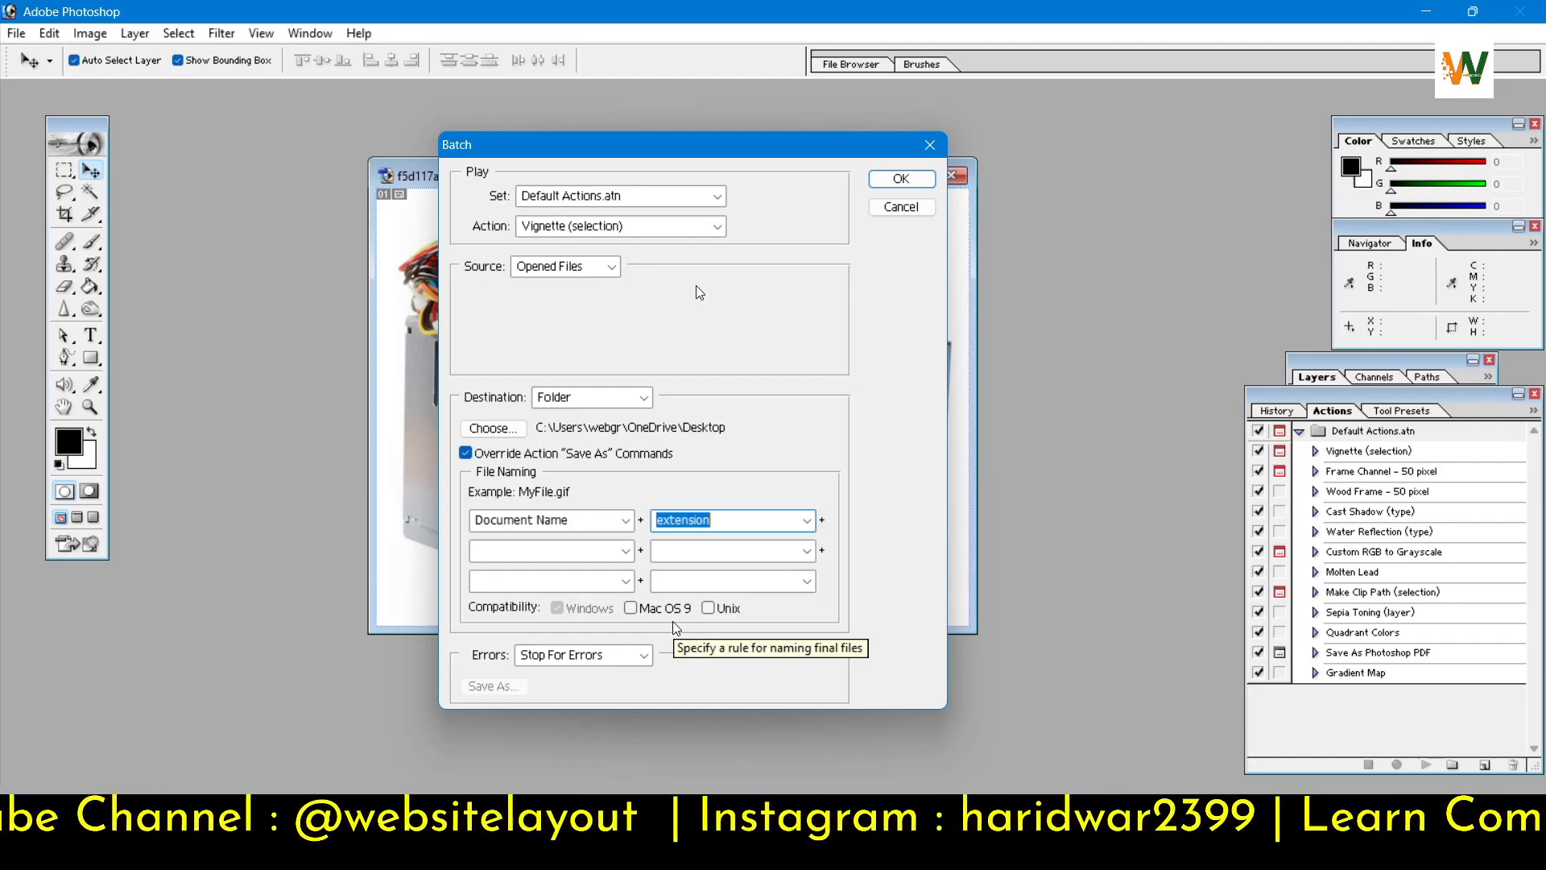
Step: Set the batch destination to None and choose Water Reflection (type) as the action
click(561, 399)
click(561, 418)
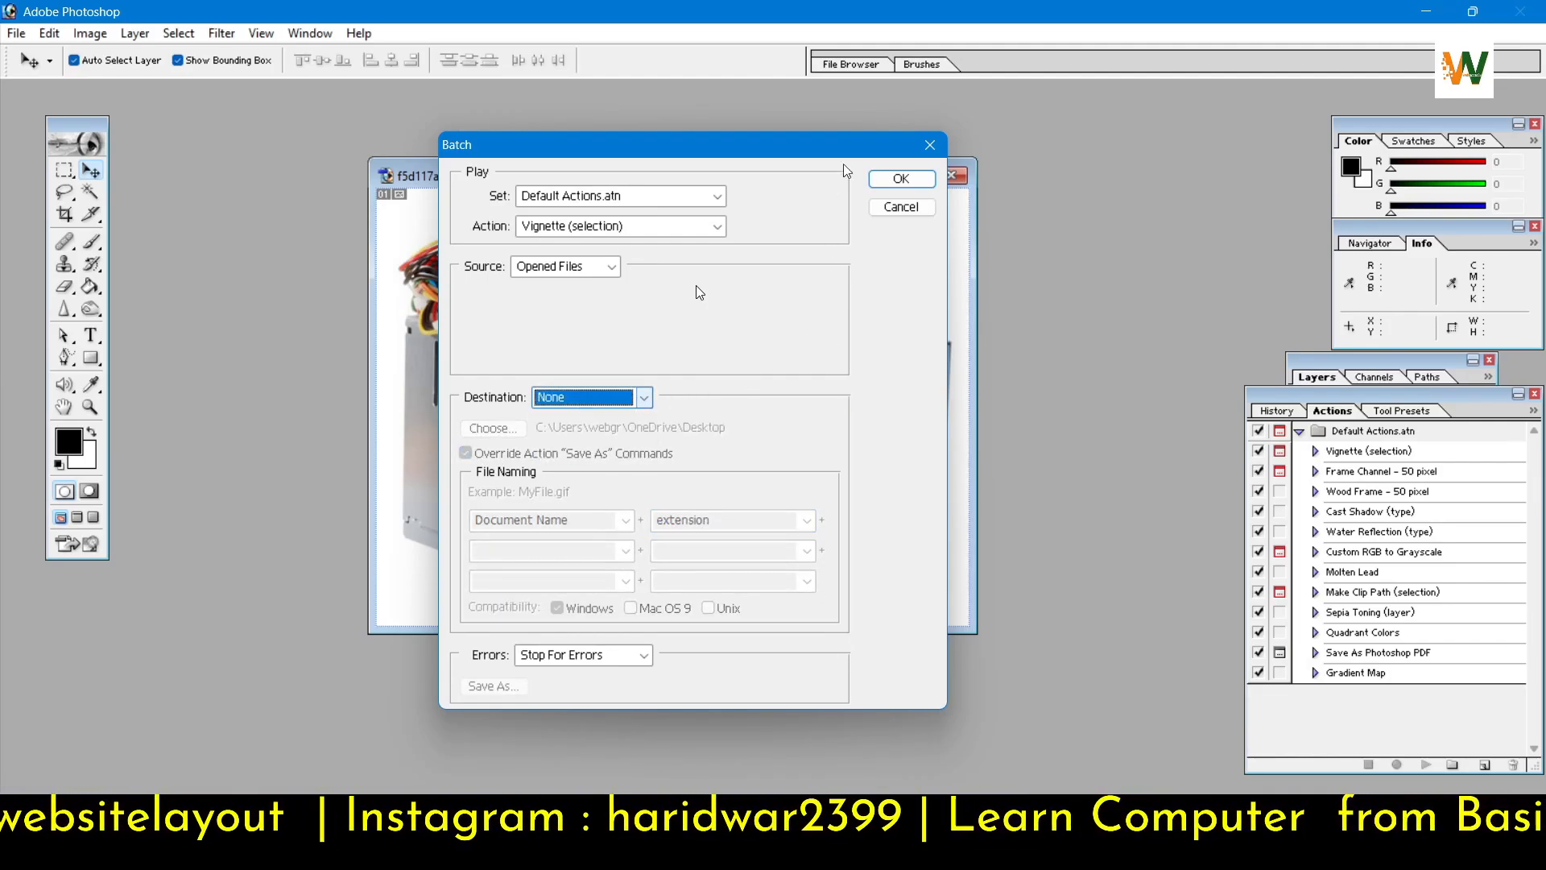
click(716, 227)
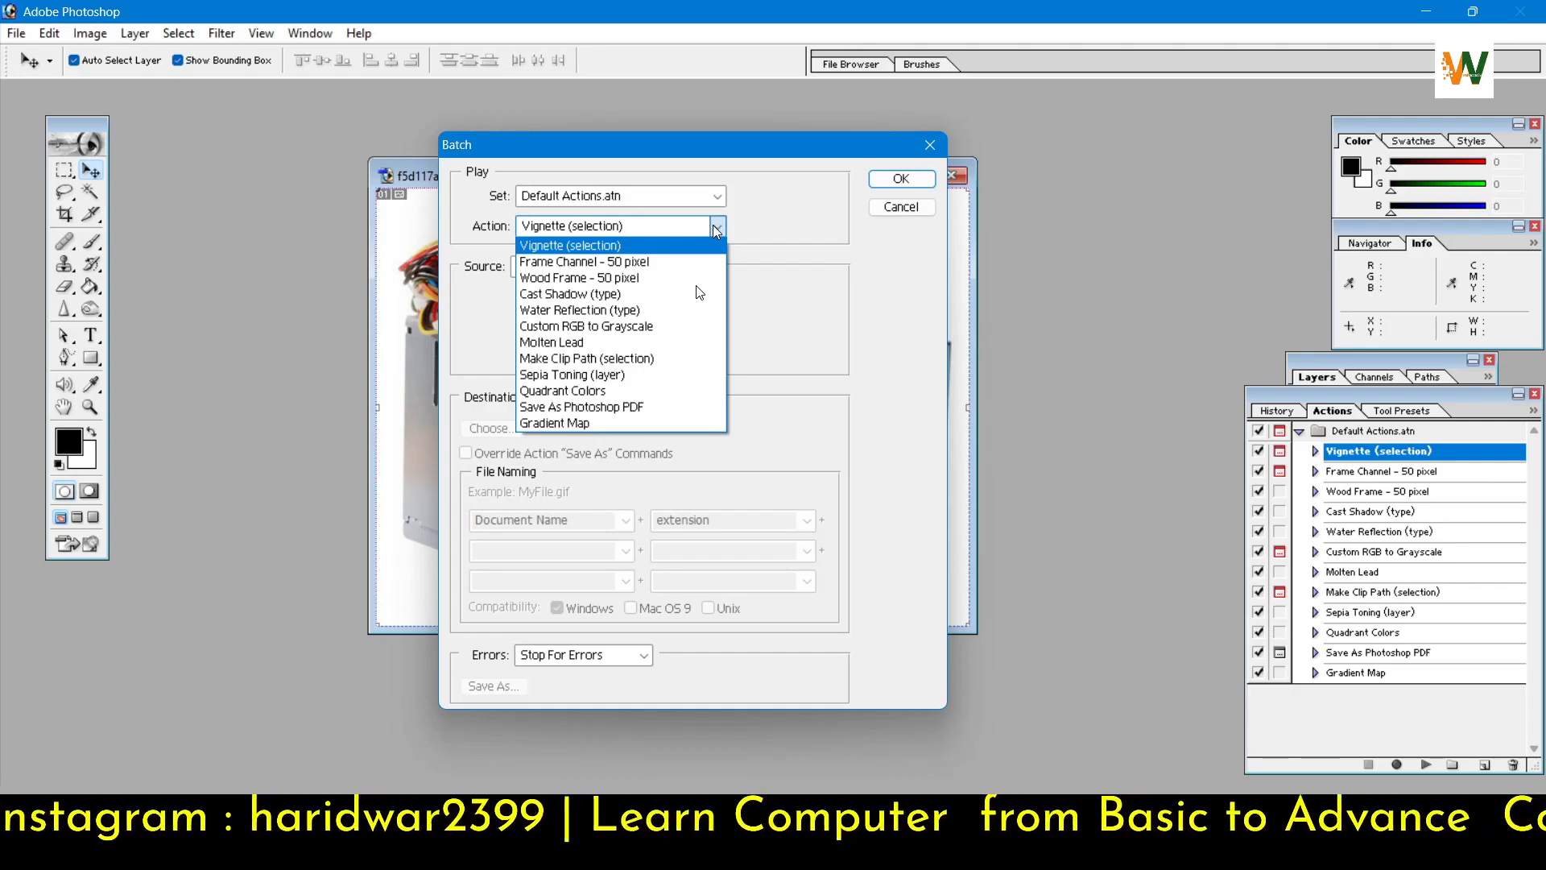
click(629, 312)
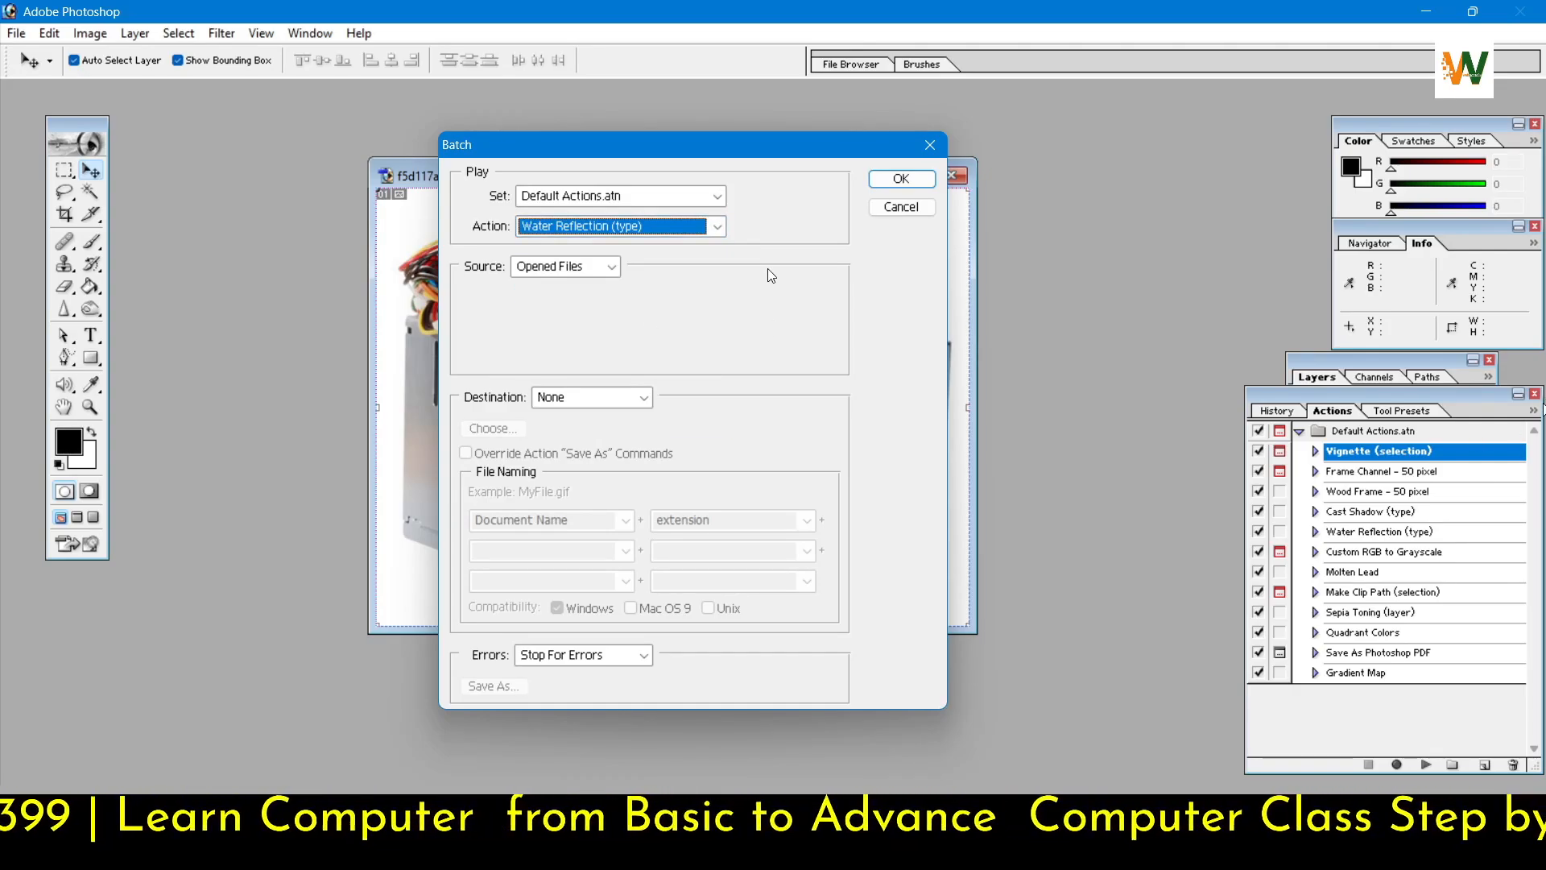
Step: Examine the commands and extra action sets offered for the Actions palette while the Batch settings stay open
click(1533, 410)
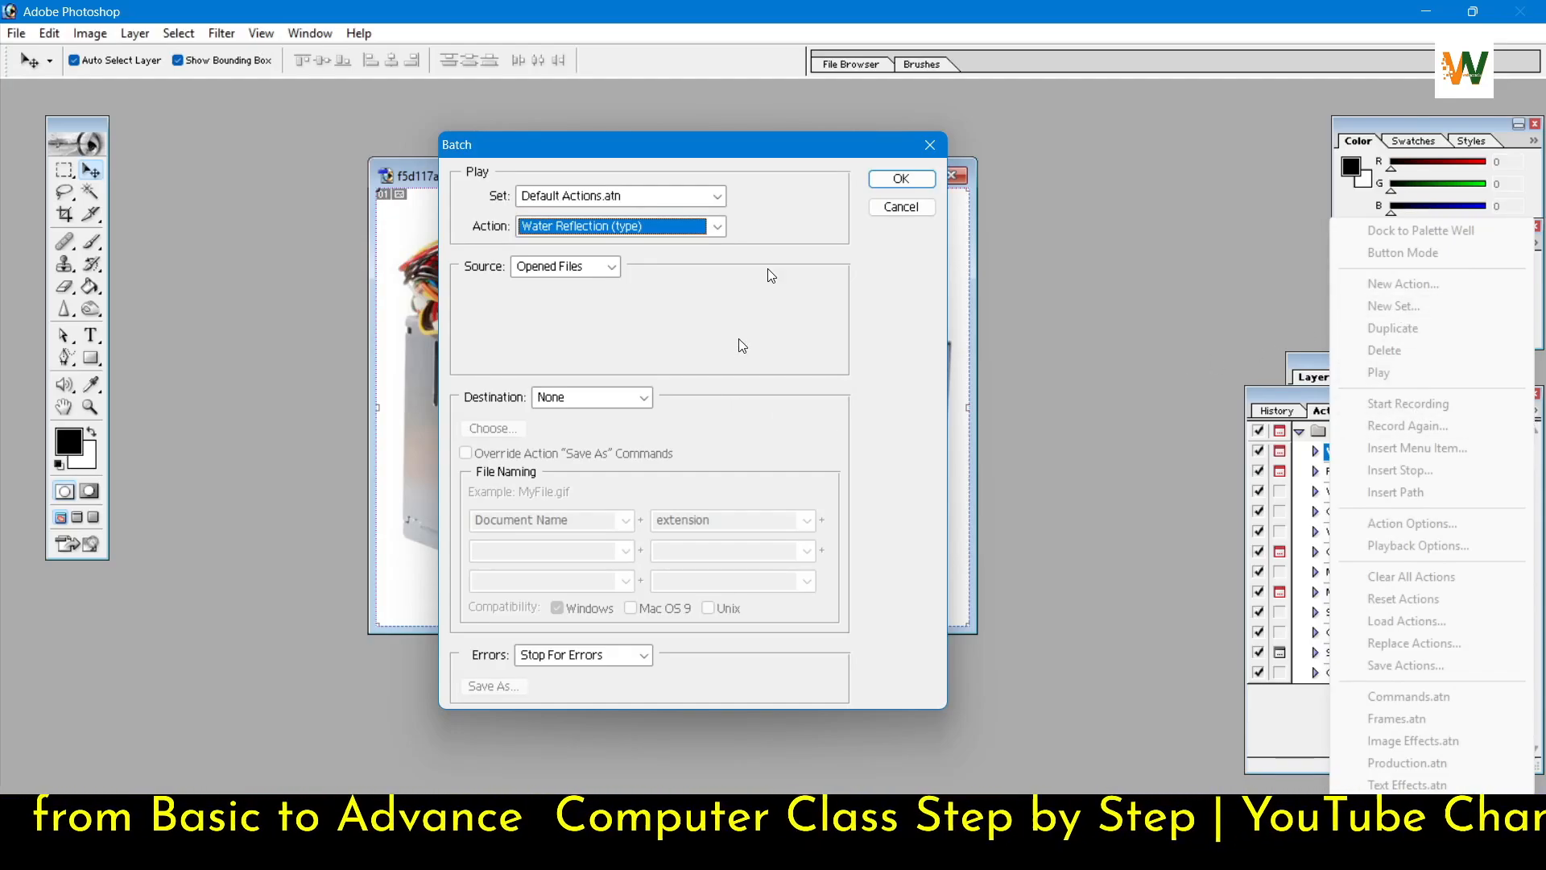
click(1282, 400)
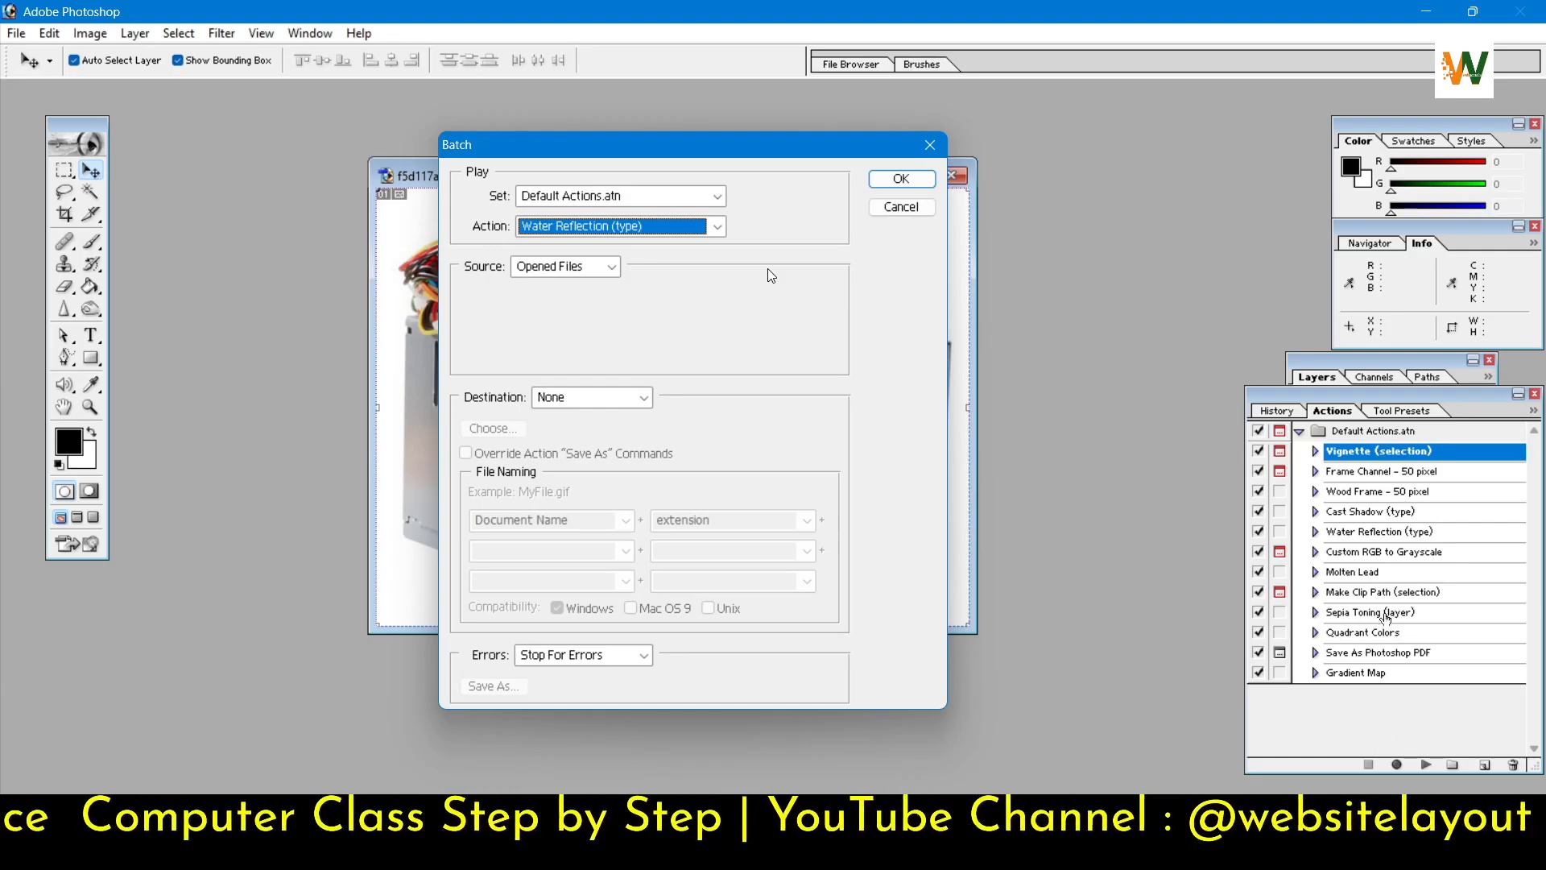
click(1531, 420)
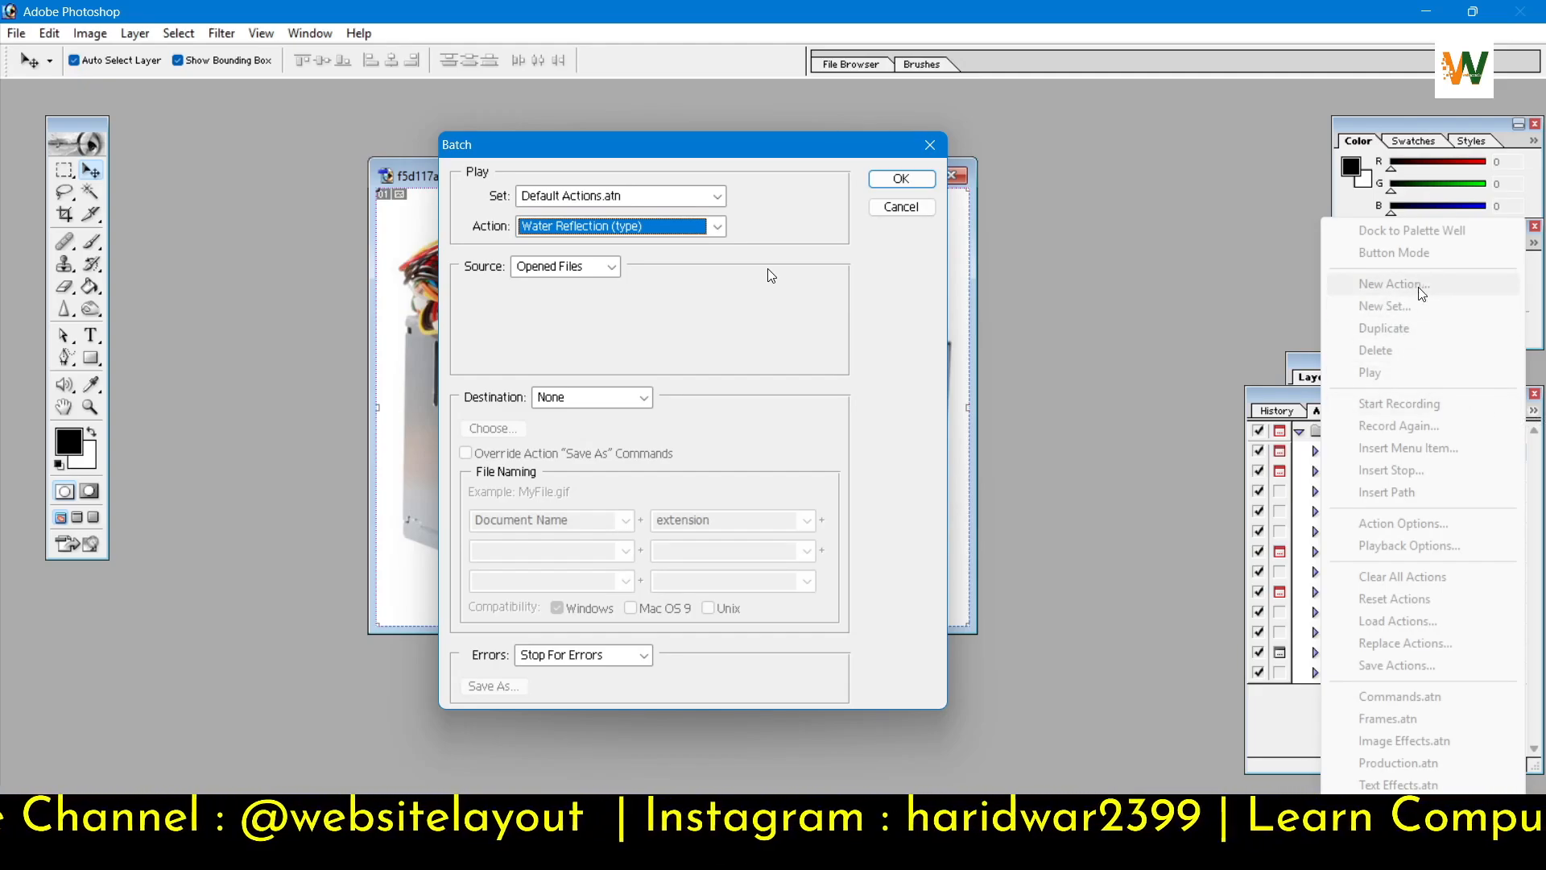
click(1296, 396)
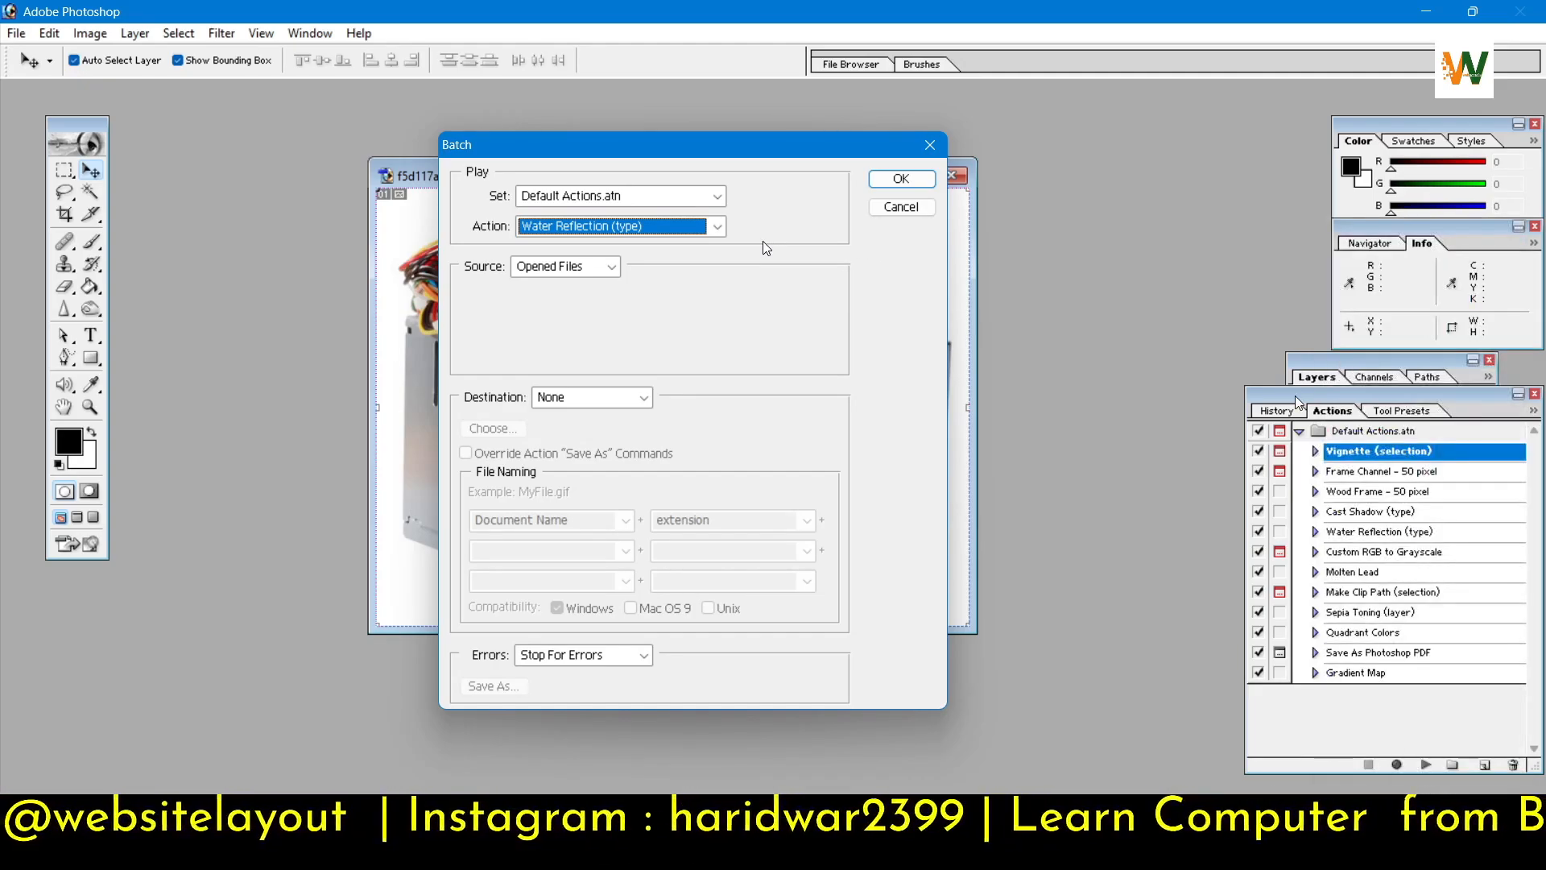
Step: Run the batch with the Custom RGB to Grayscale action, adjusting the red source channel in Channel Mixer, and reposition the photo's window
click(717, 226)
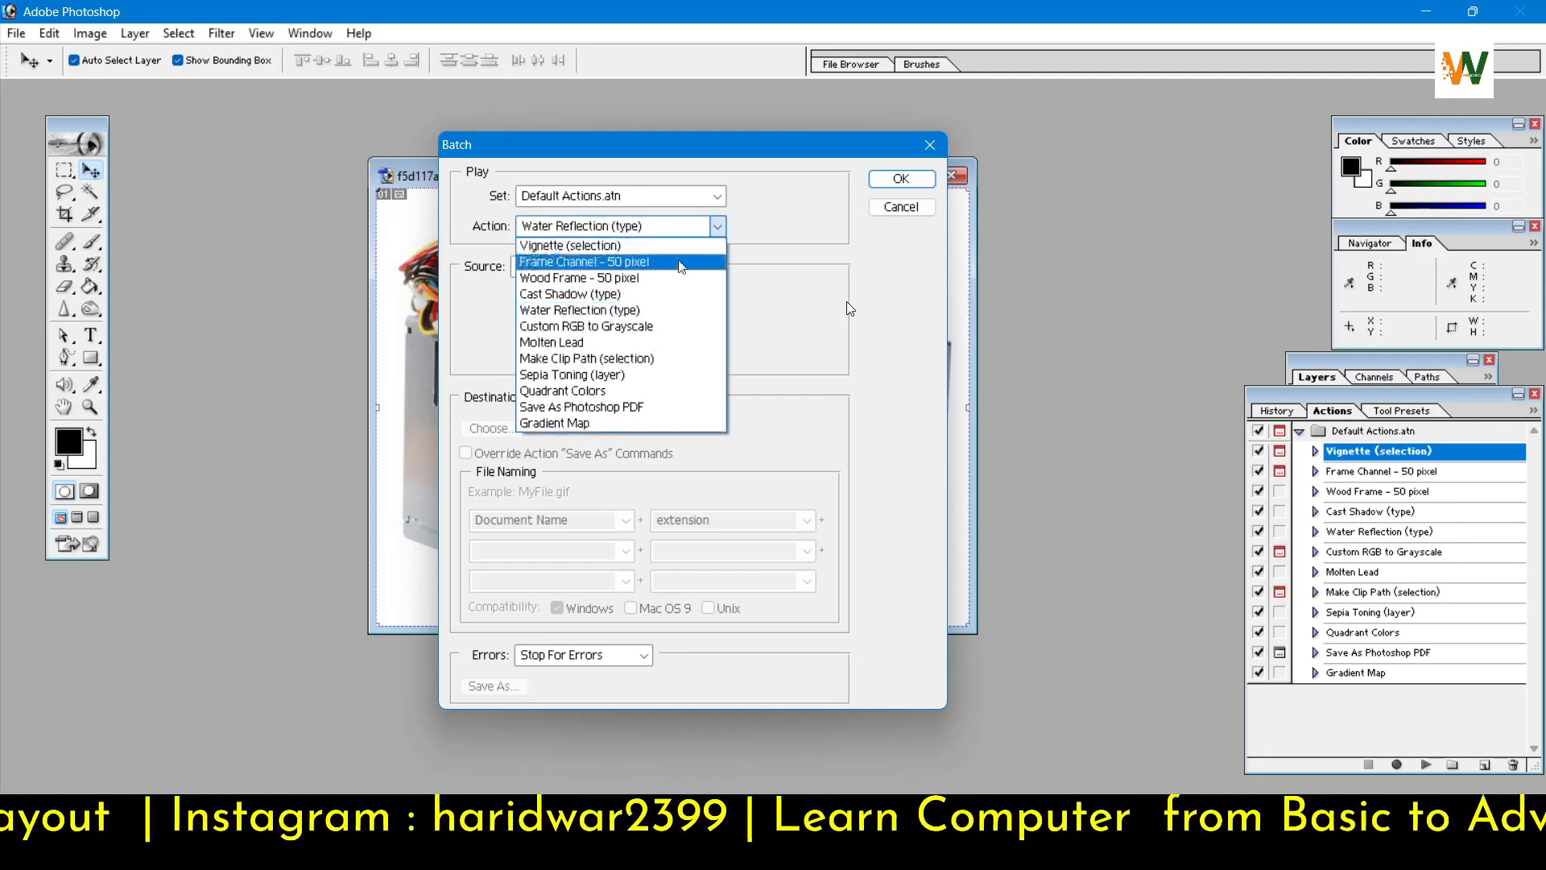
click(581, 327)
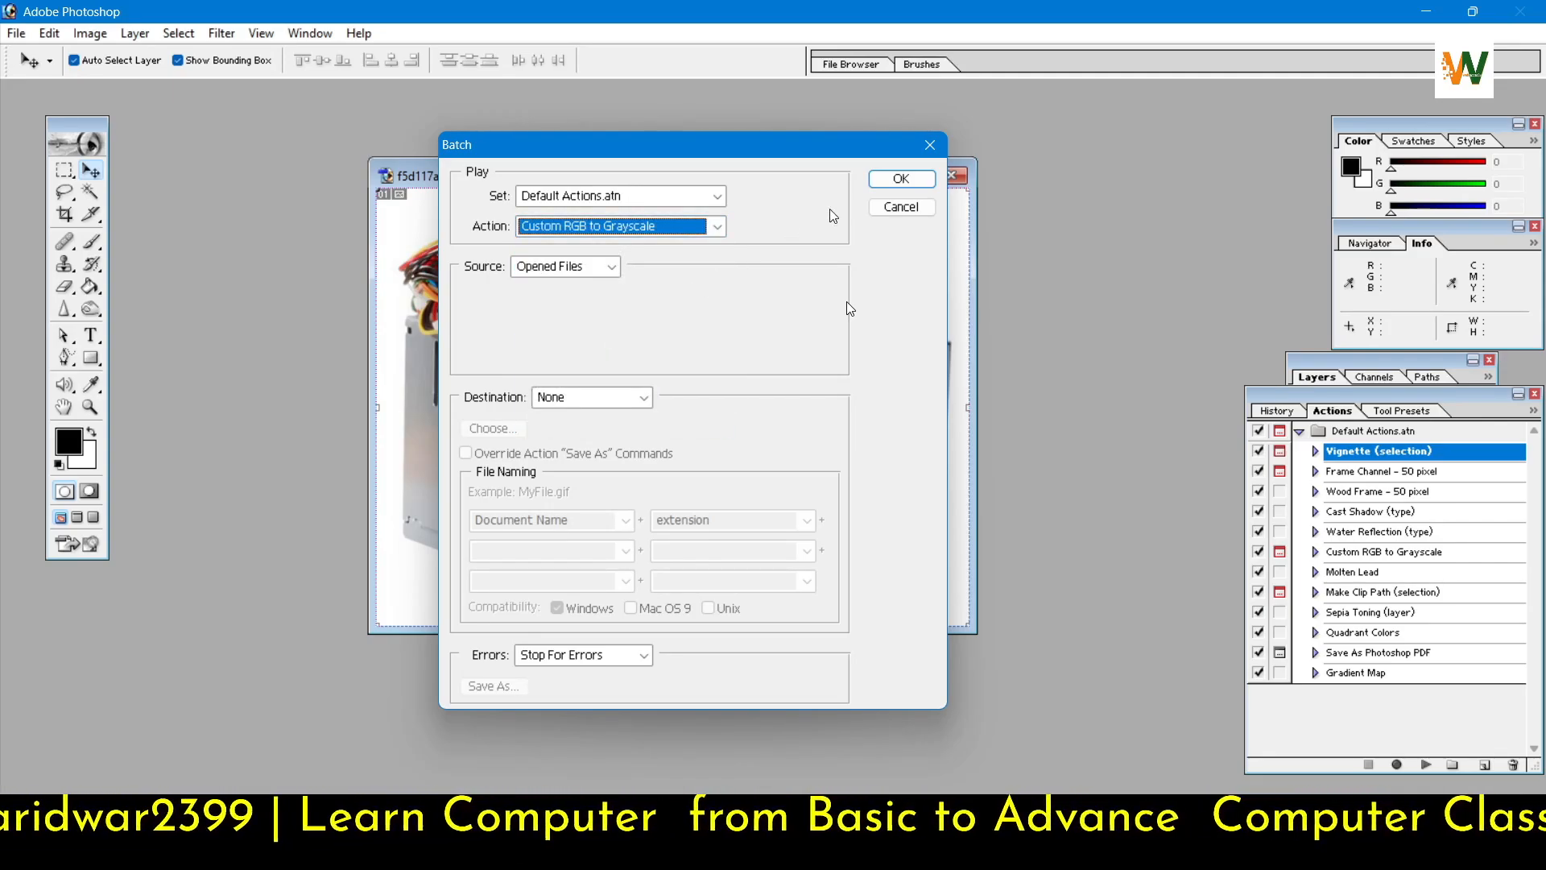
click(901, 179)
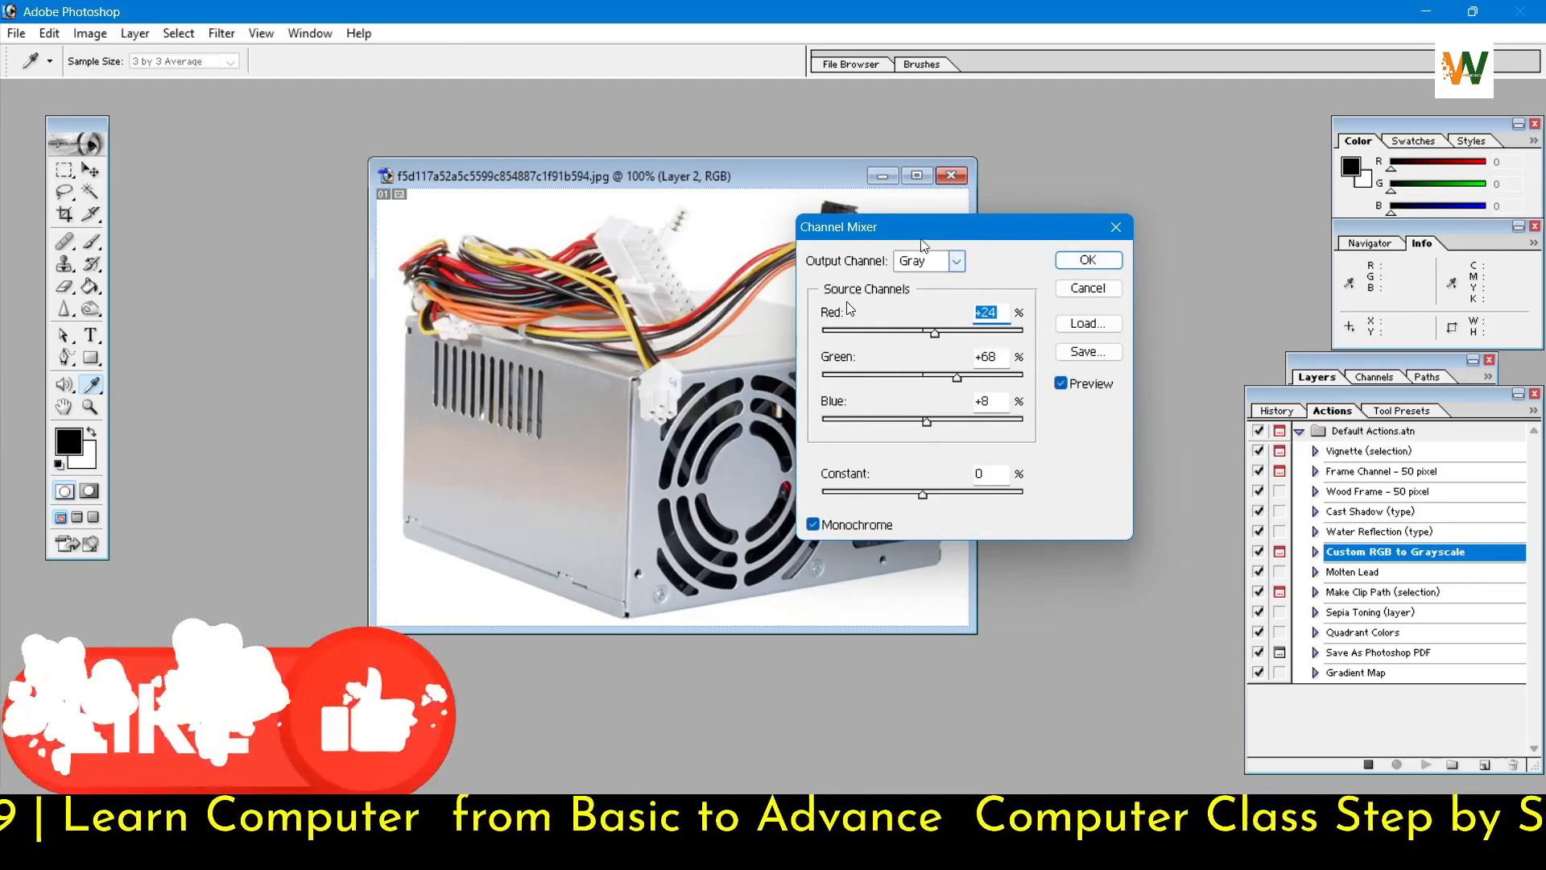
drag(922, 234, 1006, 234)
drag(1018, 333, 908, 333)
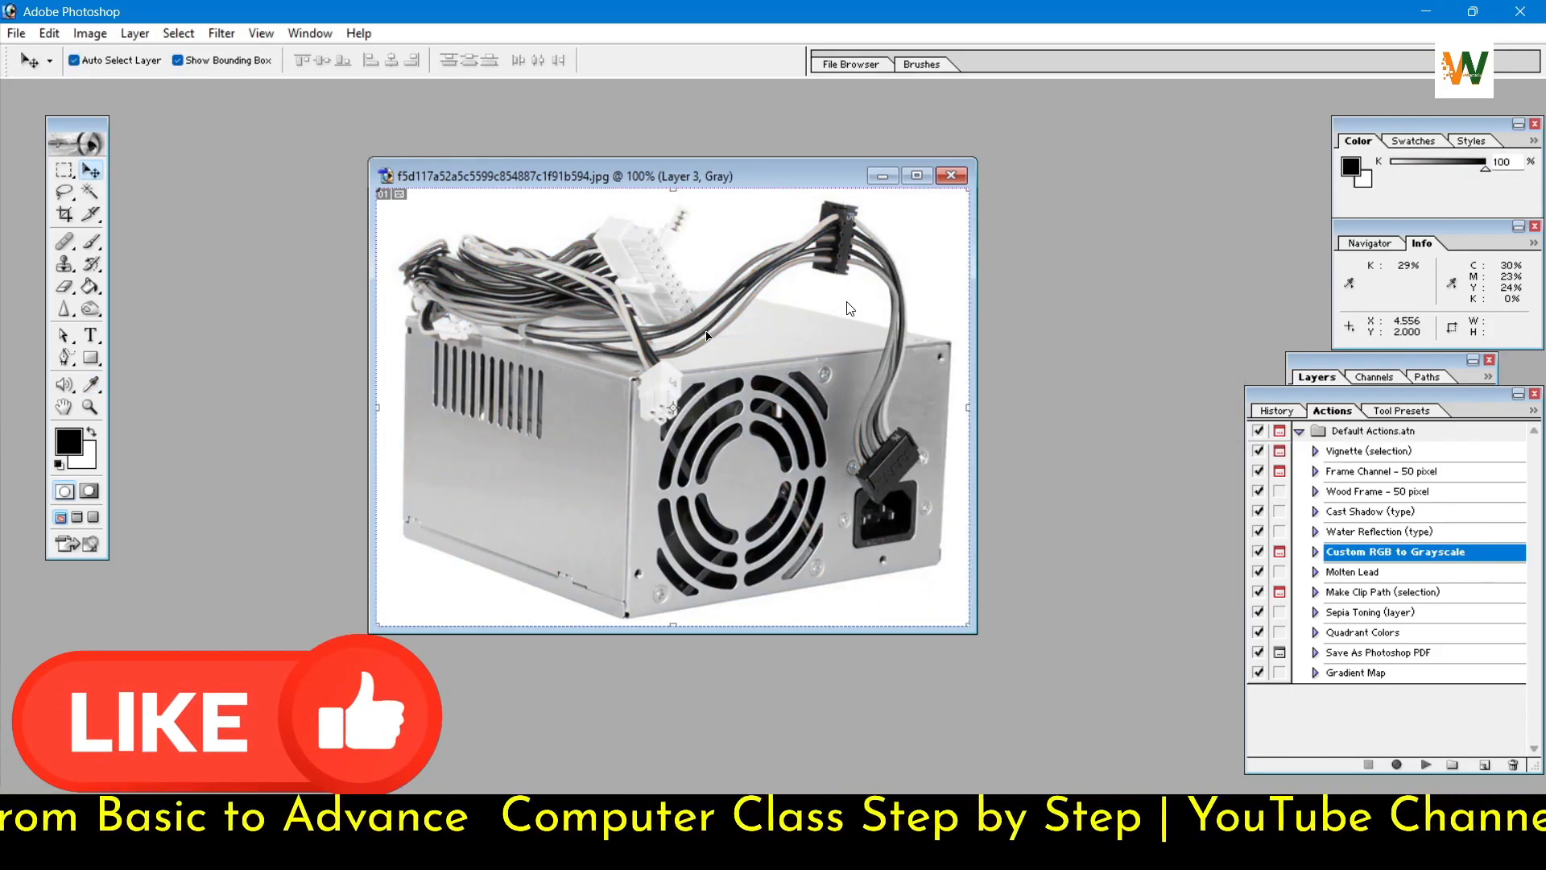
drag(633, 173, 585, 178)
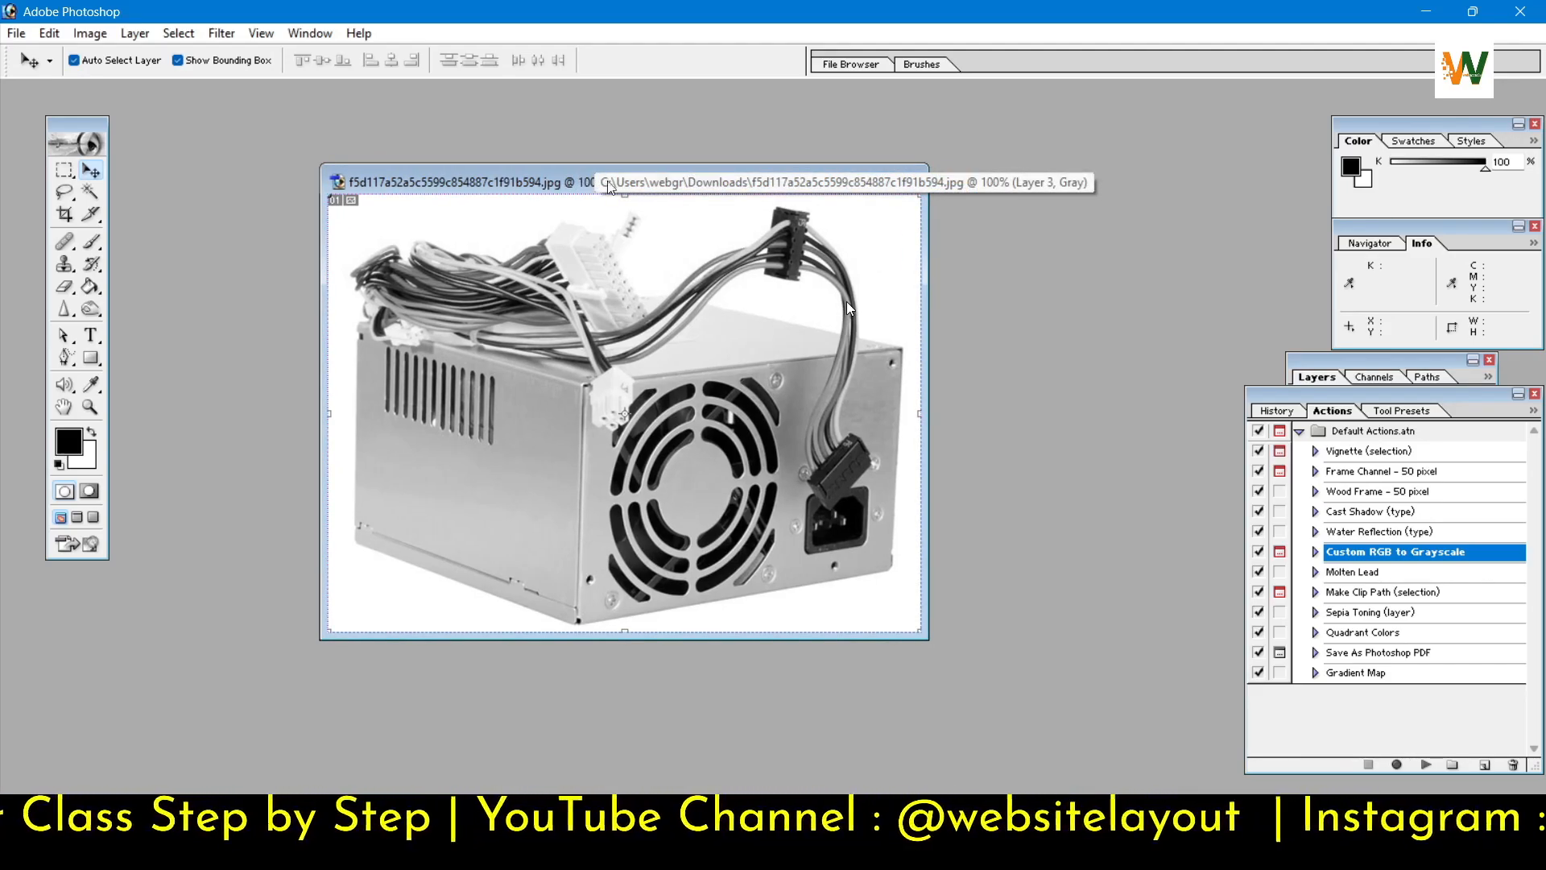
Step: Open the Create Droplet settings and examine the available action sets and actions, selecting the Default Actions.atn set
click(16, 33)
mouse_move(209, 413)
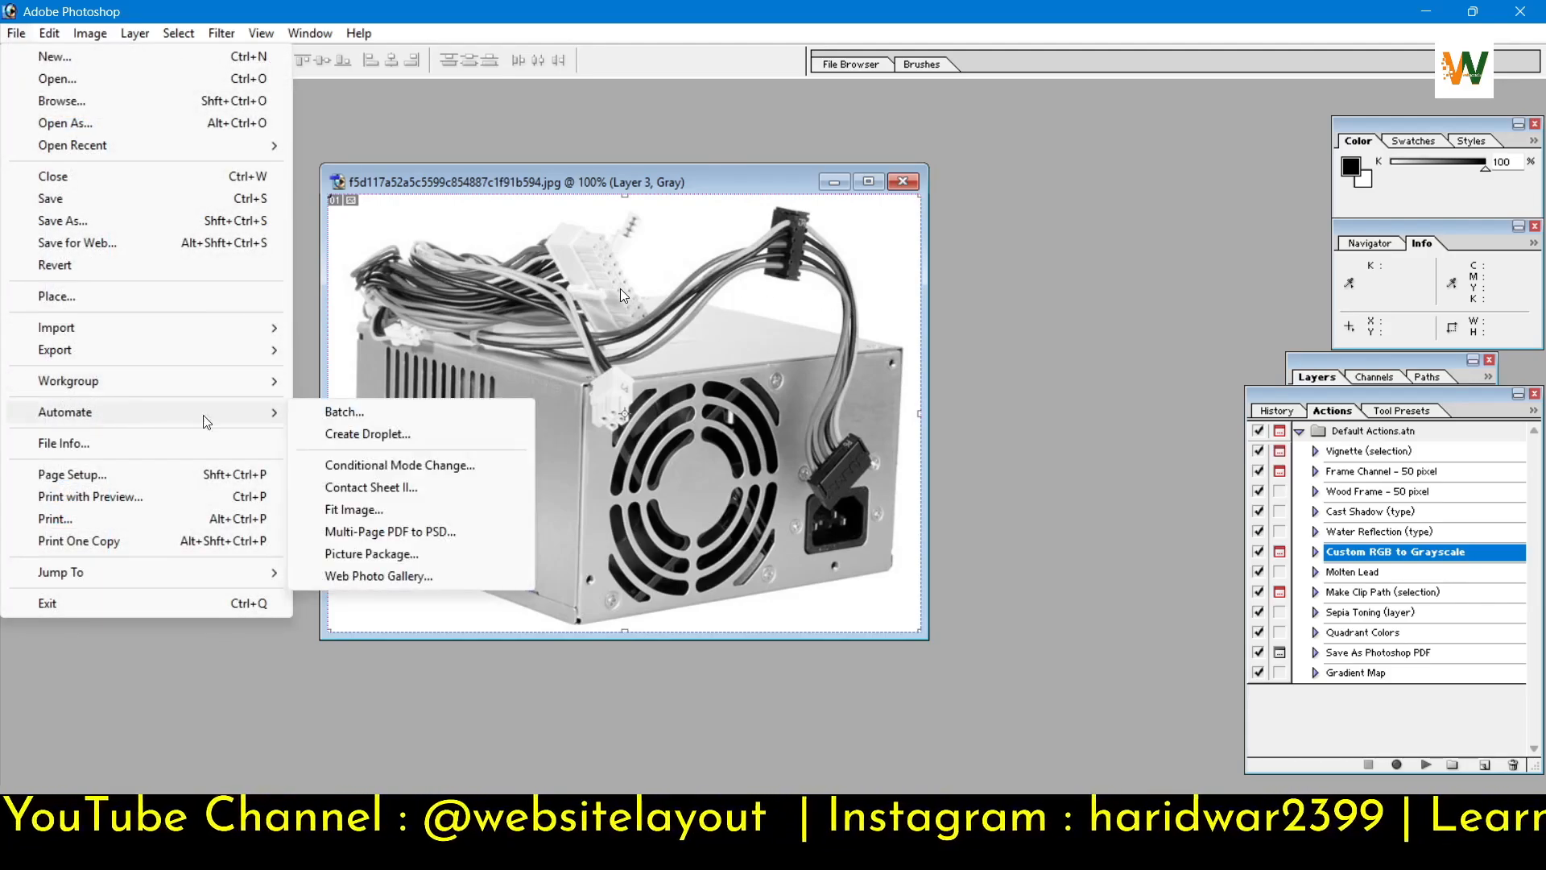
click(361, 434)
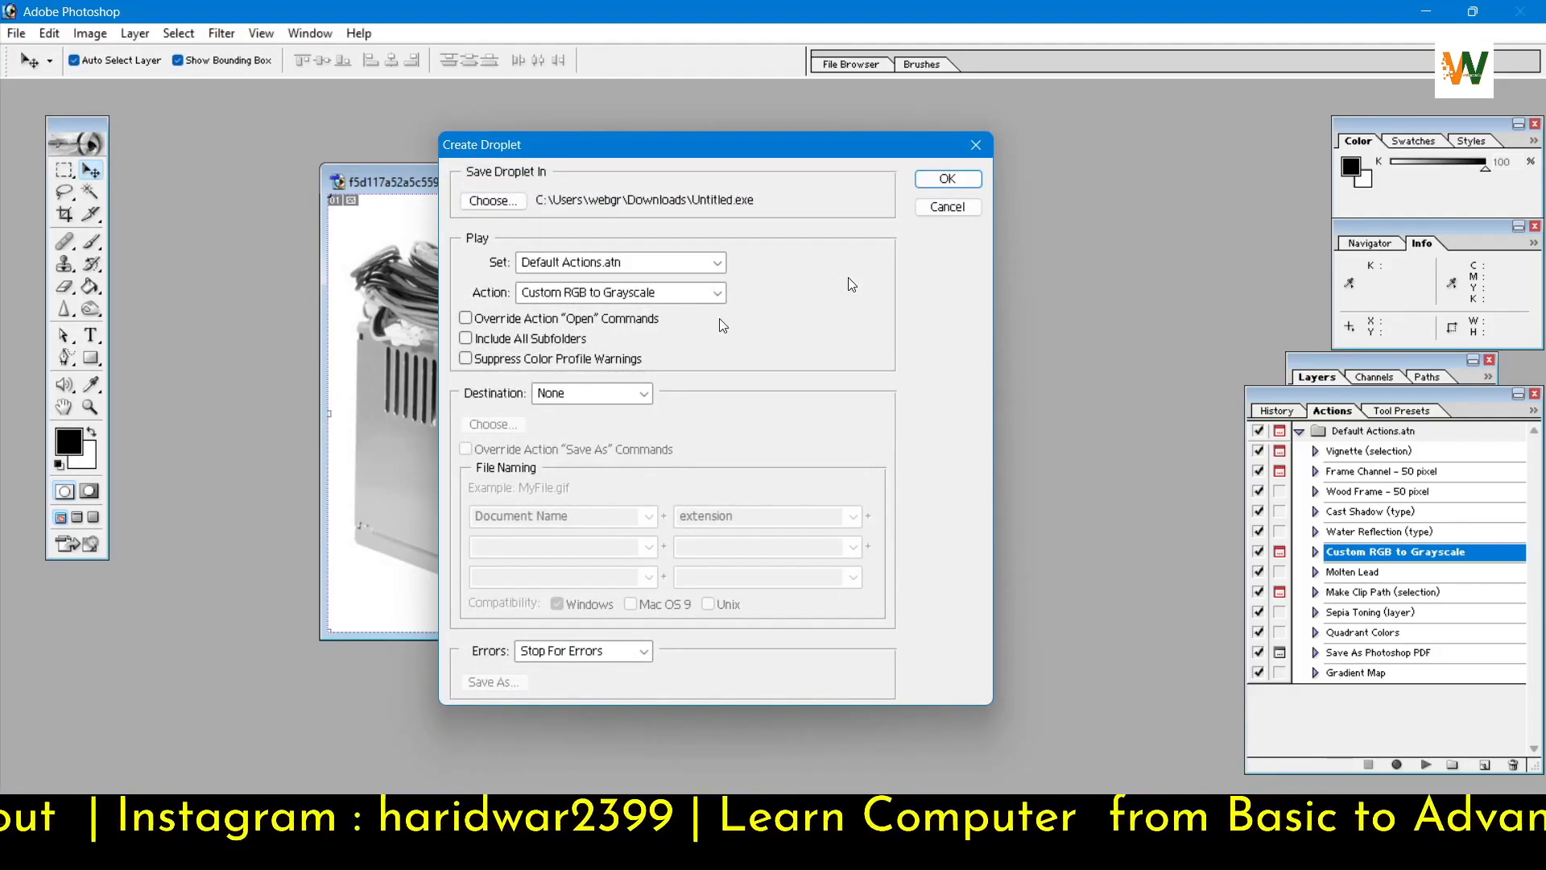
click(718, 299)
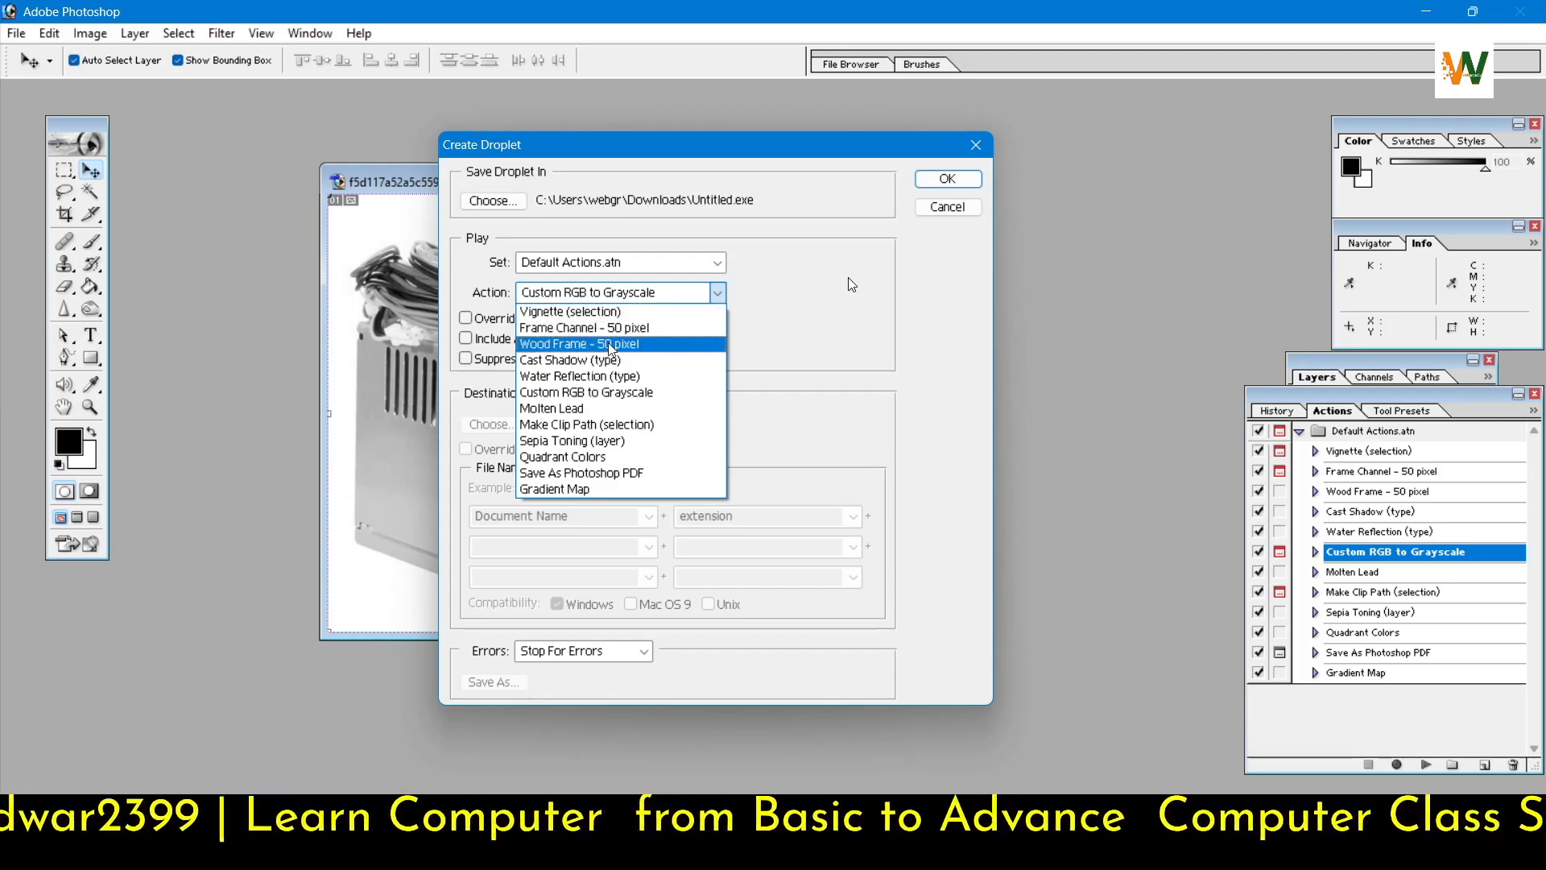
click(798, 293)
click(717, 263)
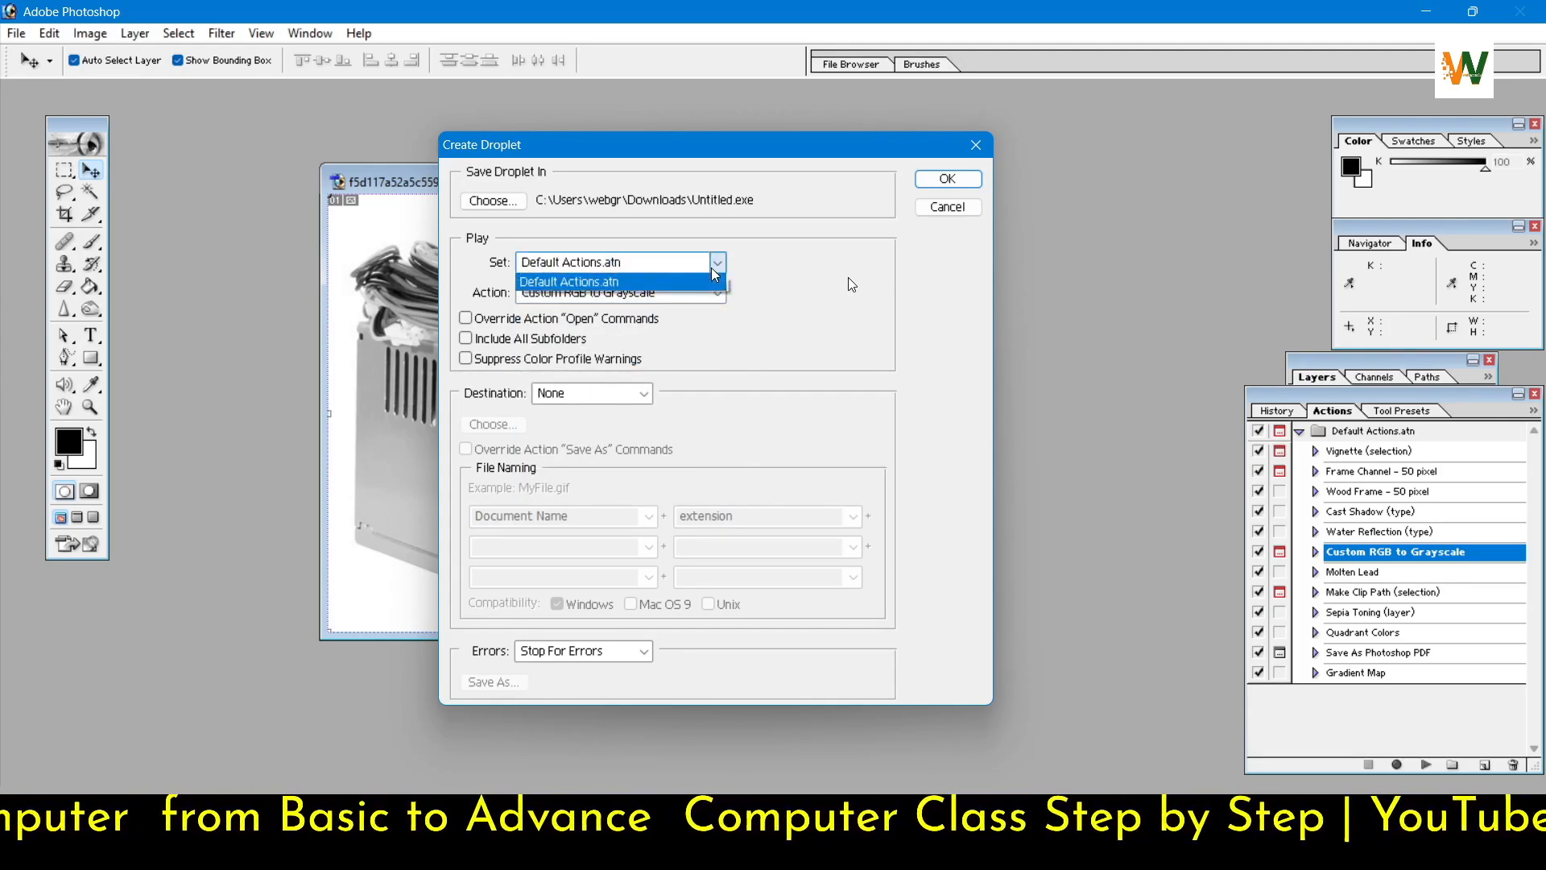
click(715, 279)
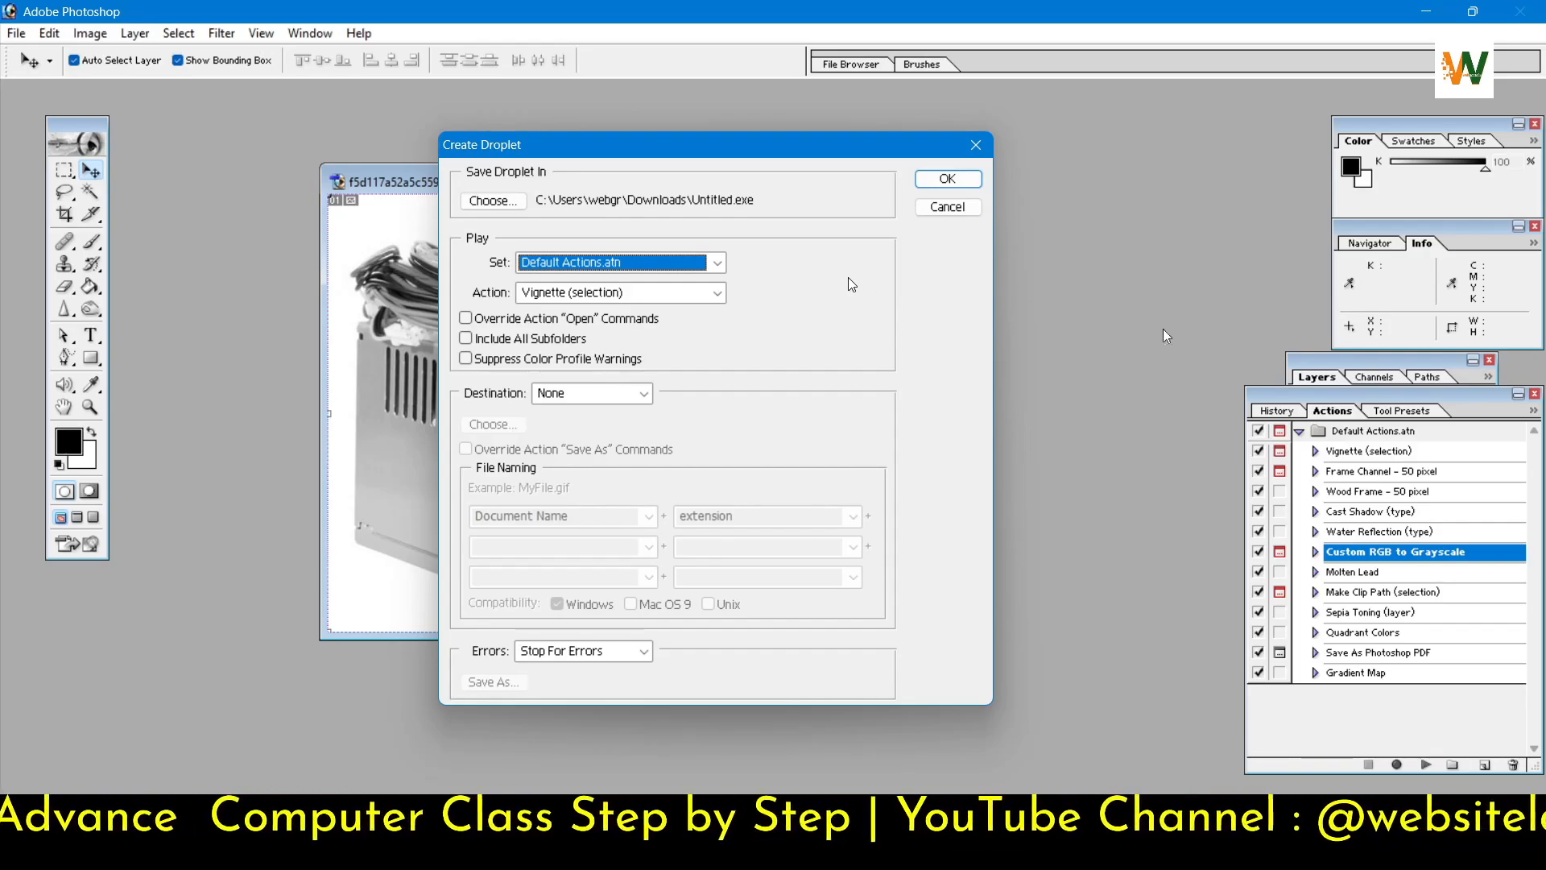
Step: Examine the droplet's save location, subfolder and color profile warning options, and close Create Droplet without creating one
click(493, 200)
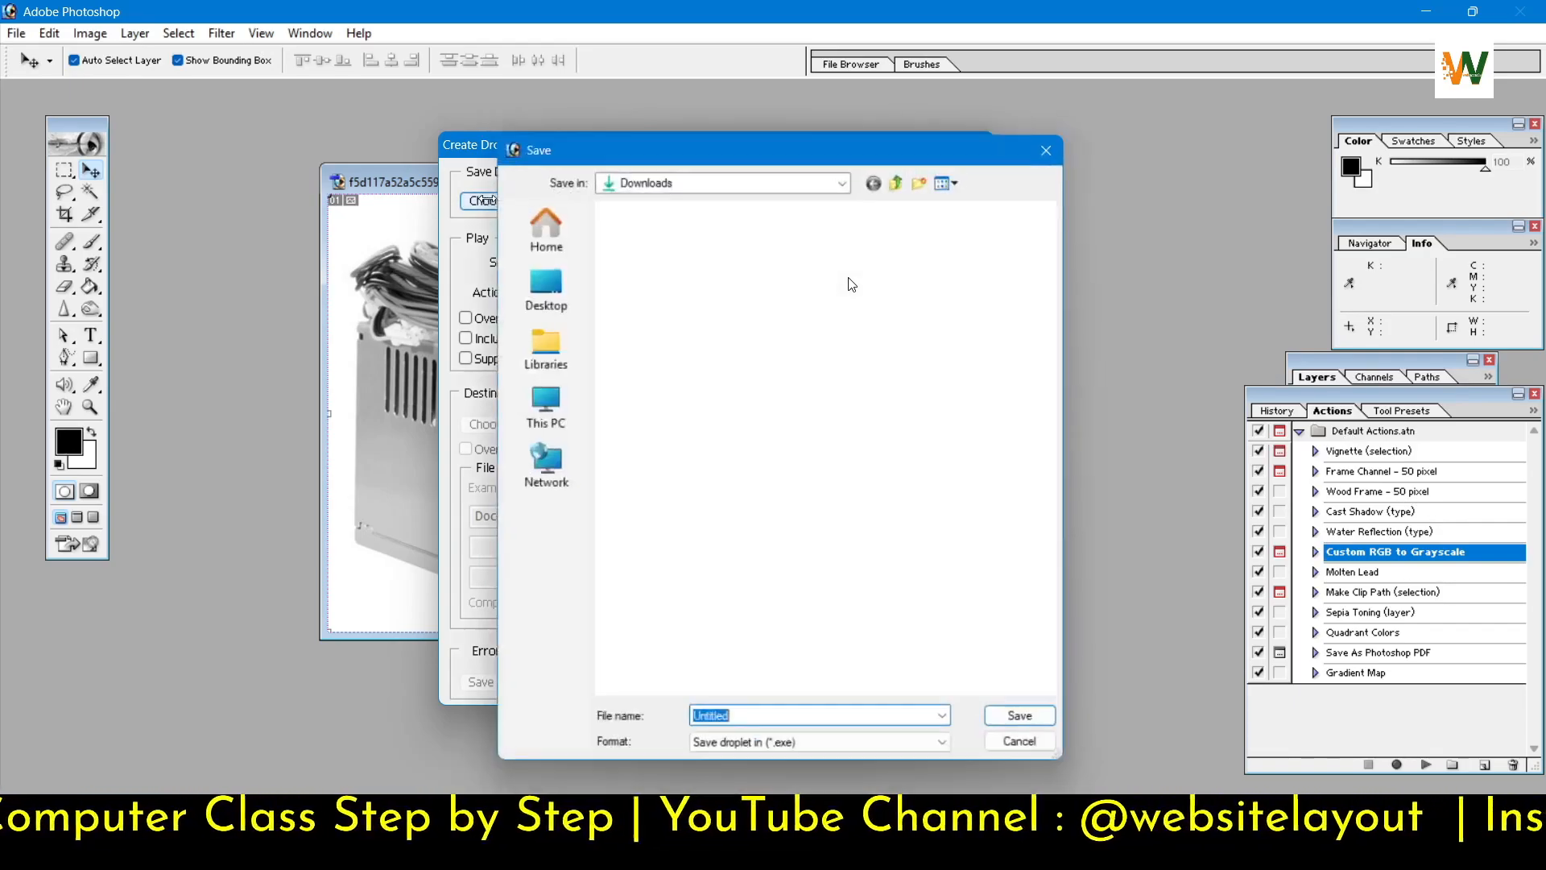
click(1055, 146)
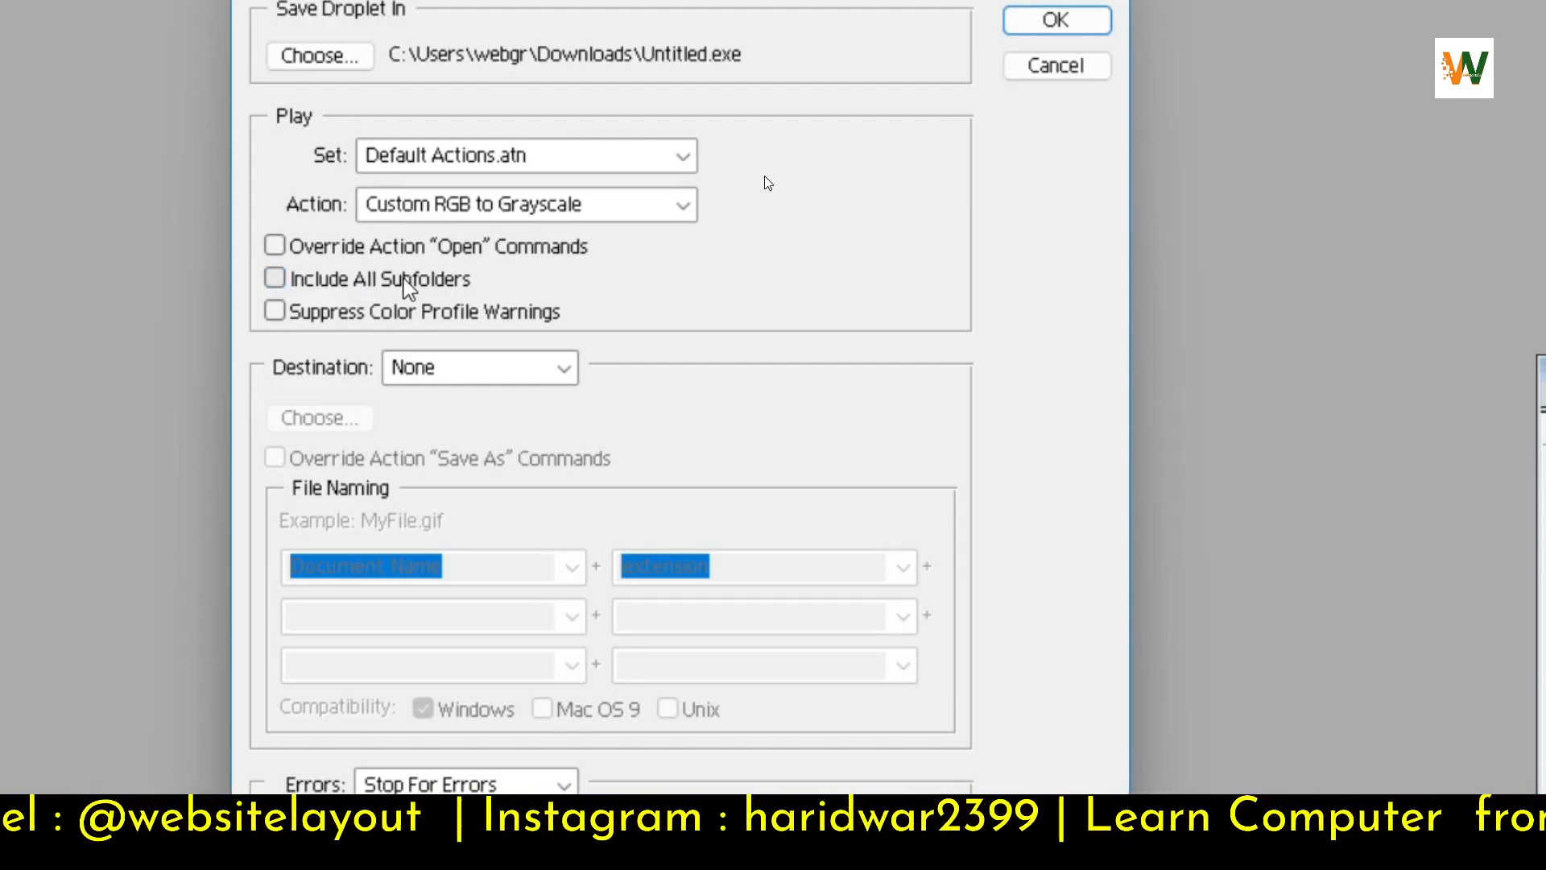
click(361, 280)
click(275, 279)
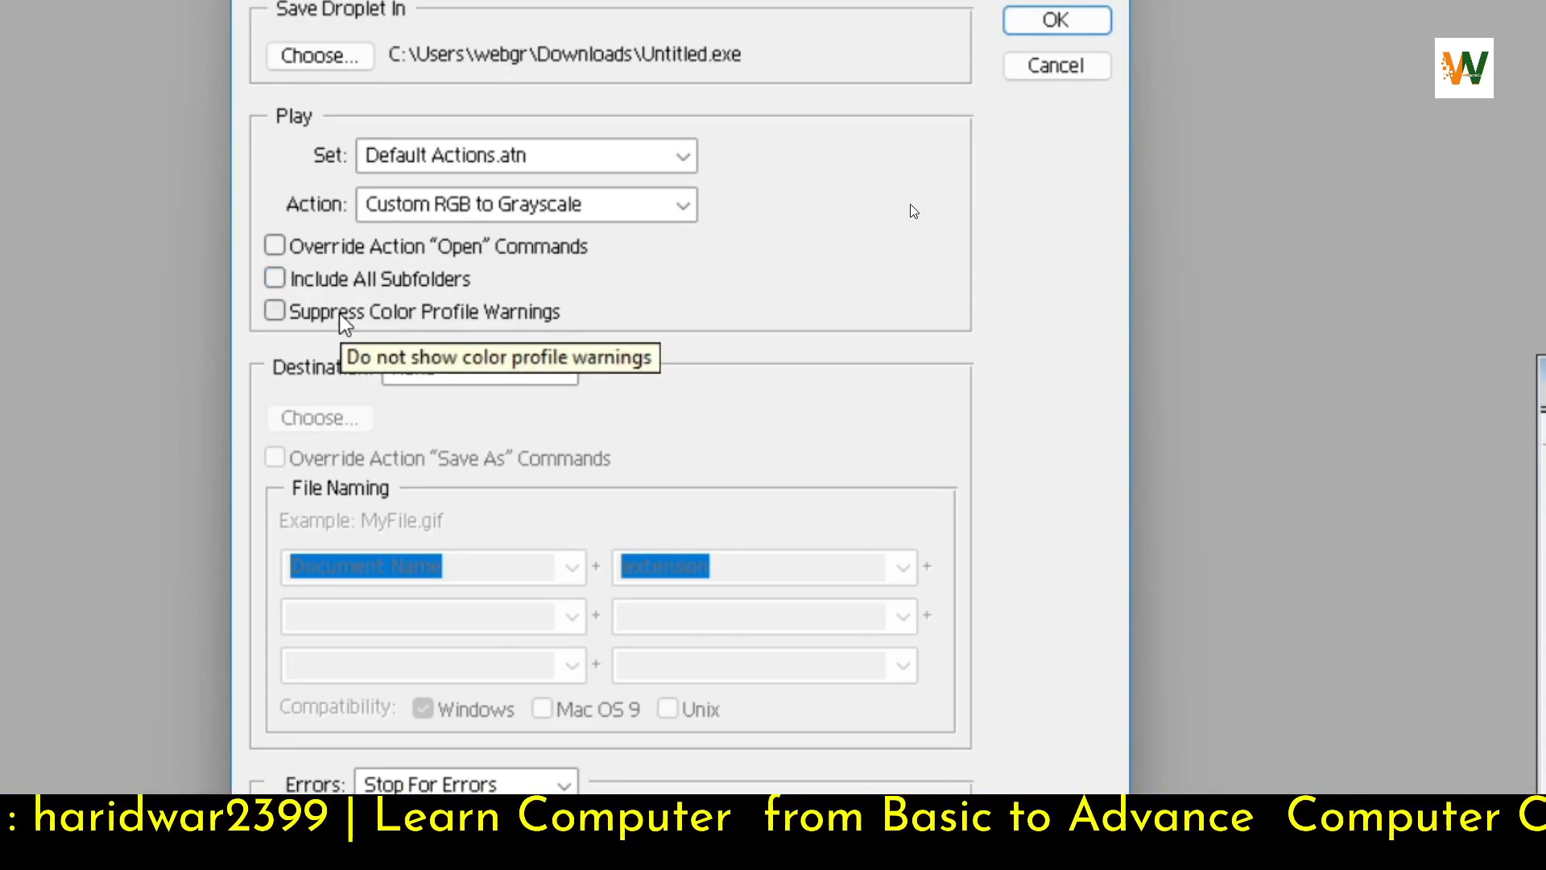
click(275, 313)
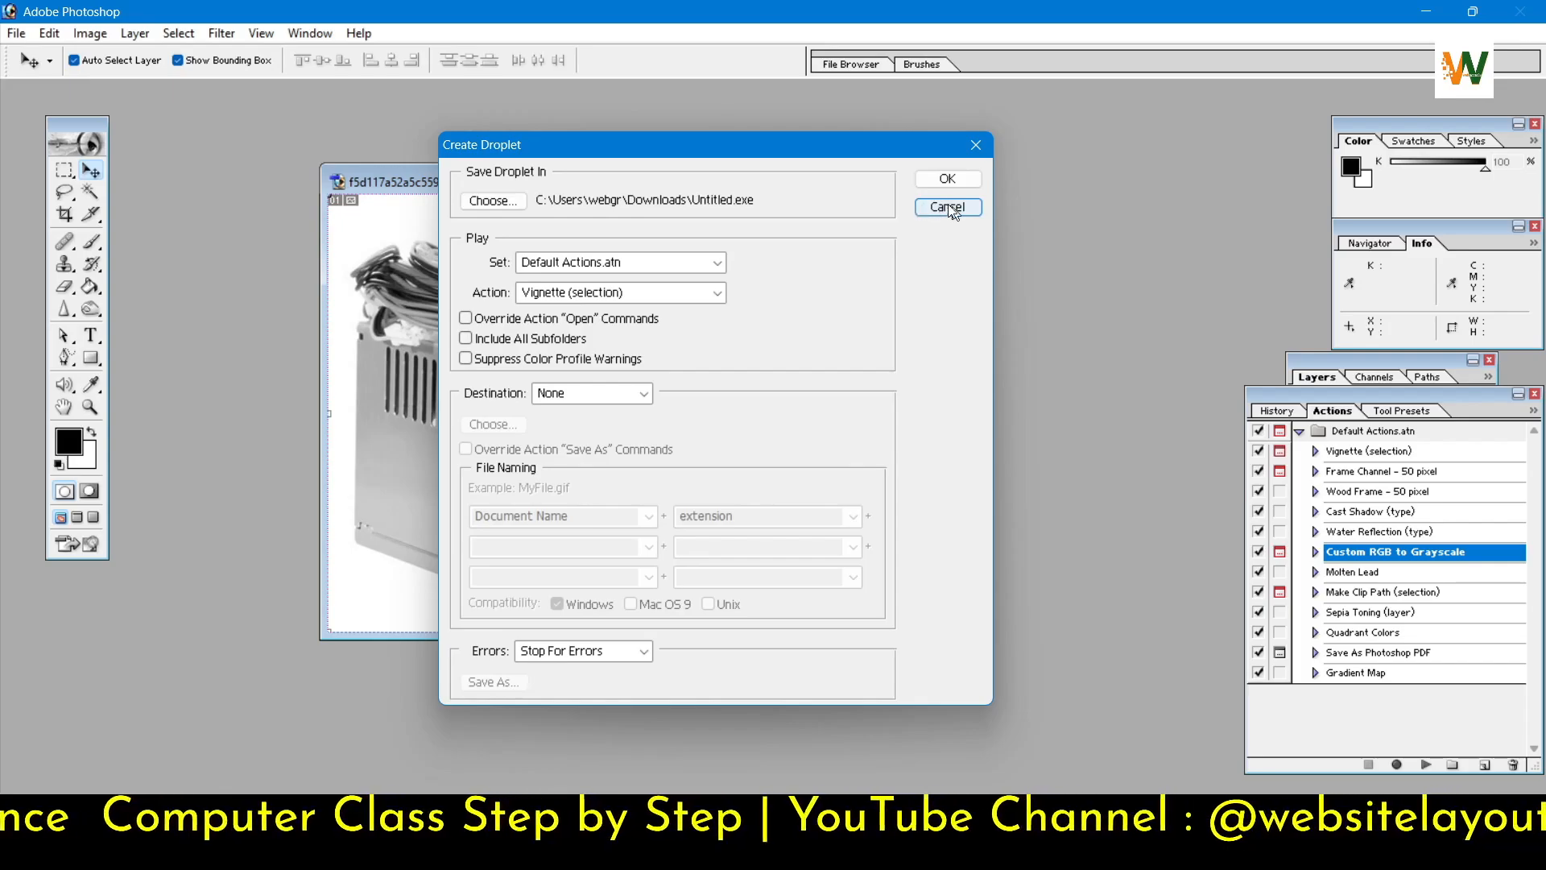
click(948, 207)
click(17, 33)
mouse_move(65, 411)
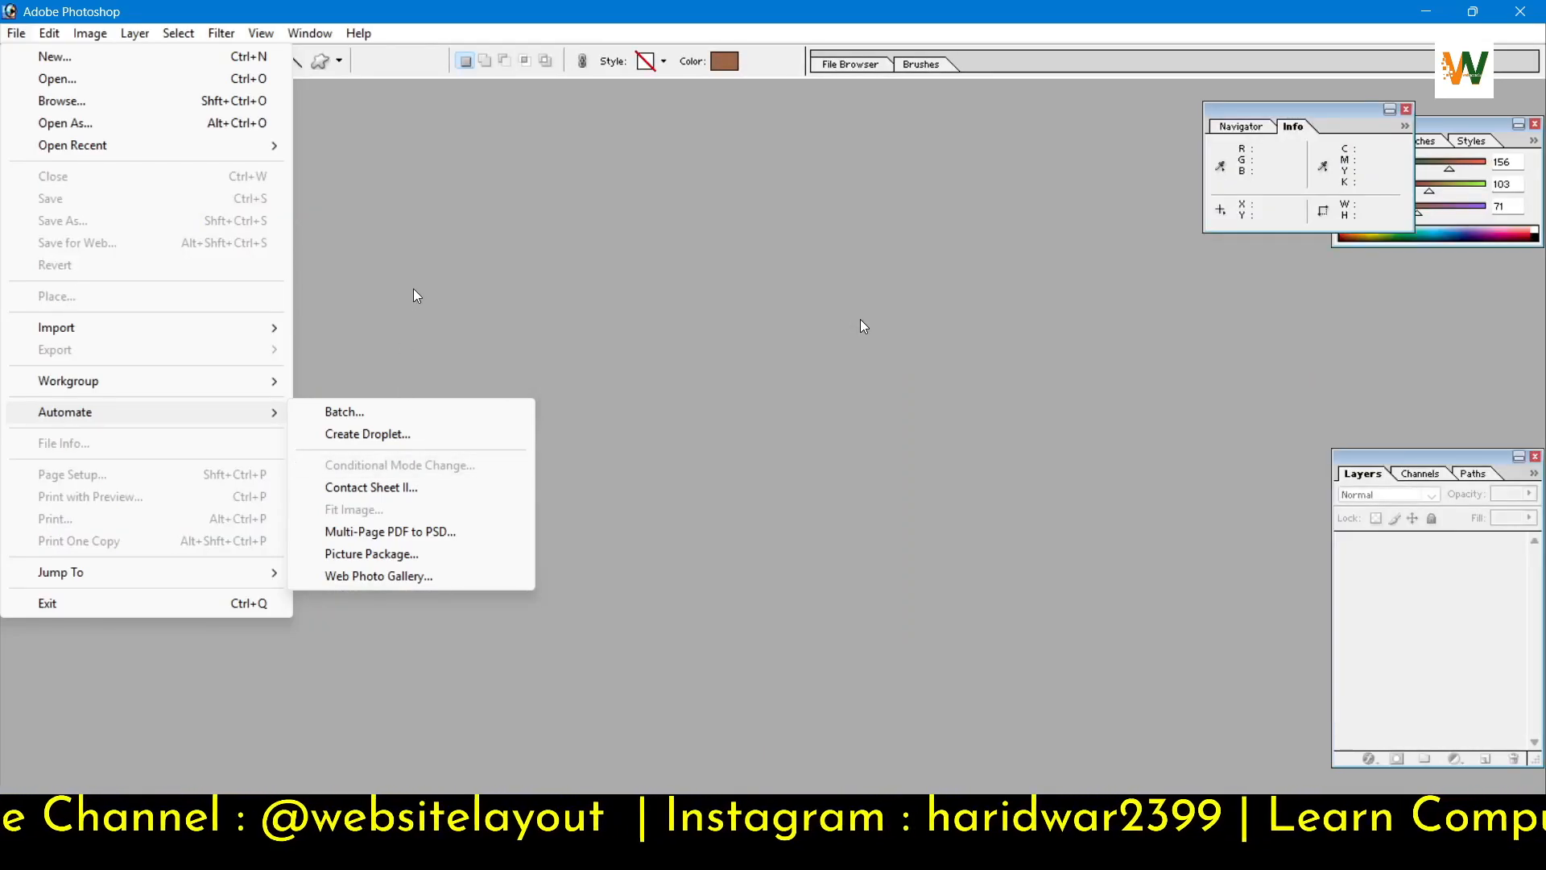
click(413, 289)
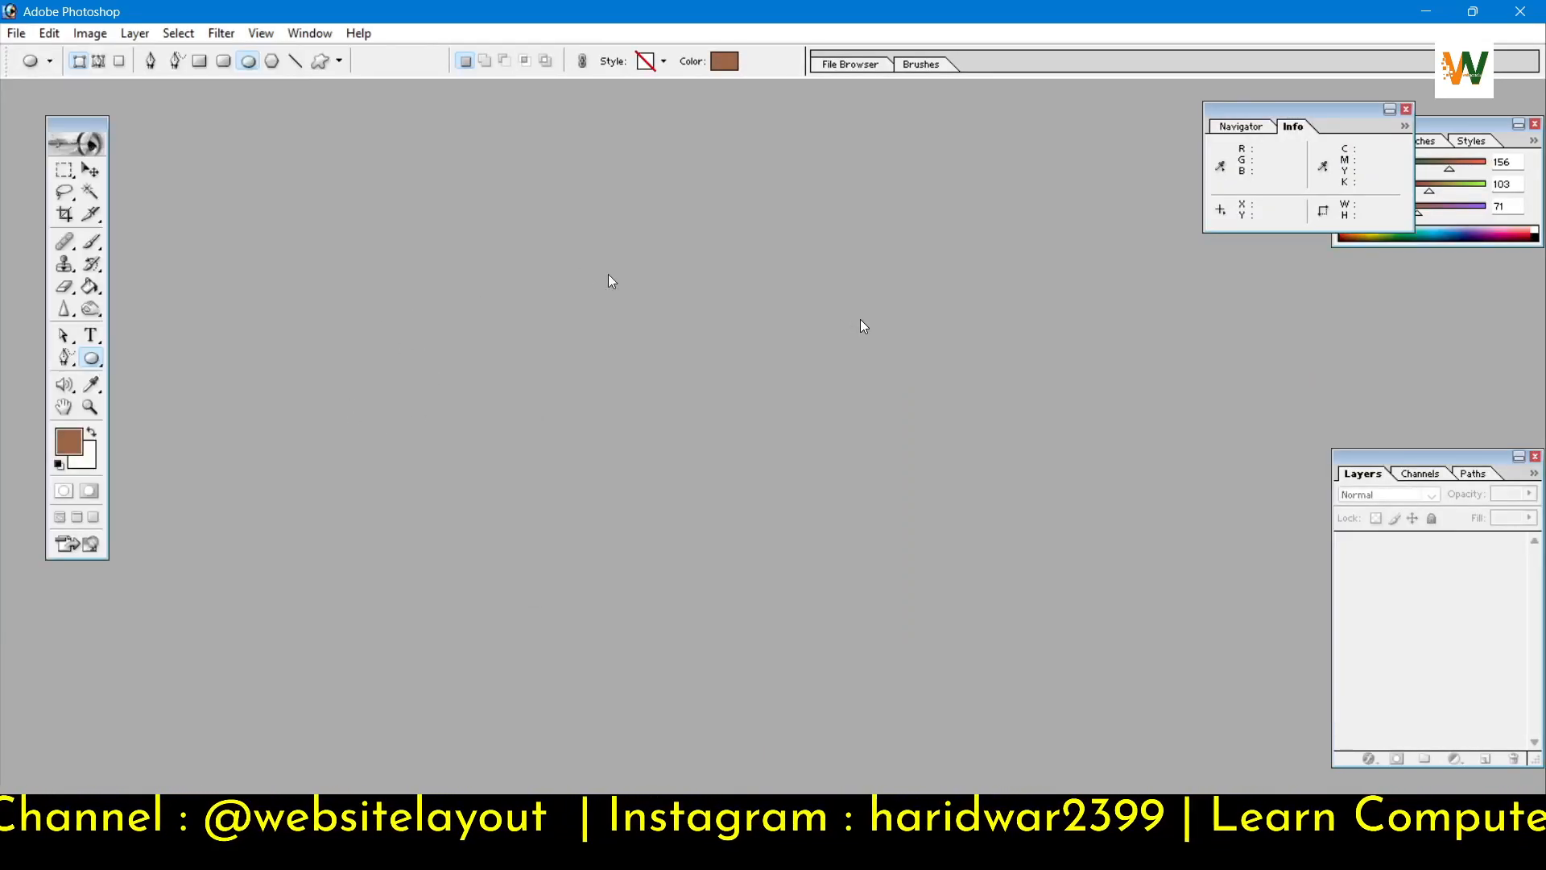
double_click(444, 387)
scroll(886, 372, down, 4)
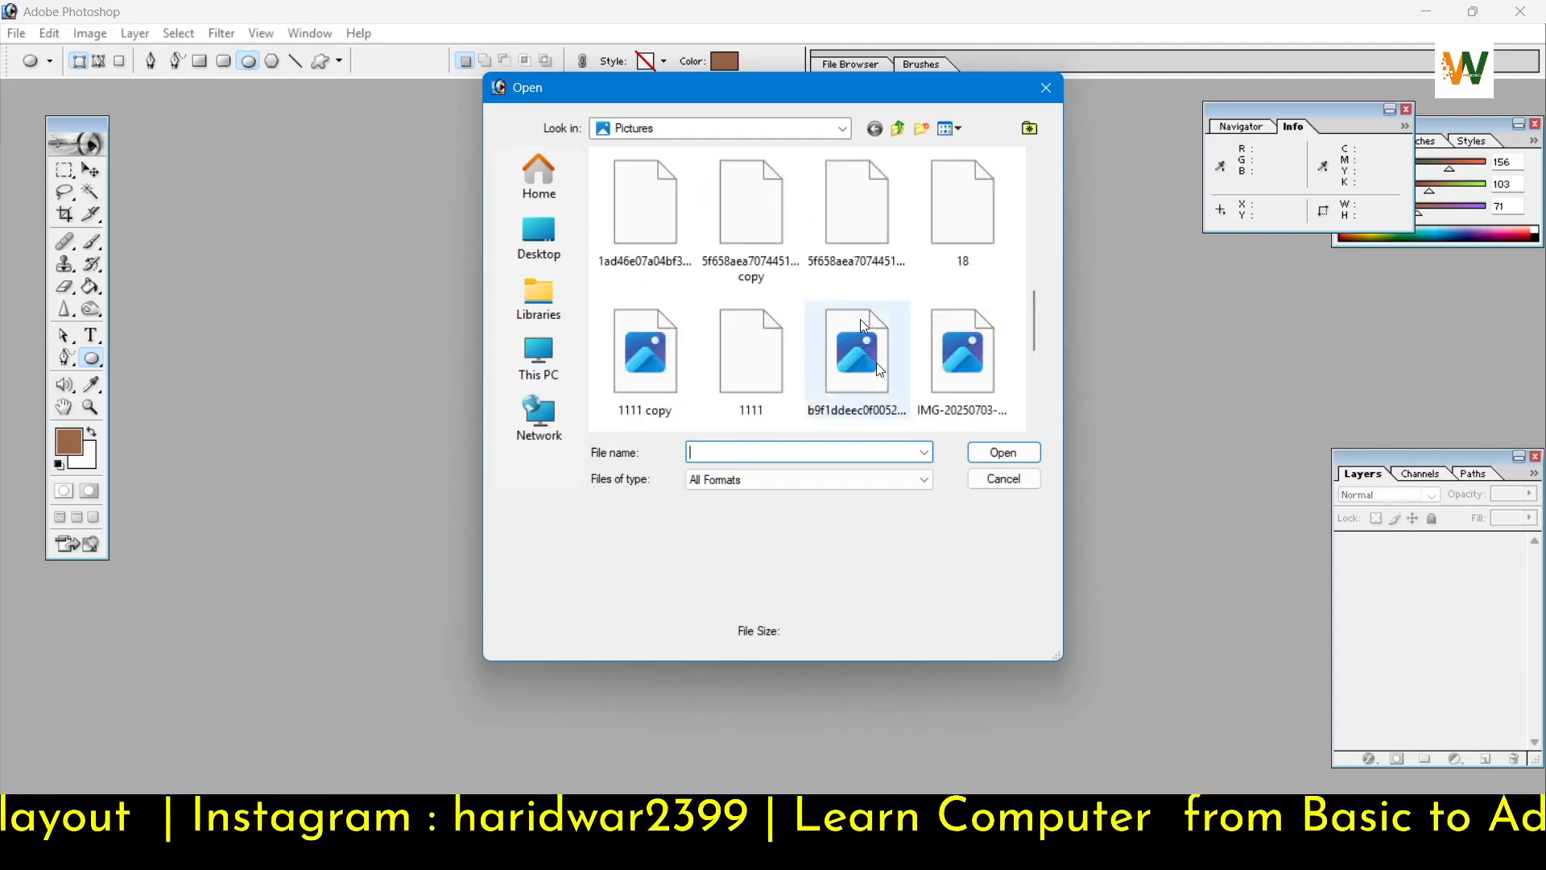
double_click(855, 190)
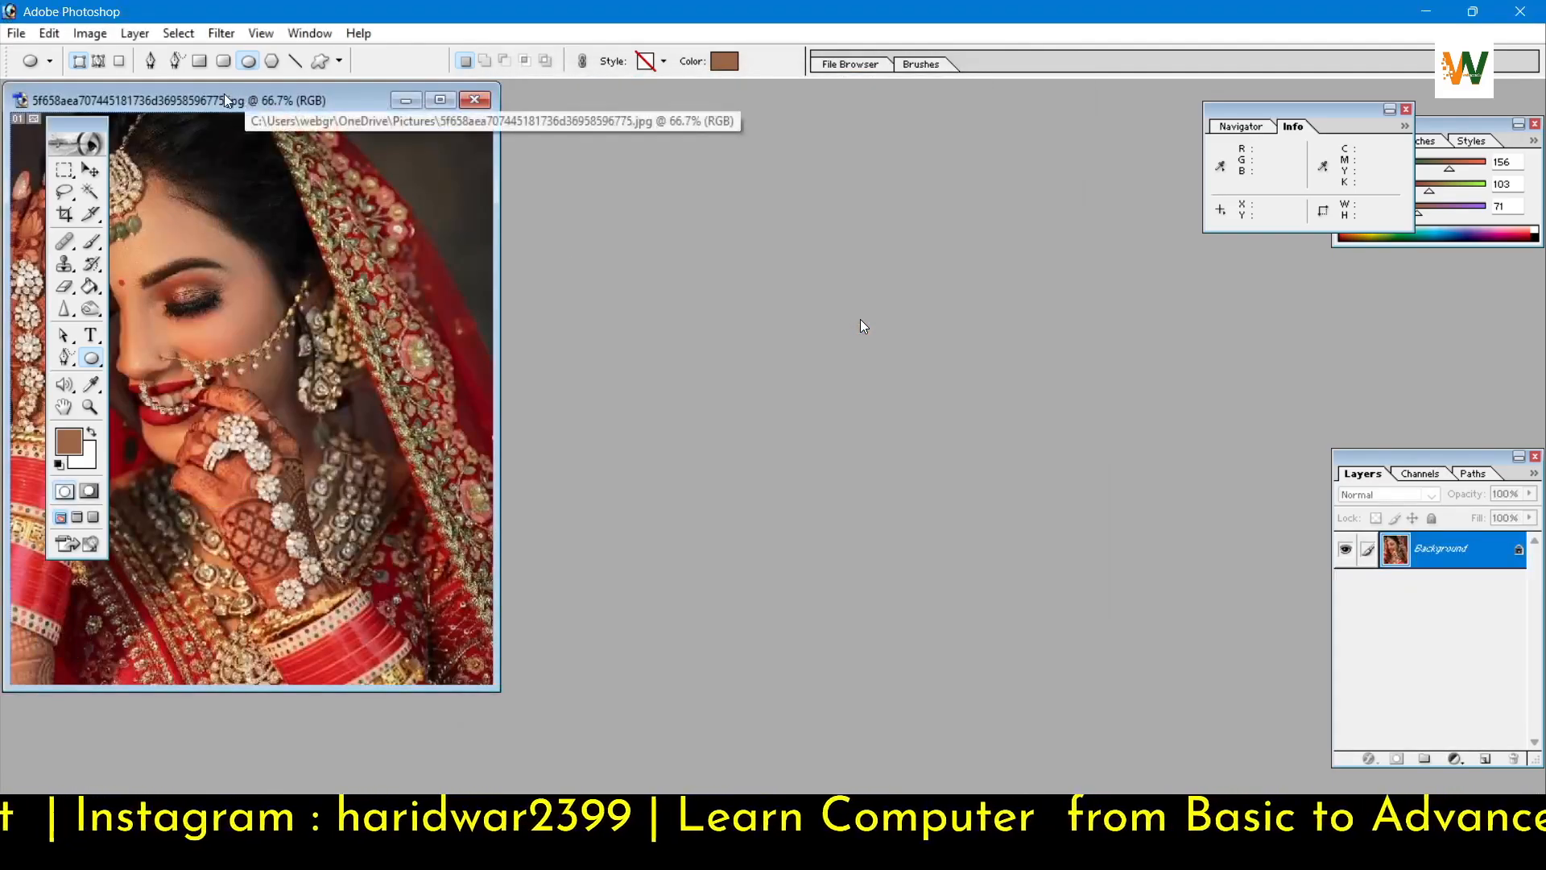
Step: Convert the bridal photo to grayscale with Conditional Mode Change, adding Grayscale to the RGB Color source mode
drag(226, 96, 513, 120)
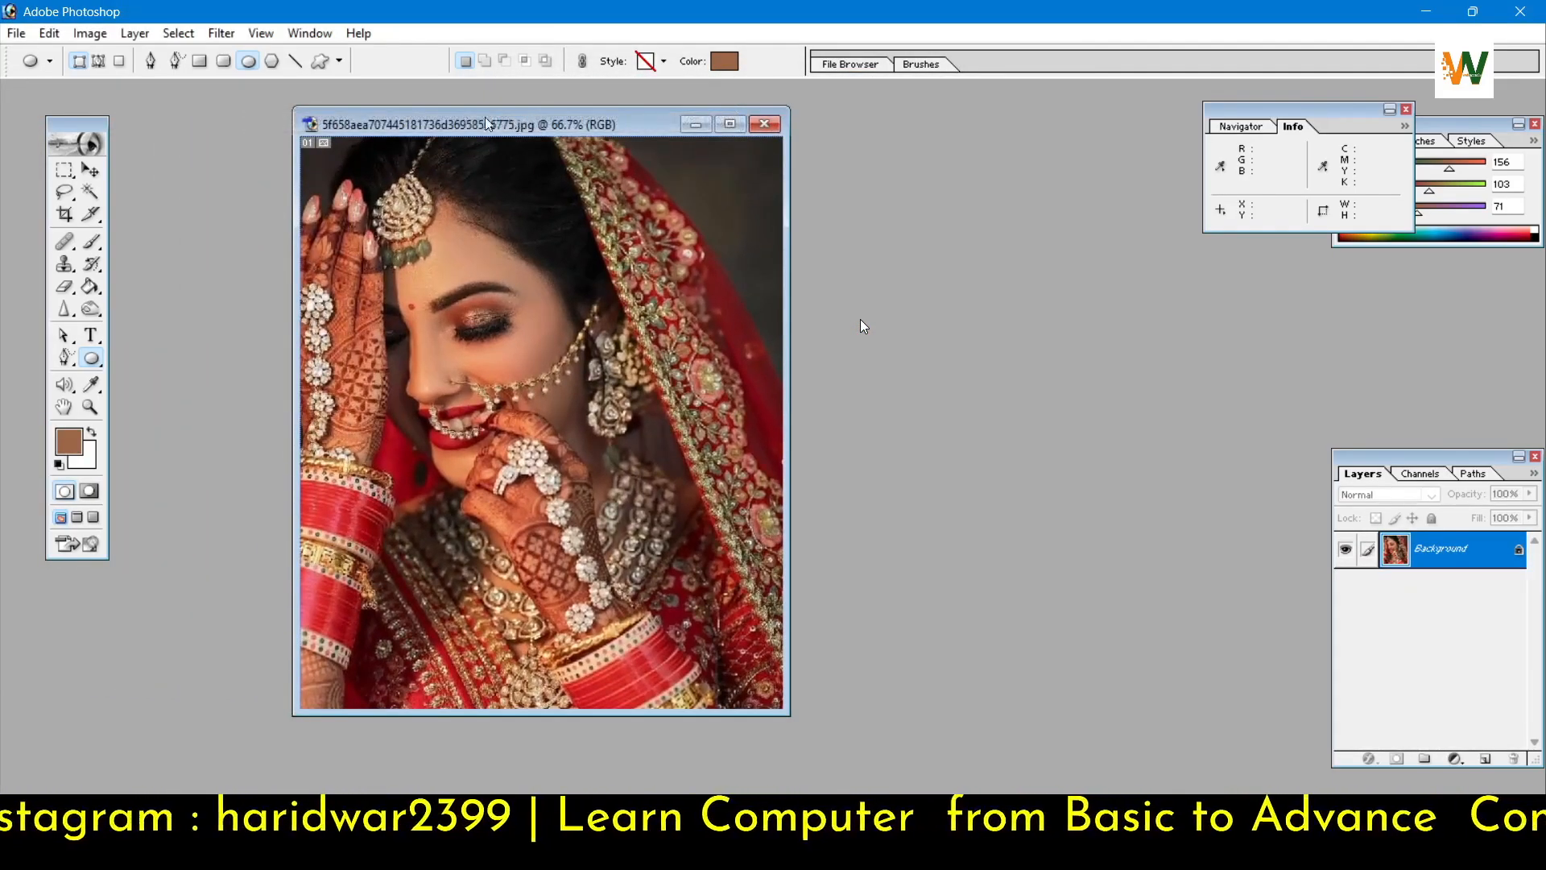
click(16, 34)
mouse_move(241, 411)
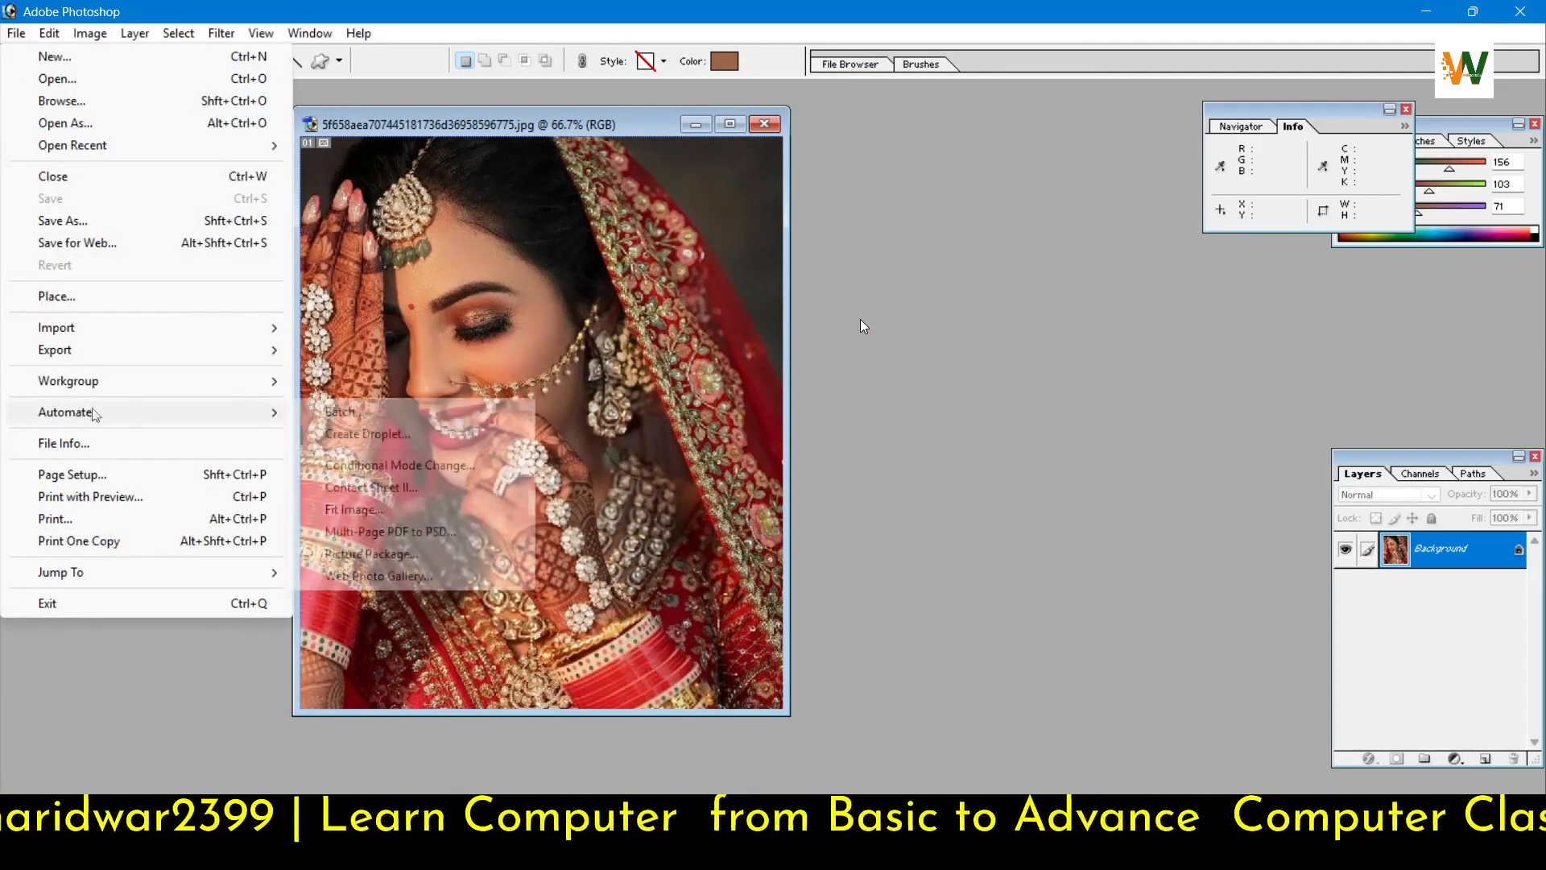
click(411, 466)
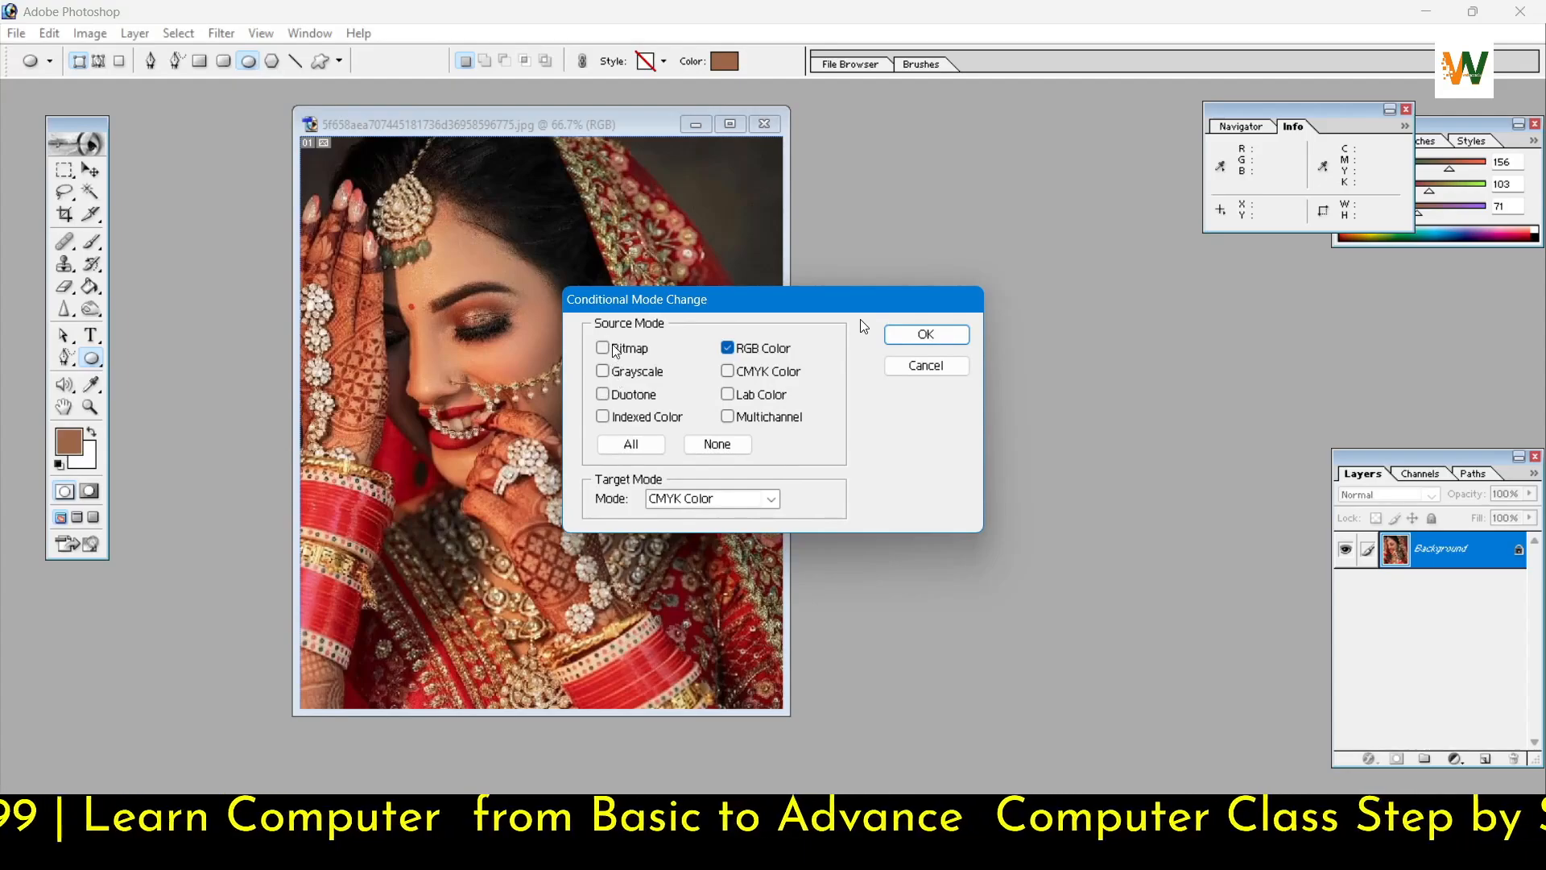
drag(625, 299, 812, 266)
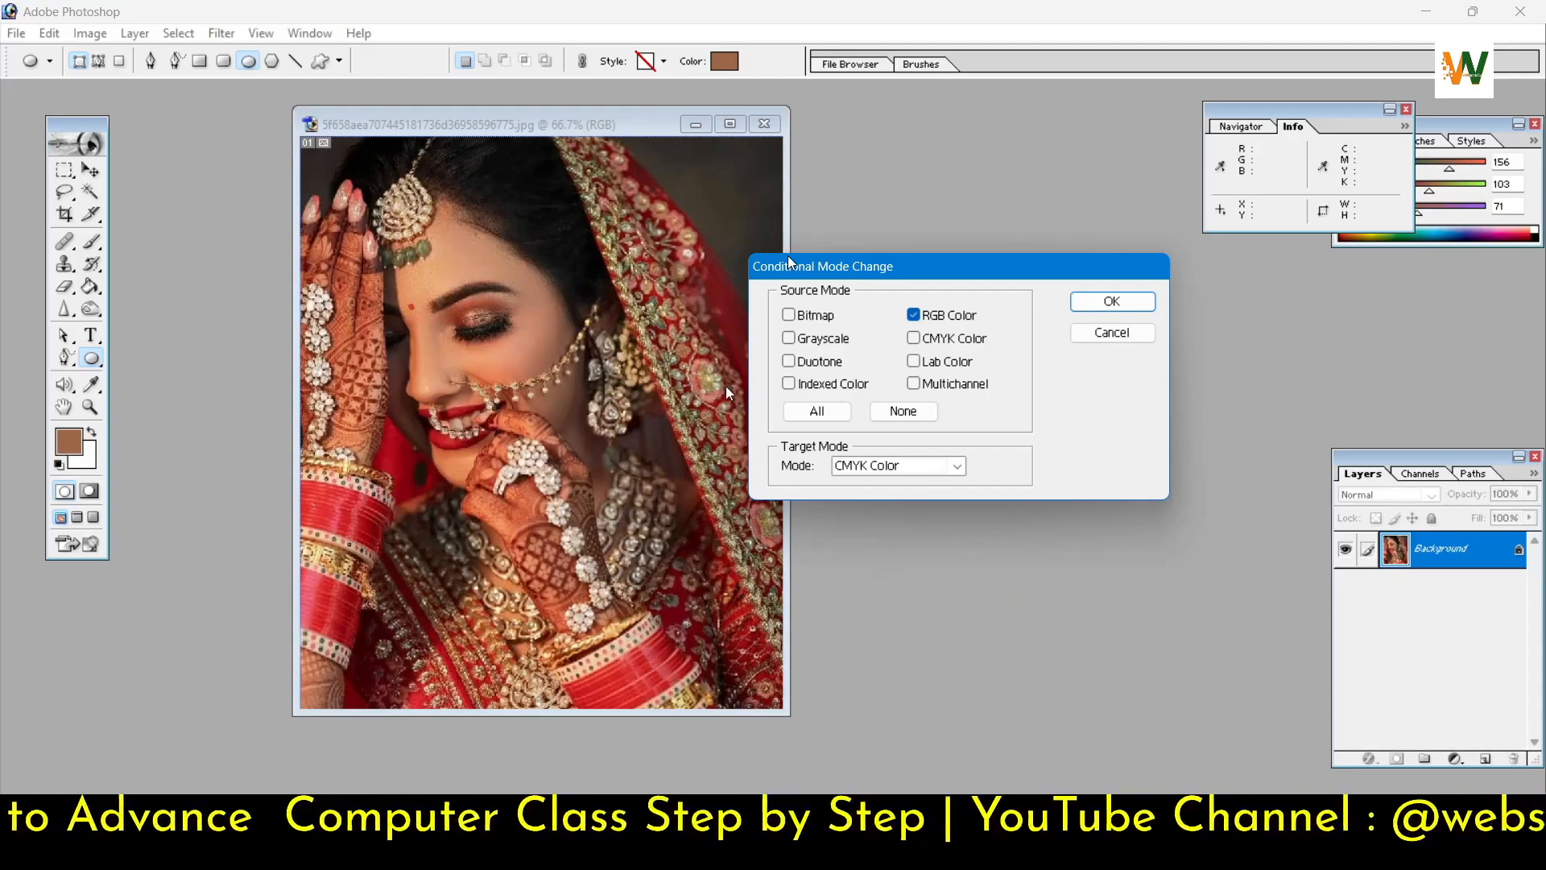
click(789, 339)
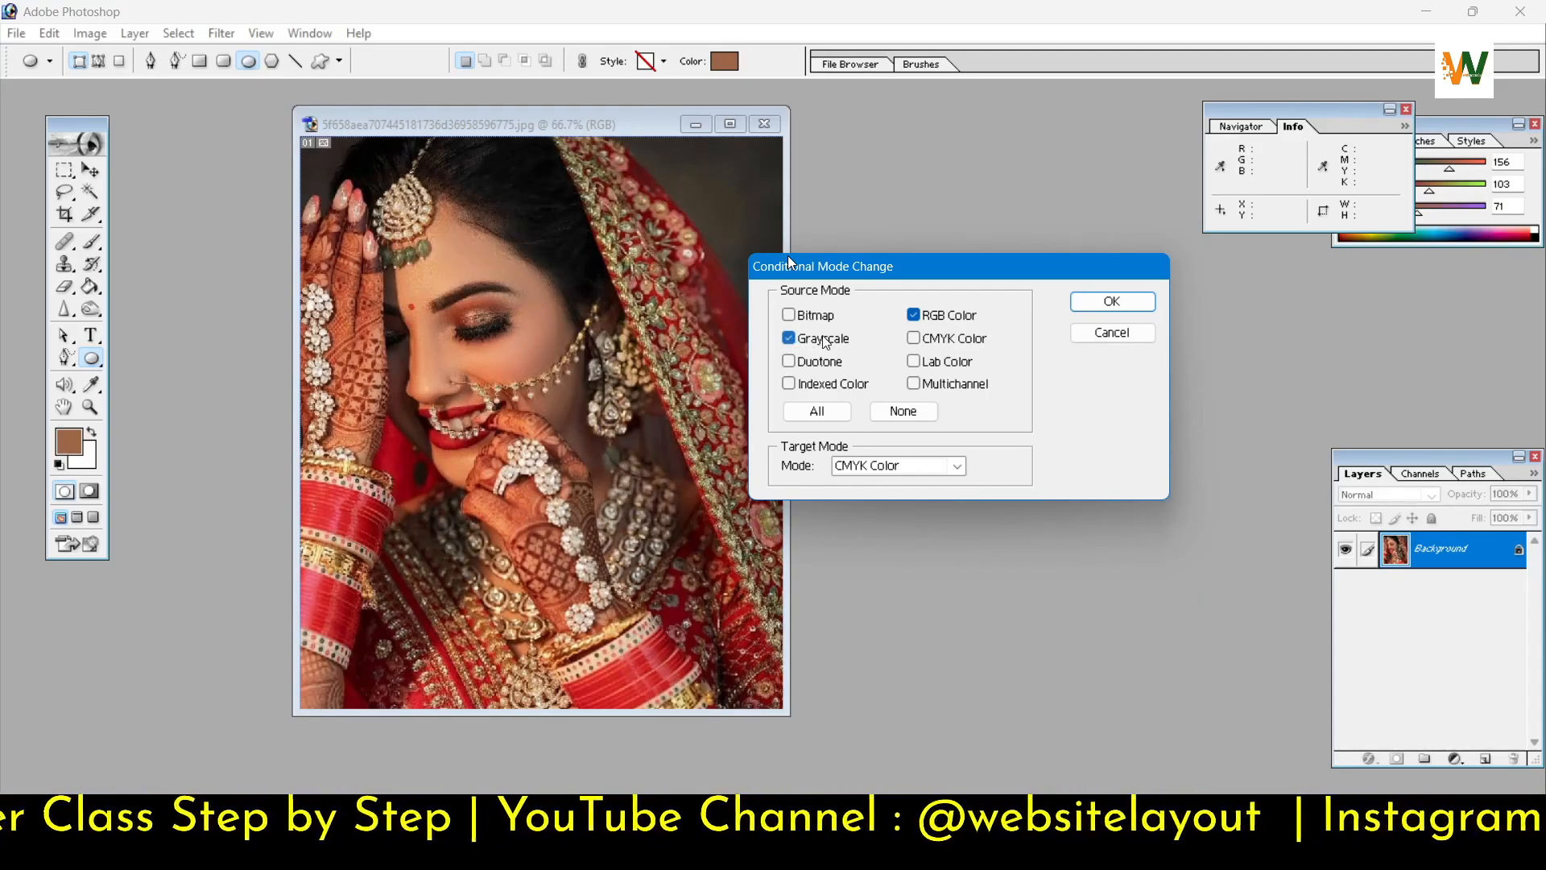
click(1112, 301)
click(738, 317)
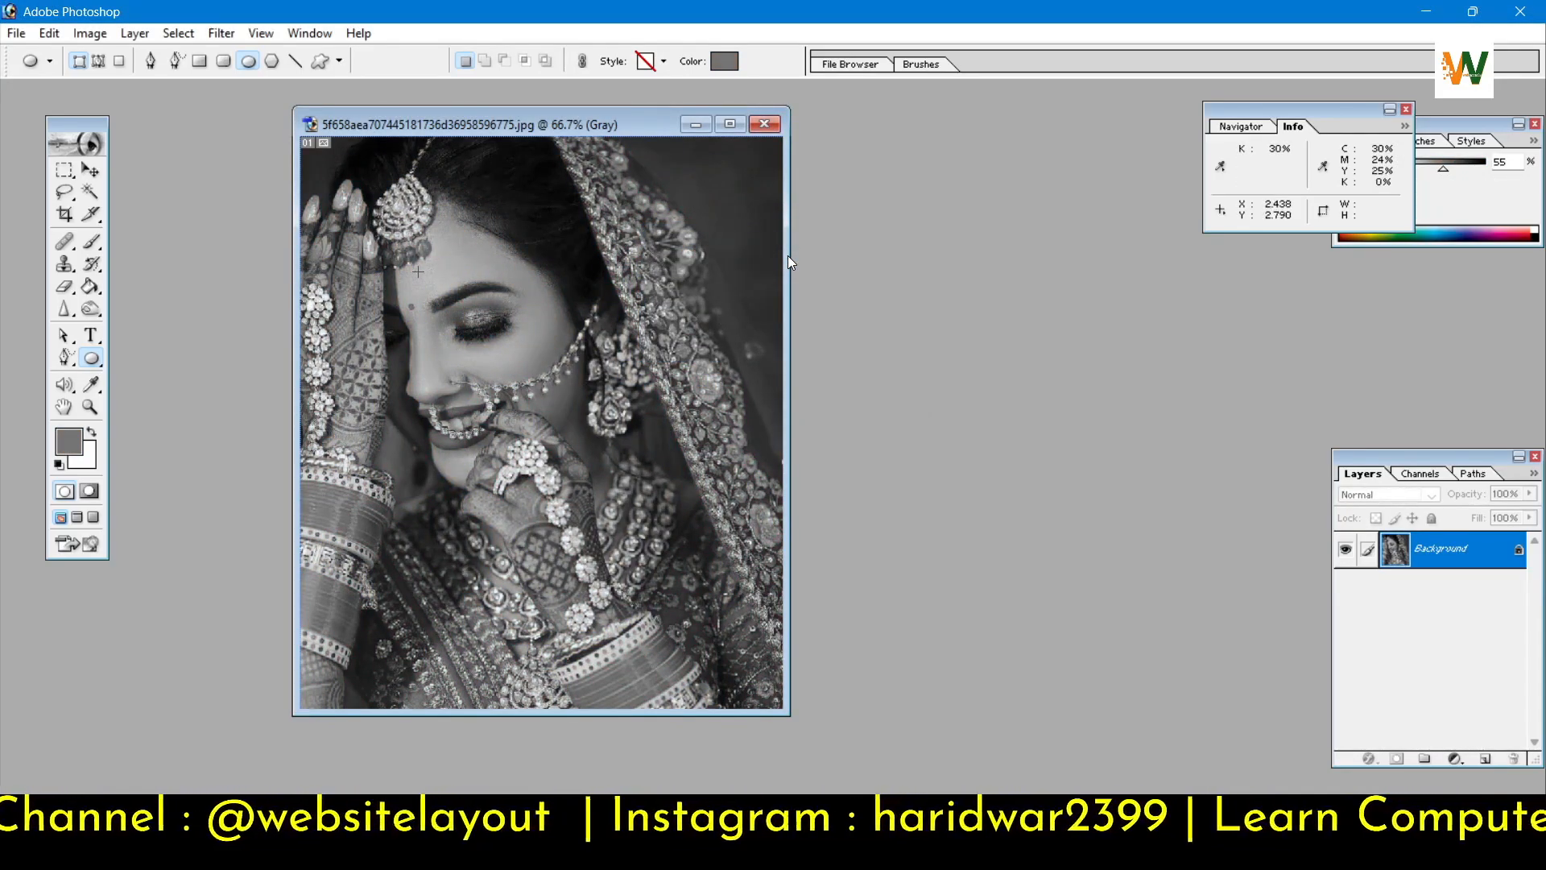
Step: Open the Contact Sheet II settings for the power supply image and choose the Pictures folder as the source
click(16, 33)
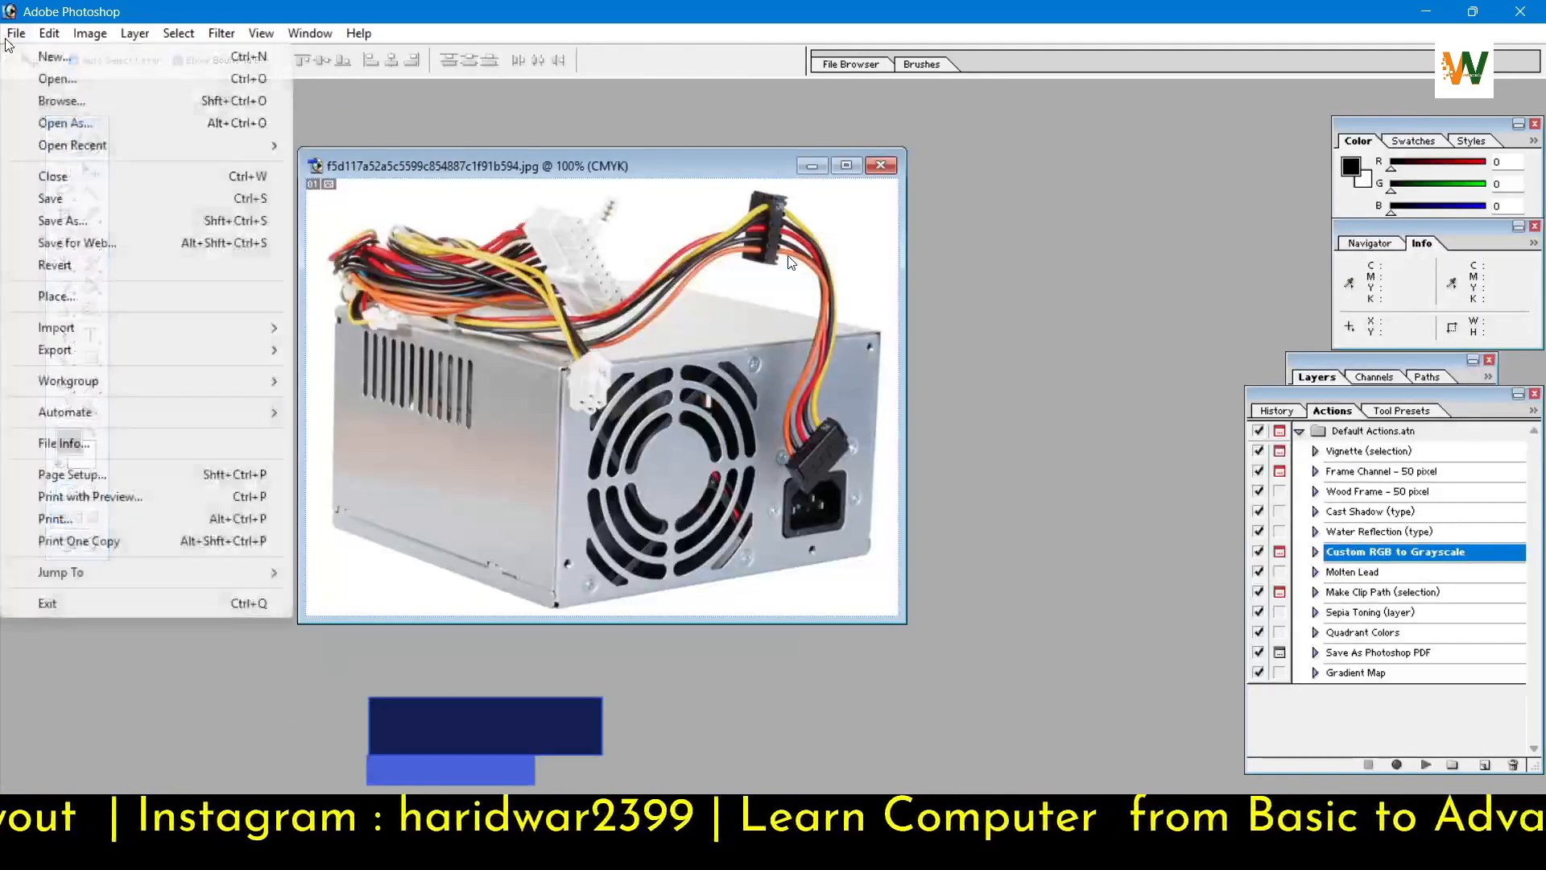
mouse_move(142, 413)
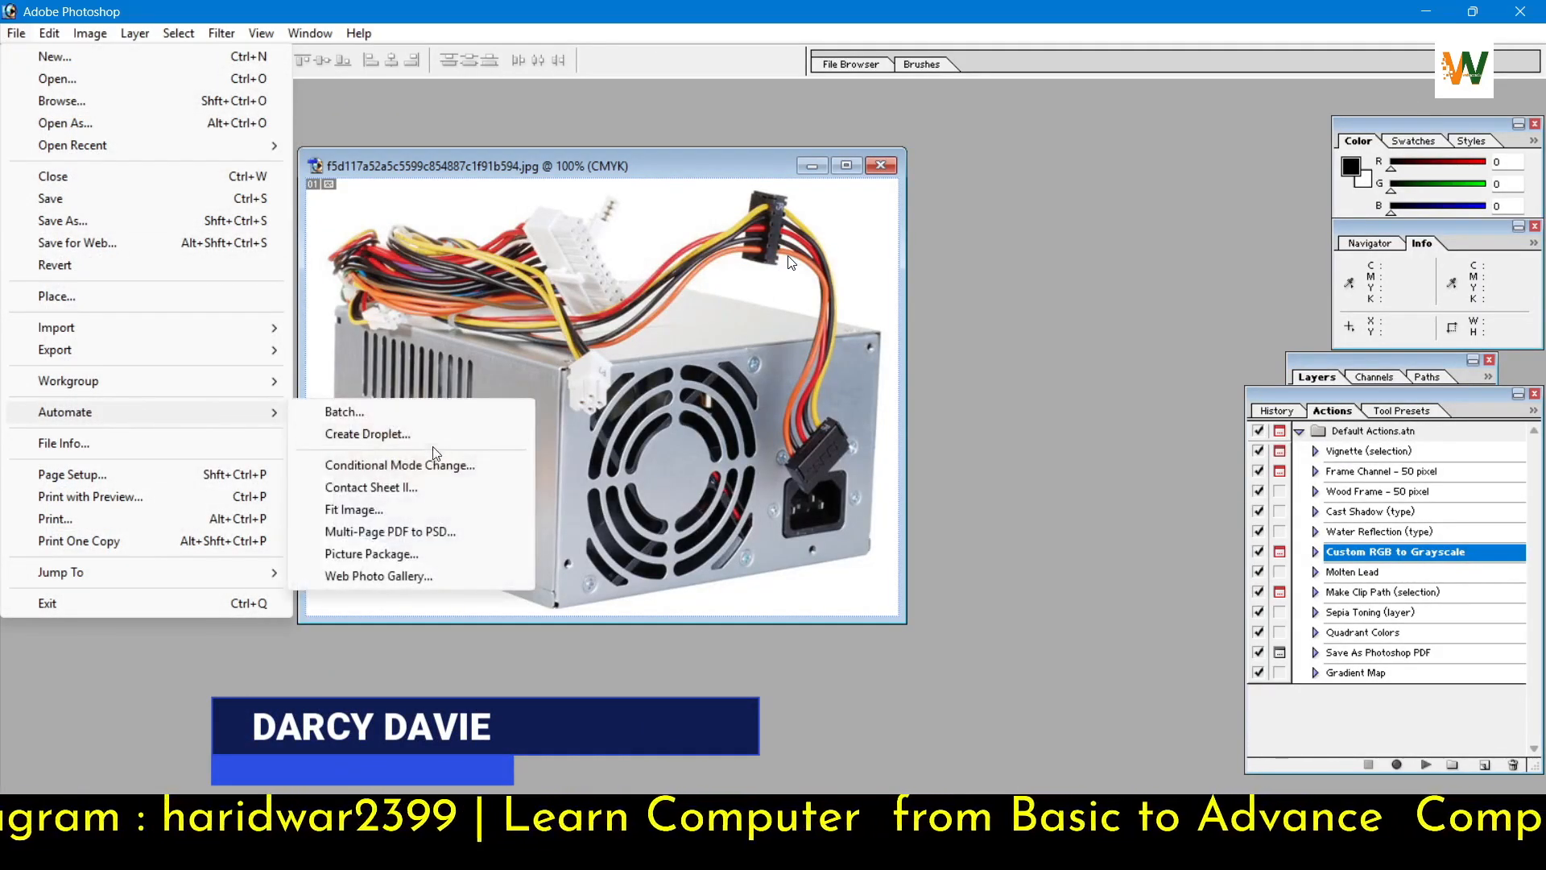
click(379, 488)
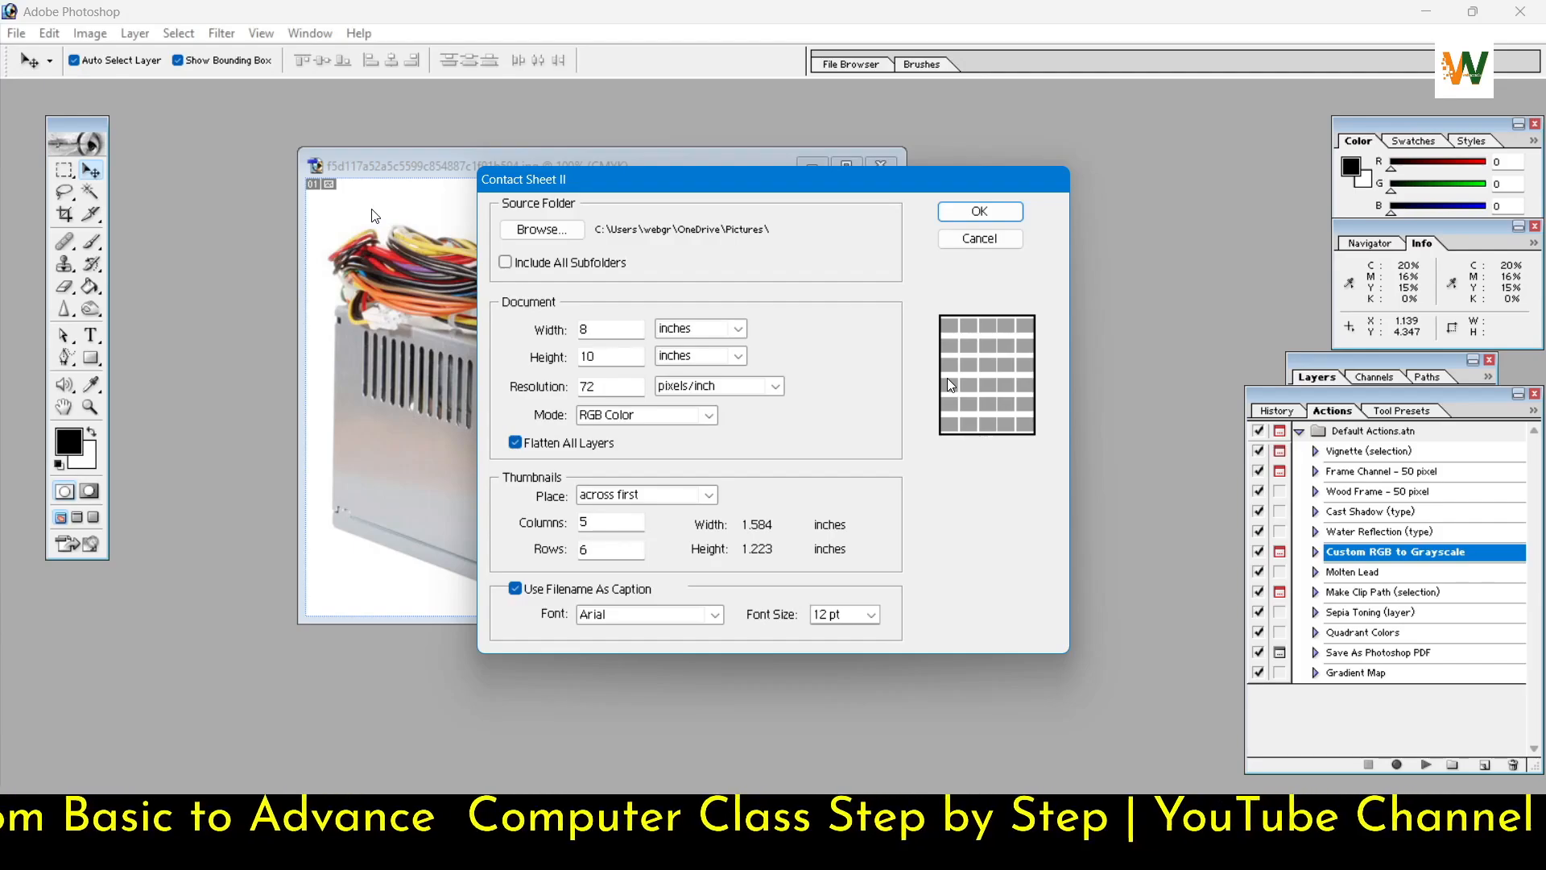
click(538, 230)
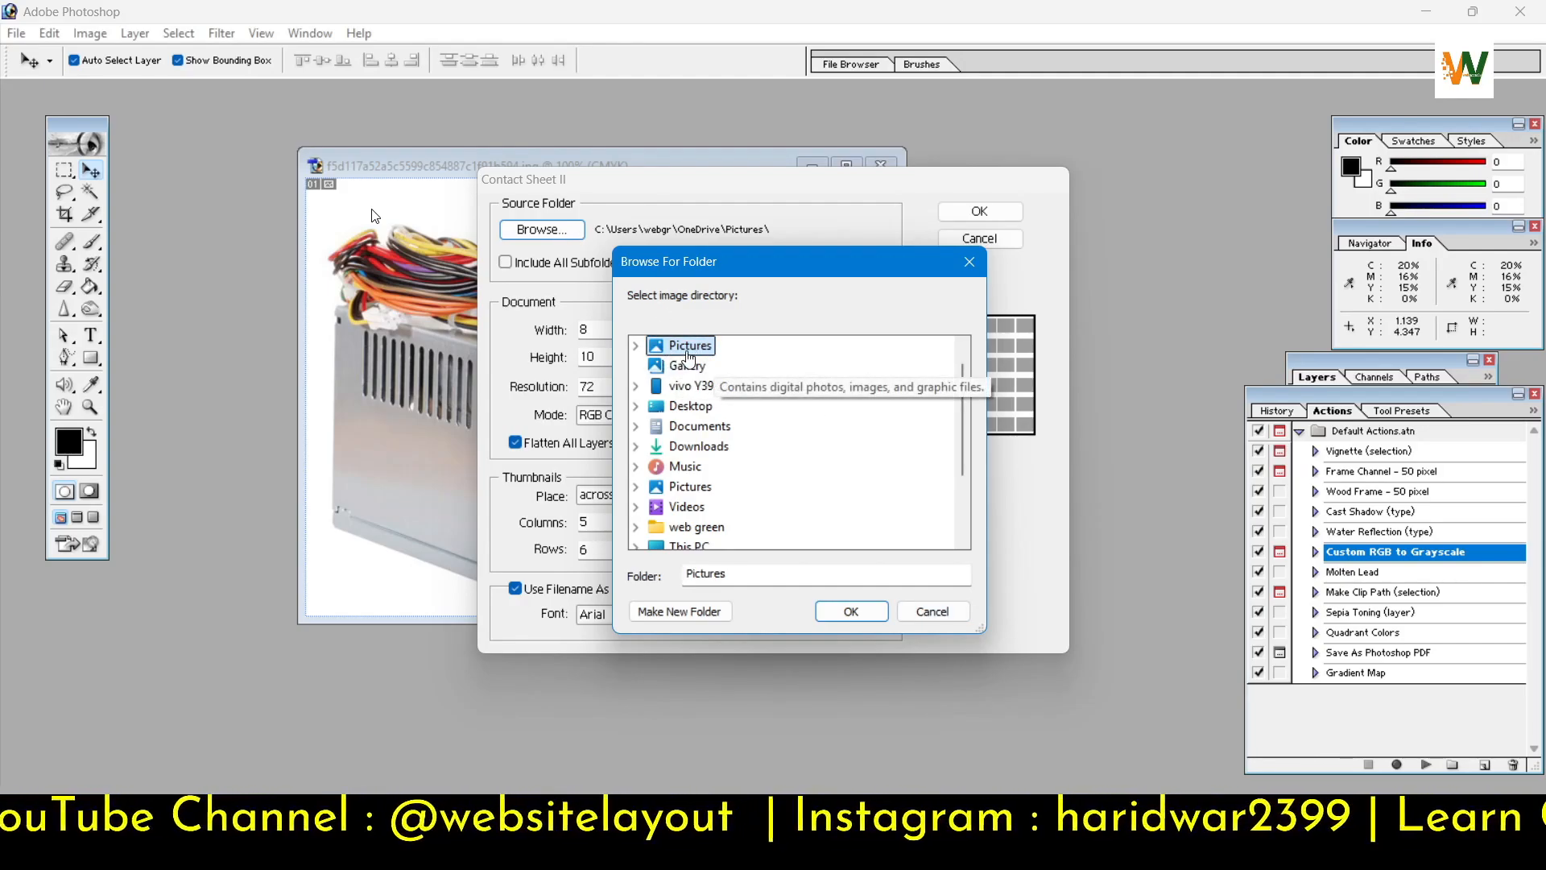
click(687, 349)
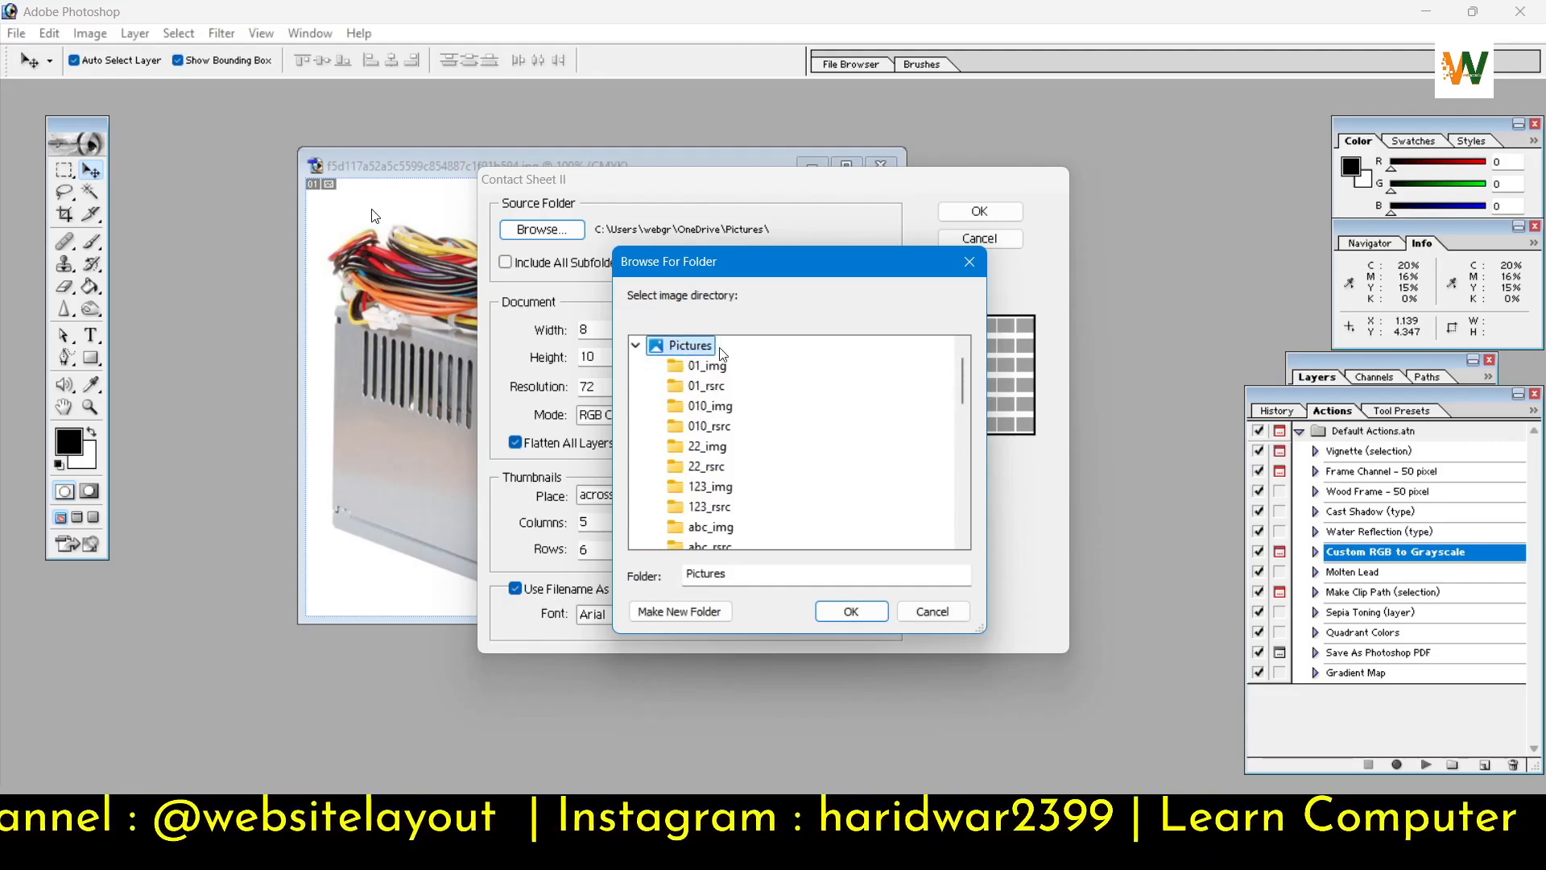
click(846, 611)
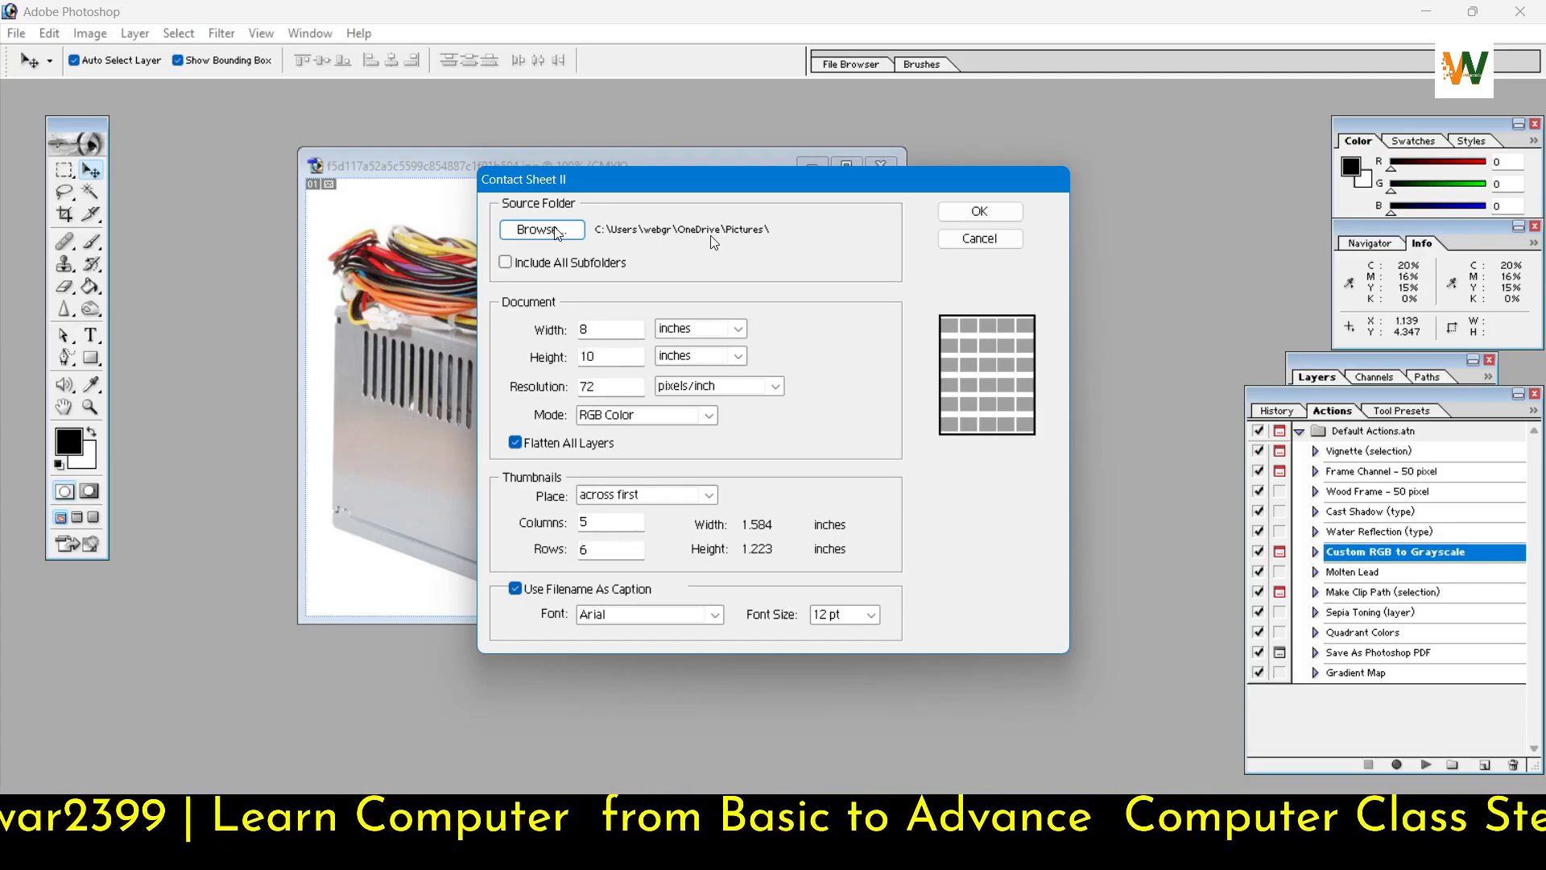
Step: Examine the contact sheet's subfolder option and its document width and height units, resolution and color mode choices
click(506, 262)
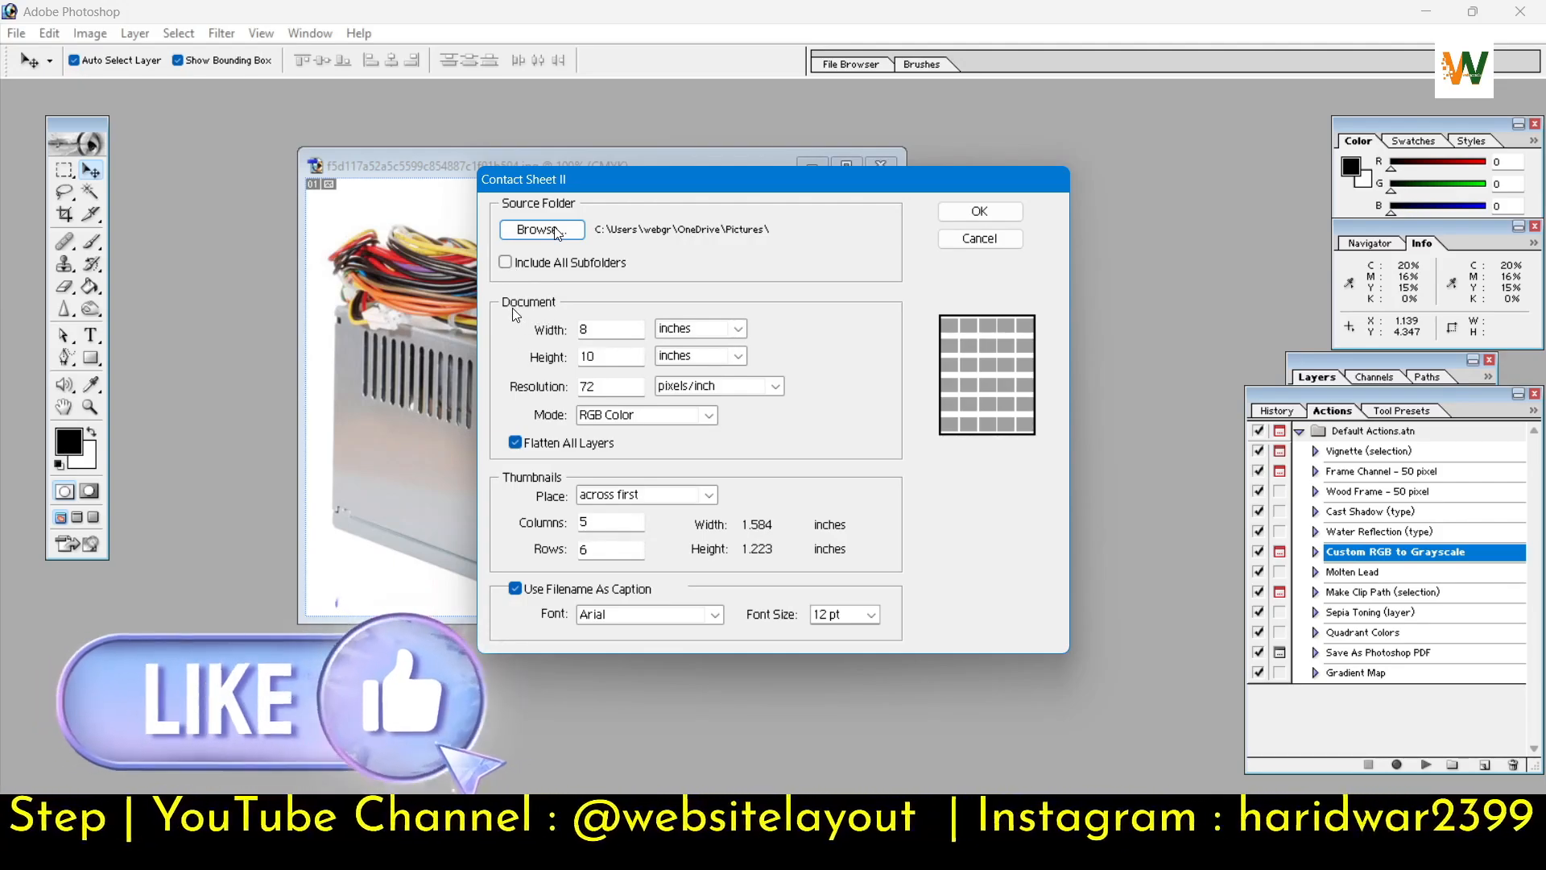
click(607, 351)
click(610, 333)
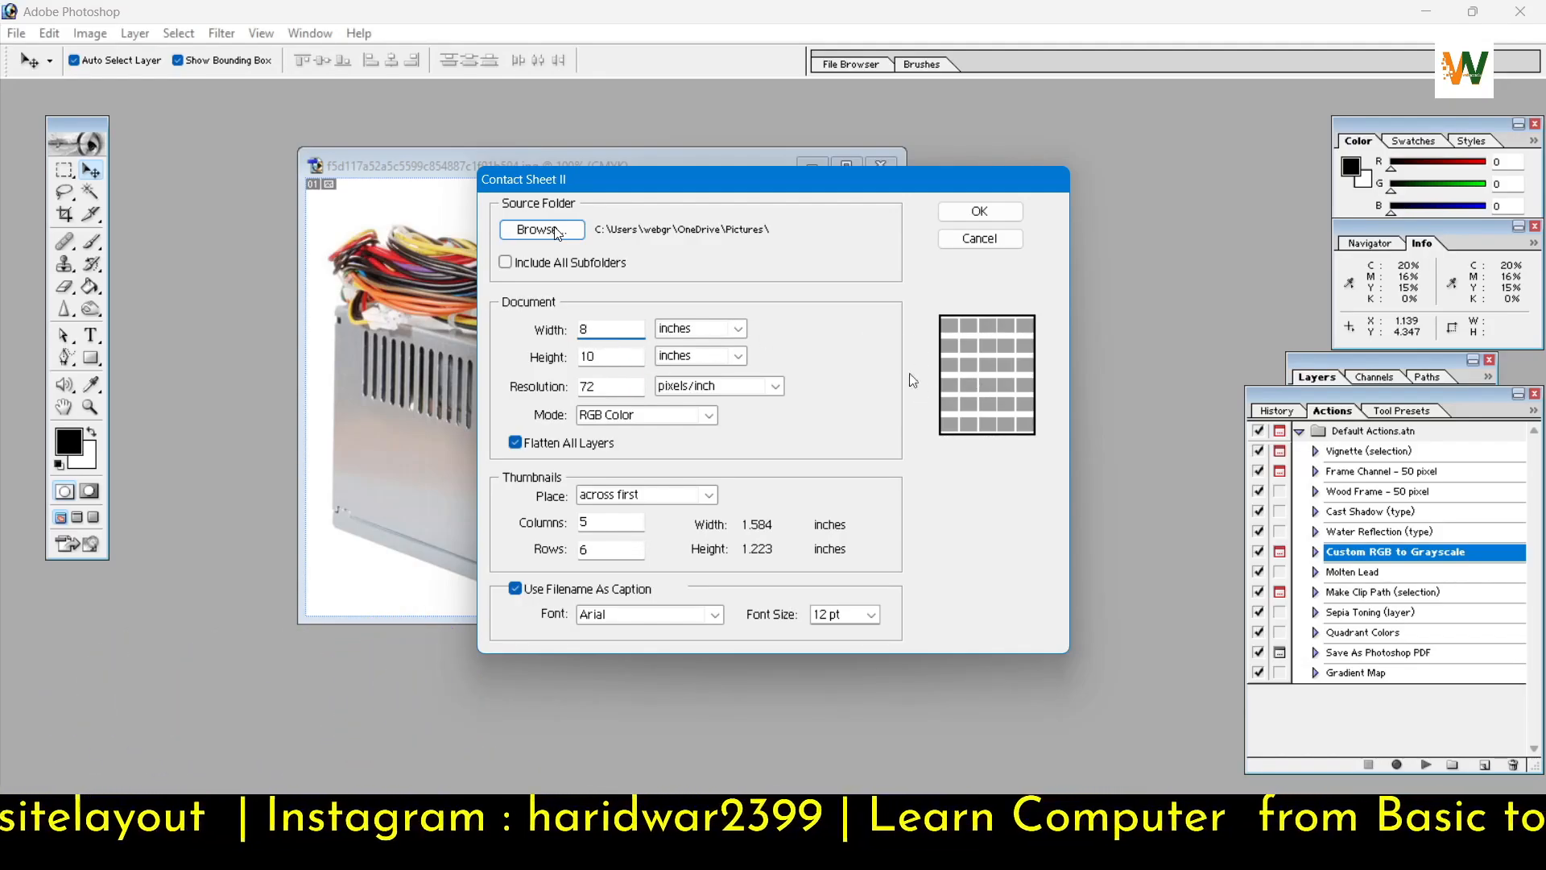
click(738, 328)
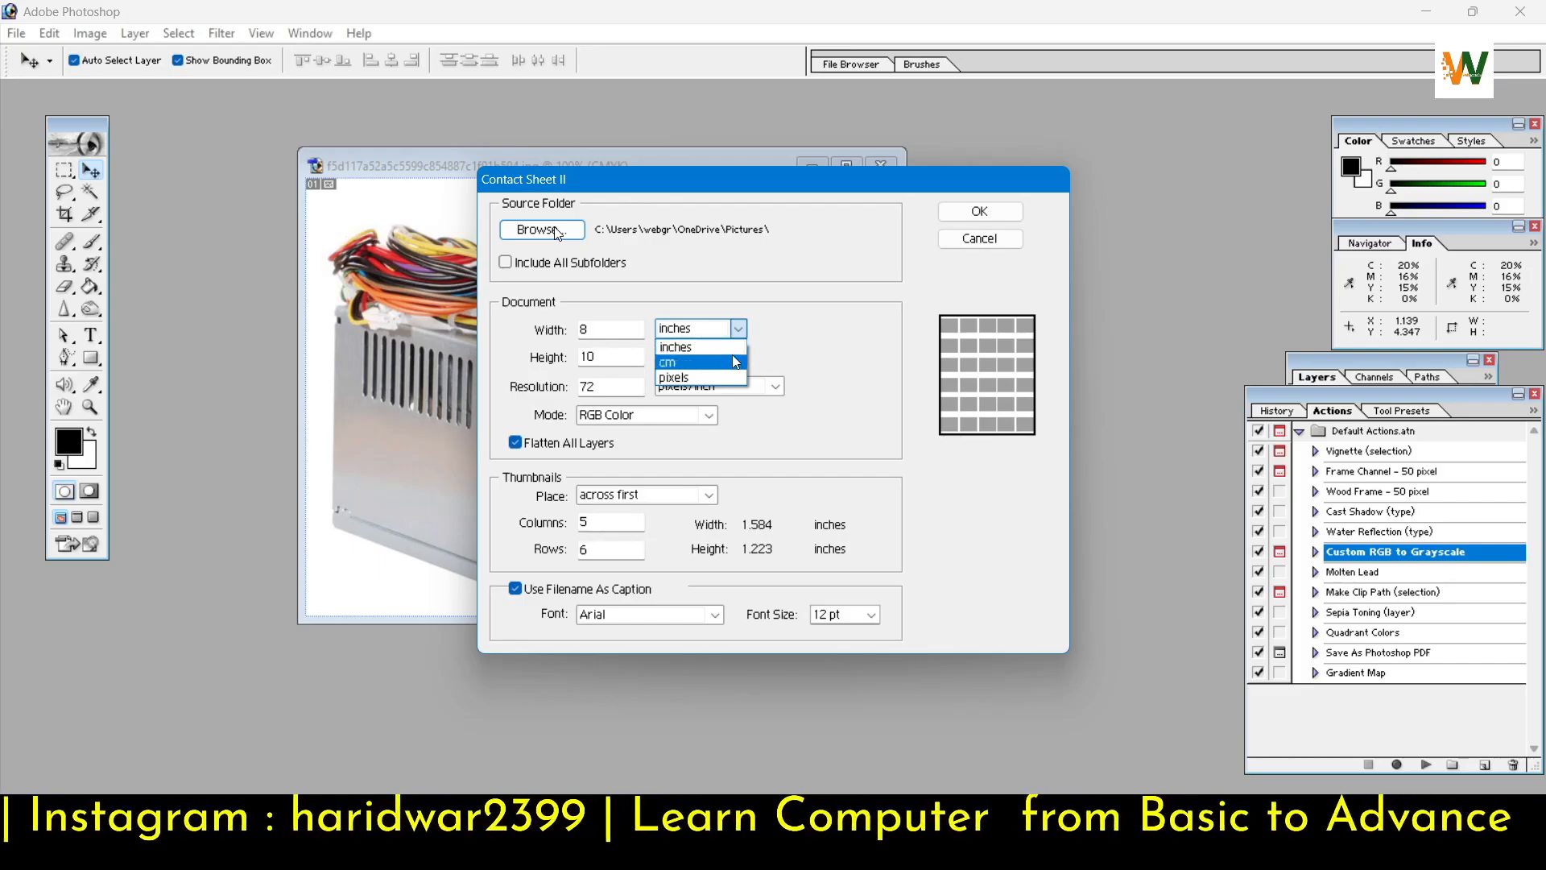
click(828, 351)
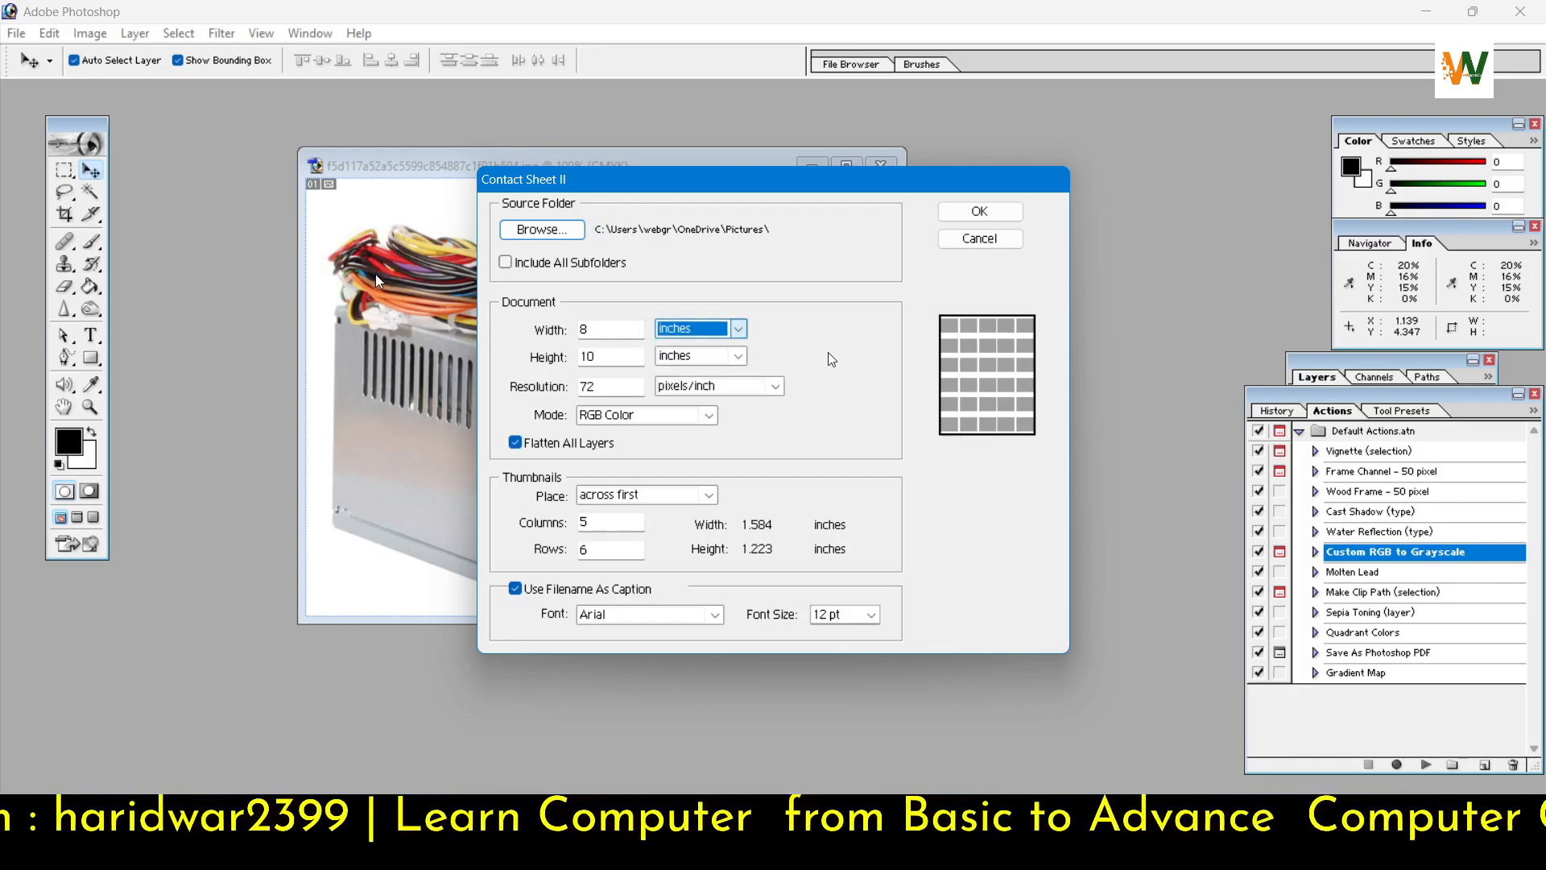
click(736, 361)
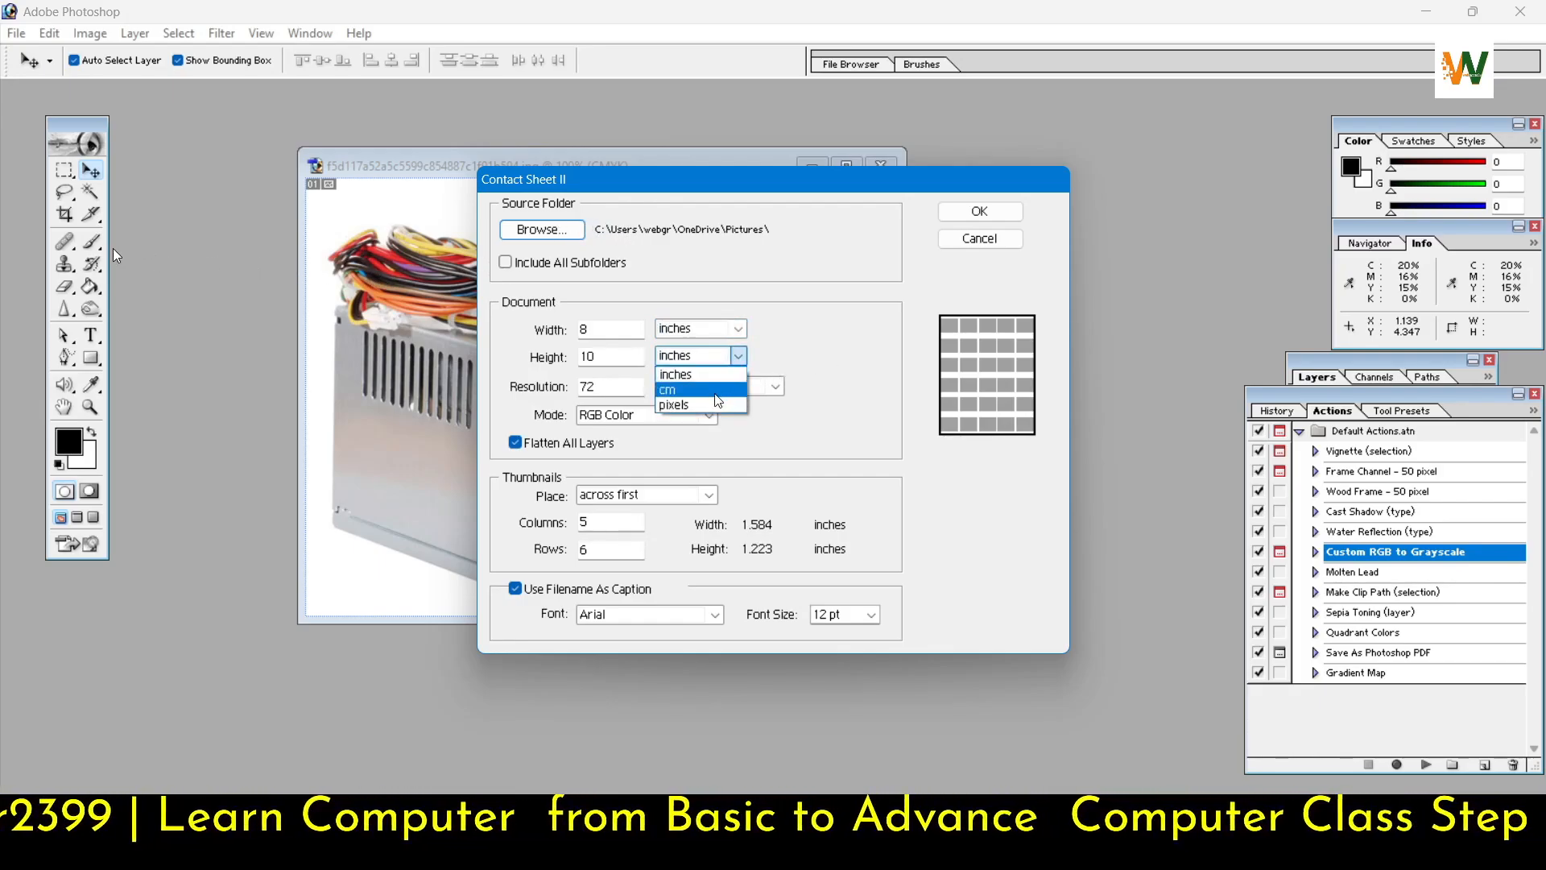
click(813, 351)
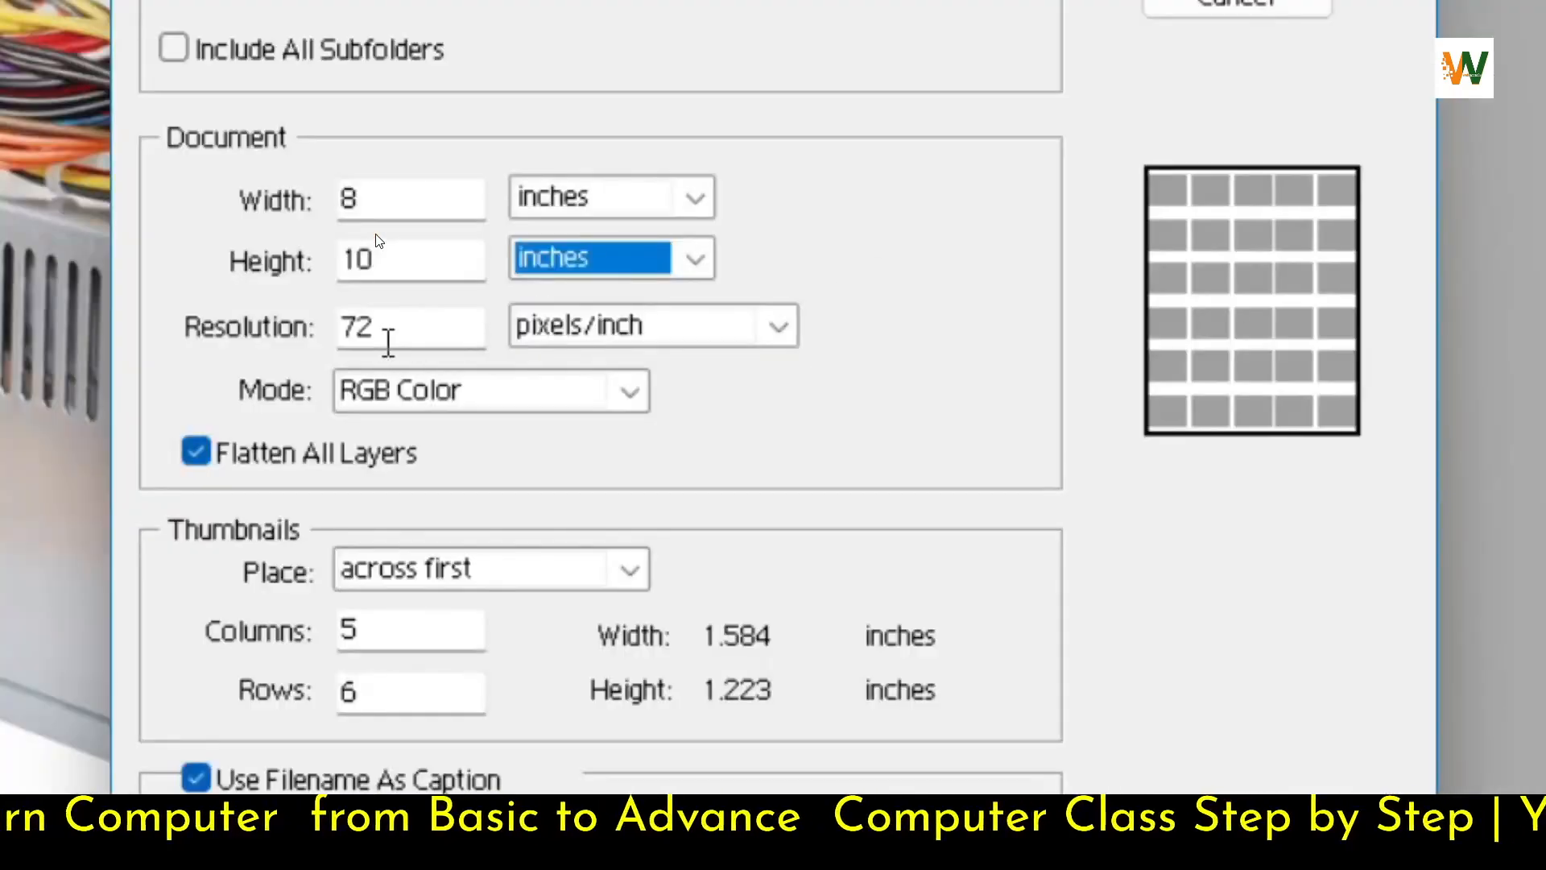
click(616, 387)
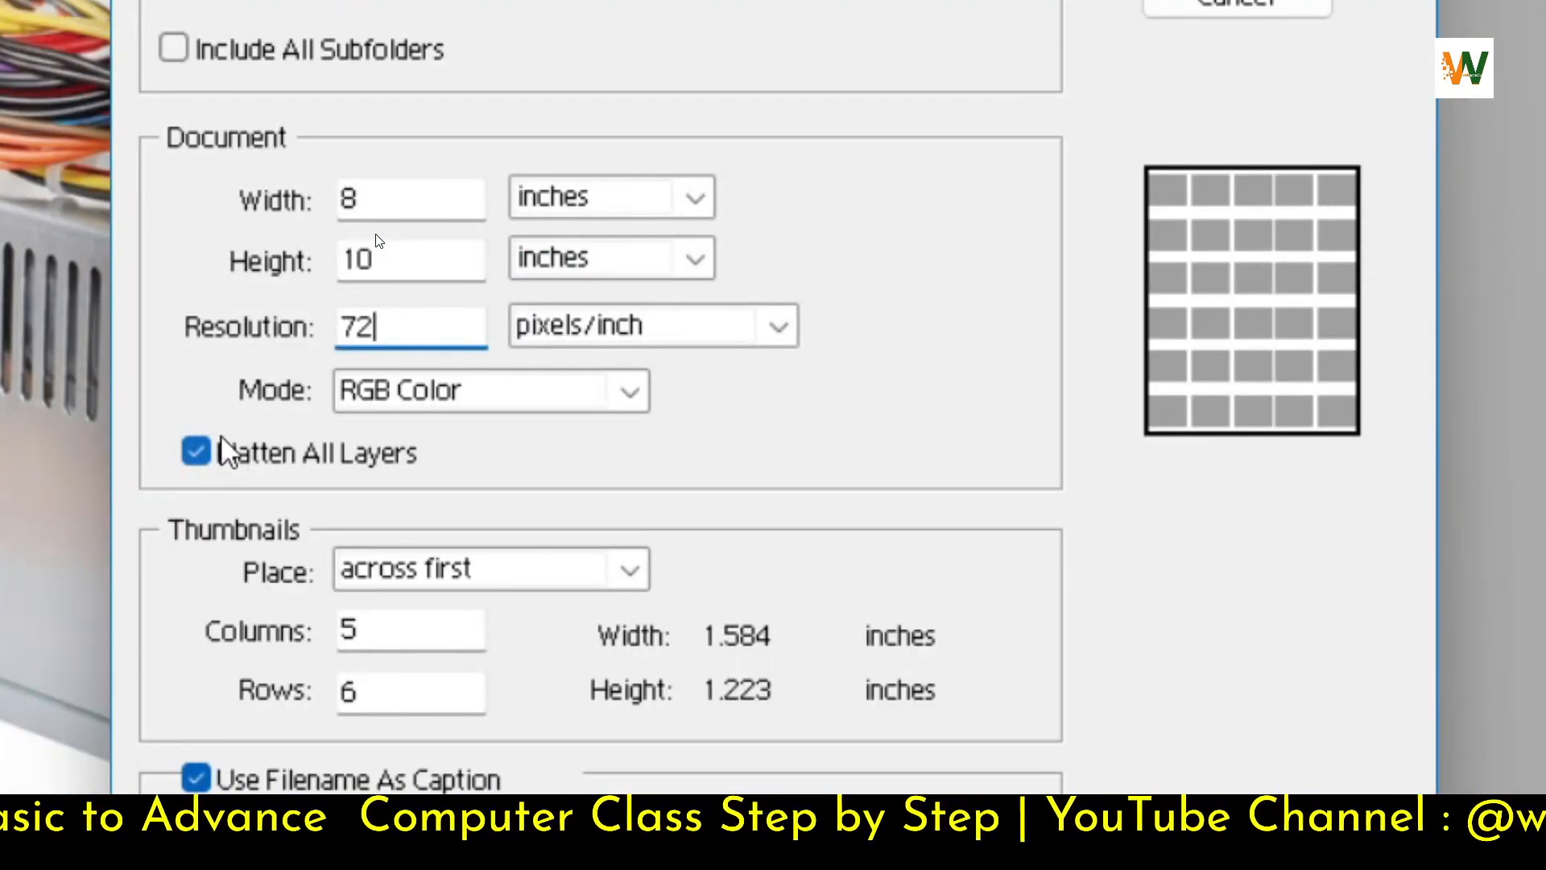
click(636, 403)
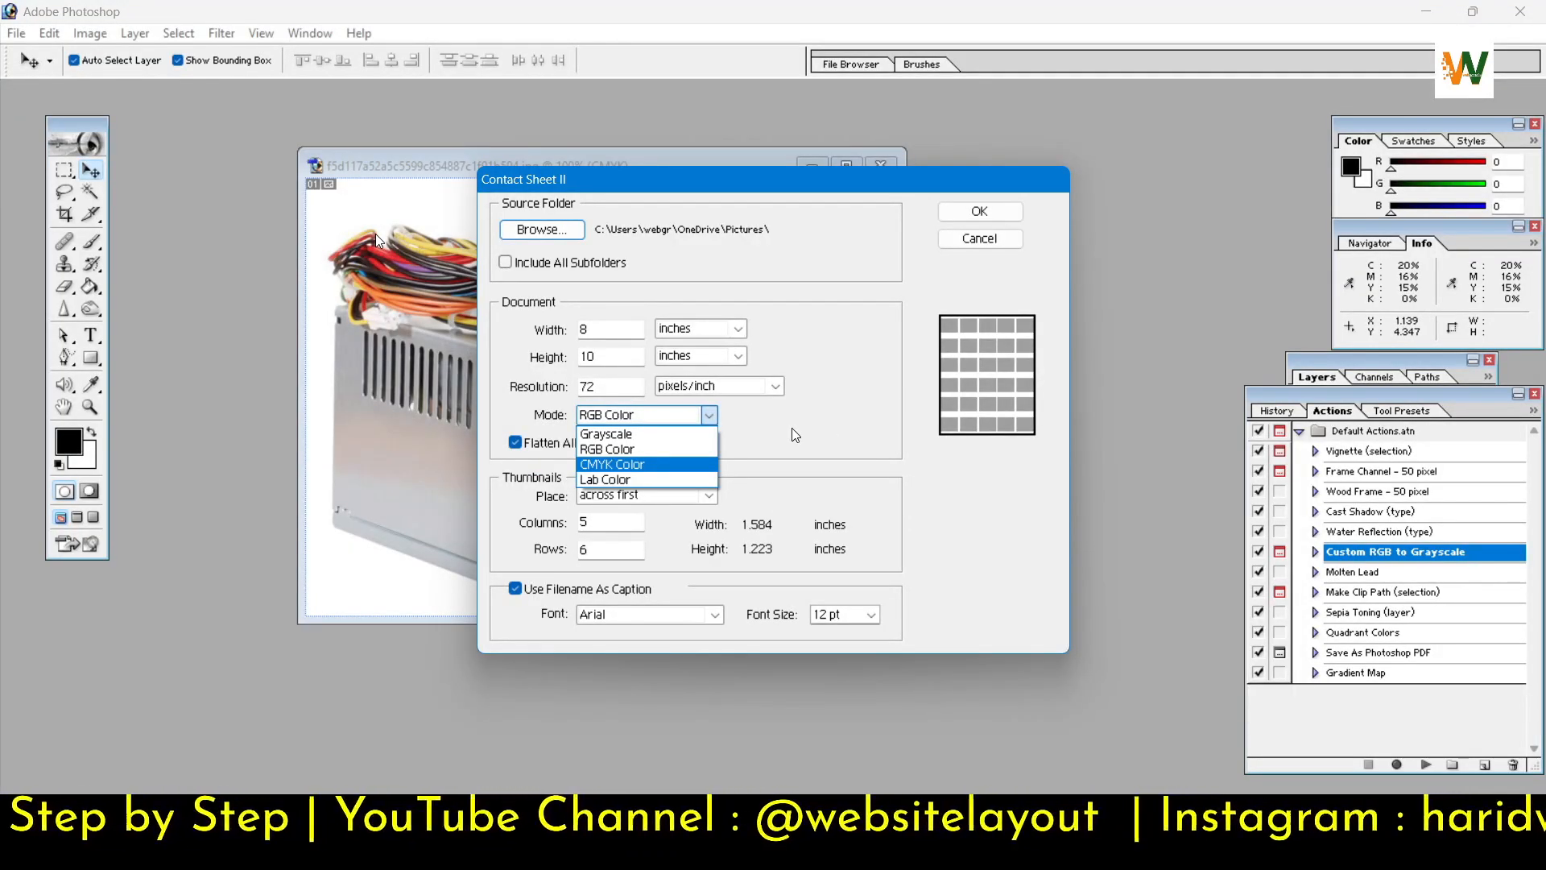
click(759, 433)
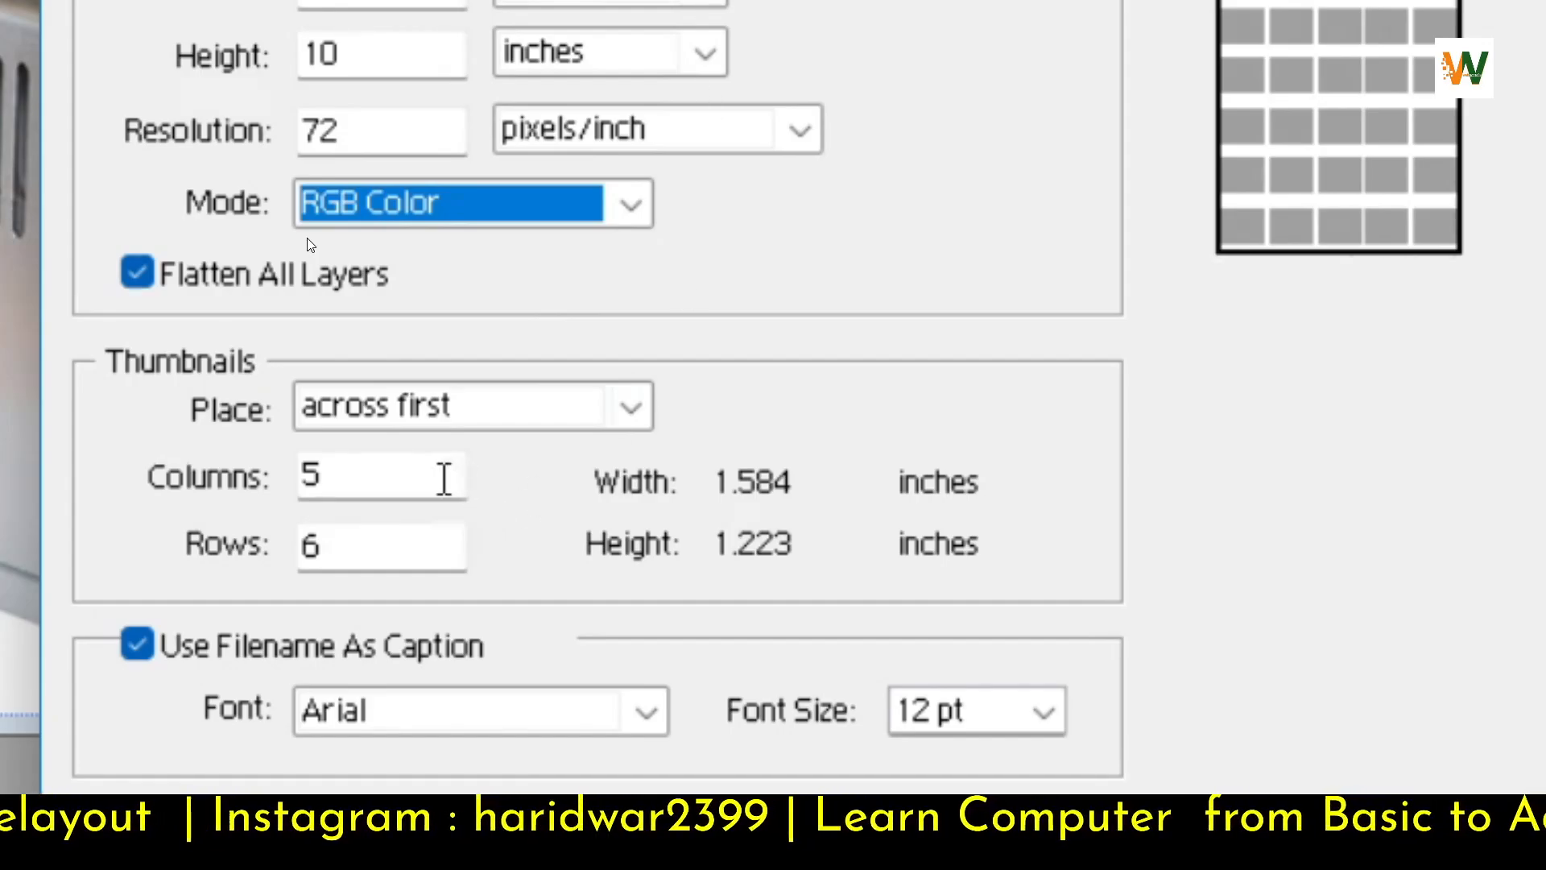
Step: Examine the contact sheet's thumbnail placement order, column and row settings
click(632, 407)
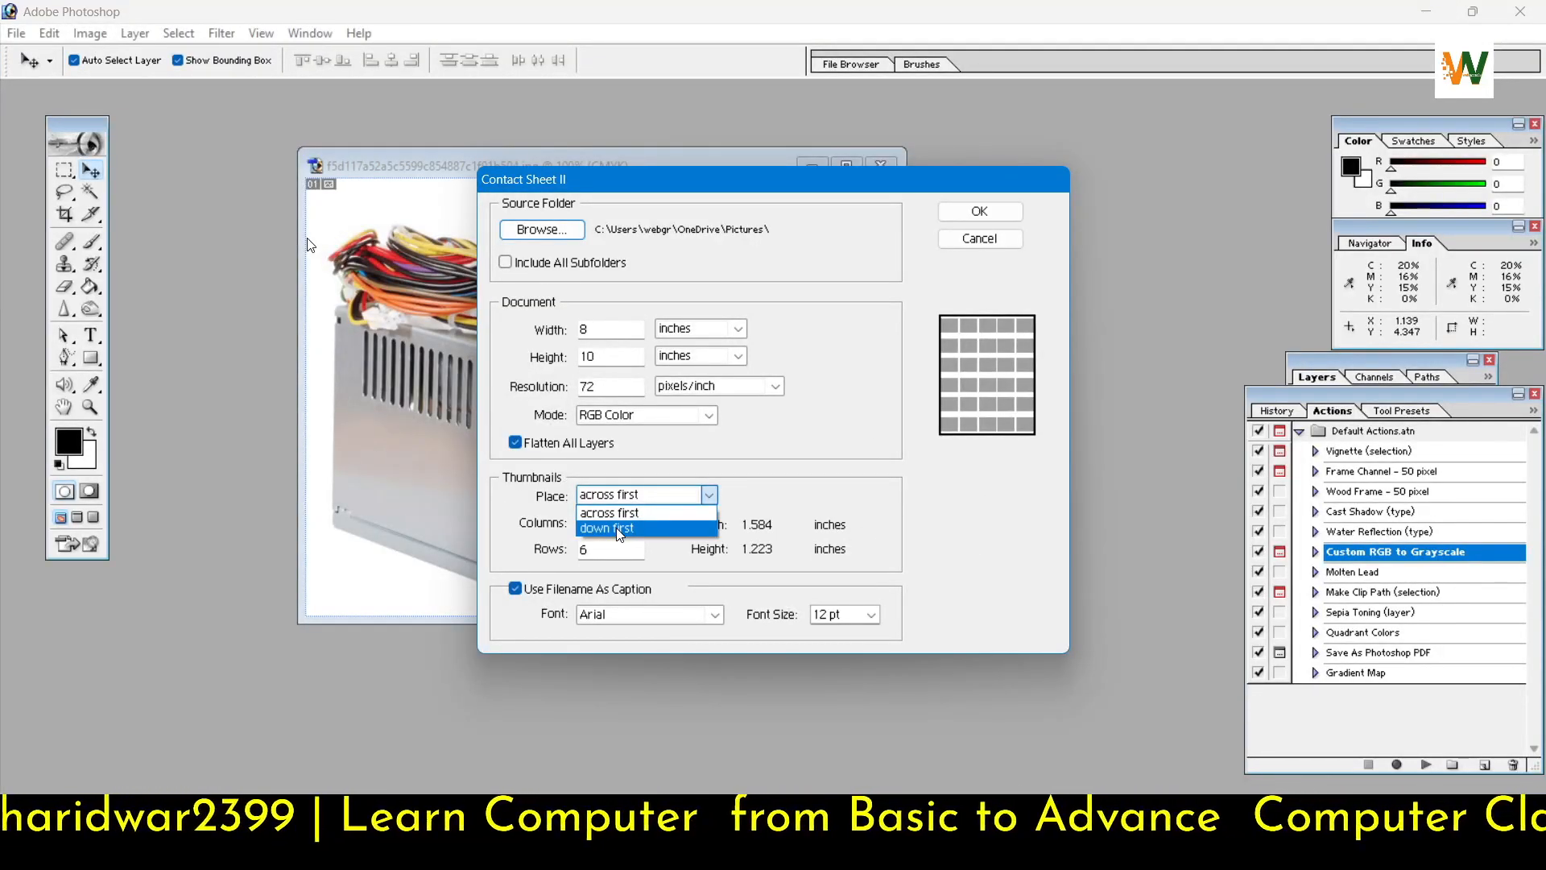
click(843, 431)
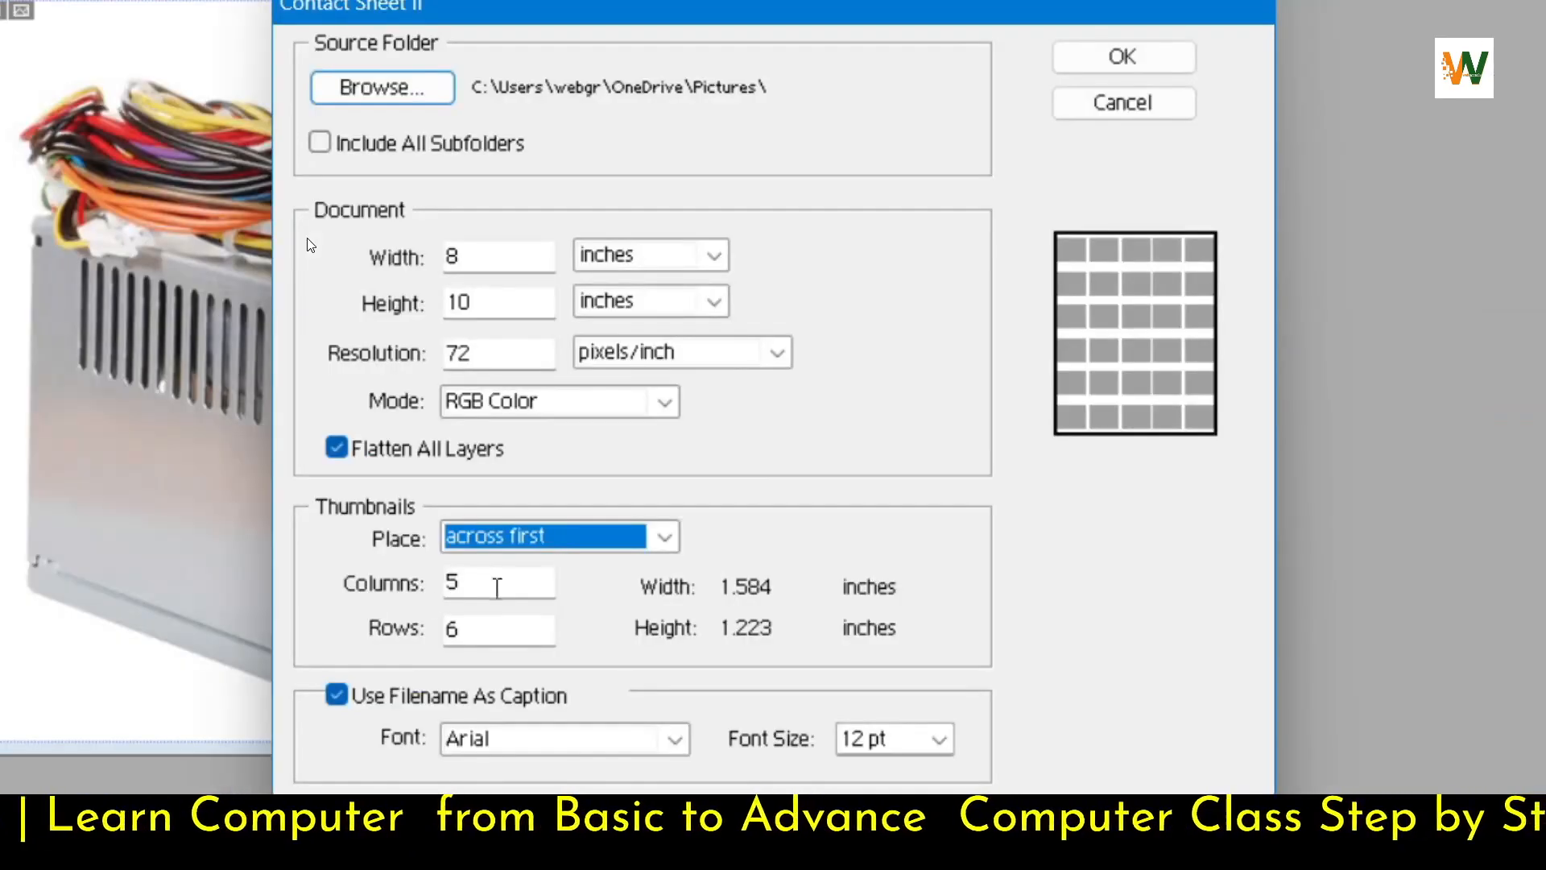
click(618, 524)
click(616, 547)
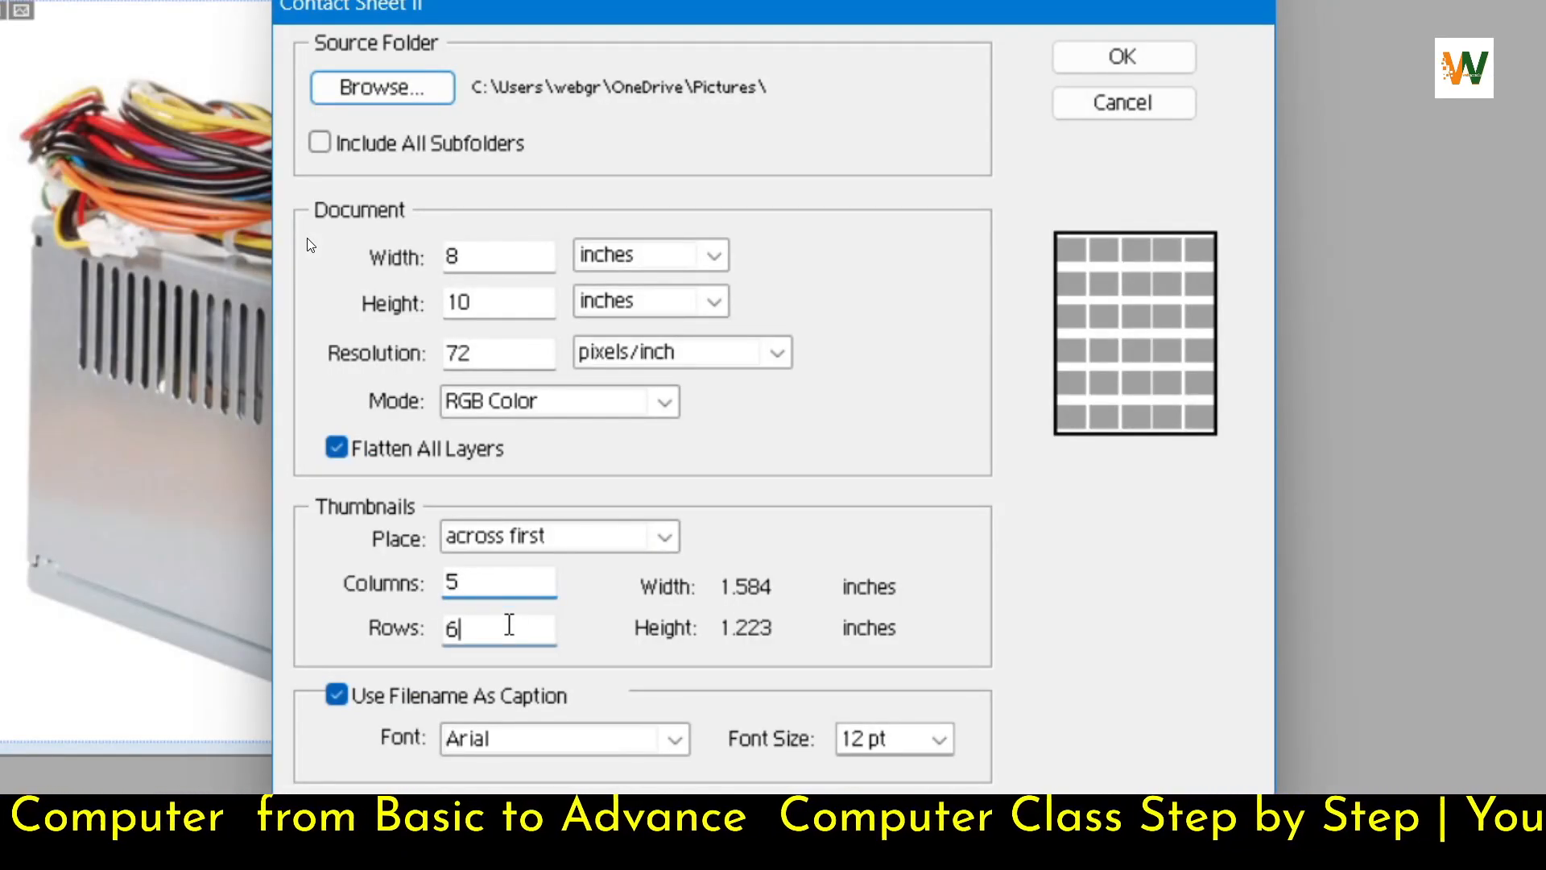
click(511, 587)
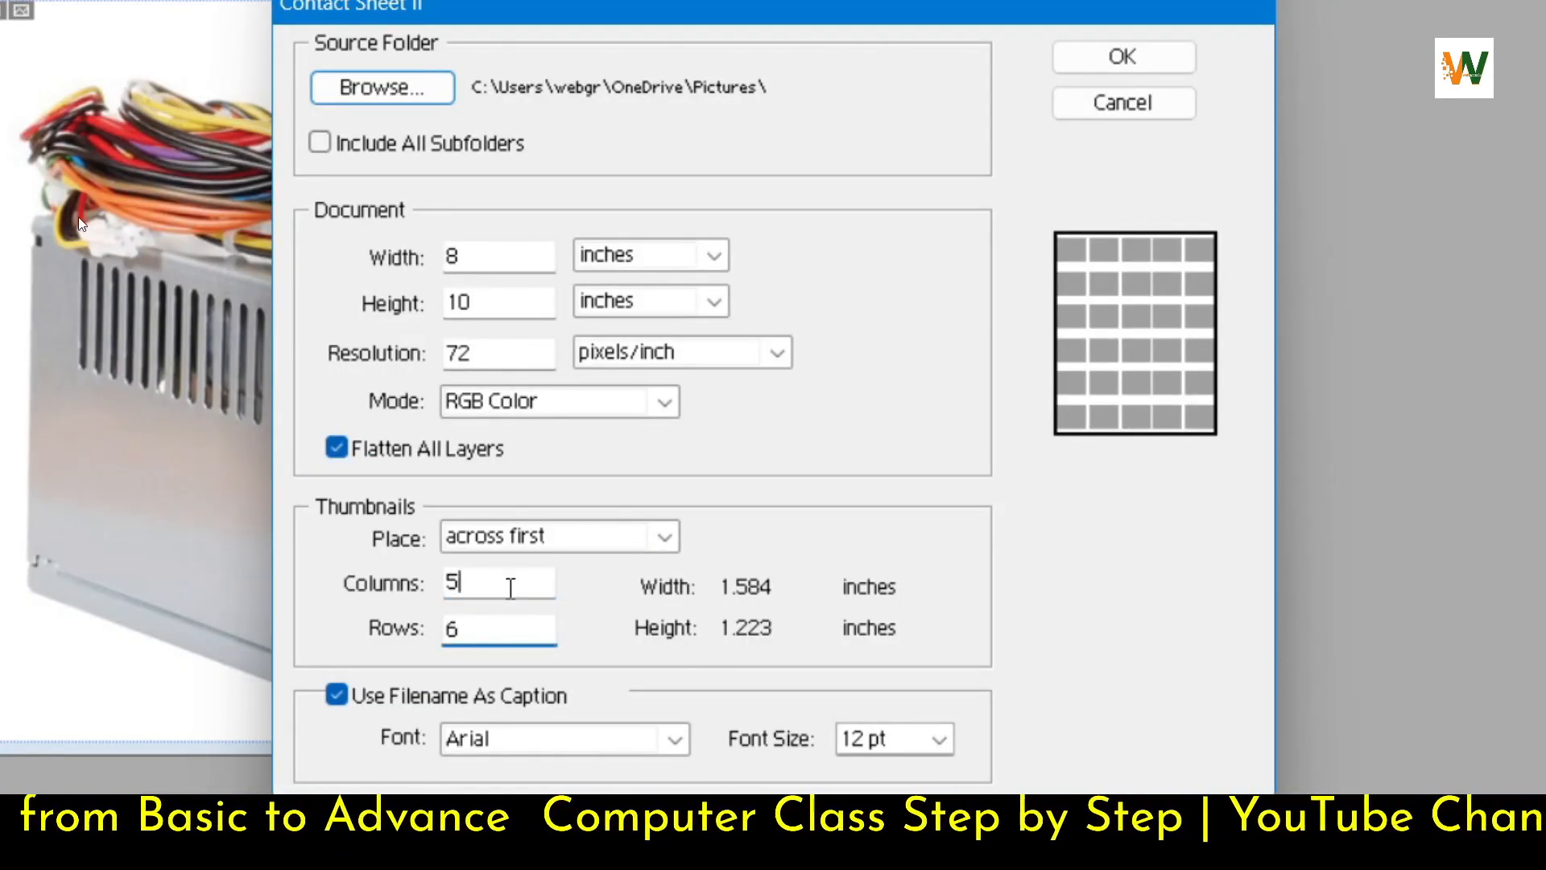
click(509, 630)
Step: Examine the filename caption option and the available caption fonts and font sizes
click(574, 695)
click(556, 698)
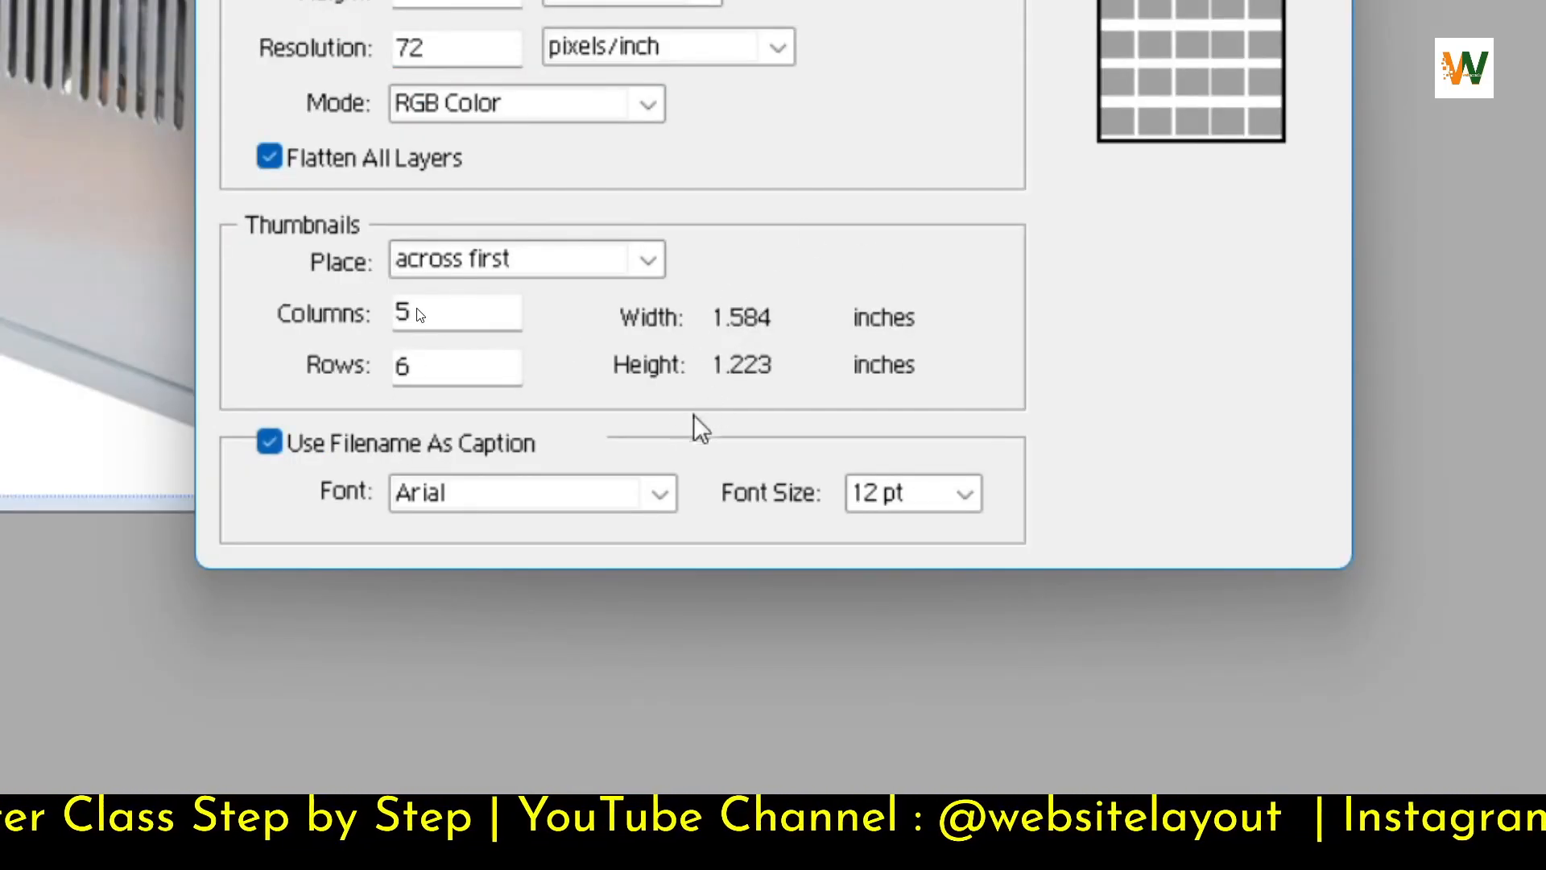
click(660, 501)
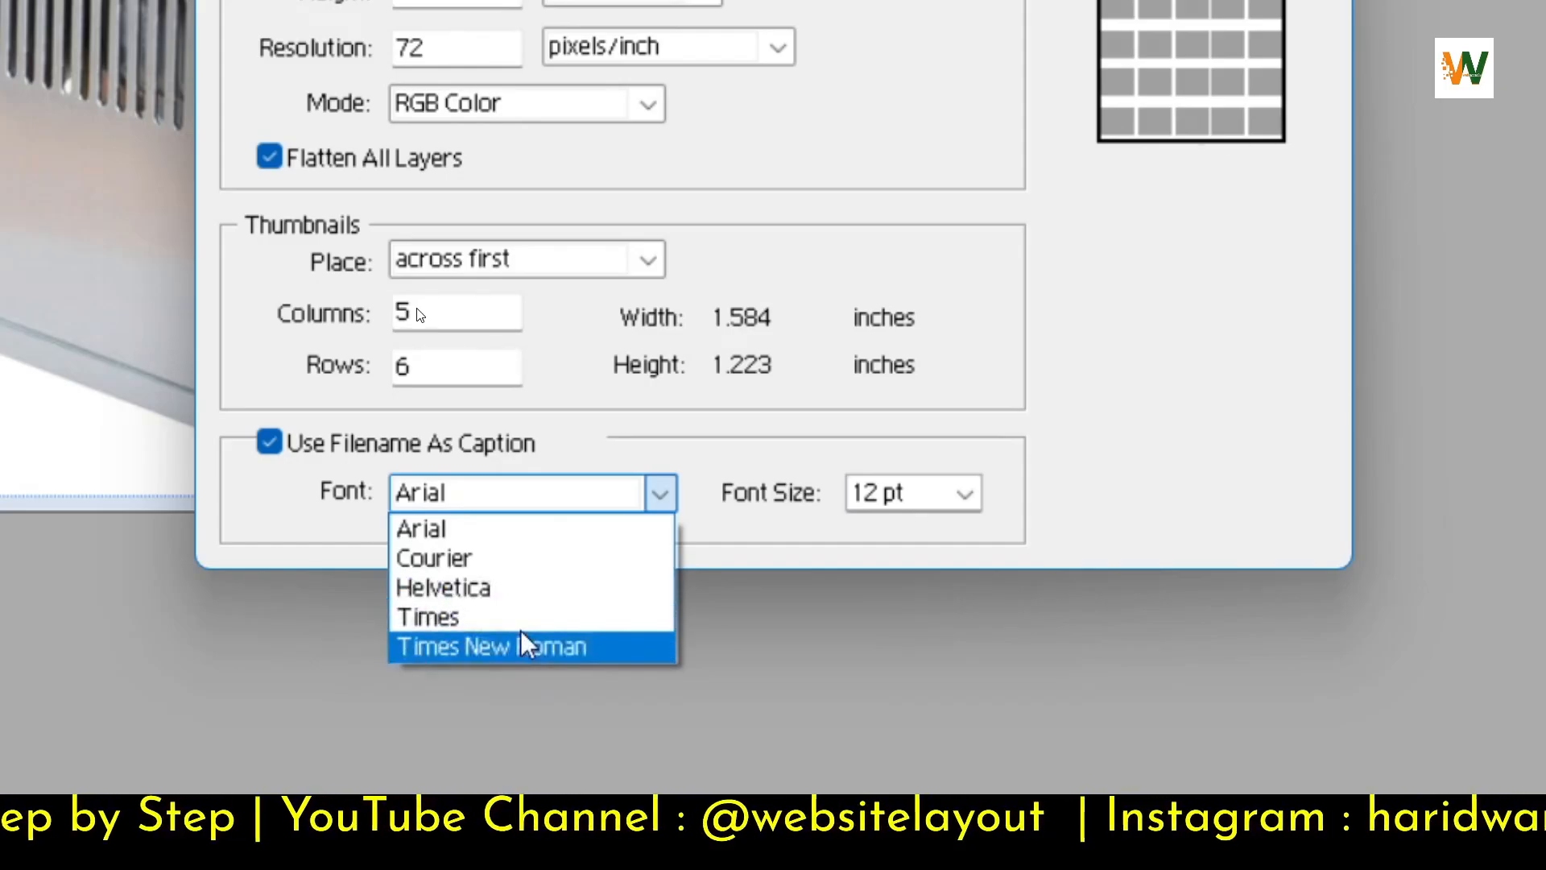
click(724, 439)
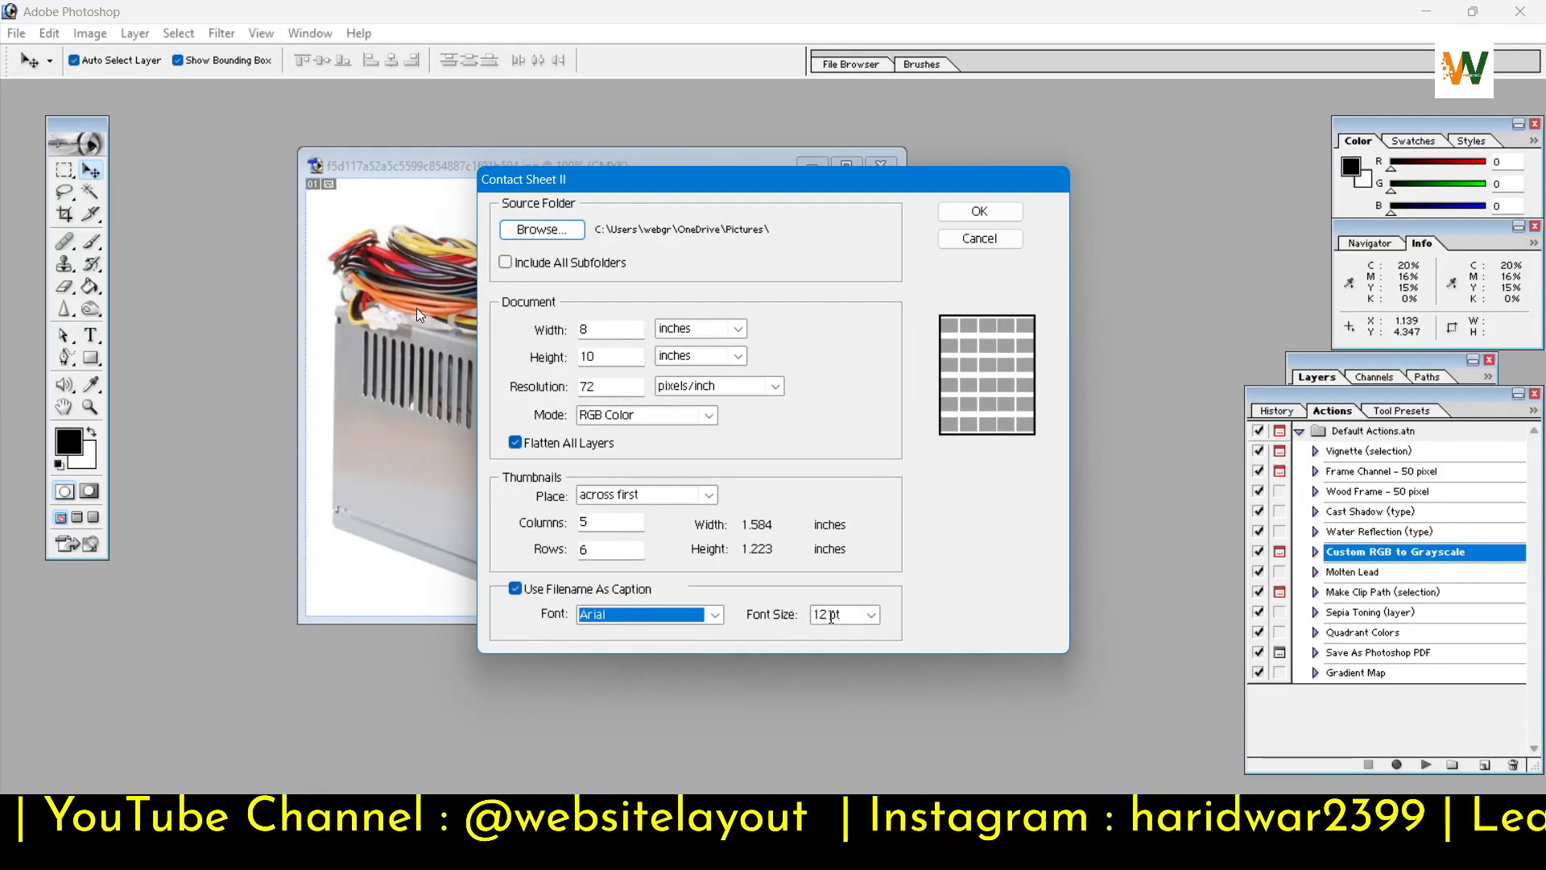
click(876, 615)
click(873, 624)
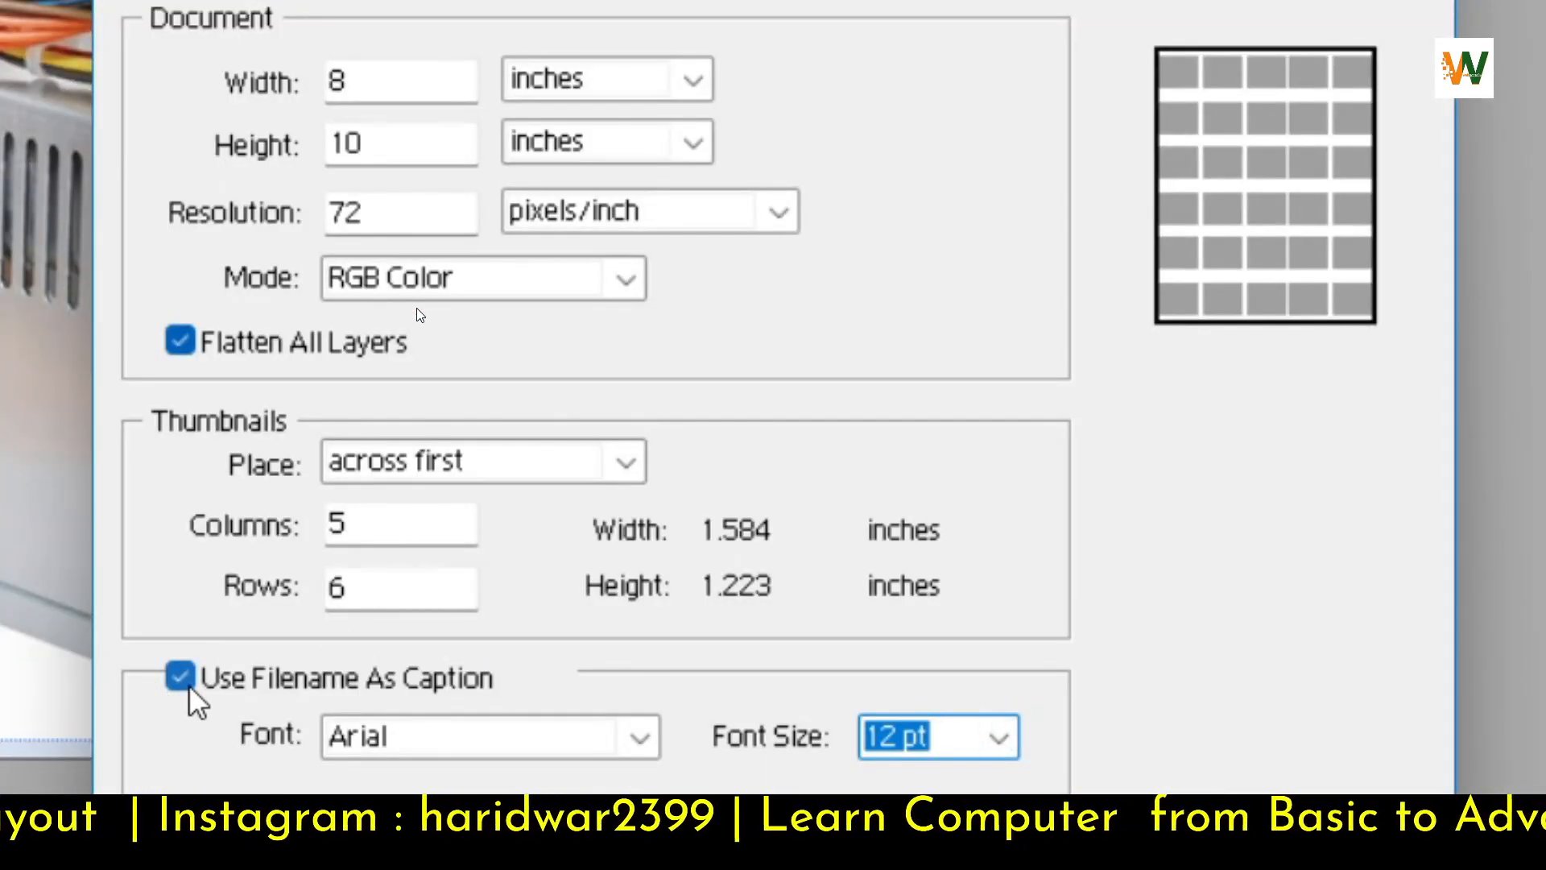
Step: Switch Use Filename As Caption off and back on, and generate the contact sheet from the Pictures folder
click(185, 683)
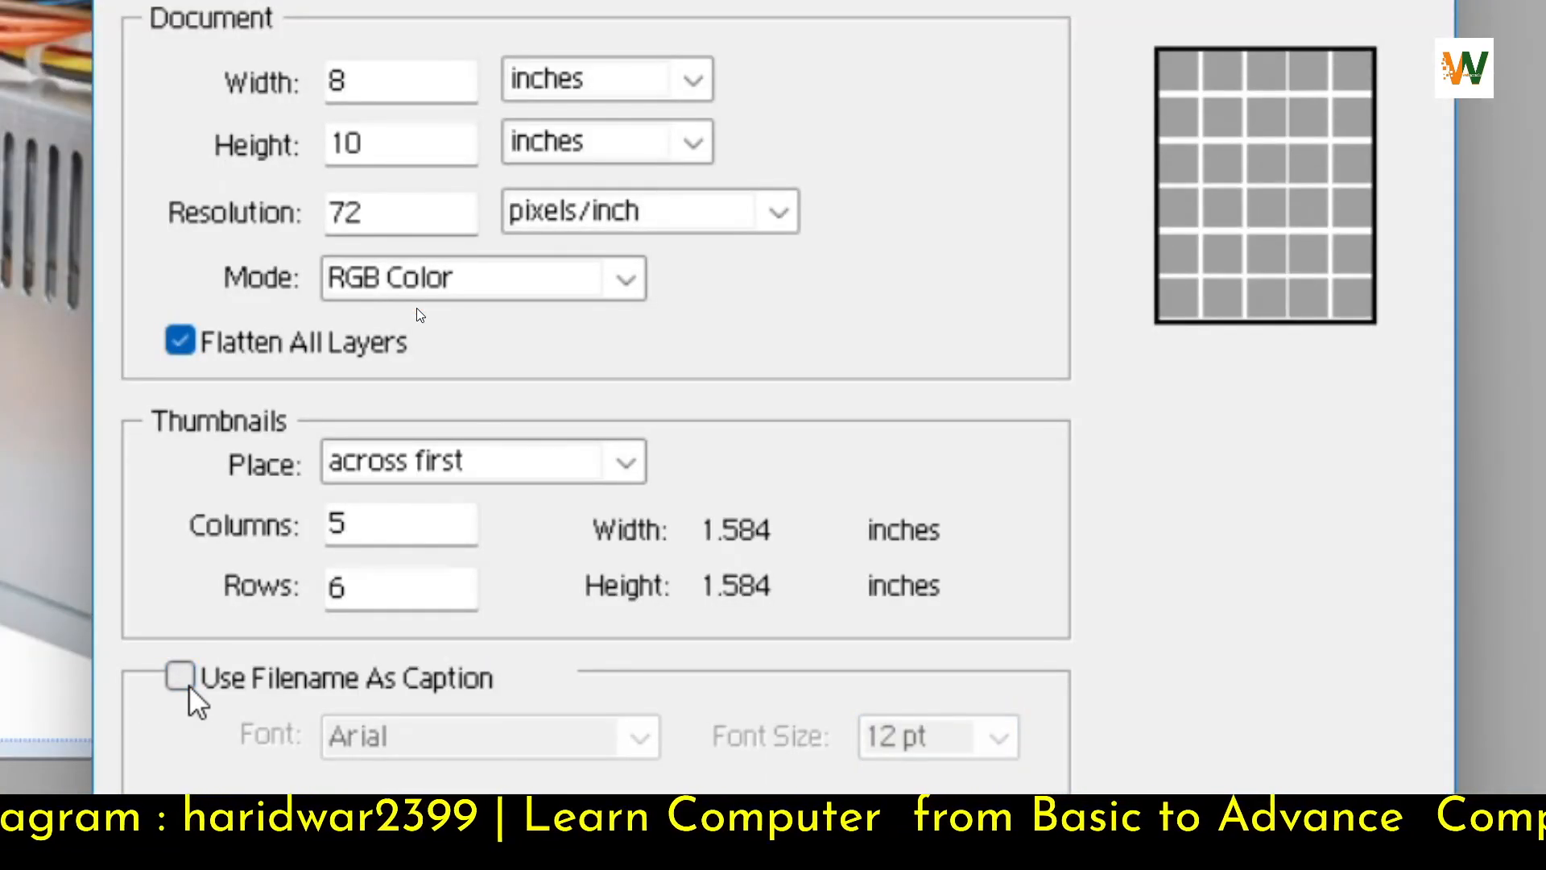
click(185, 683)
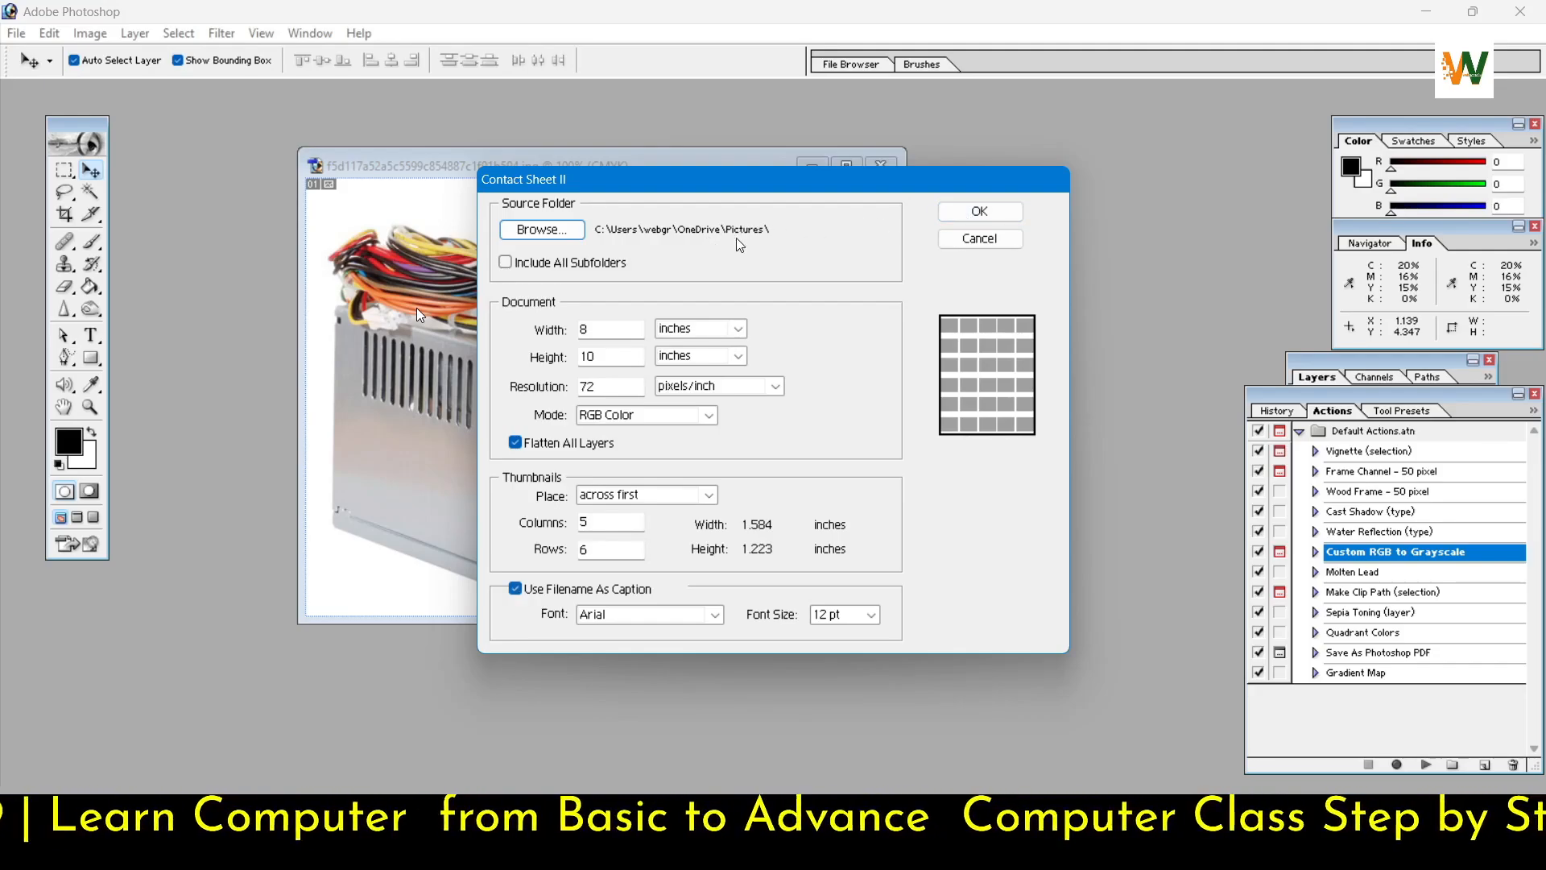
click(974, 215)
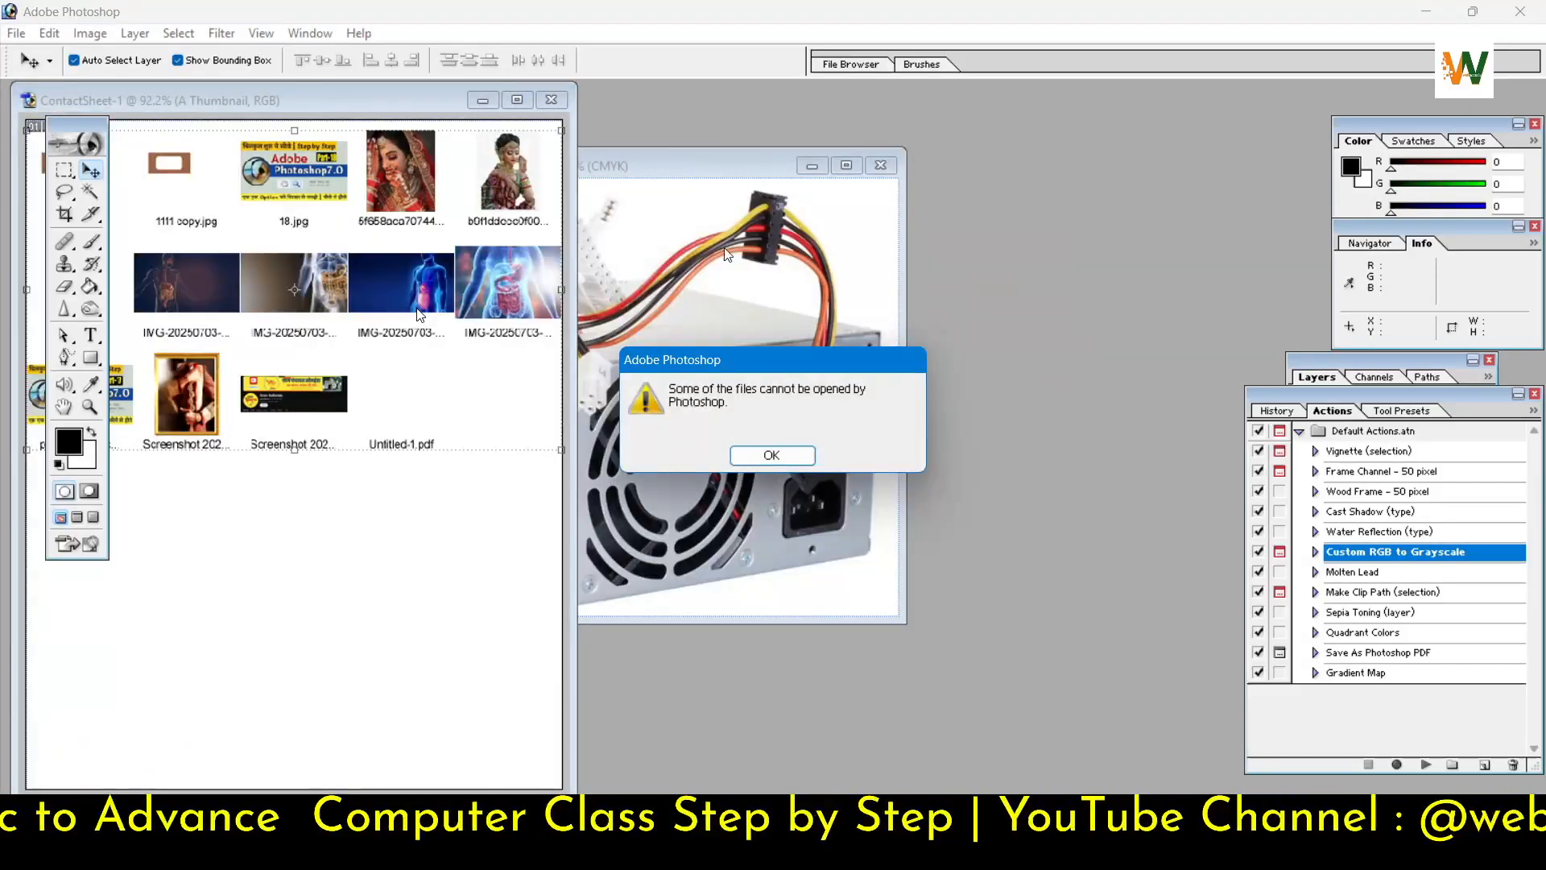
click(788, 458)
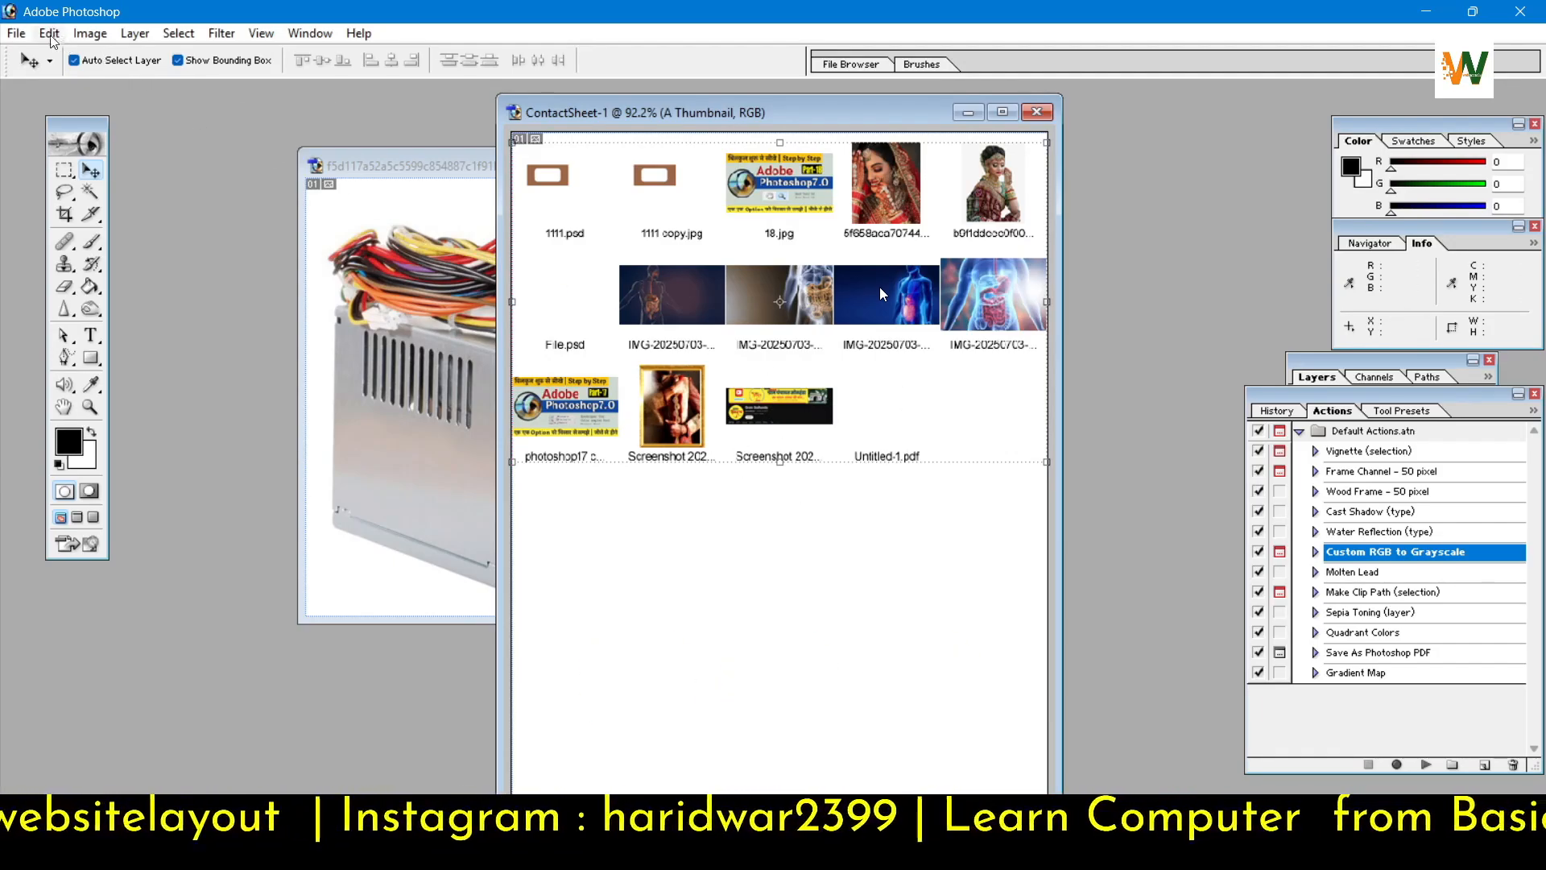
Step: Use Fit Image to constrain the contact sheet within 500 pixels, and move its window aside
click(16, 33)
mouse_move(201, 413)
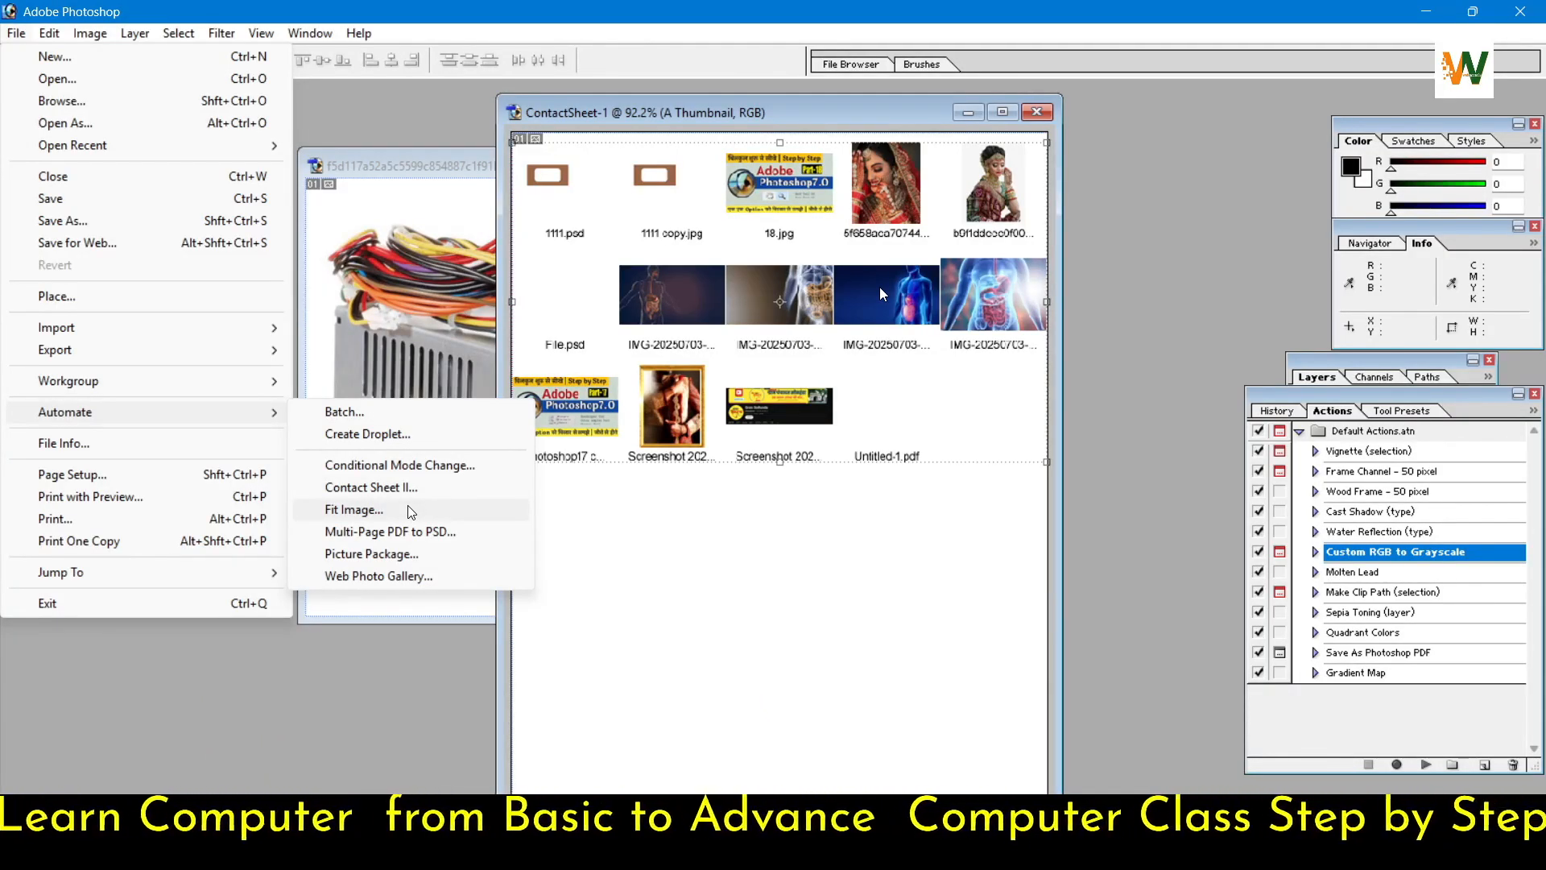
click(408, 507)
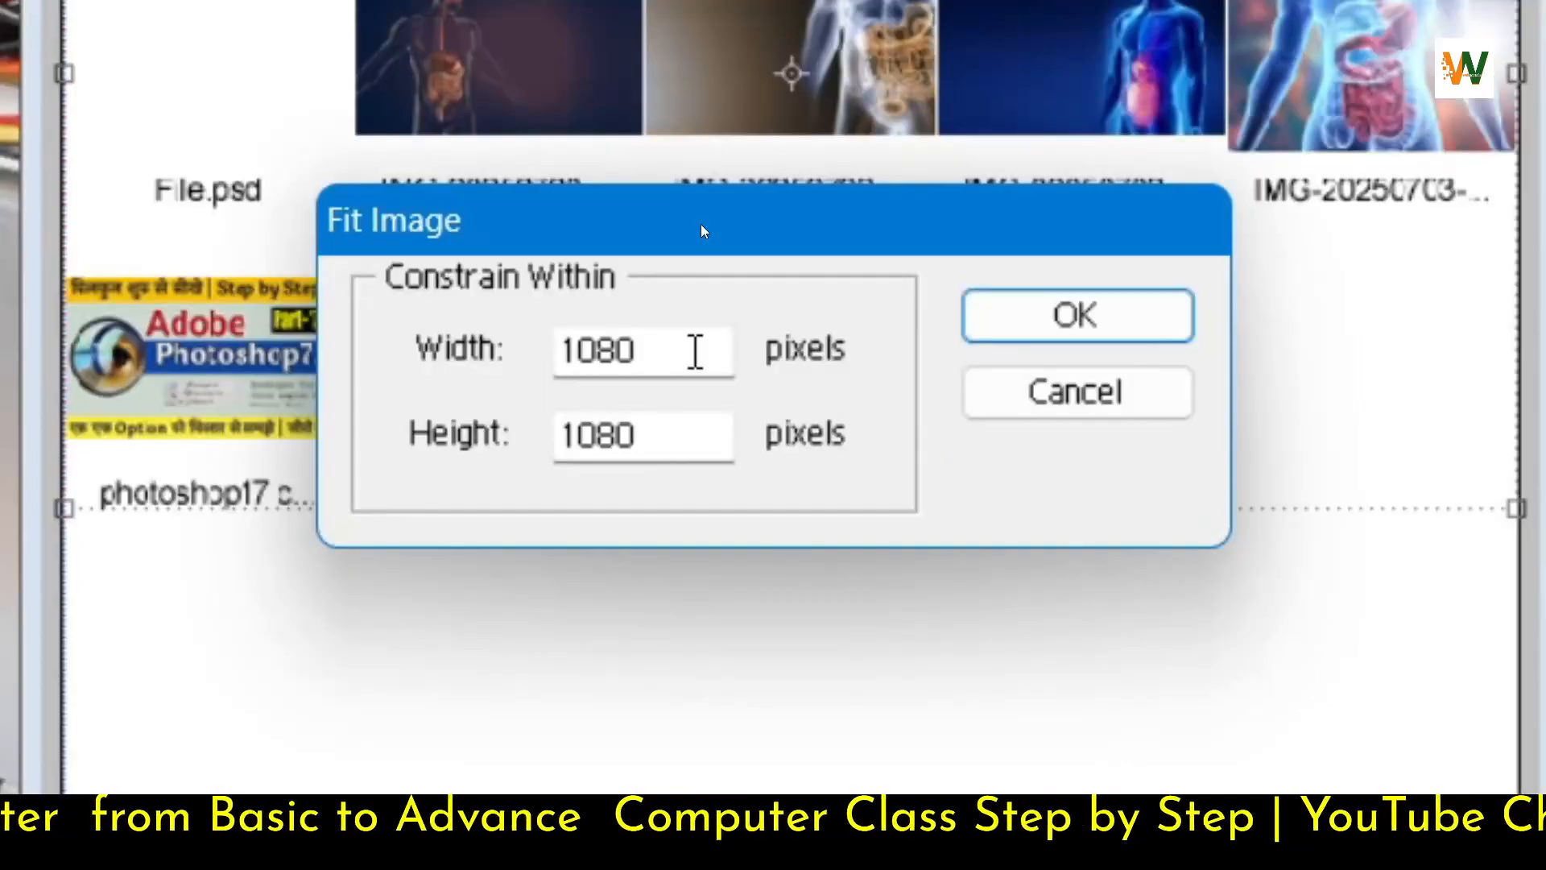
click(744, 405)
drag(694, 352, 476, 346)
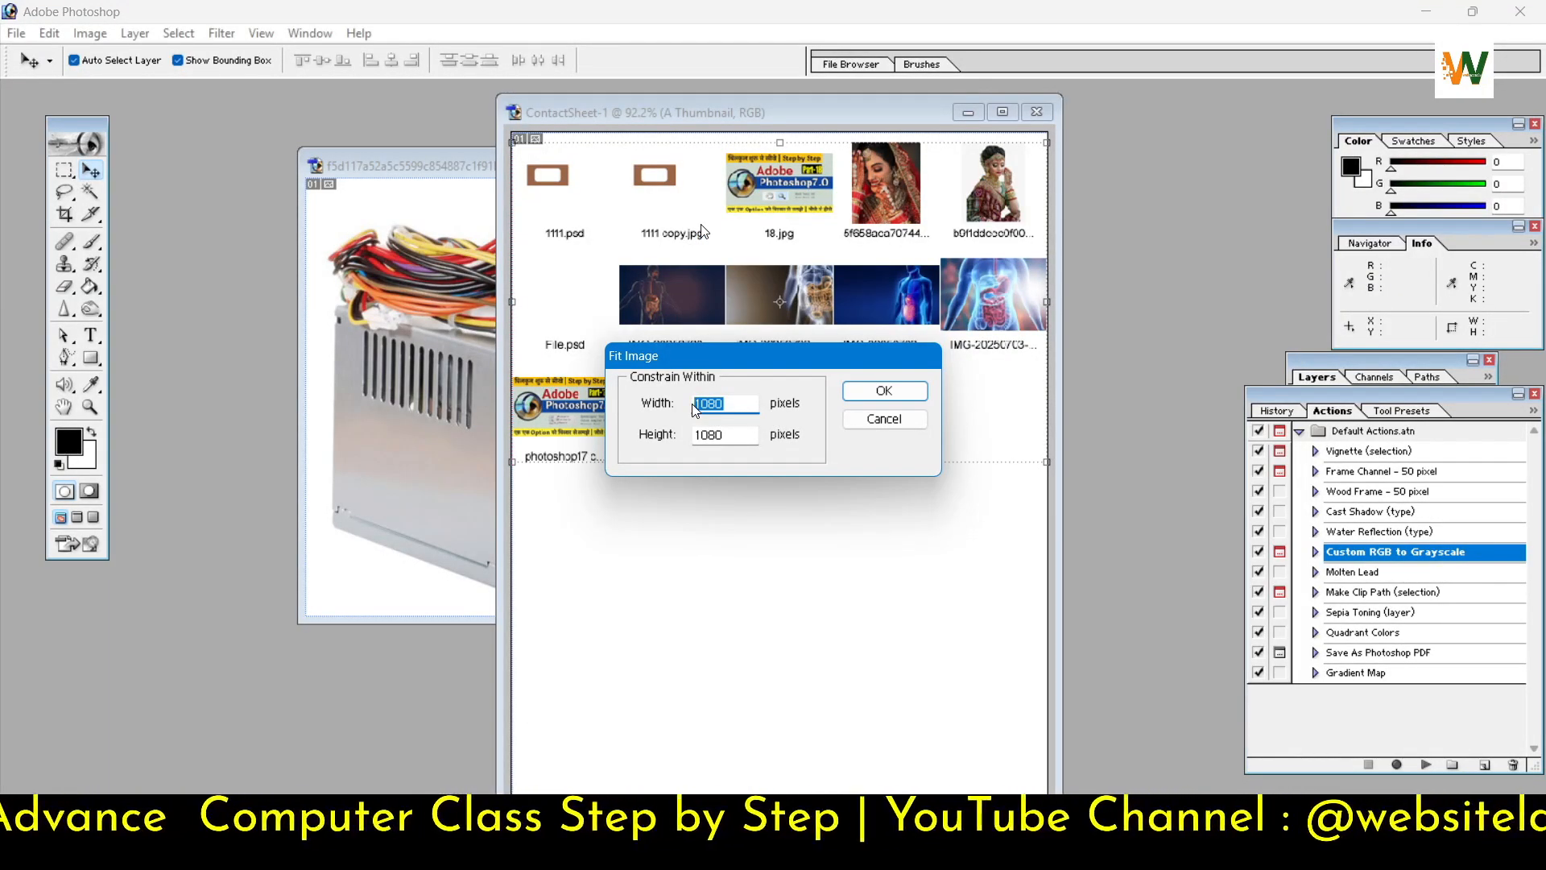
text(50)
drag(755, 437, 629, 452)
text(500)
click(915, 395)
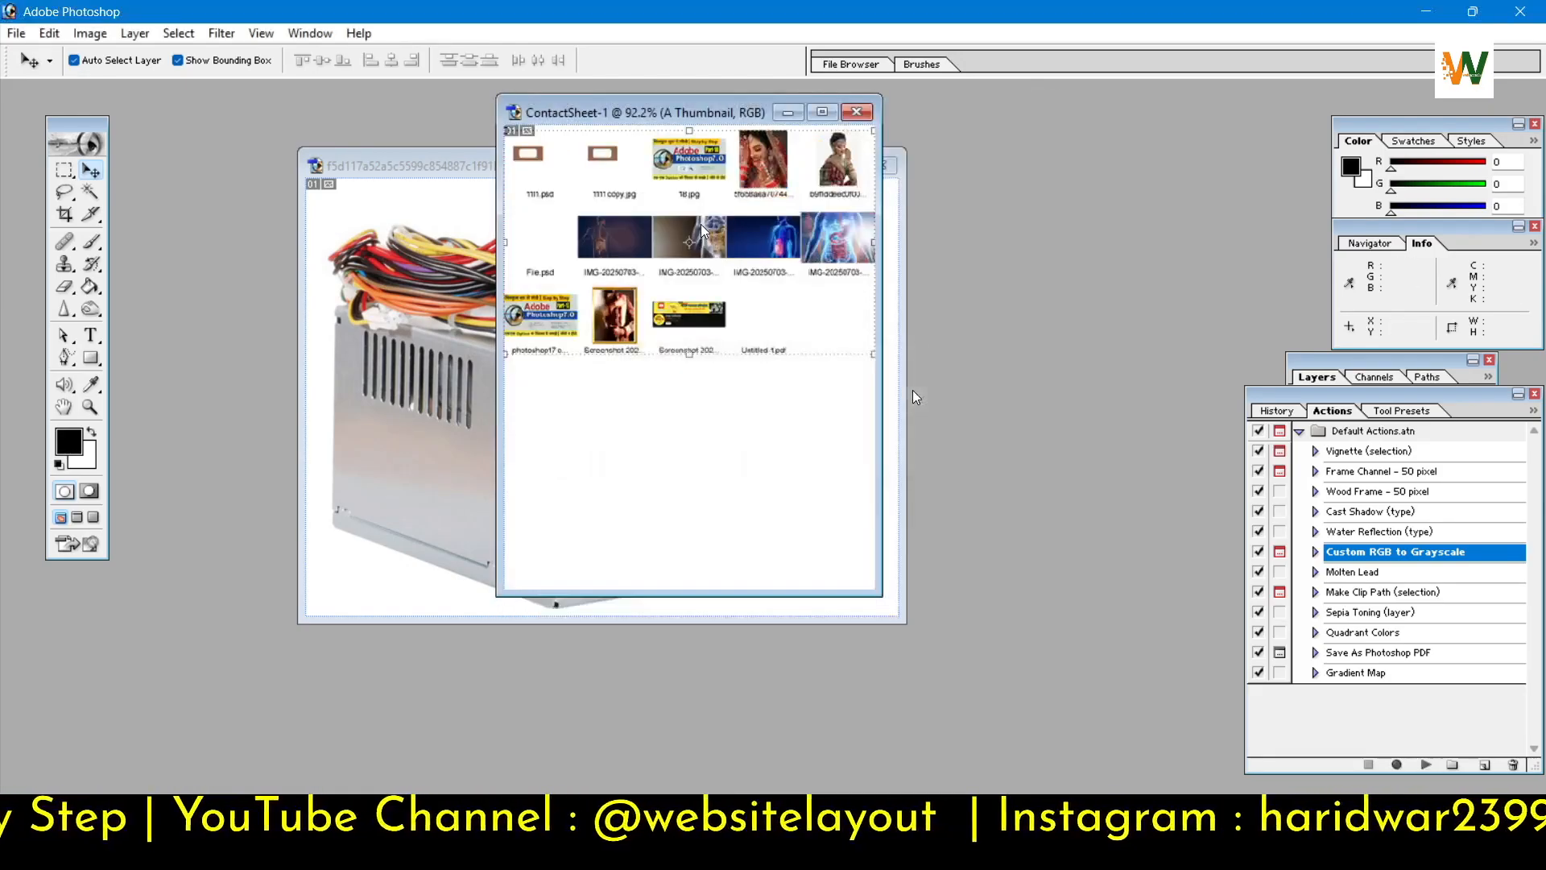
drag(605, 112, 722, 181)
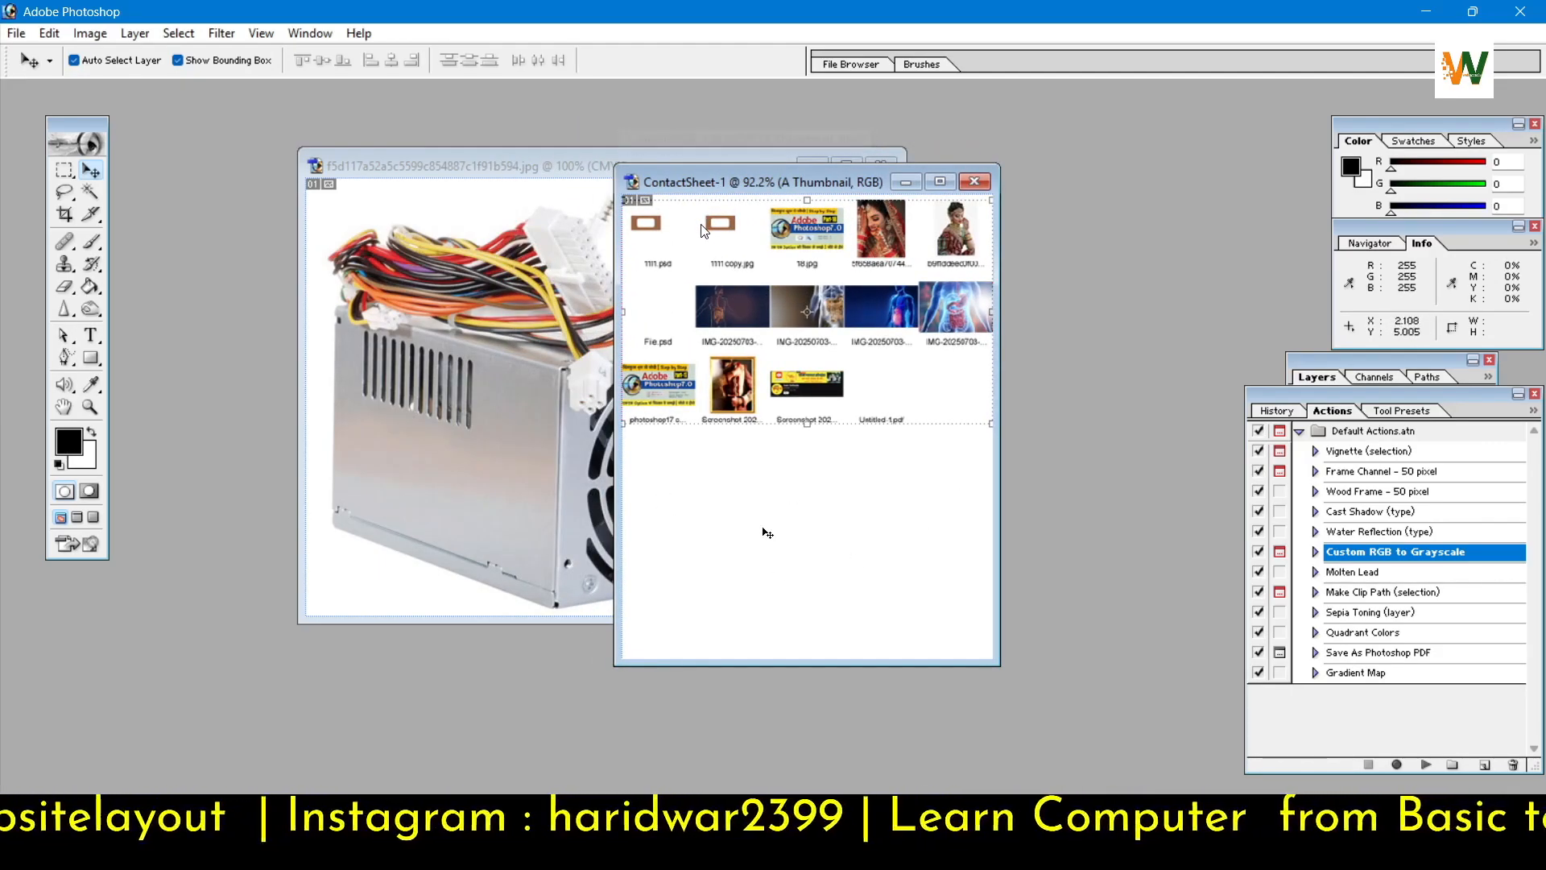
Step: Start a Multi-Page PDF to PSD conversion with webgreen Computer Class.pdf from the WDCC WEB folder as source
click(16, 33)
mouse_move(65, 412)
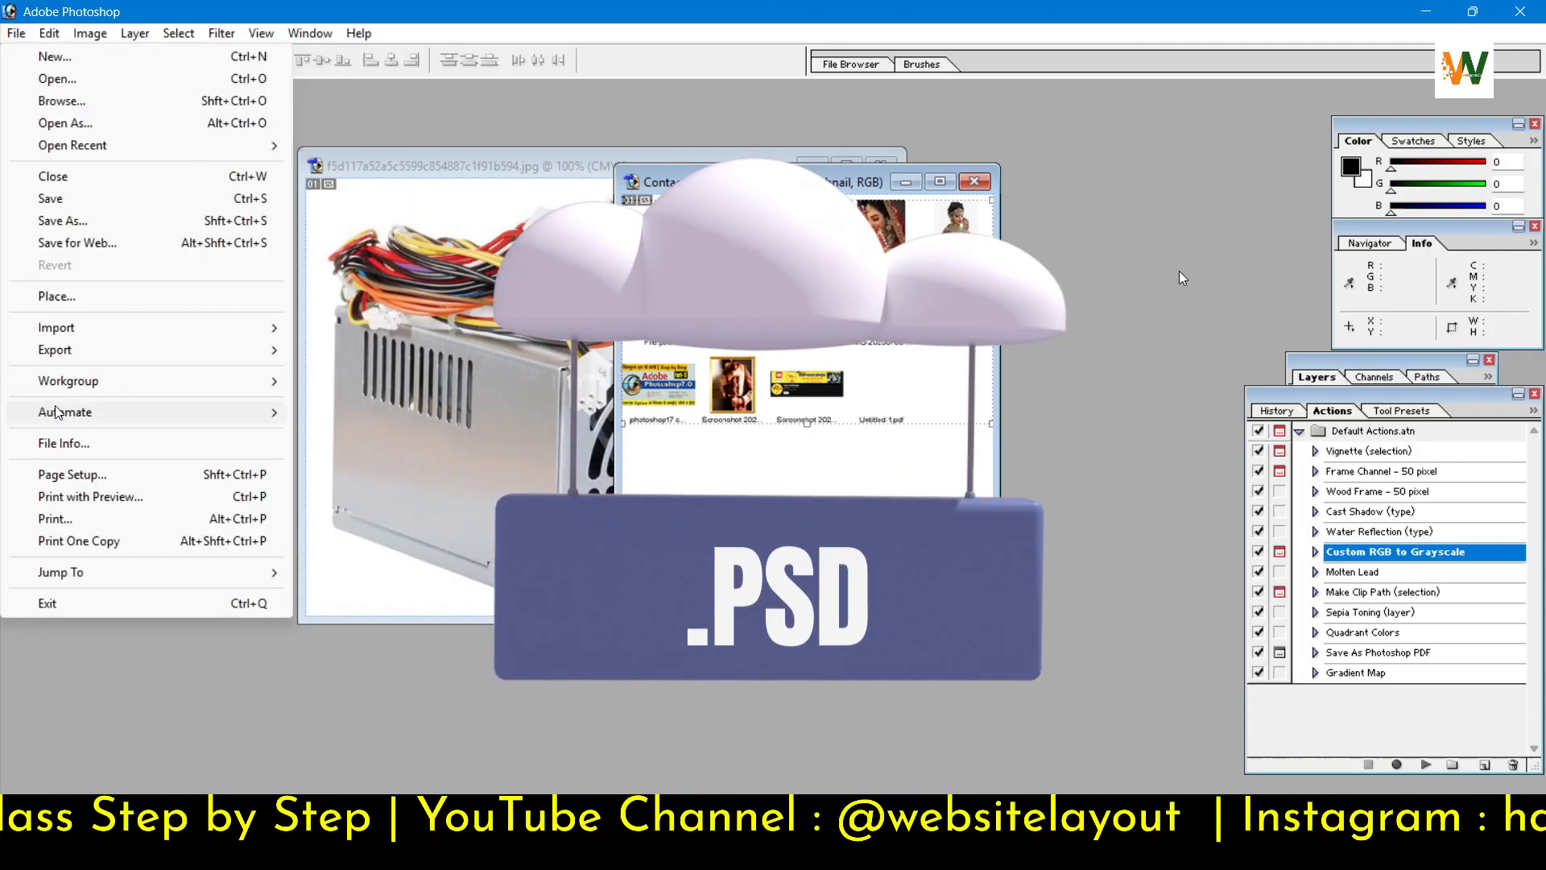
mouse_move(81, 412)
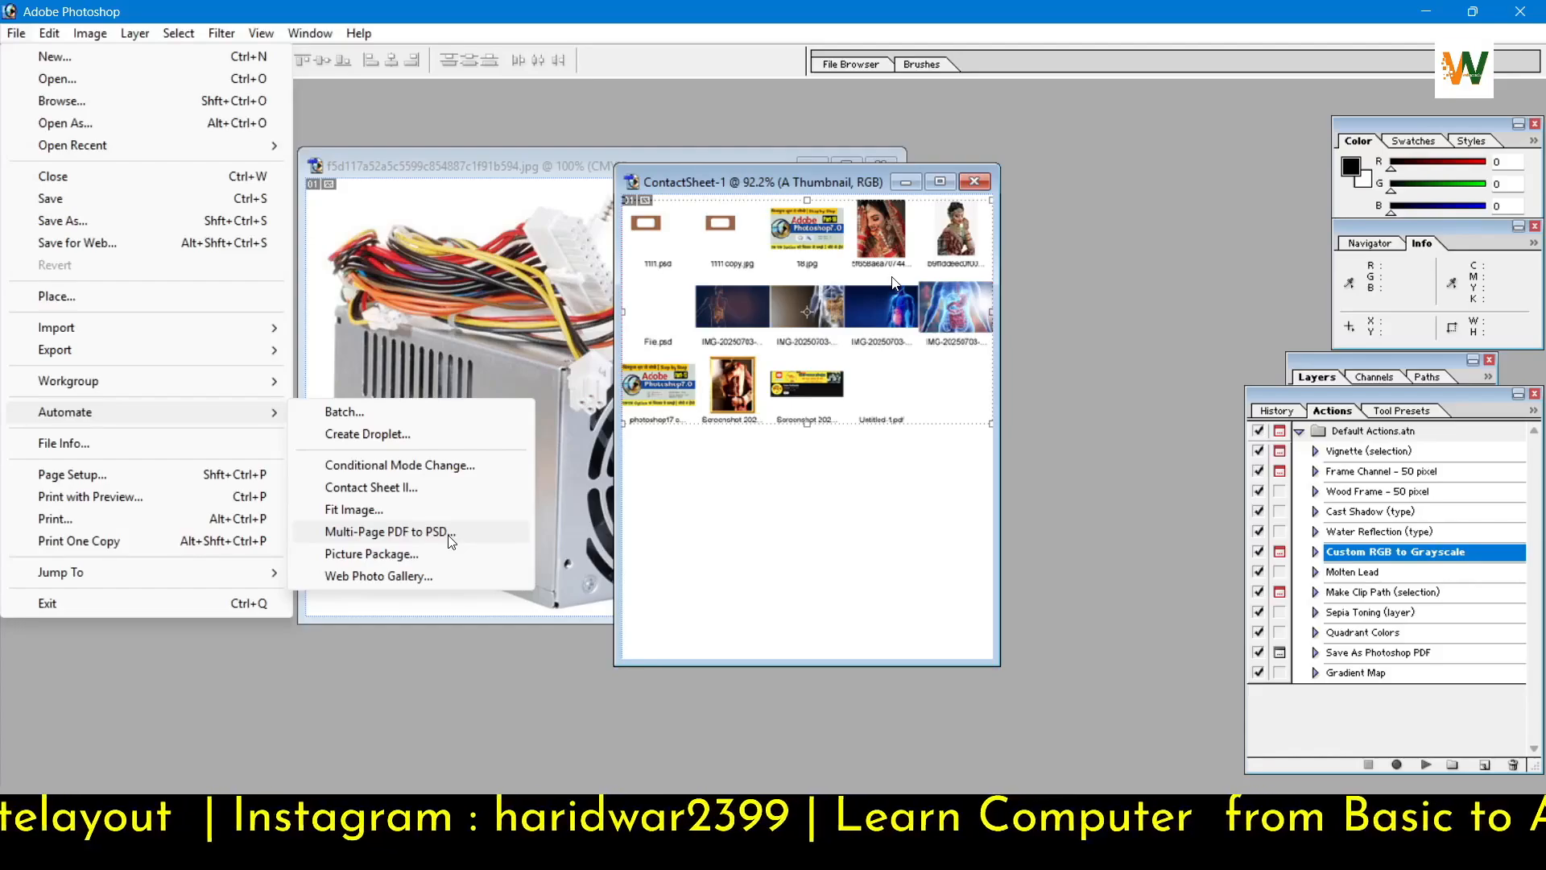
click(387, 531)
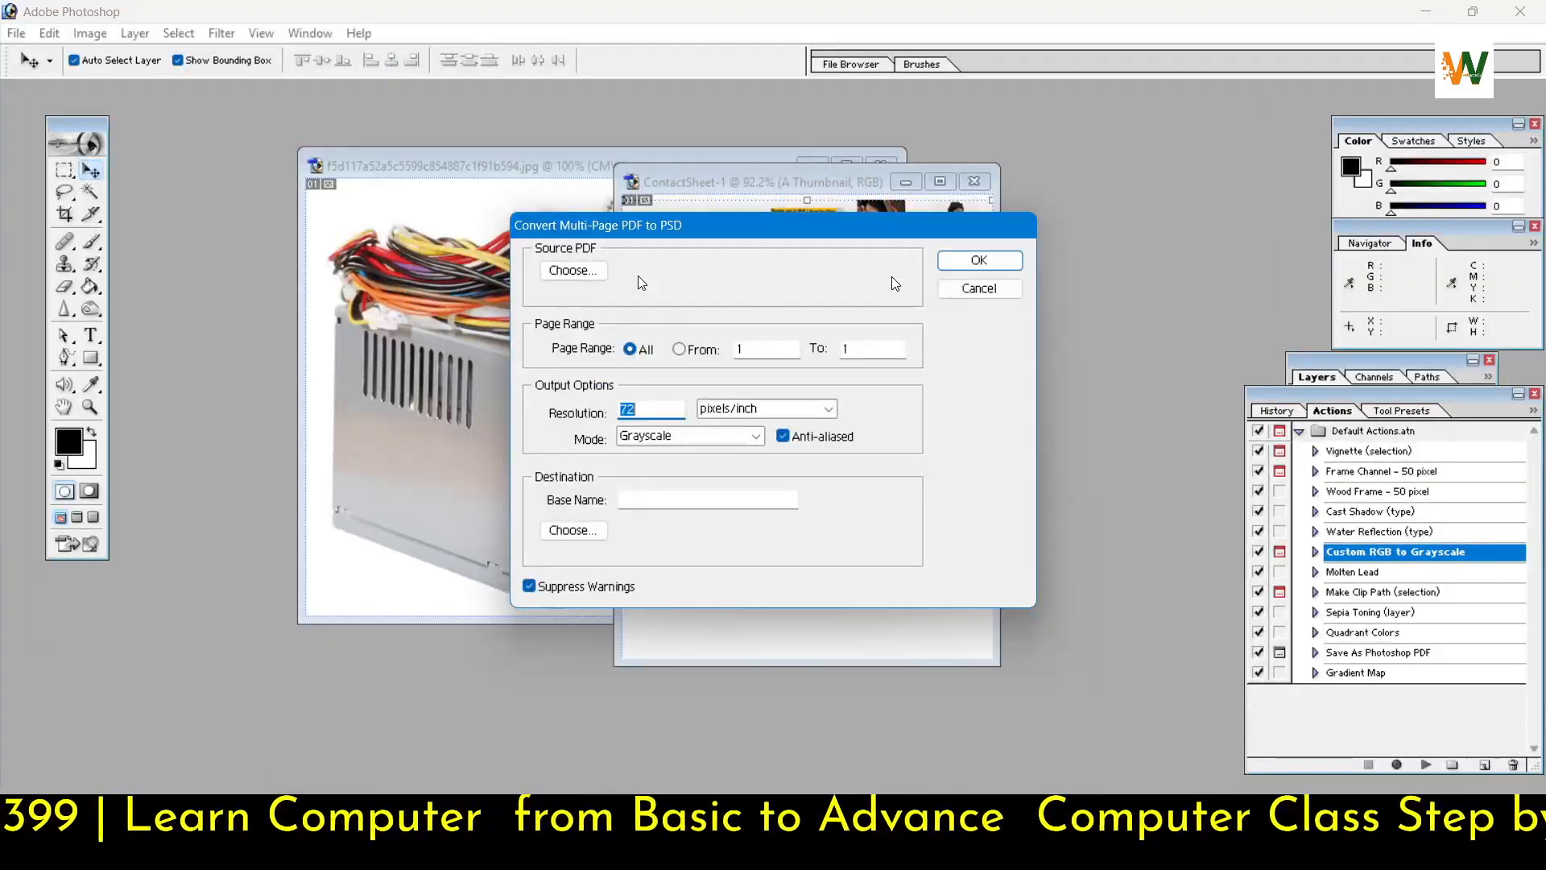
click(569, 271)
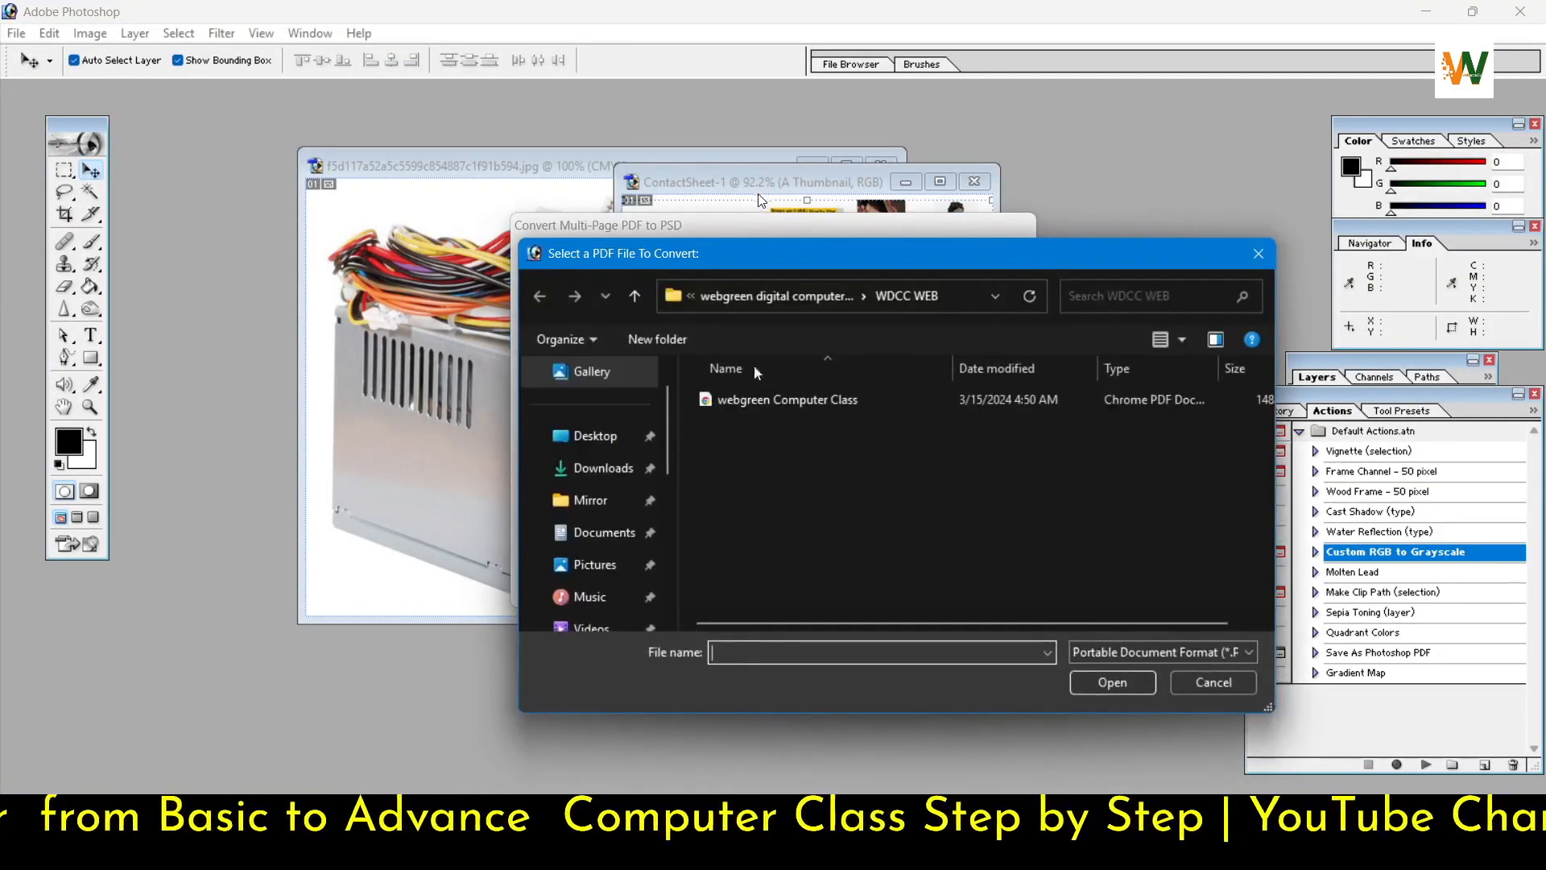
click(773, 400)
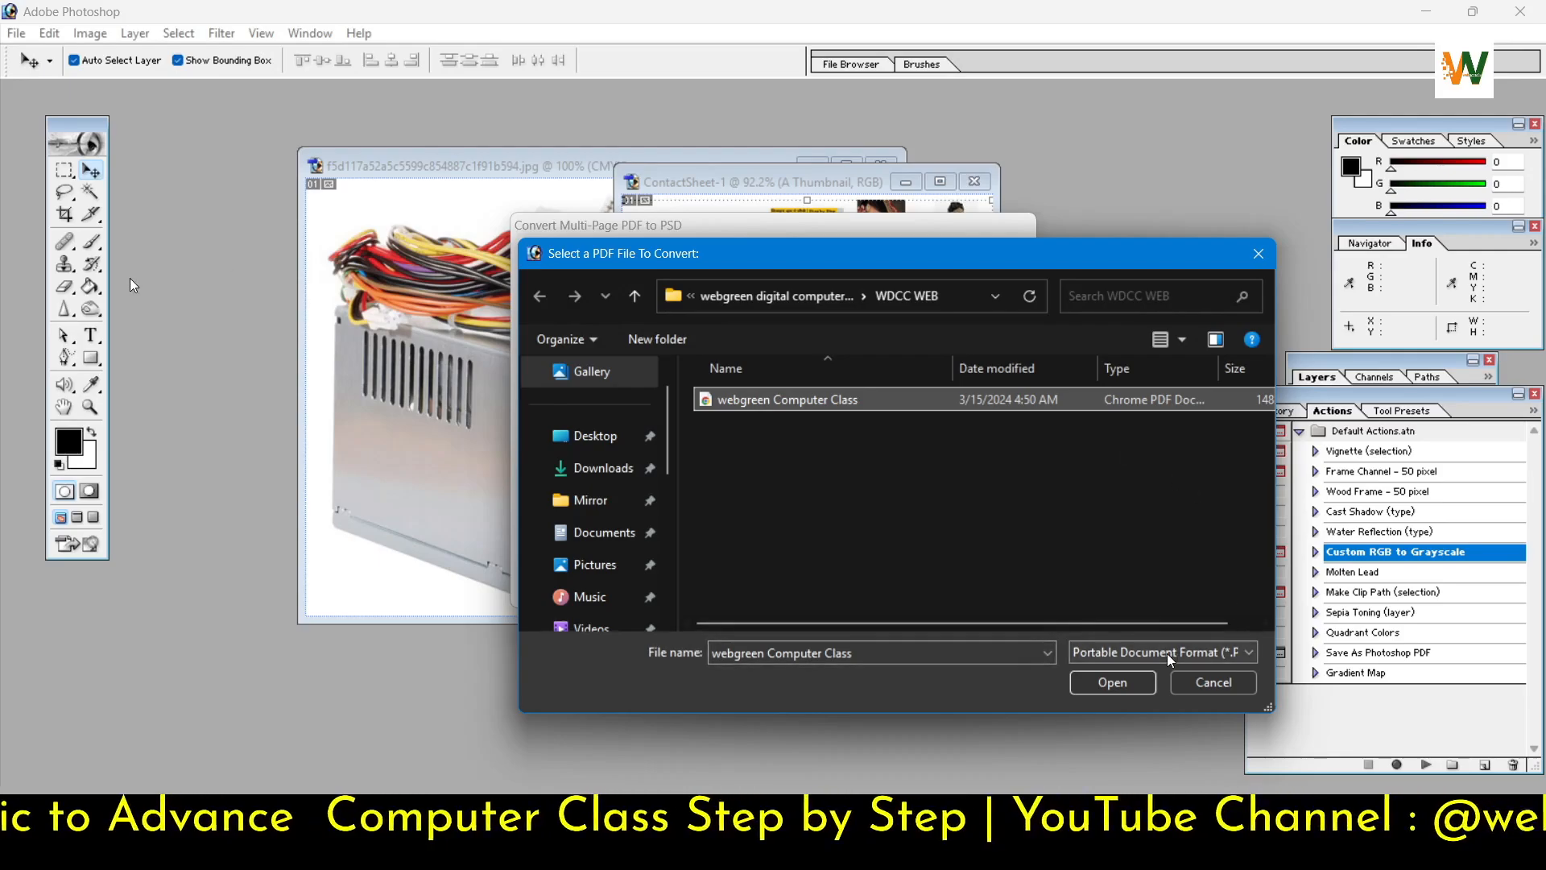
click(1113, 682)
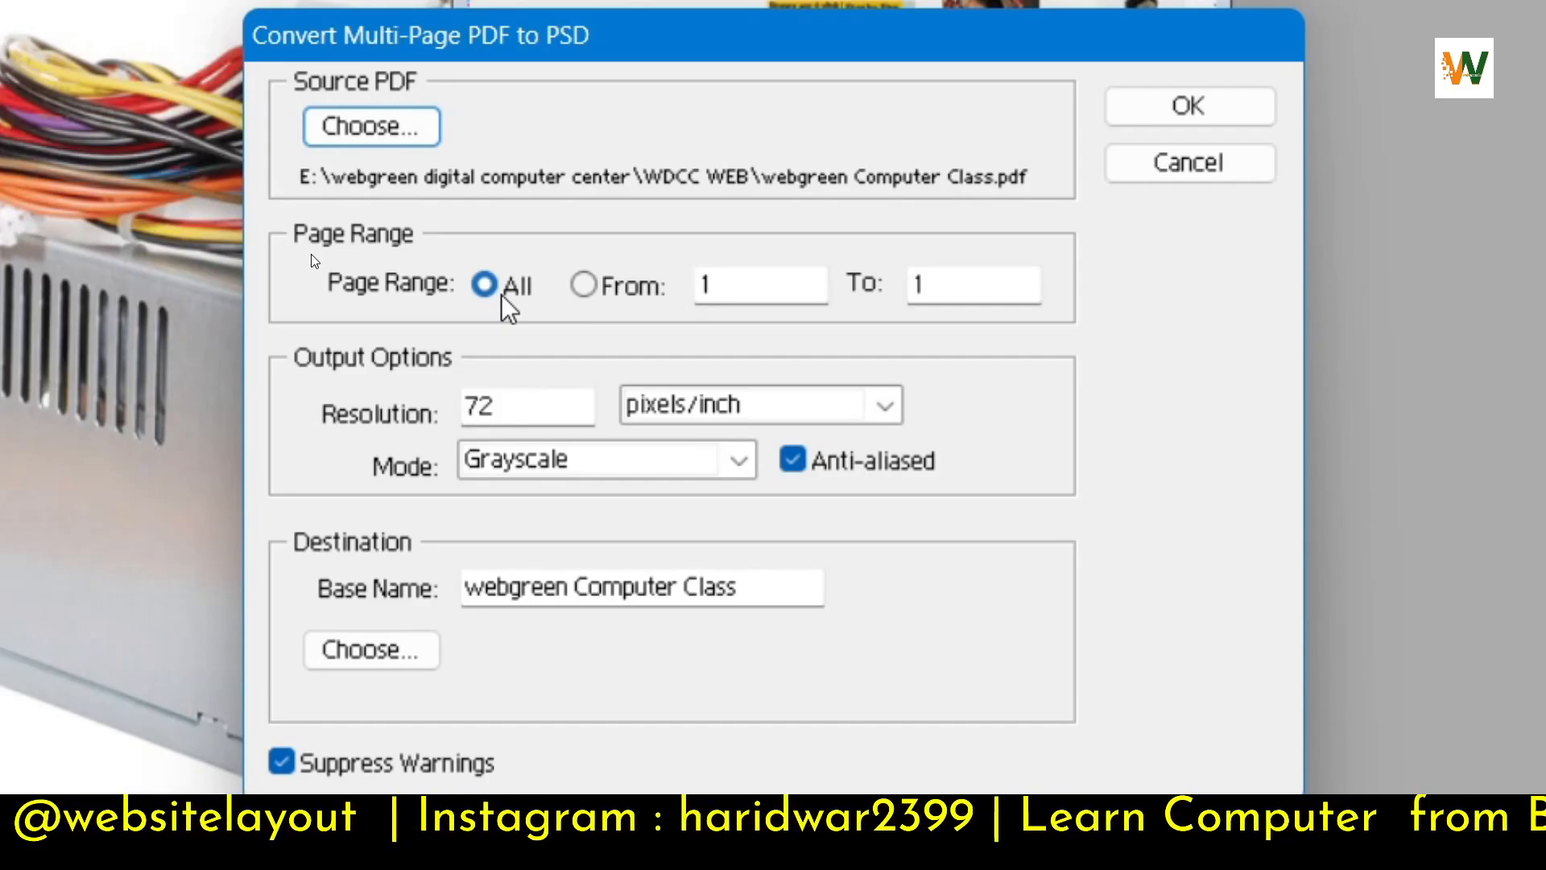
Step: Limit the conversion to pages 1 to 1 and set the output mode to RGB Color, keeping pixels/inch
click(583, 285)
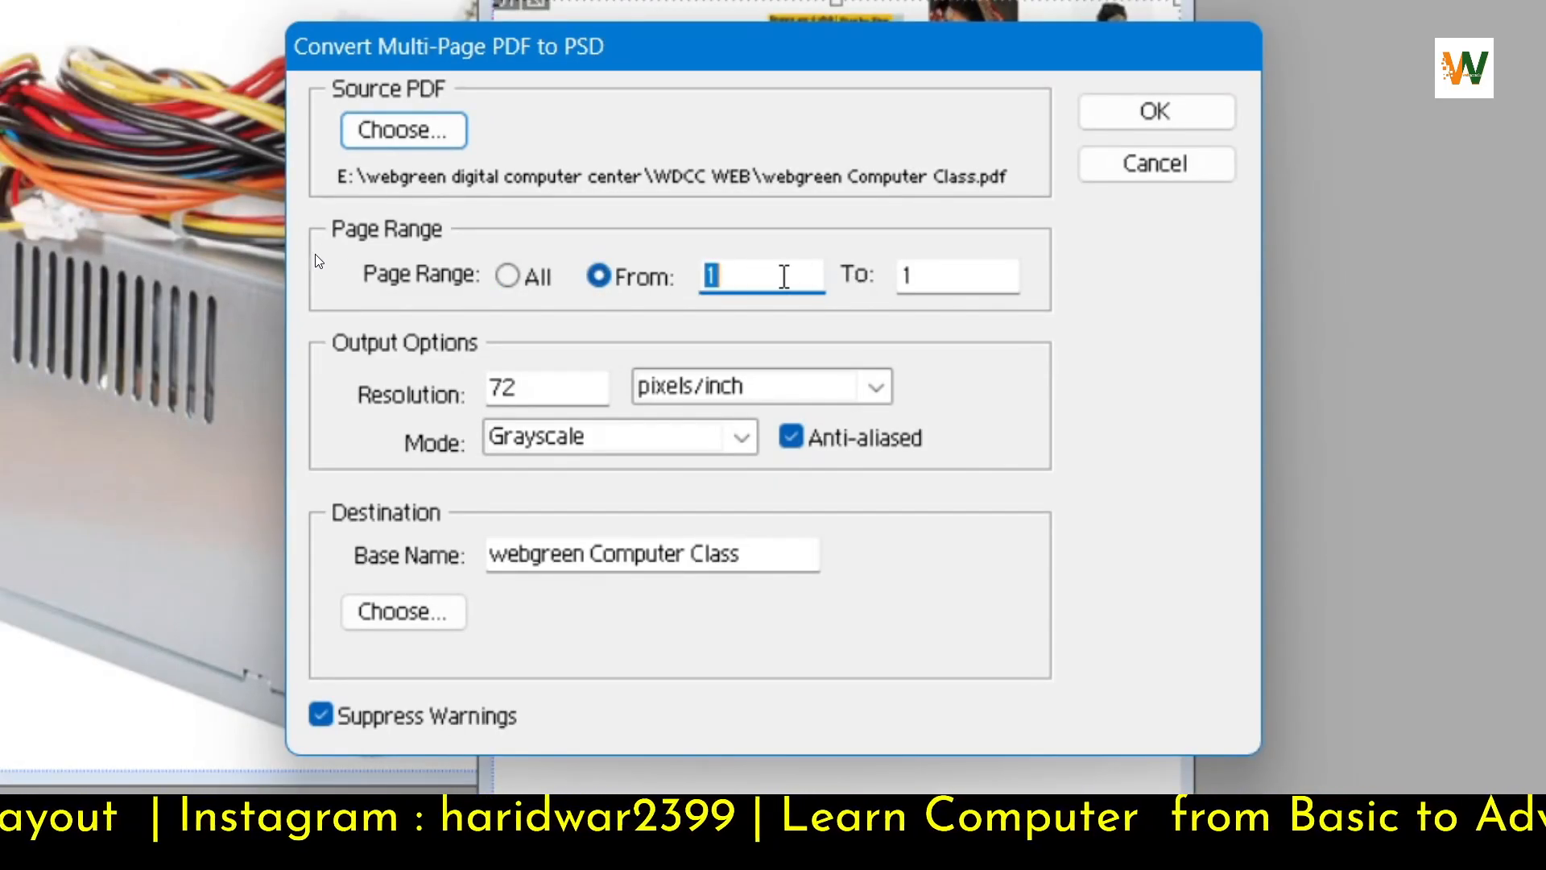
click(968, 280)
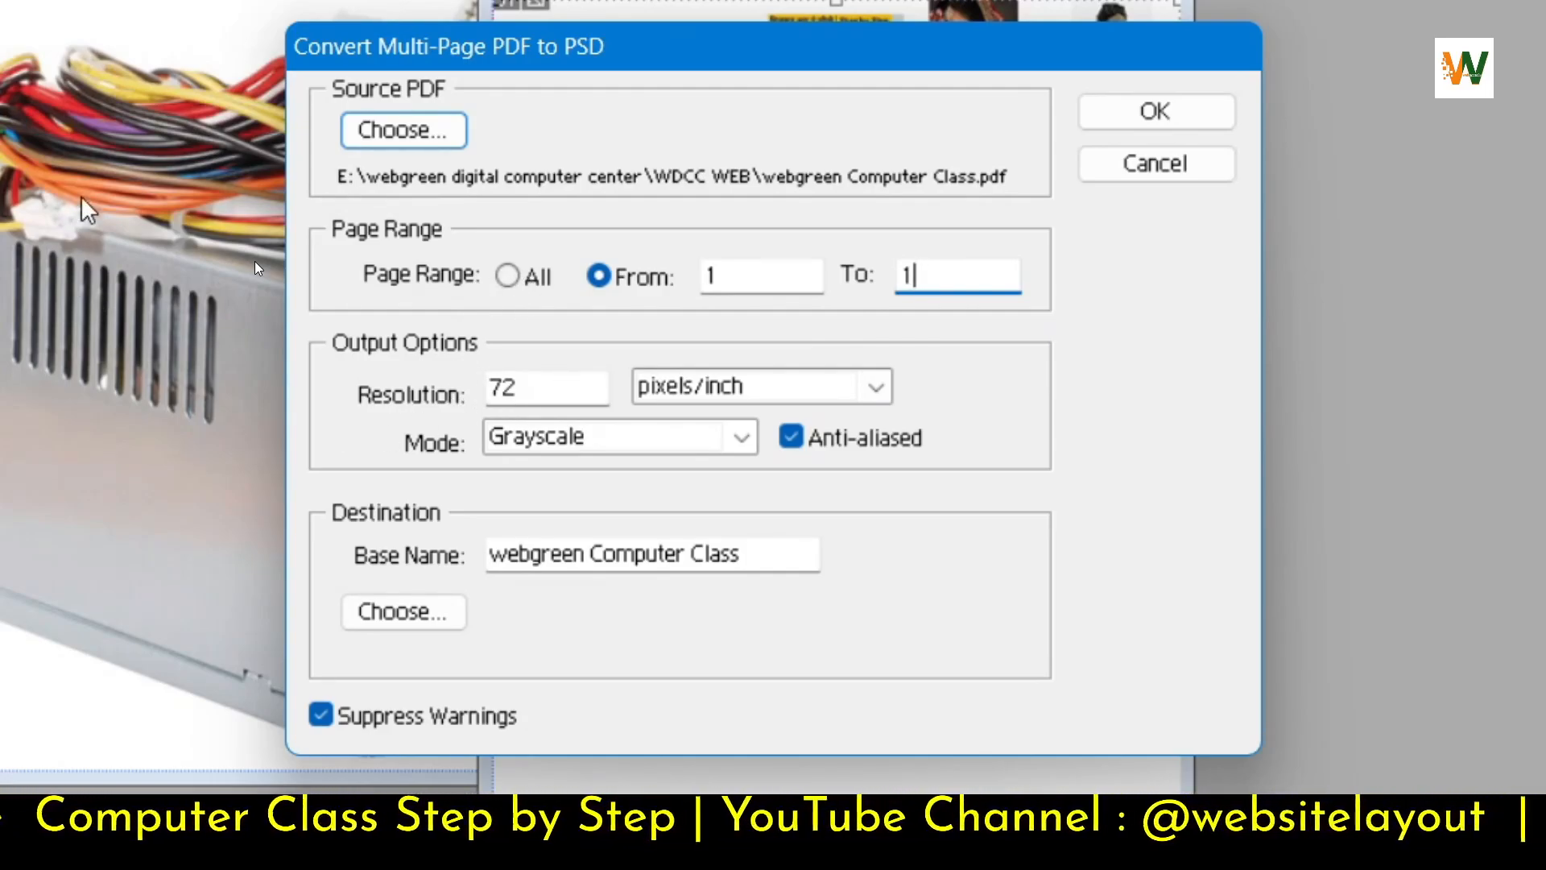
click(876, 387)
click(1009, 426)
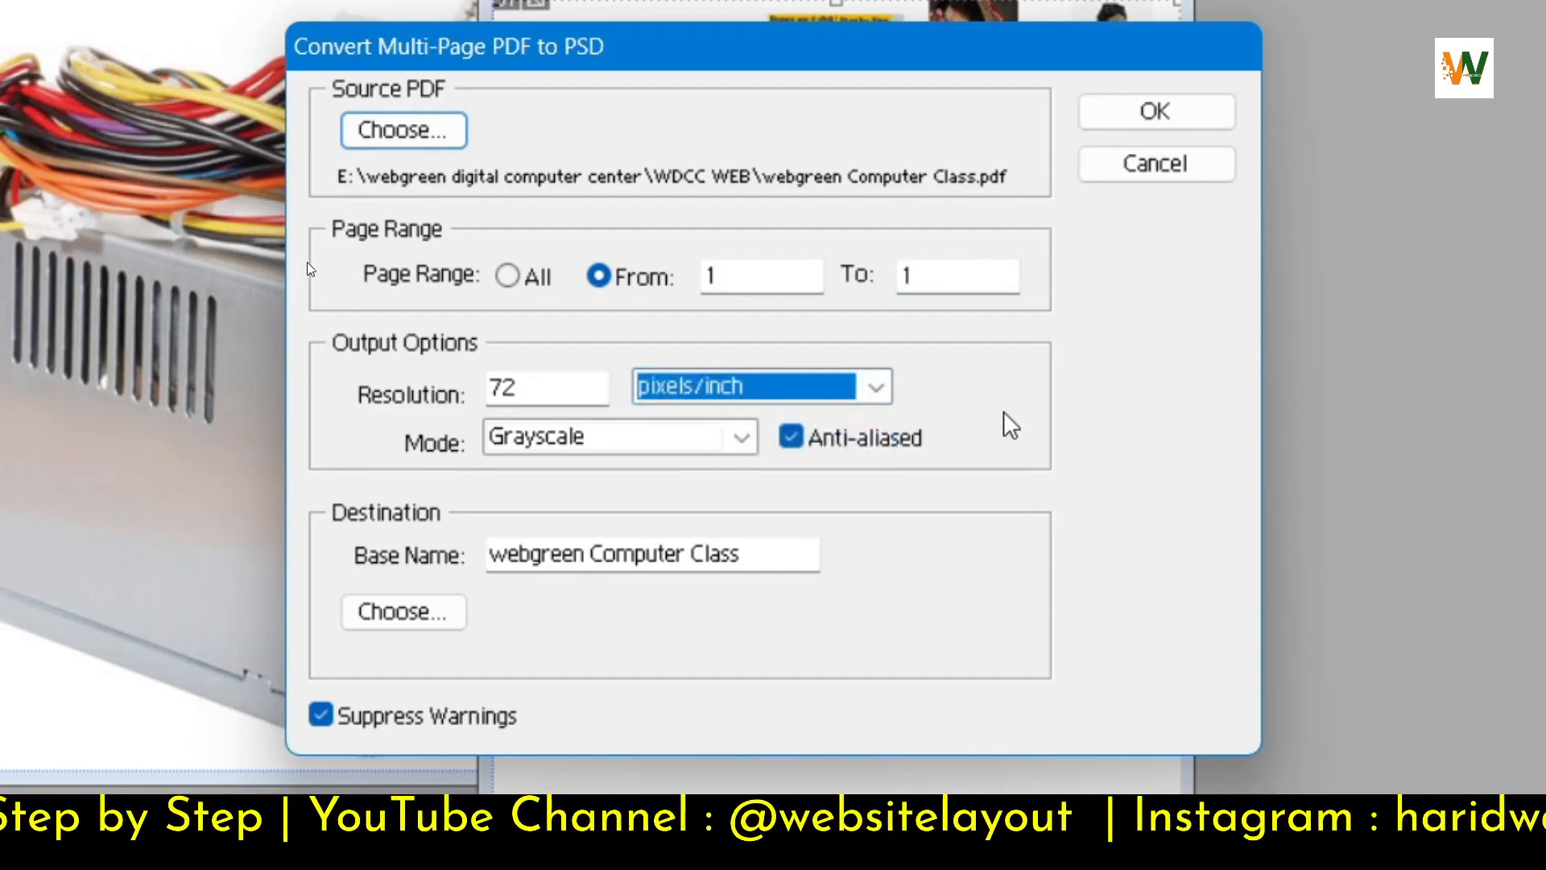
click(740, 437)
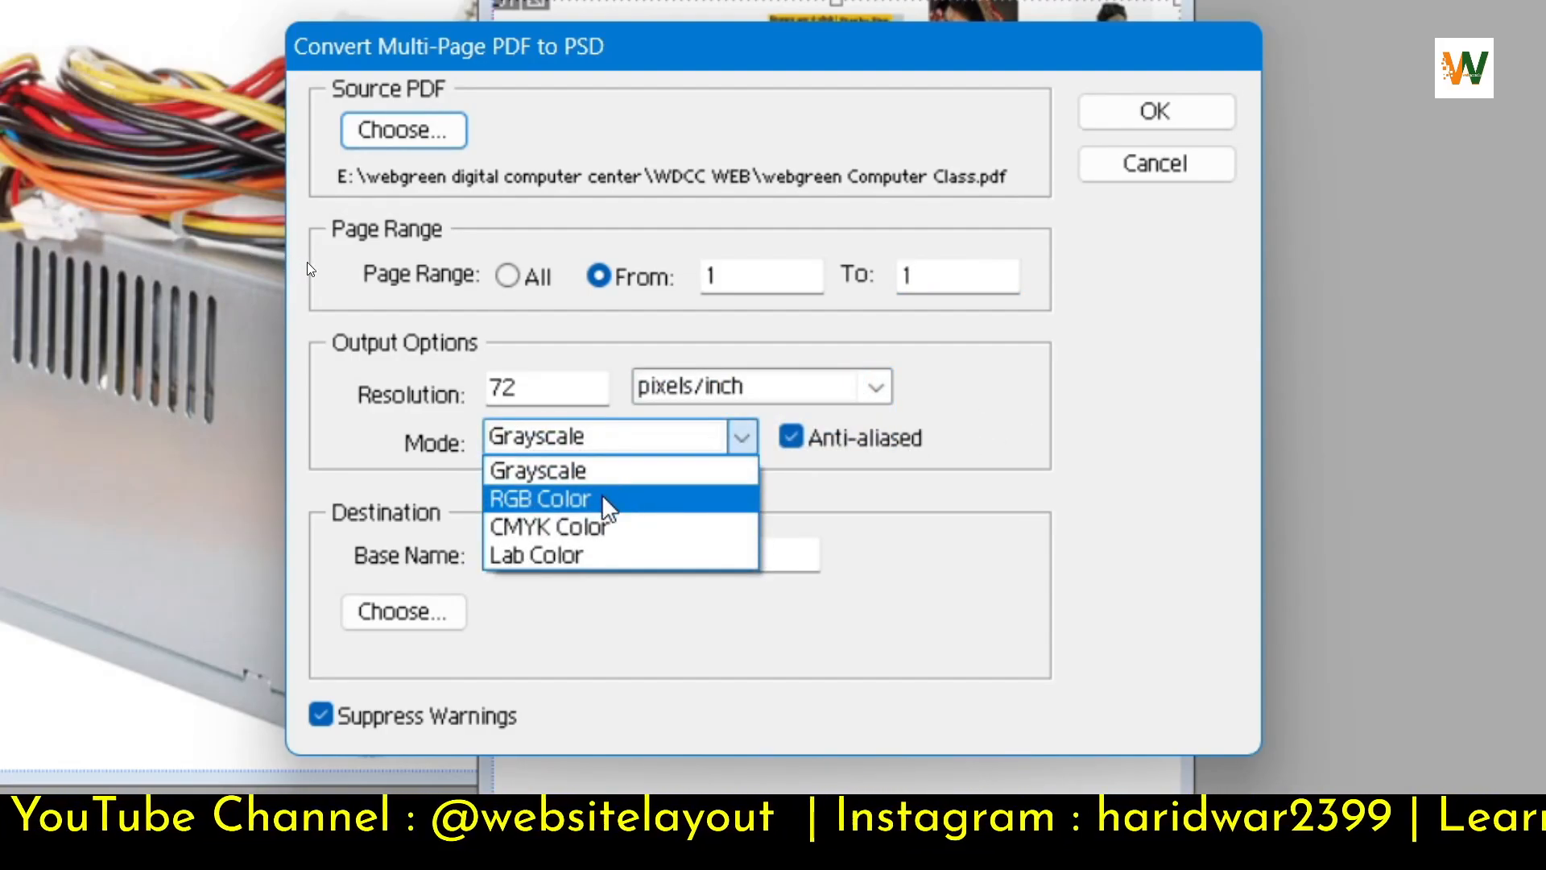
click(621, 500)
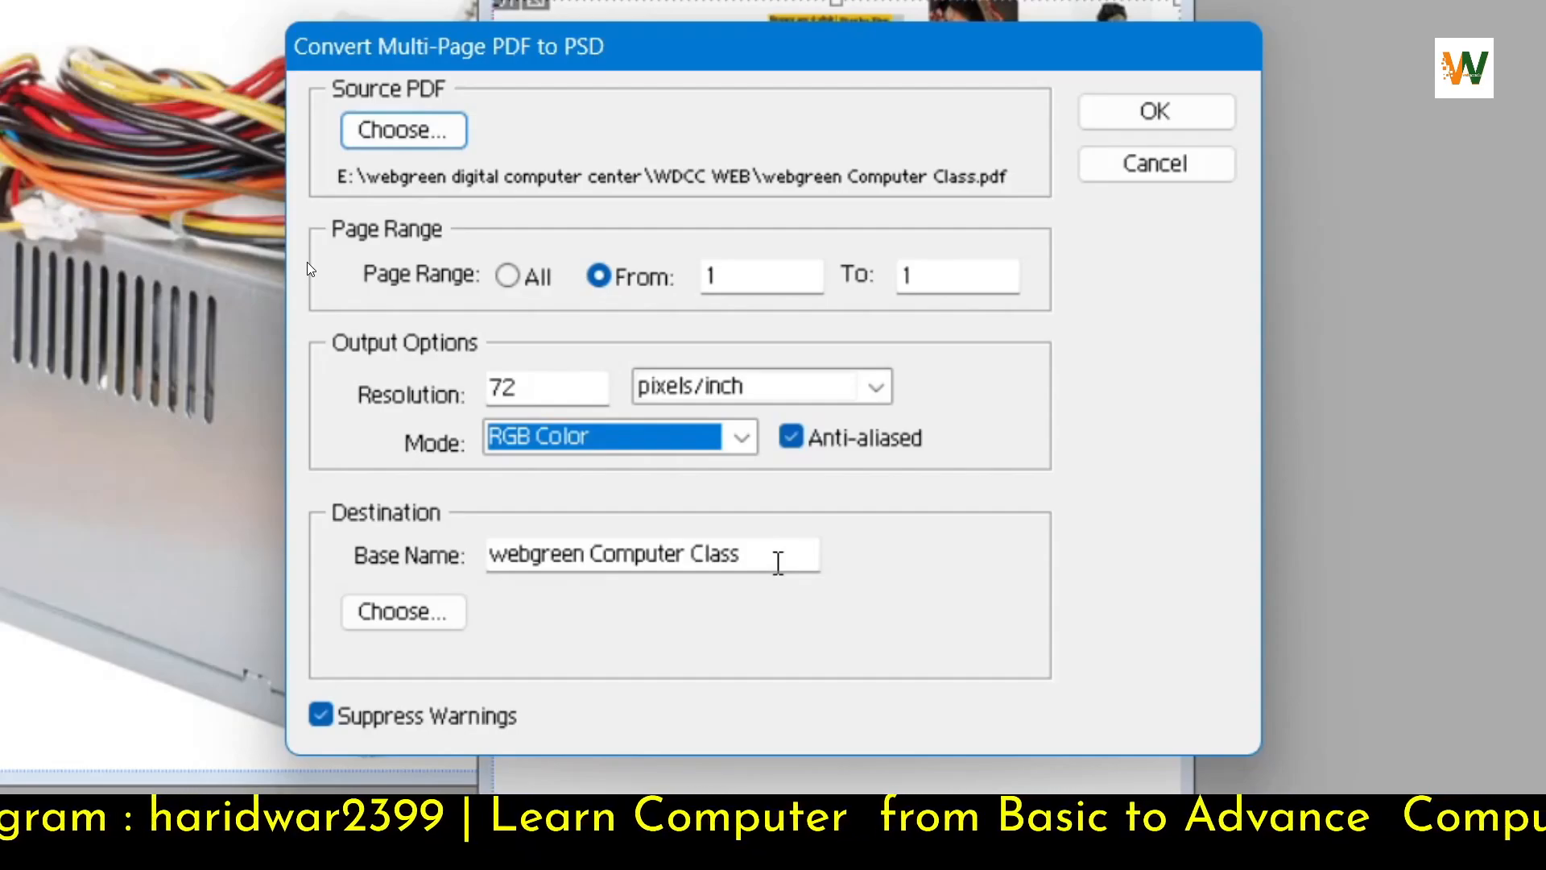
Step: Create a folder named 123 in Documents as the destination, keep the base name webgreen Computer Class, and run the conversion
click(778, 562)
drag(740, 553, 473, 554)
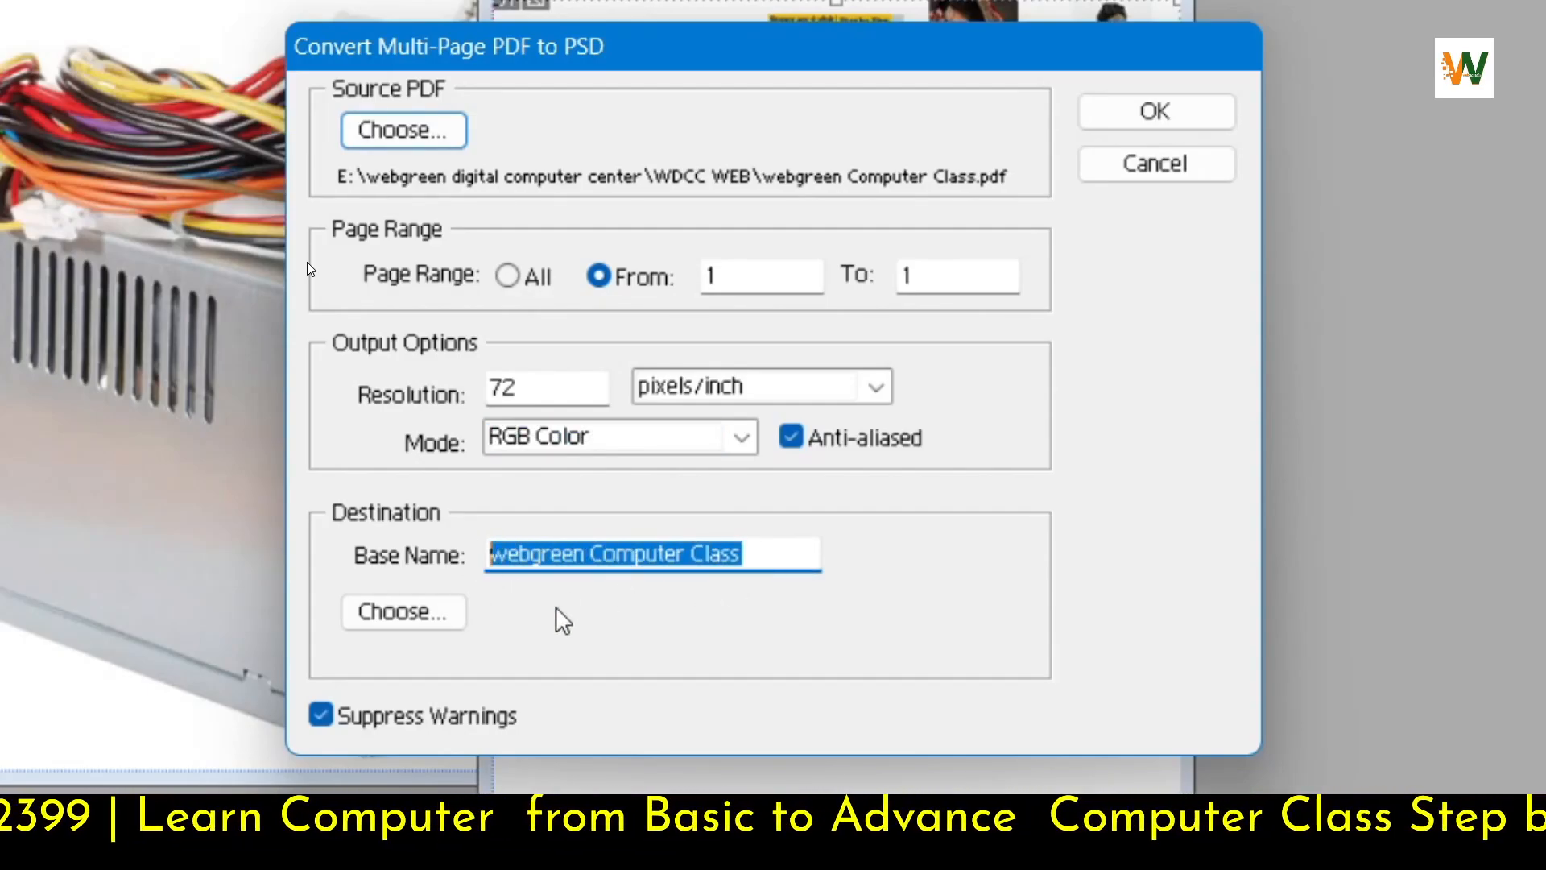
click(400, 618)
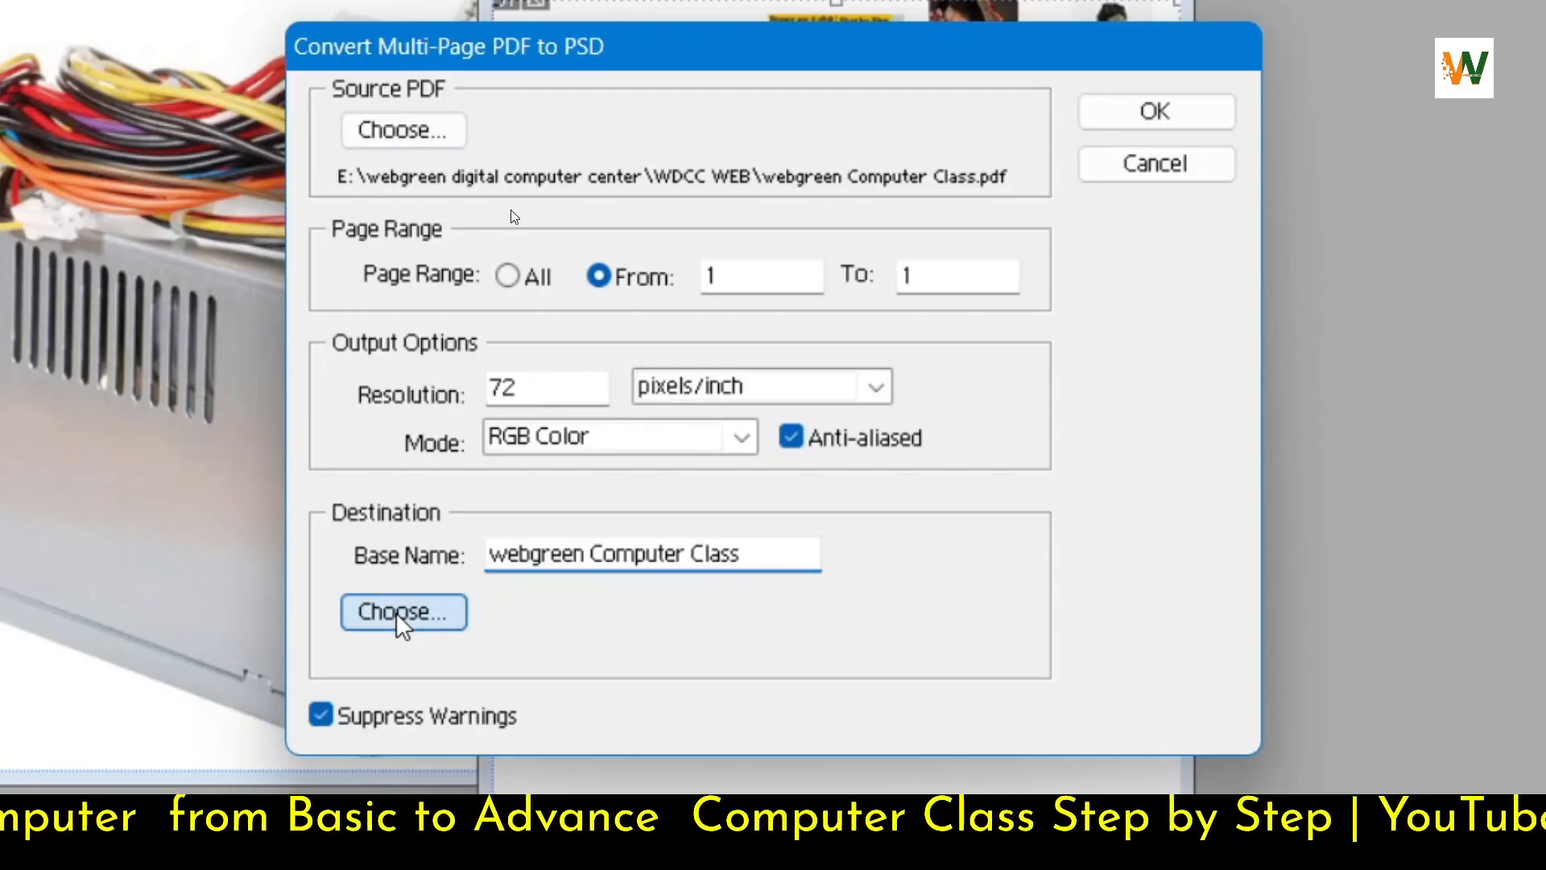
click(653, 314)
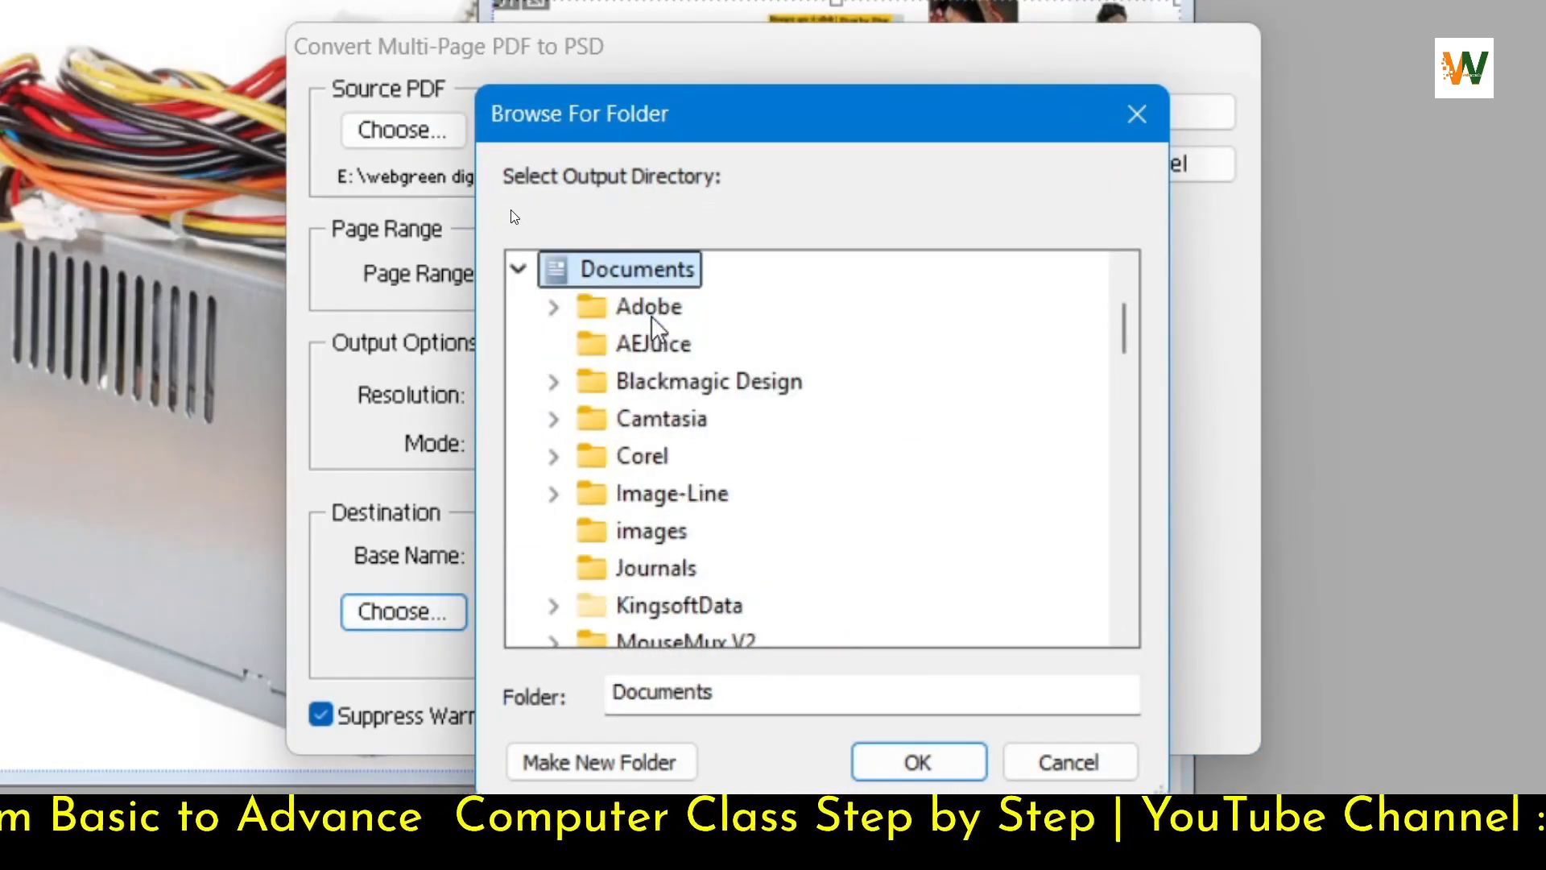
click(600, 762)
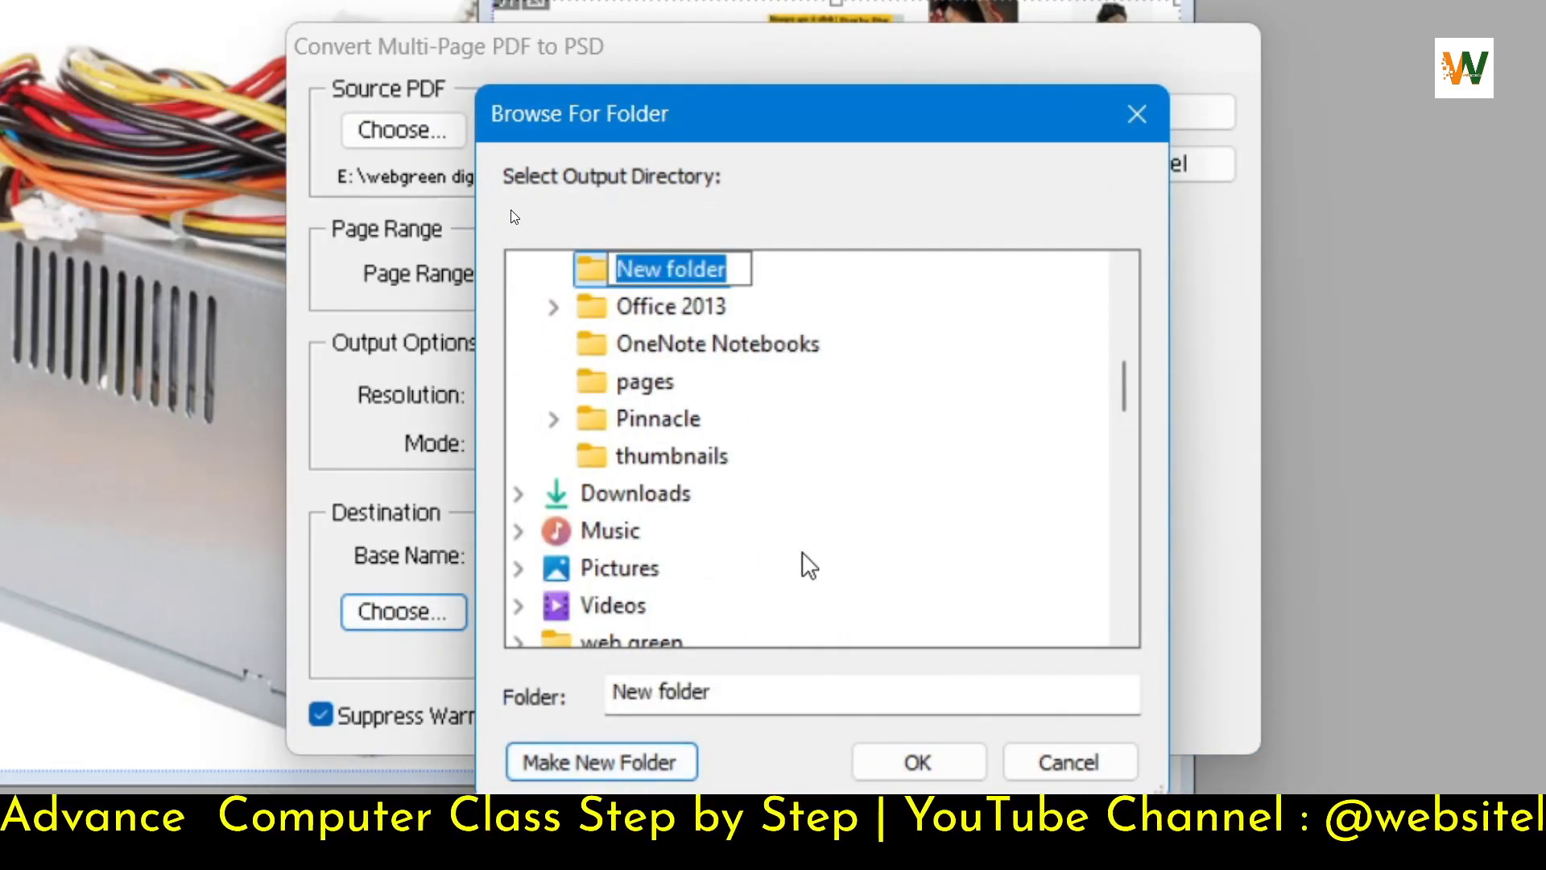
text(123)
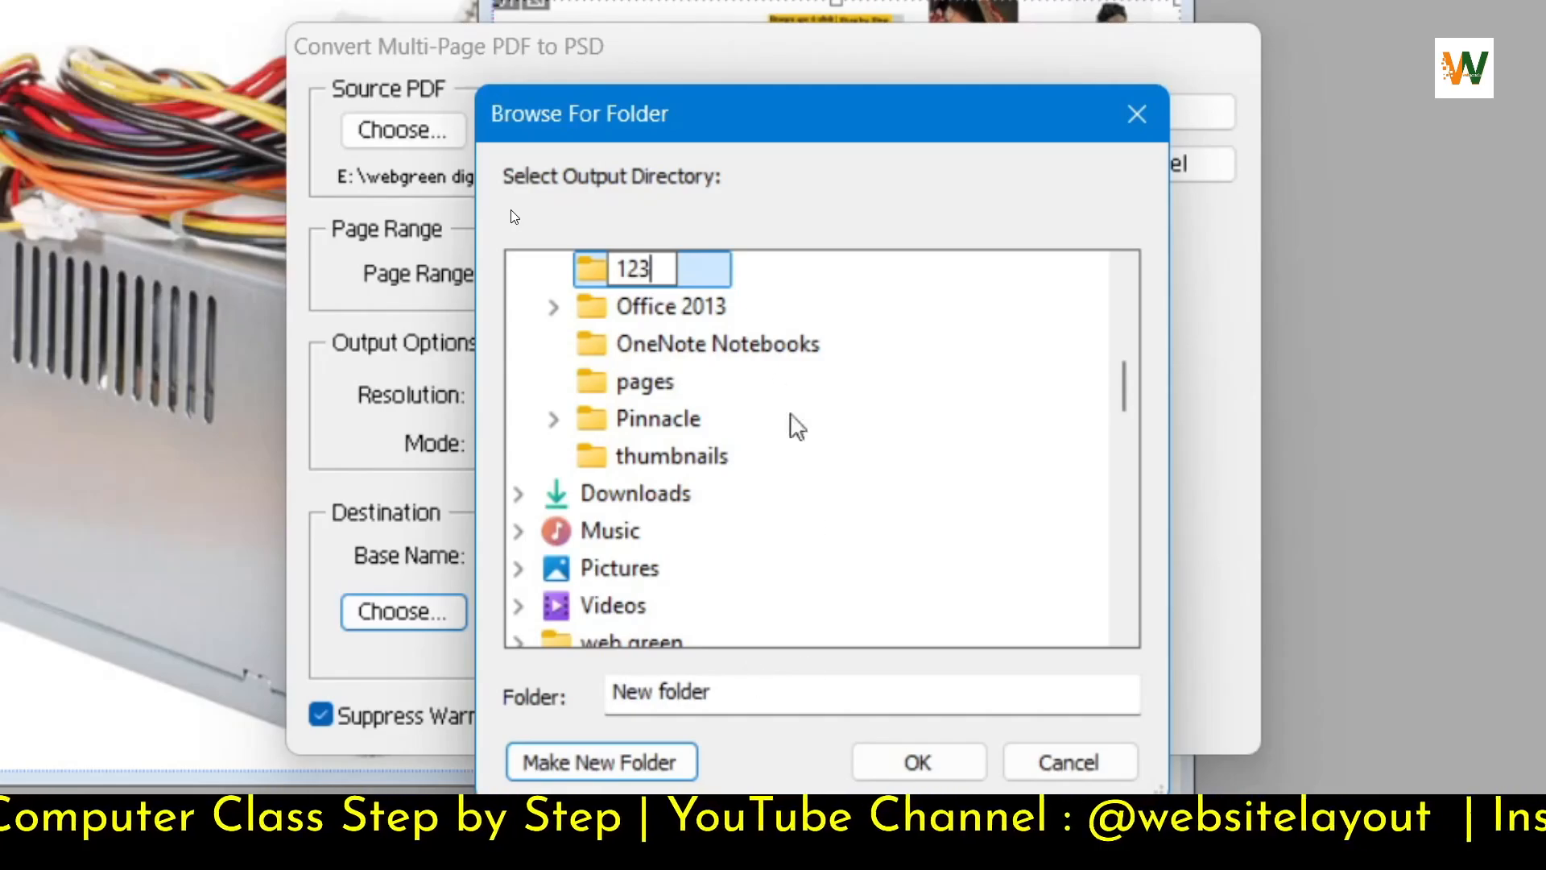
key(Return)
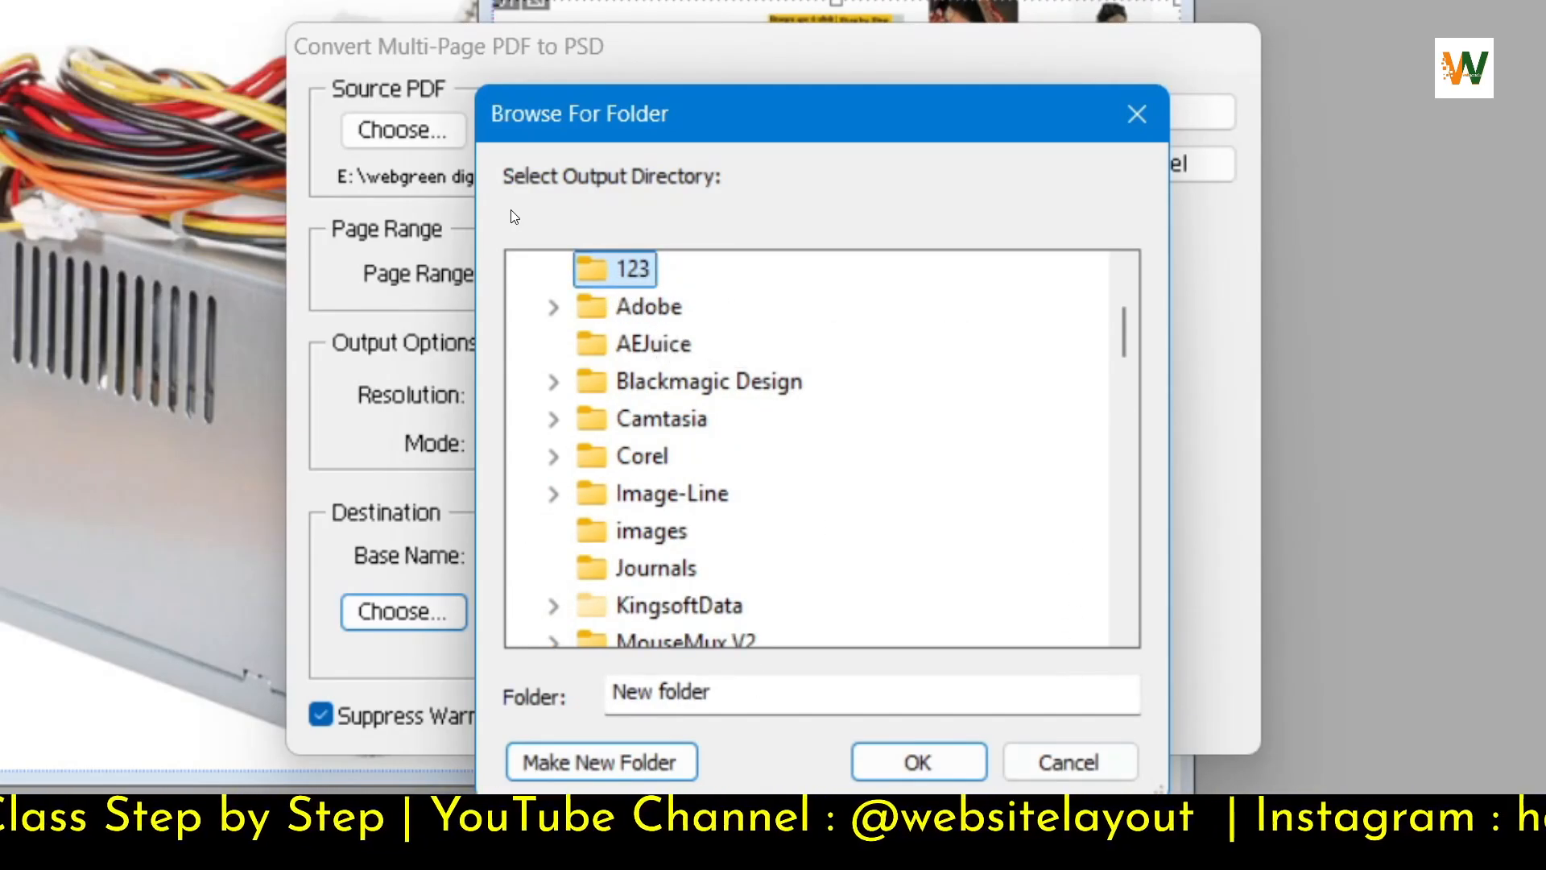
click(890, 765)
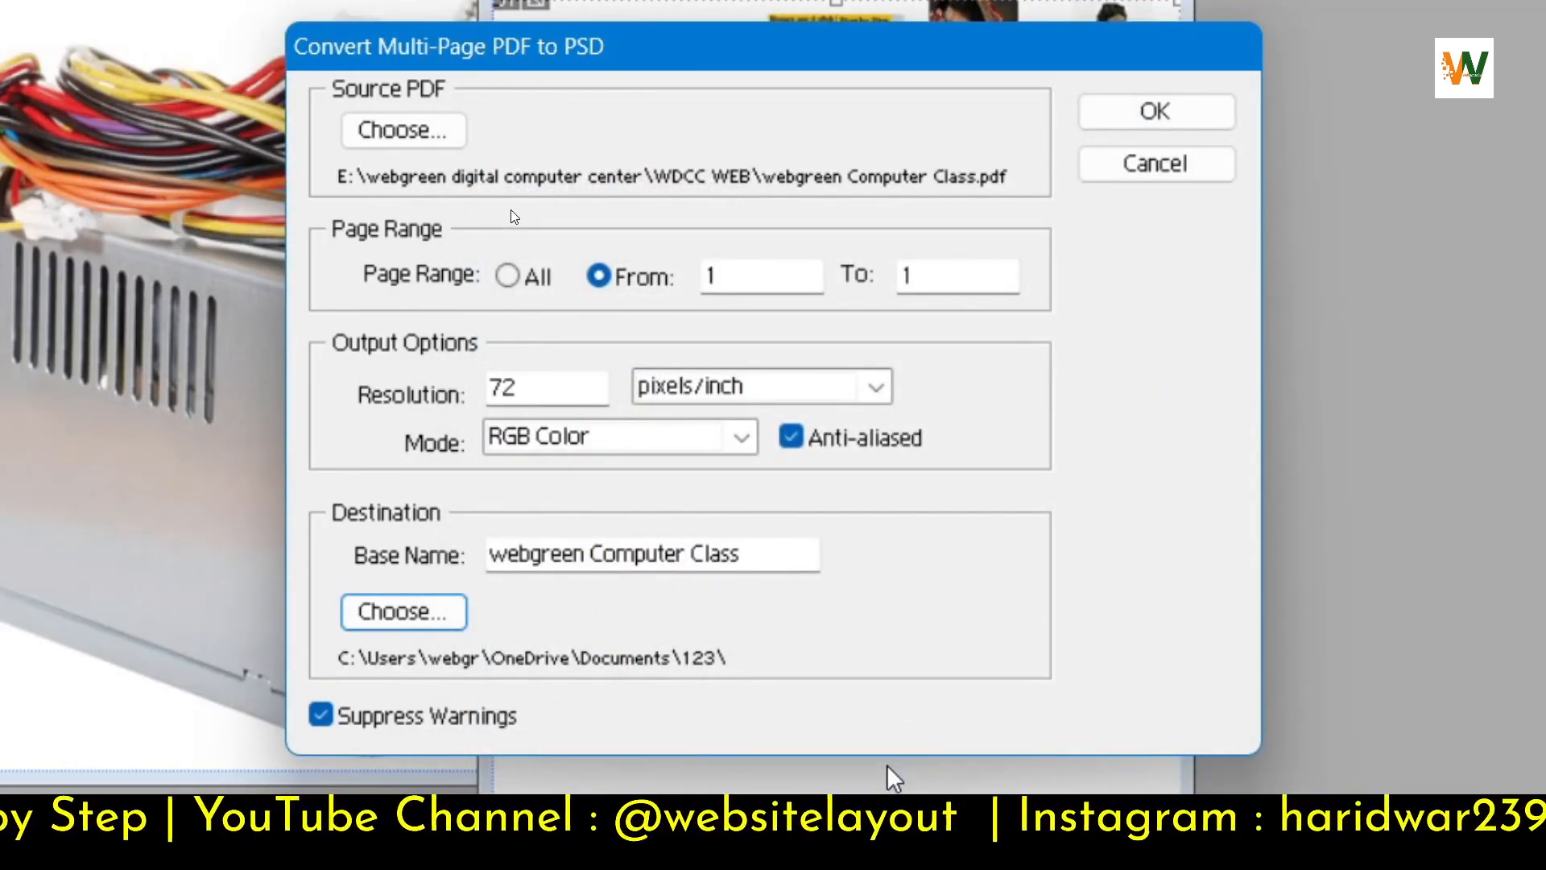
click(1175, 119)
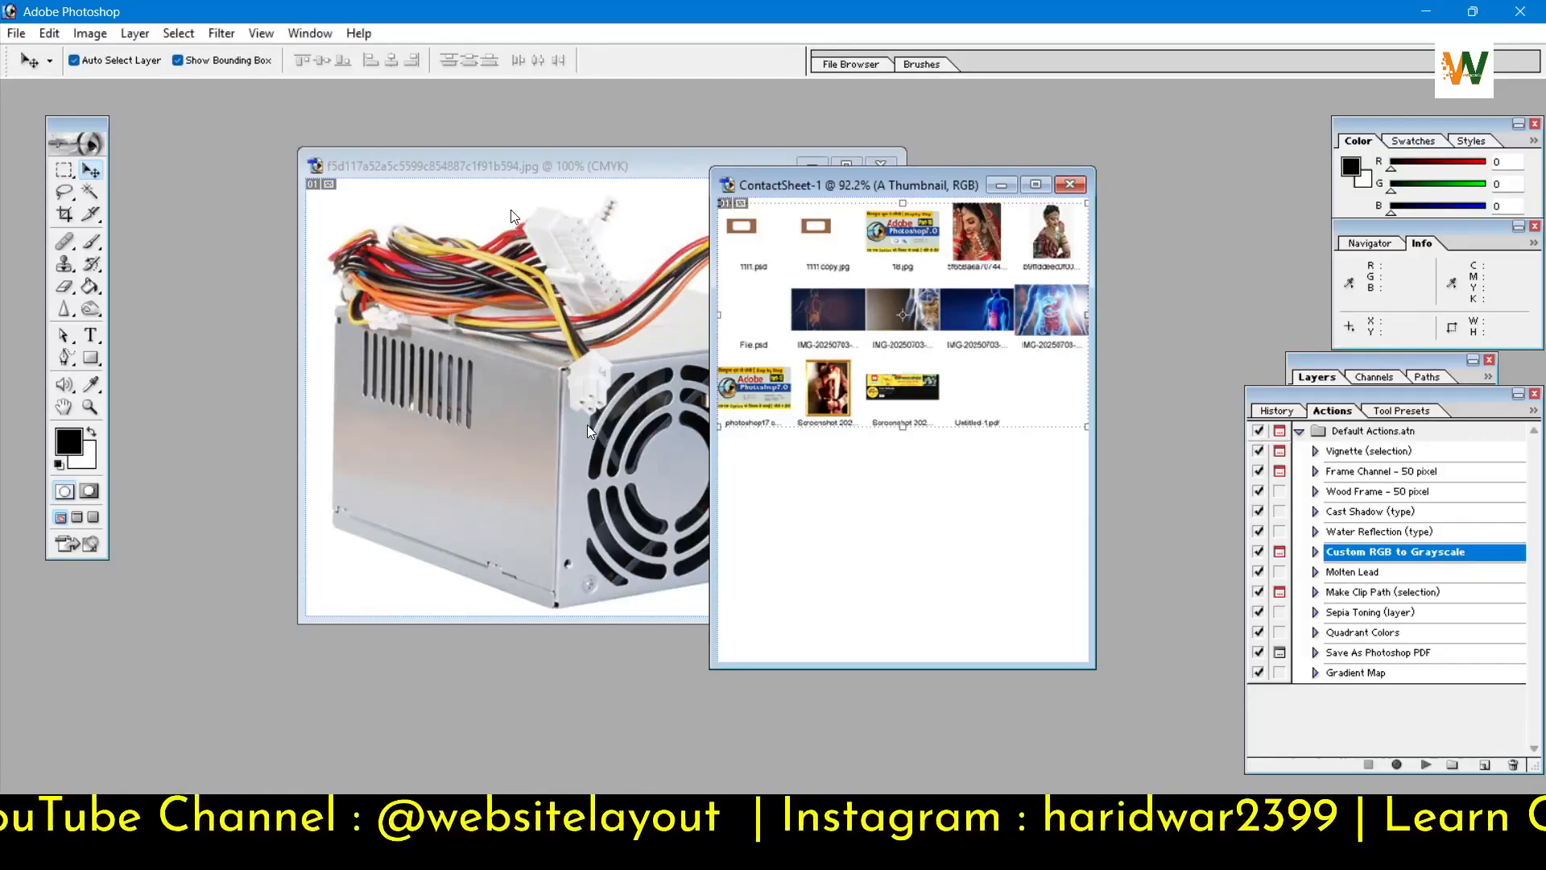
Step: Open the converted file webgreen Computer Class0001 from the 123 folder in Documents
click(18, 34)
click(52, 80)
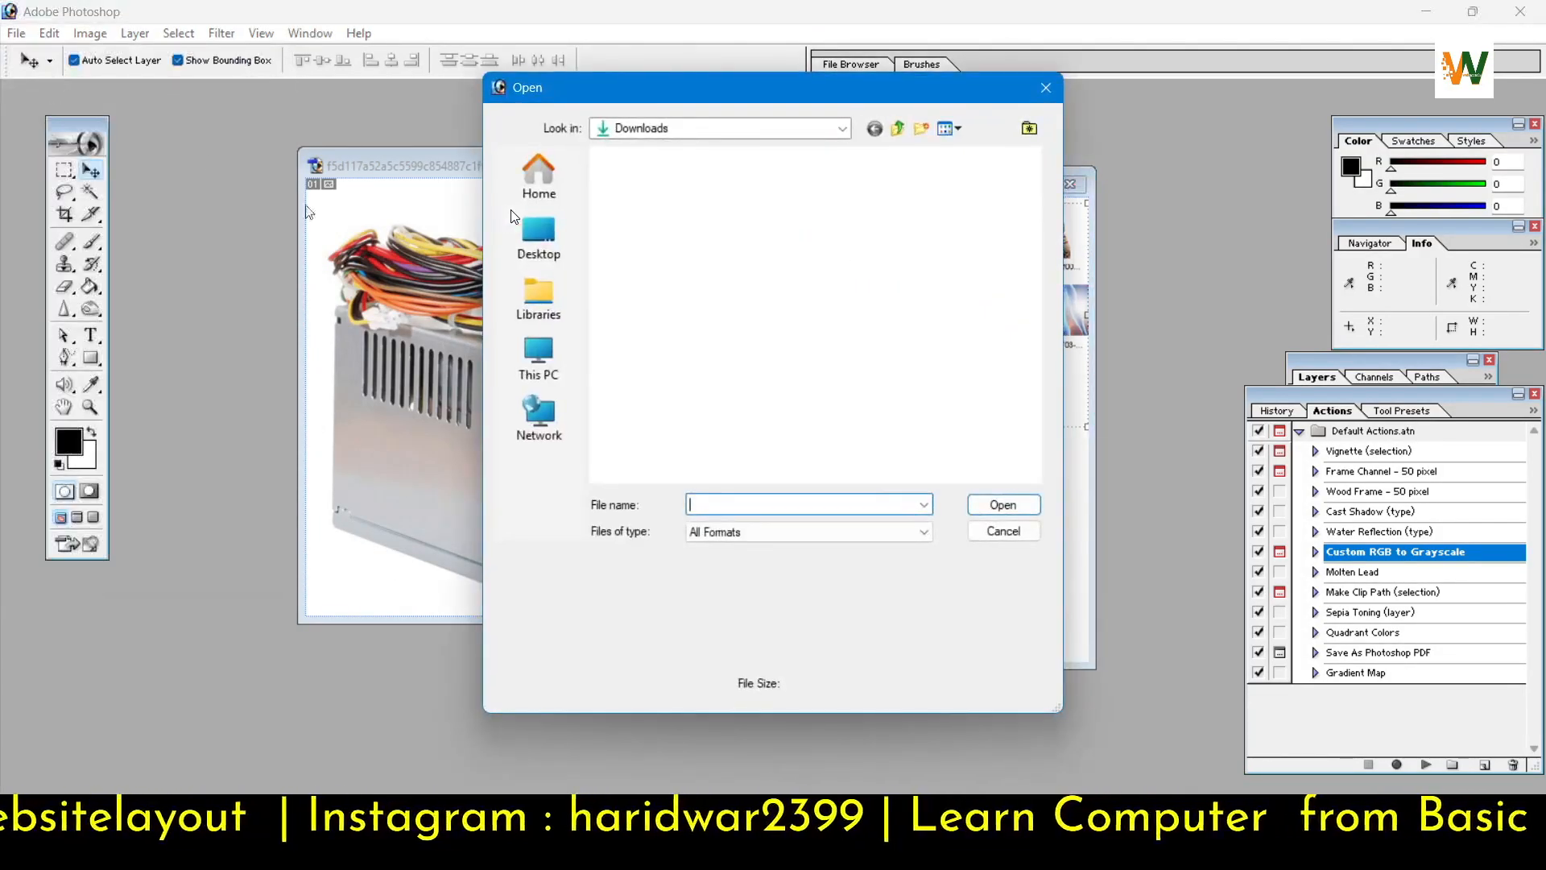
click(538, 298)
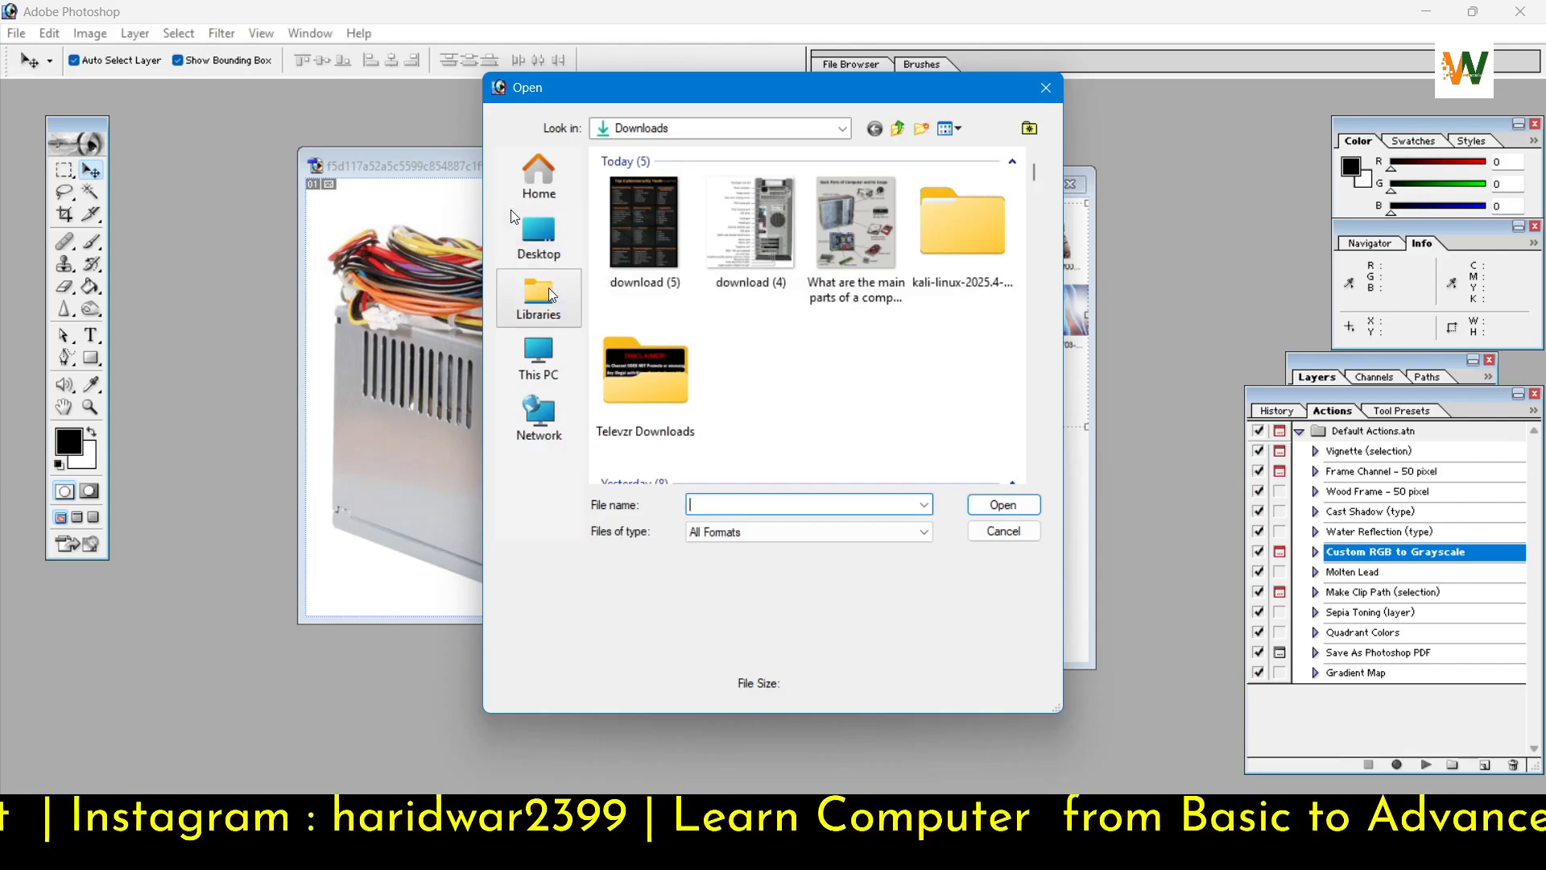
double_click(896, 192)
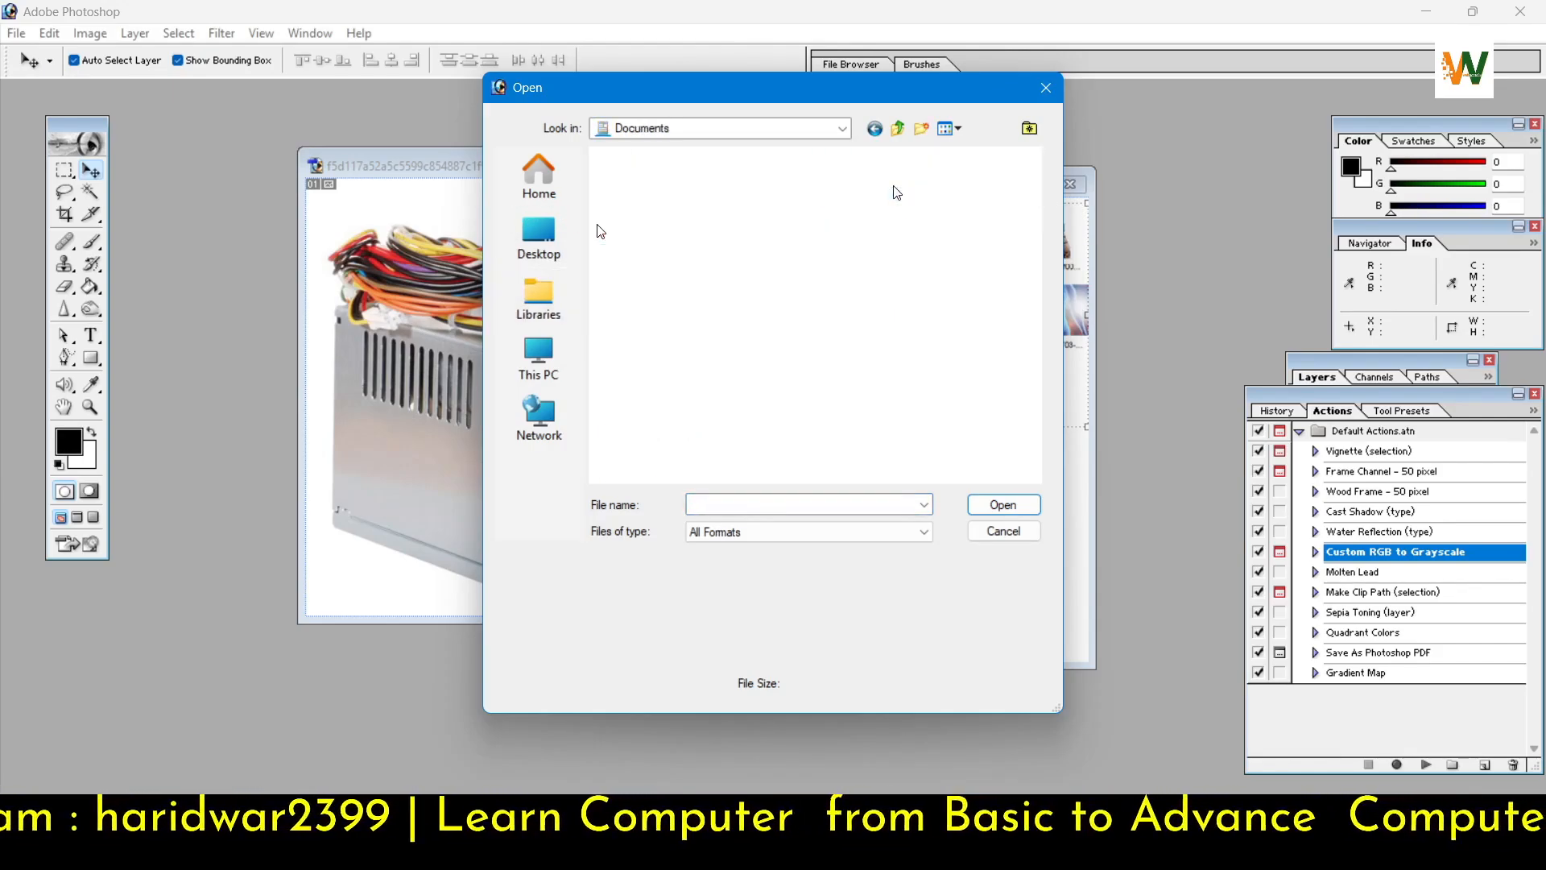
double_click(655, 232)
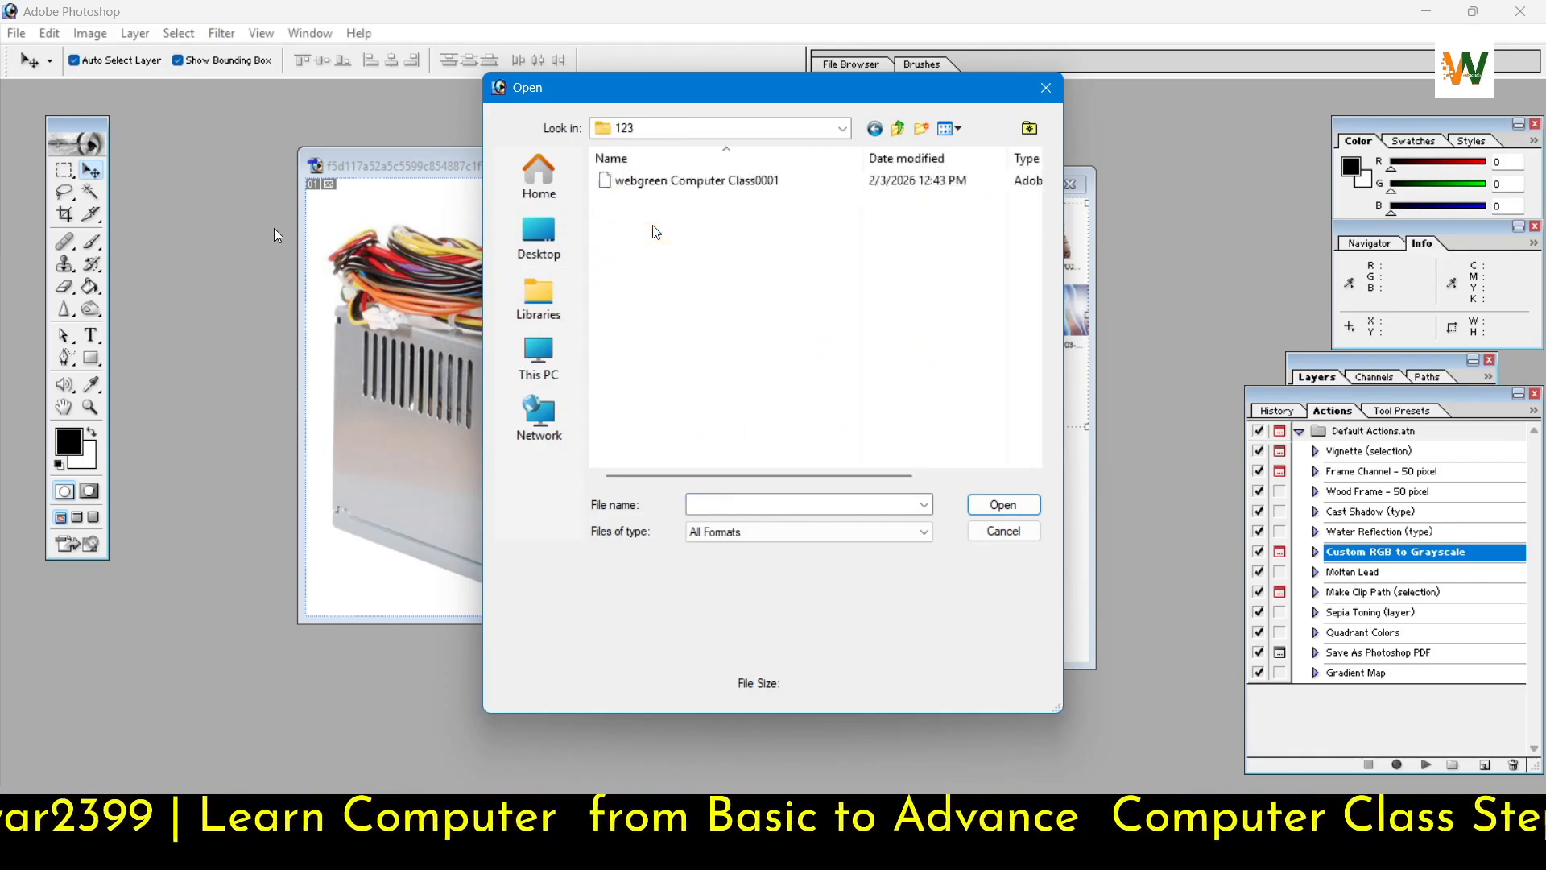
click(690, 182)
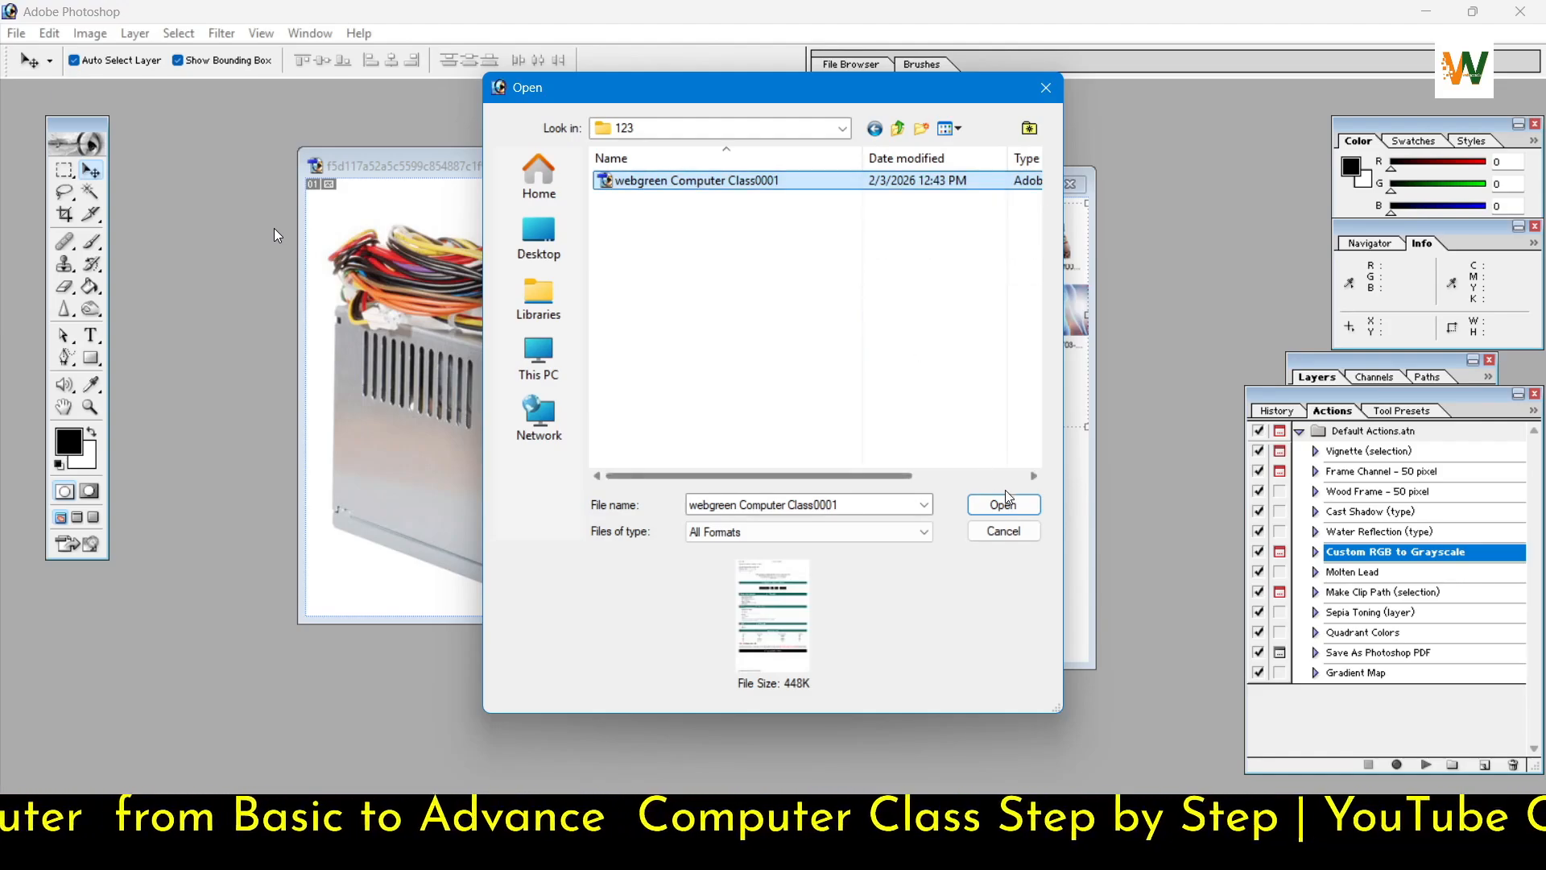
click(1009, 512)
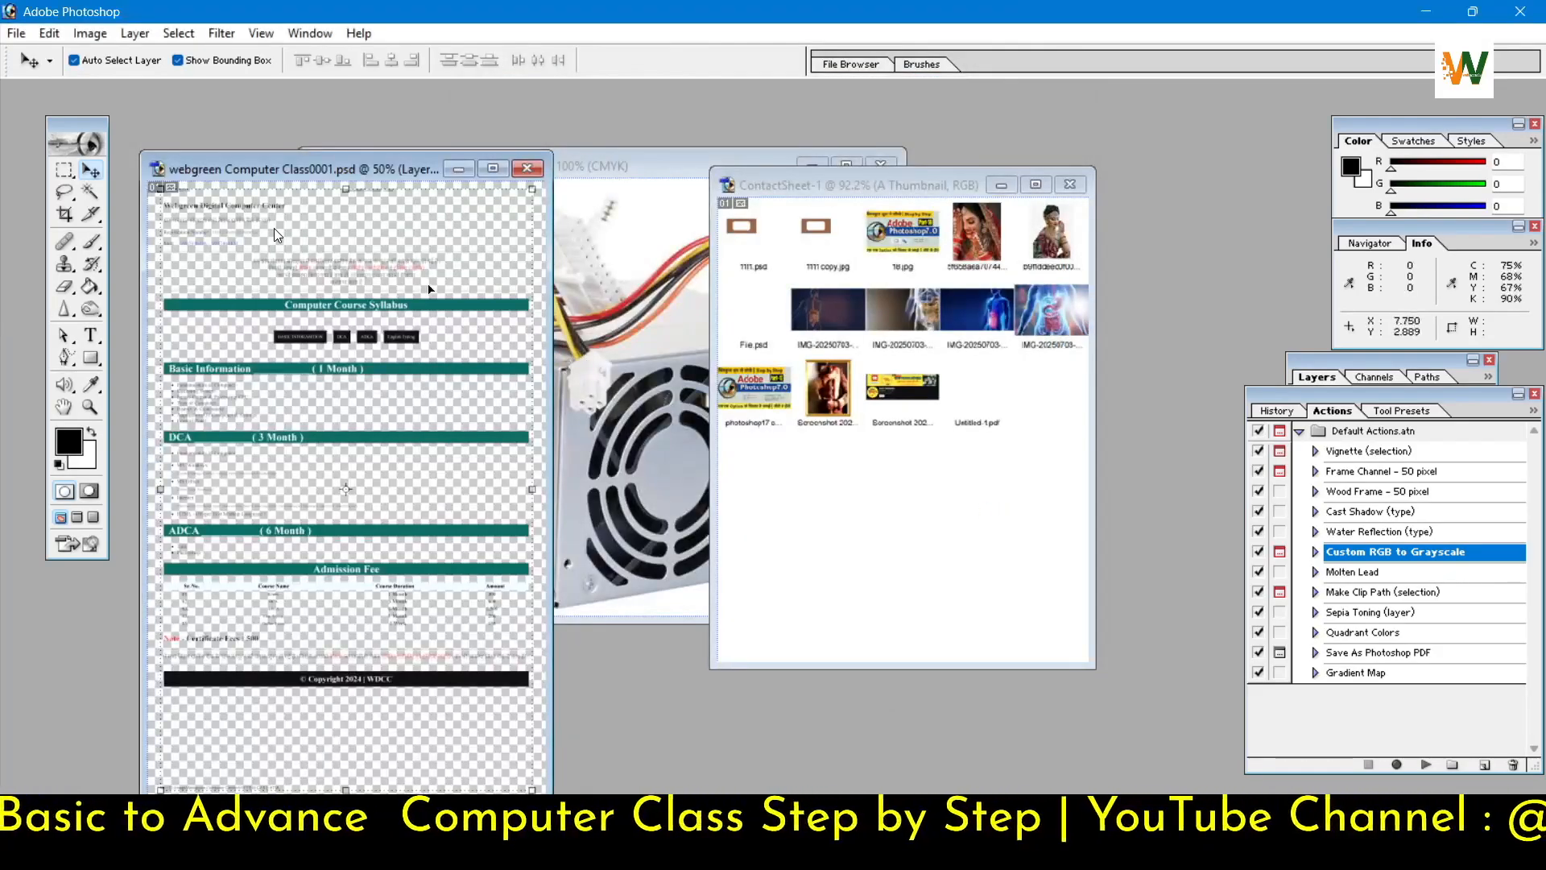
Step: Start a Picture Package that uses the frontmost document as its source
click(16, 33)
mouse_move(65, 412)
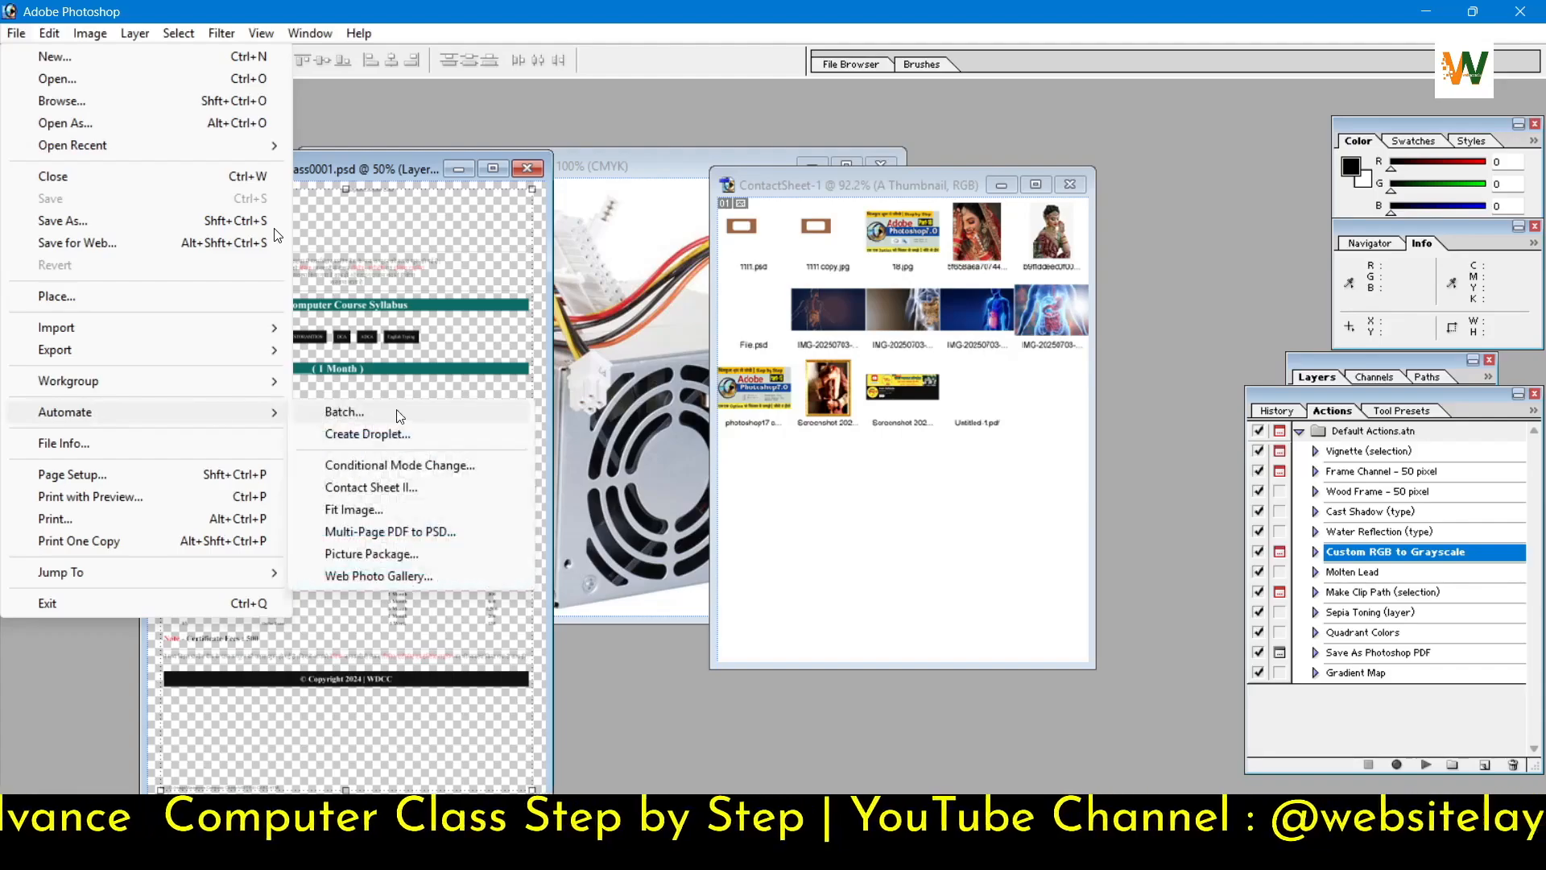
click(374, 556)
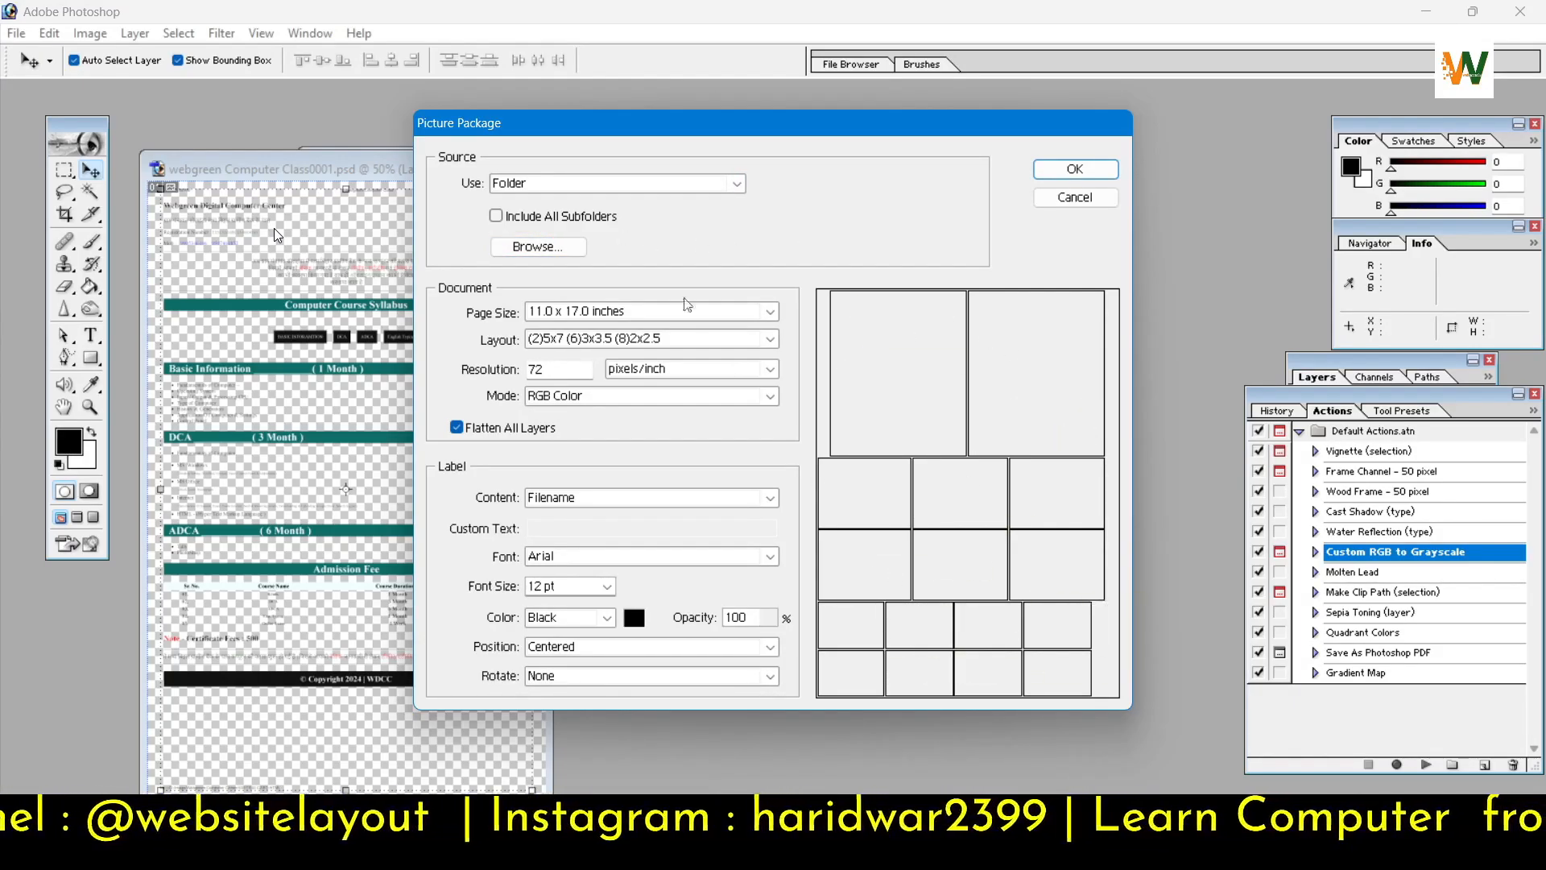
click(742, 191)
click(529, 233)
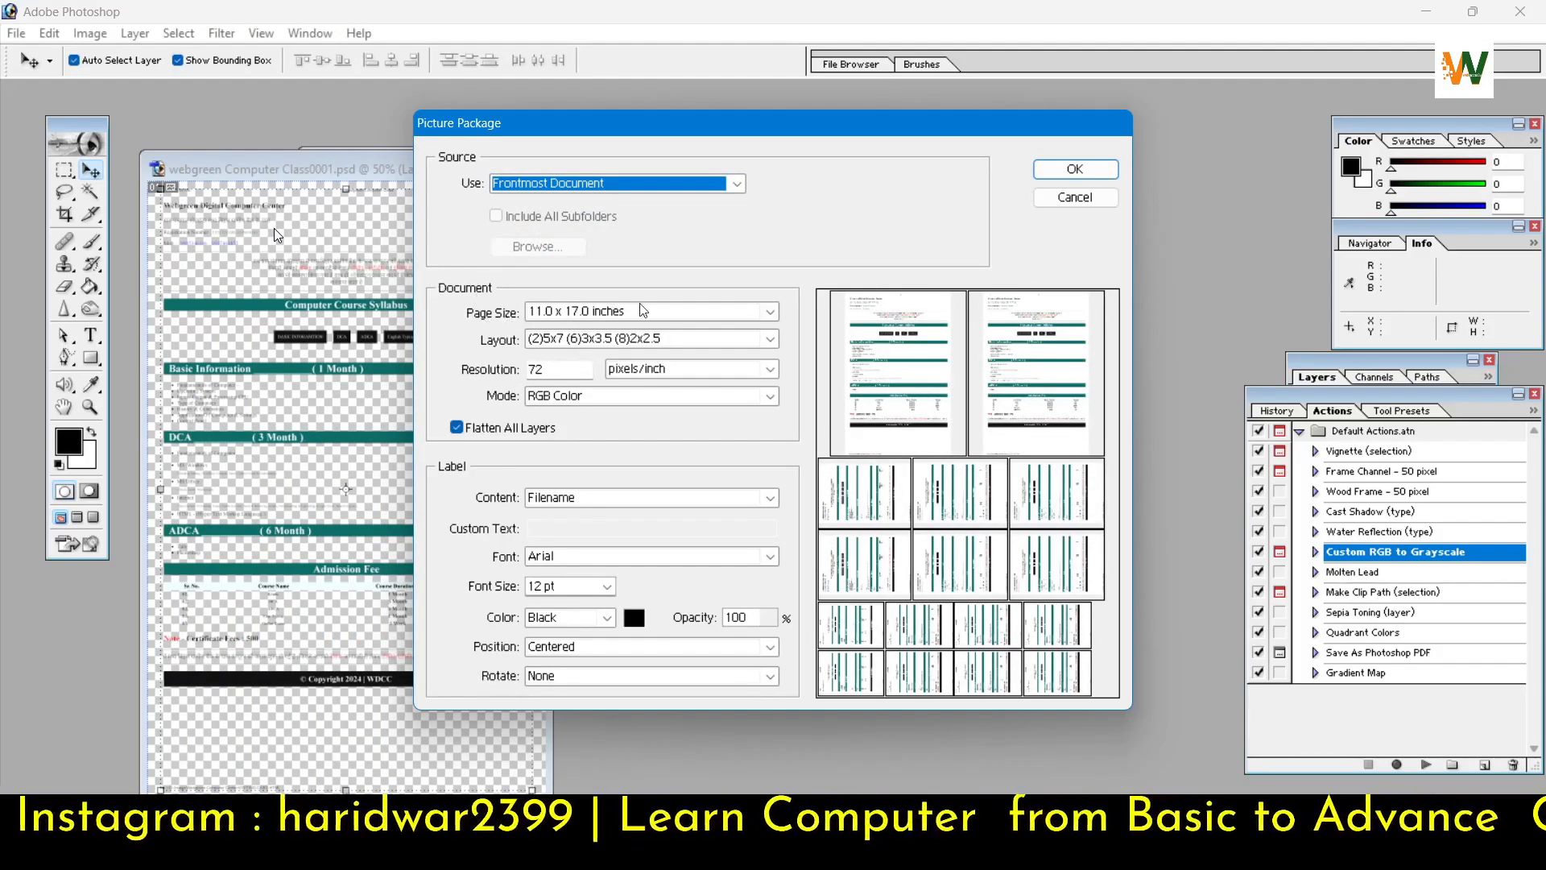
Step: Try the 8.0 x 10.0 and 10.0 x 16.0 inch page sizes, return to 11.0 x 17.0 inches, and check the available layouts
click(771, 313)
click(772, 312)
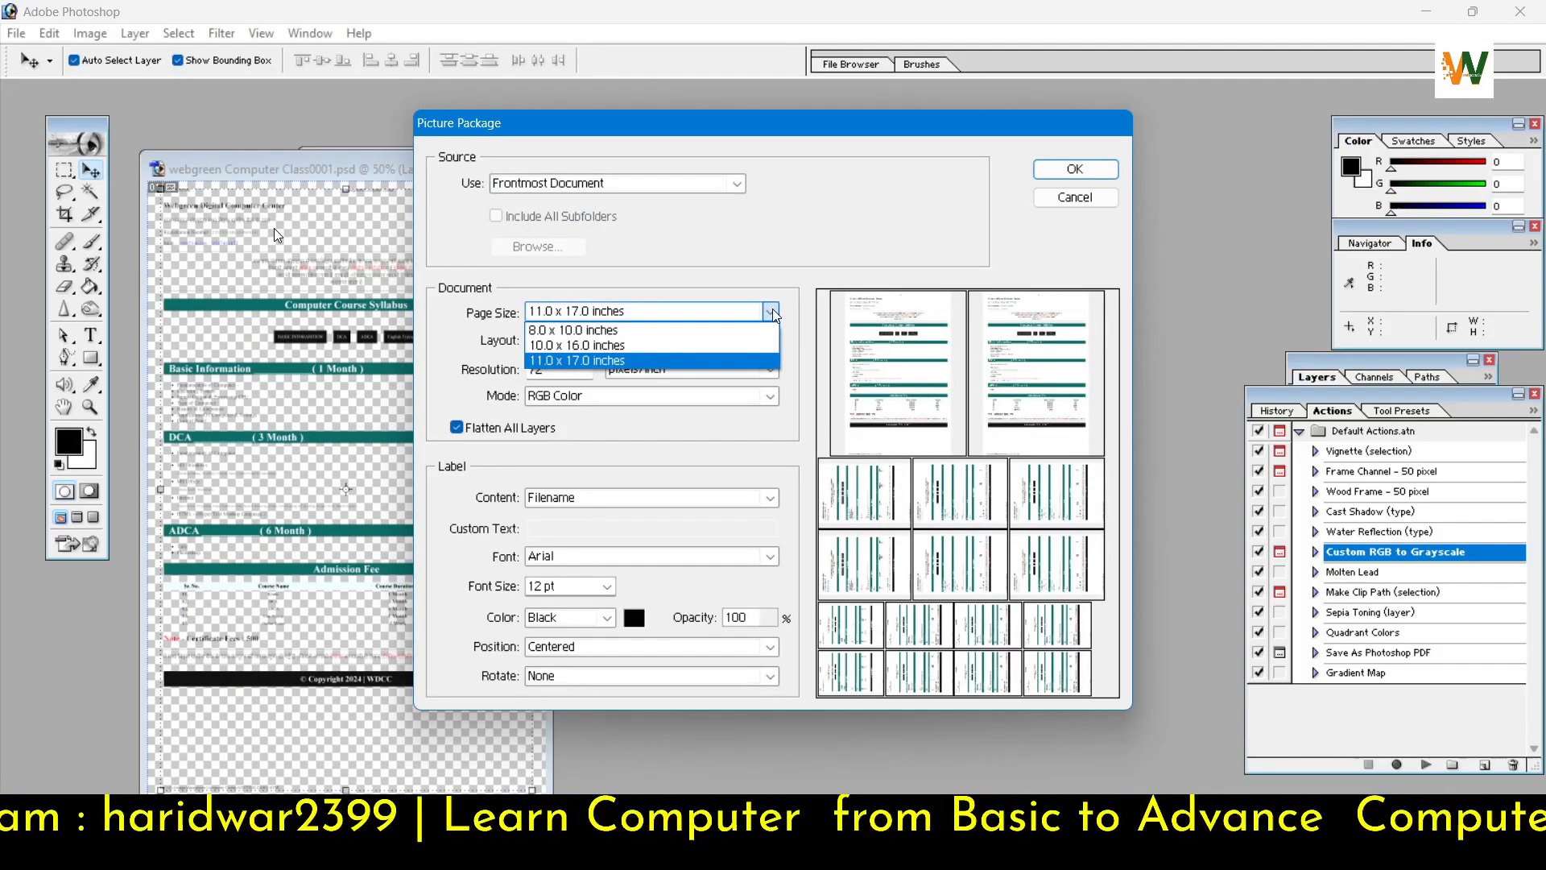
click(660, 335)
click(771, 313)
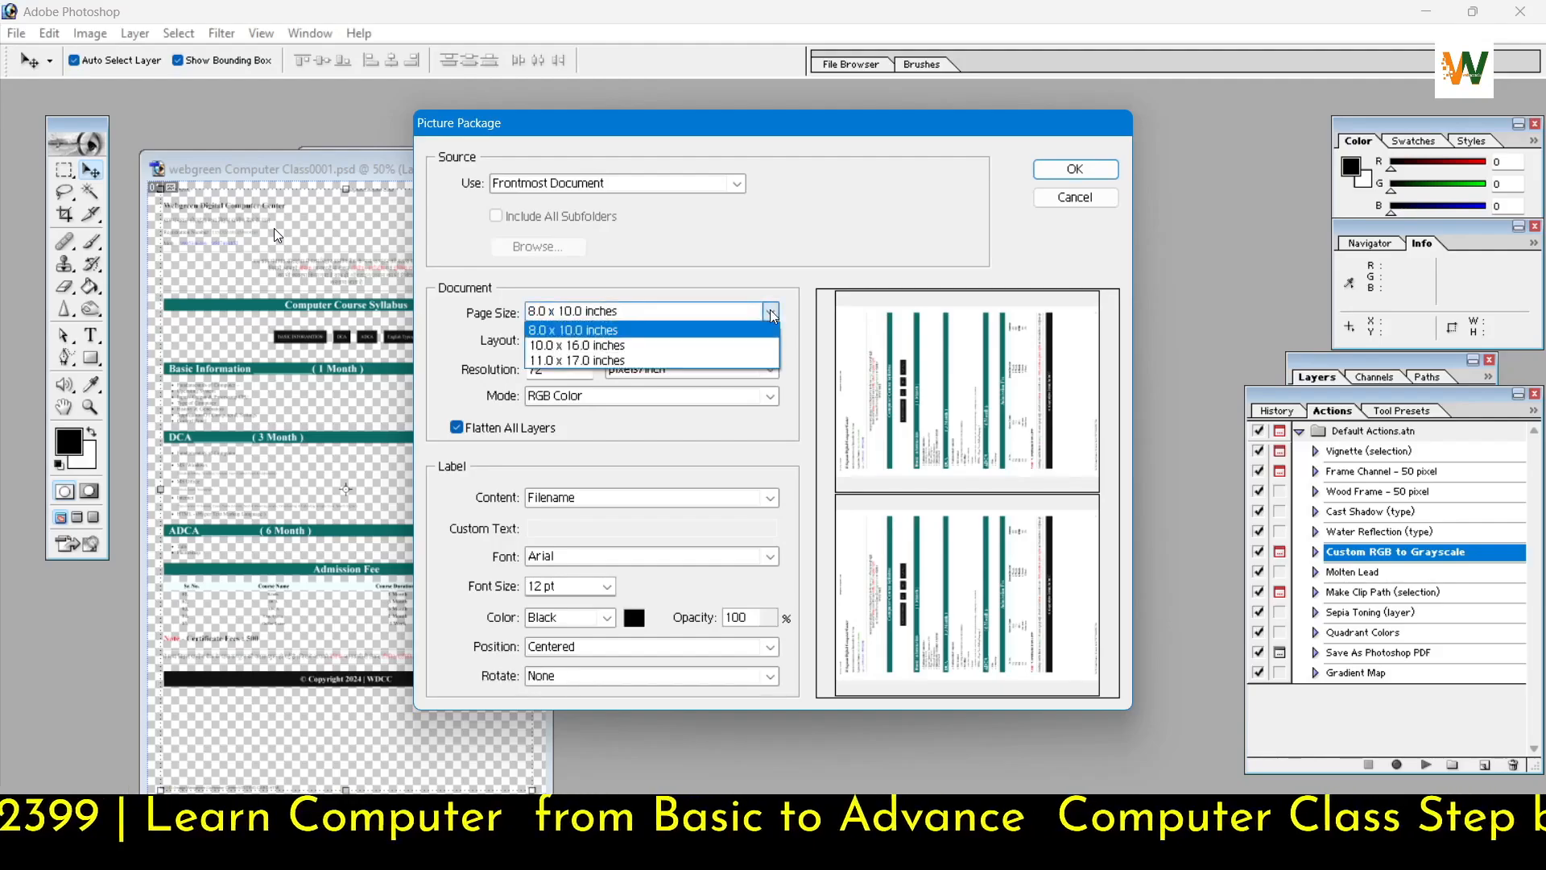
click(767, 337)
click(771, 313)
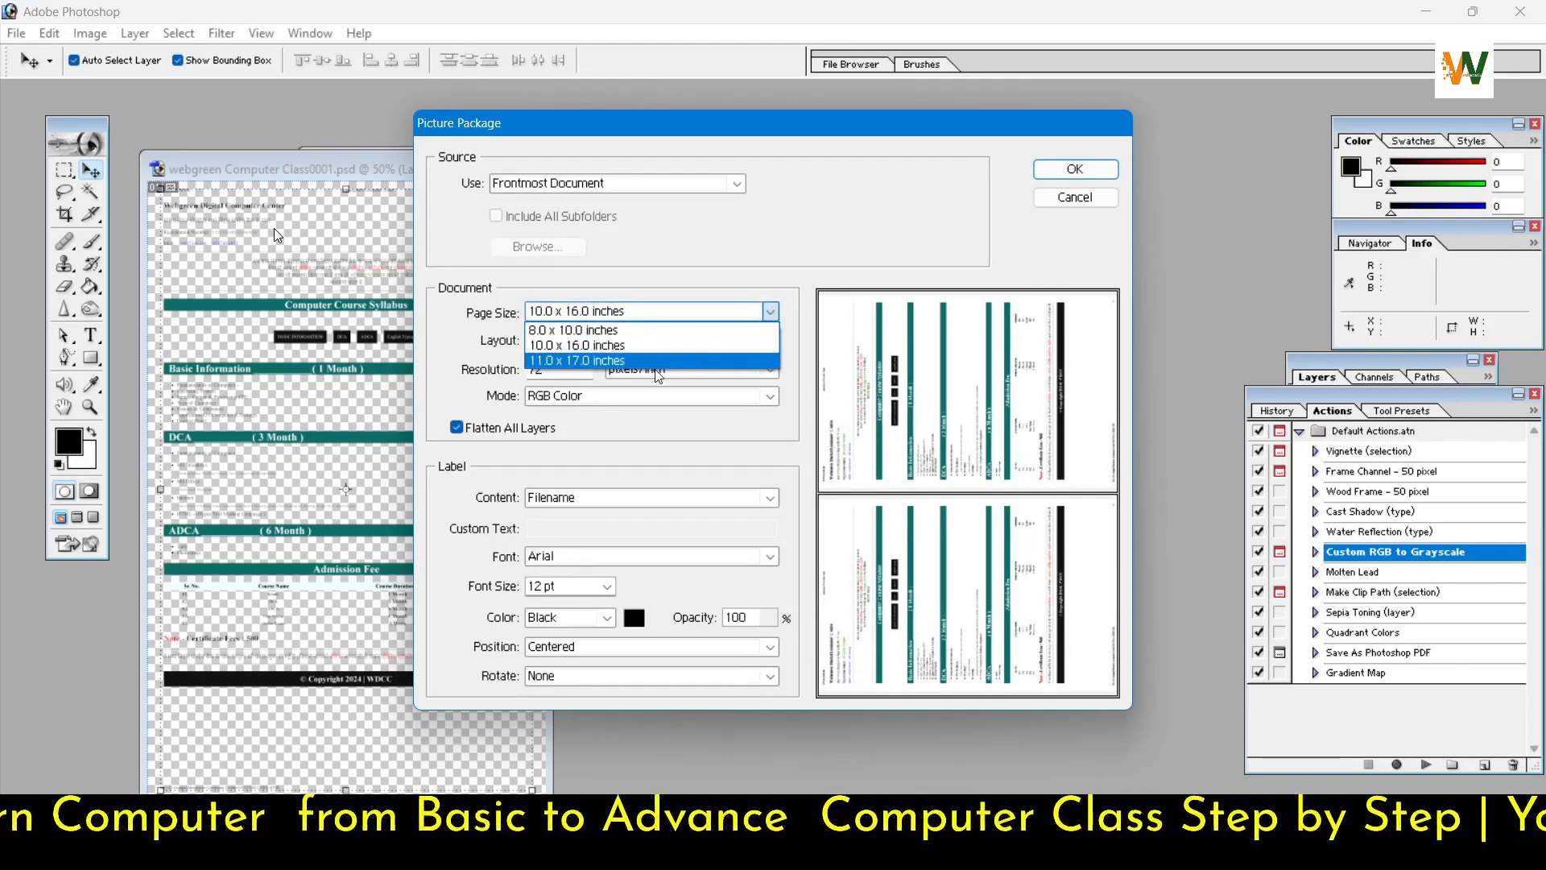
click(563, 352)
click(773, 343)
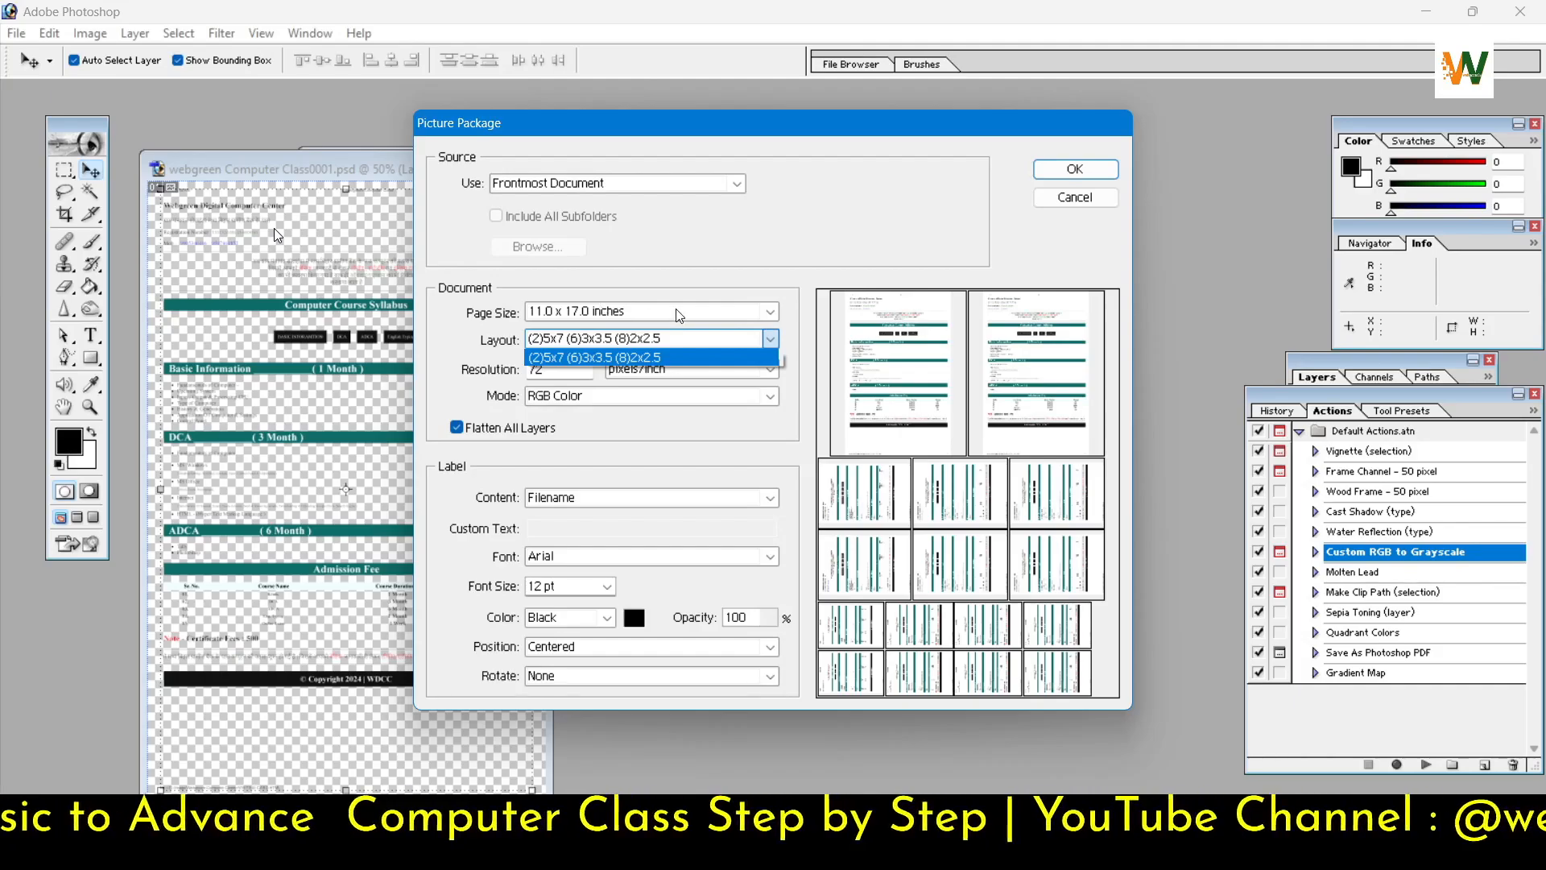
click(706, 306)
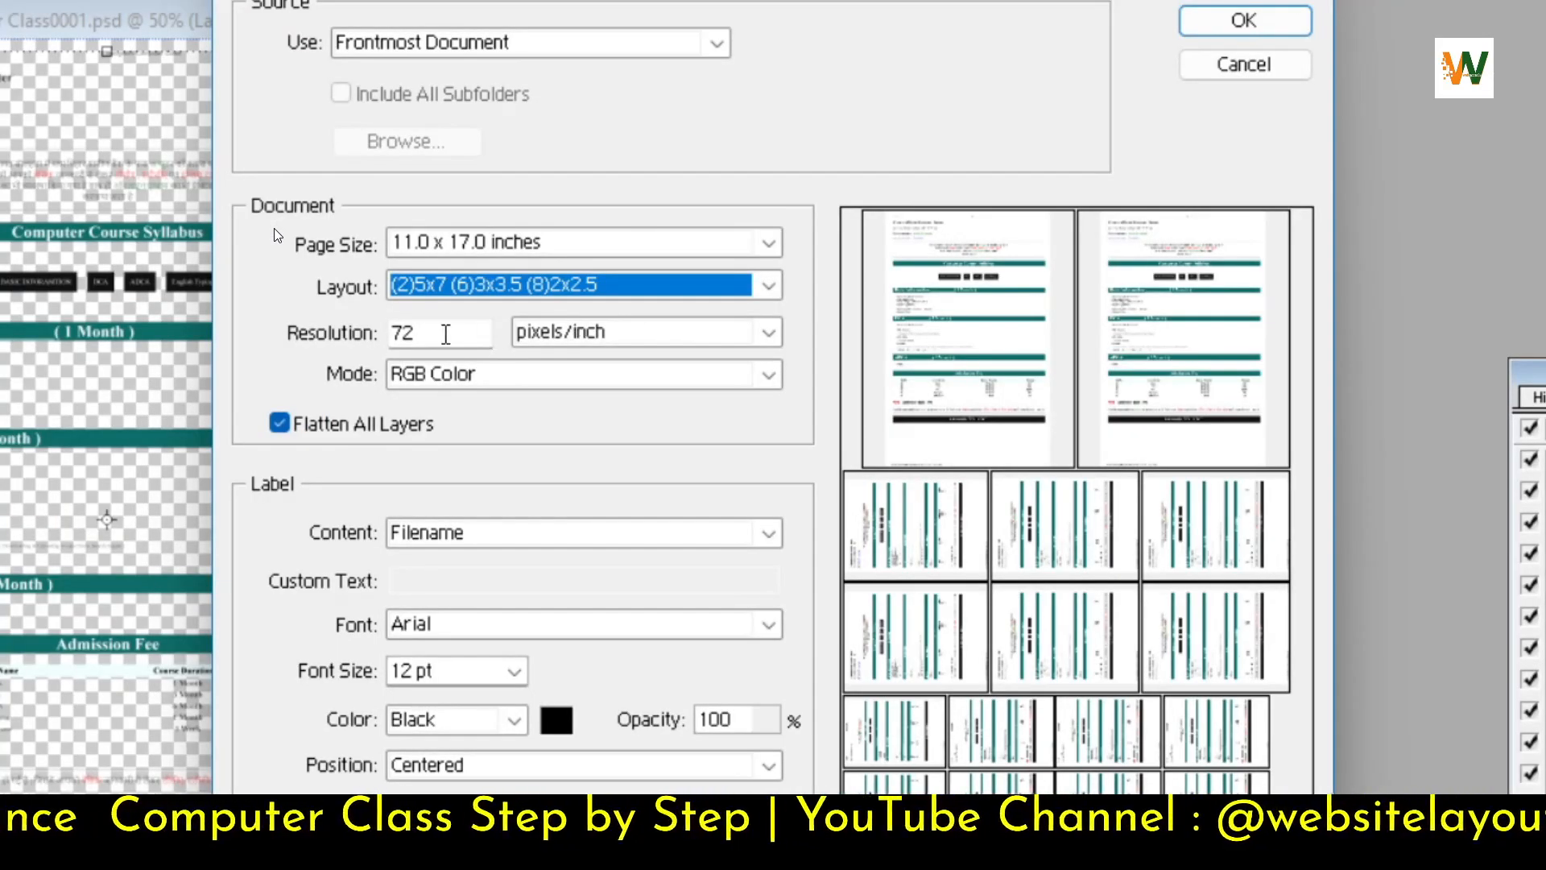
Step: Set the picture package's mode to Grayscale at 72 pixels/inch and the label content to Custom Text, leaving the text empty
click(445, 334)
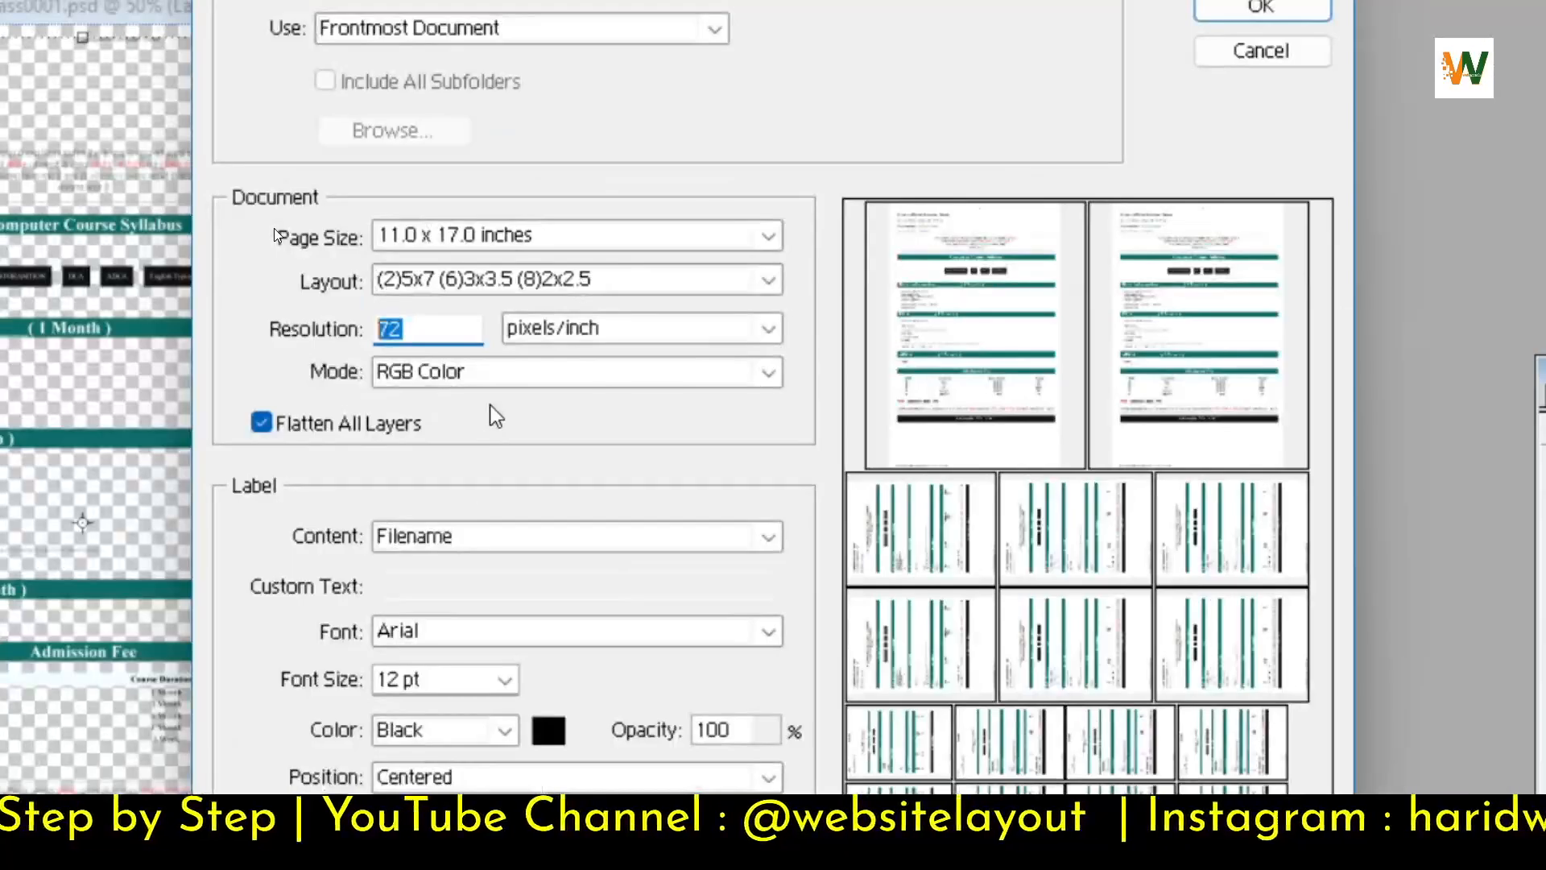
click(663, 372)
click(572, 400)
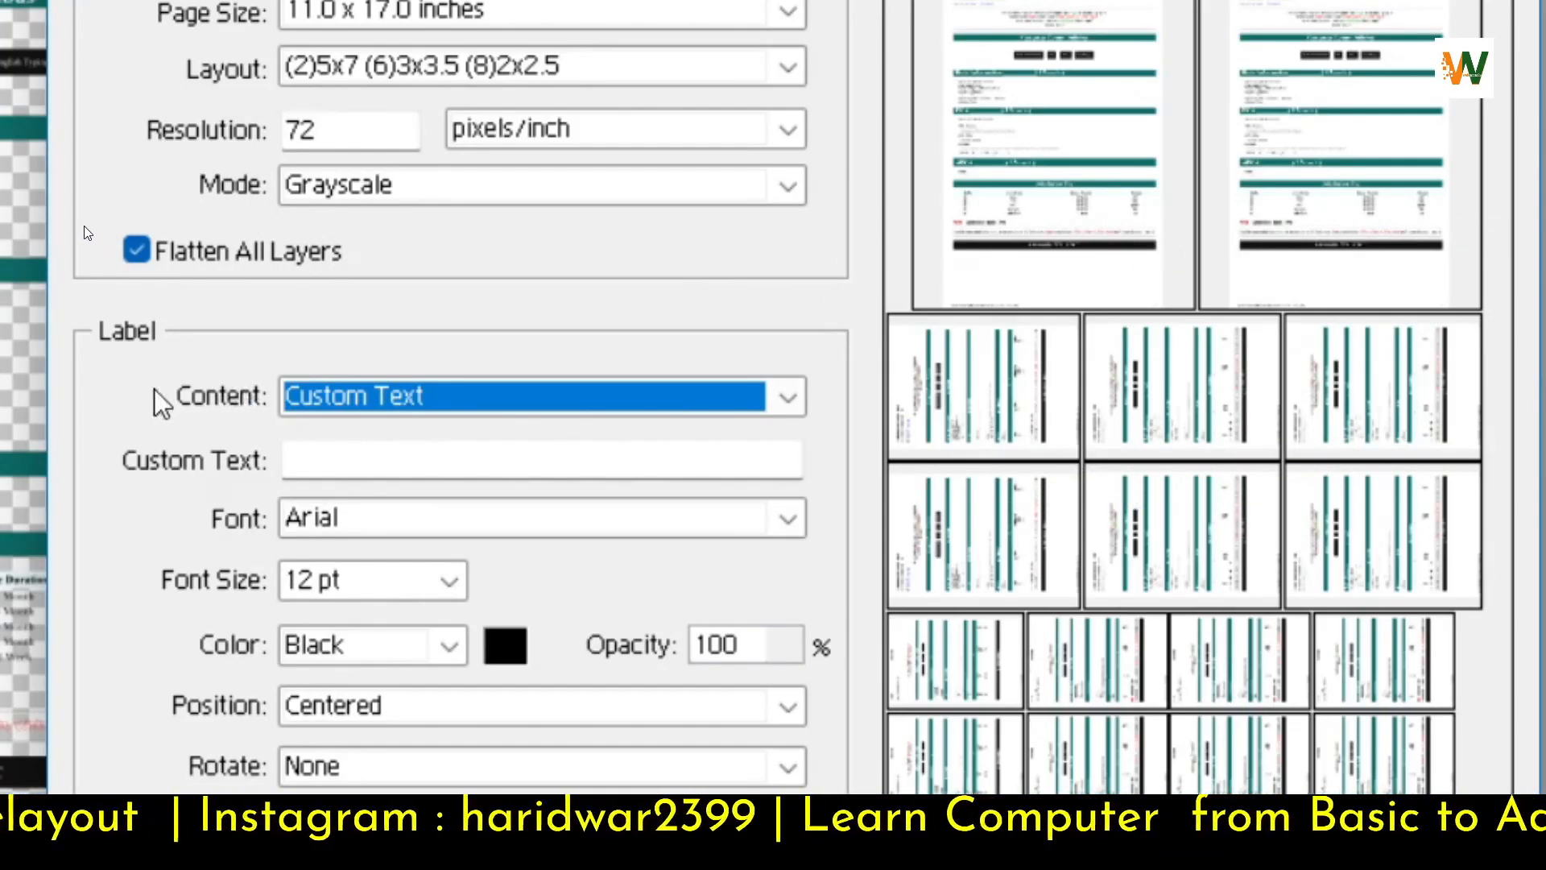
click(542, 407)
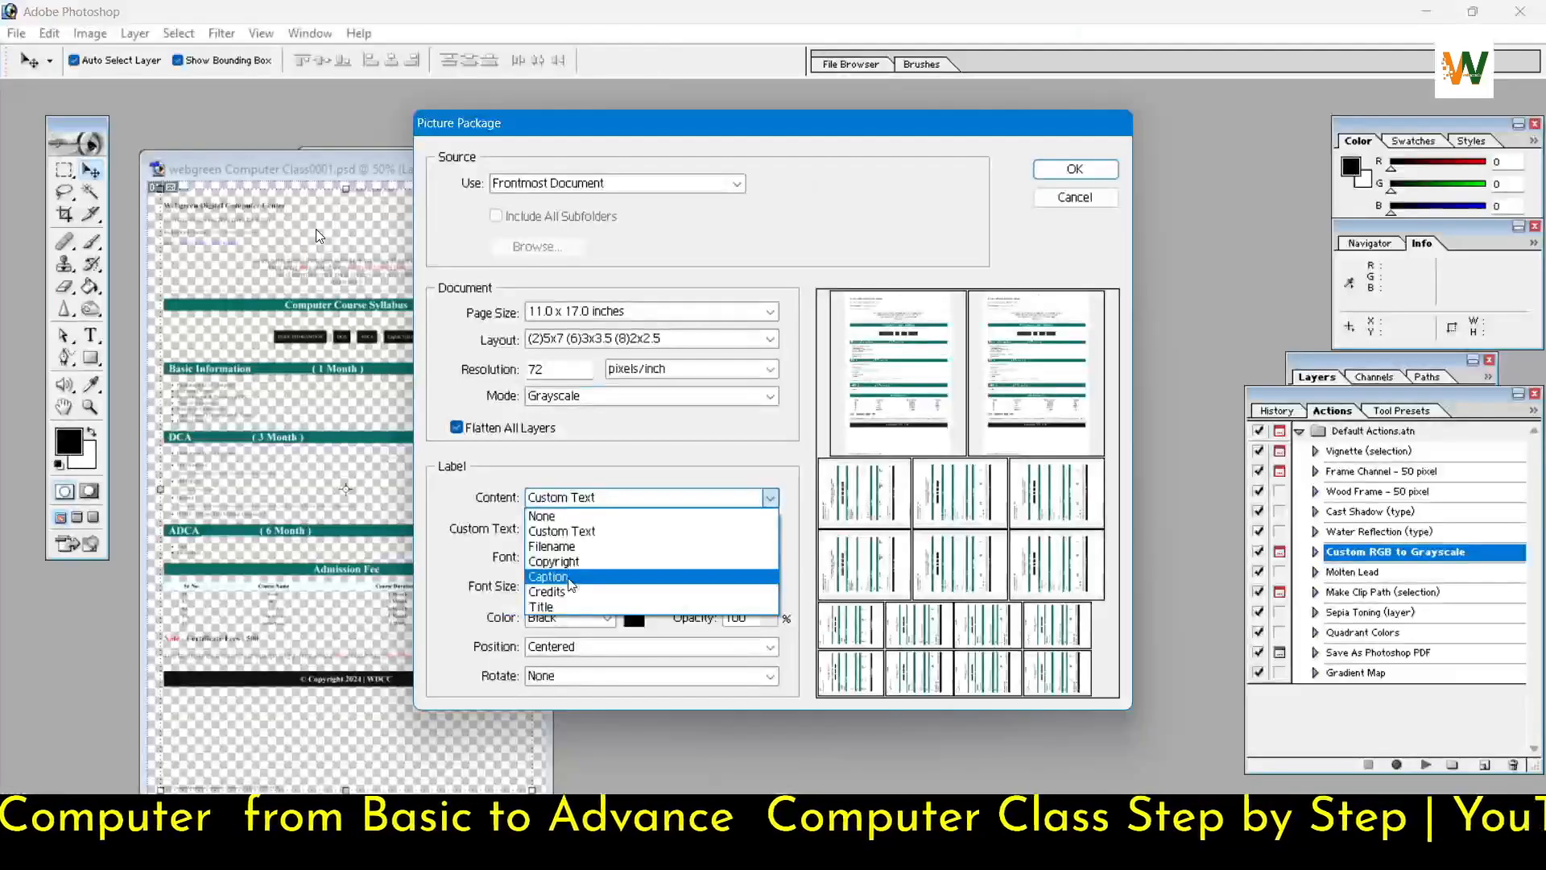
click(612, 470)
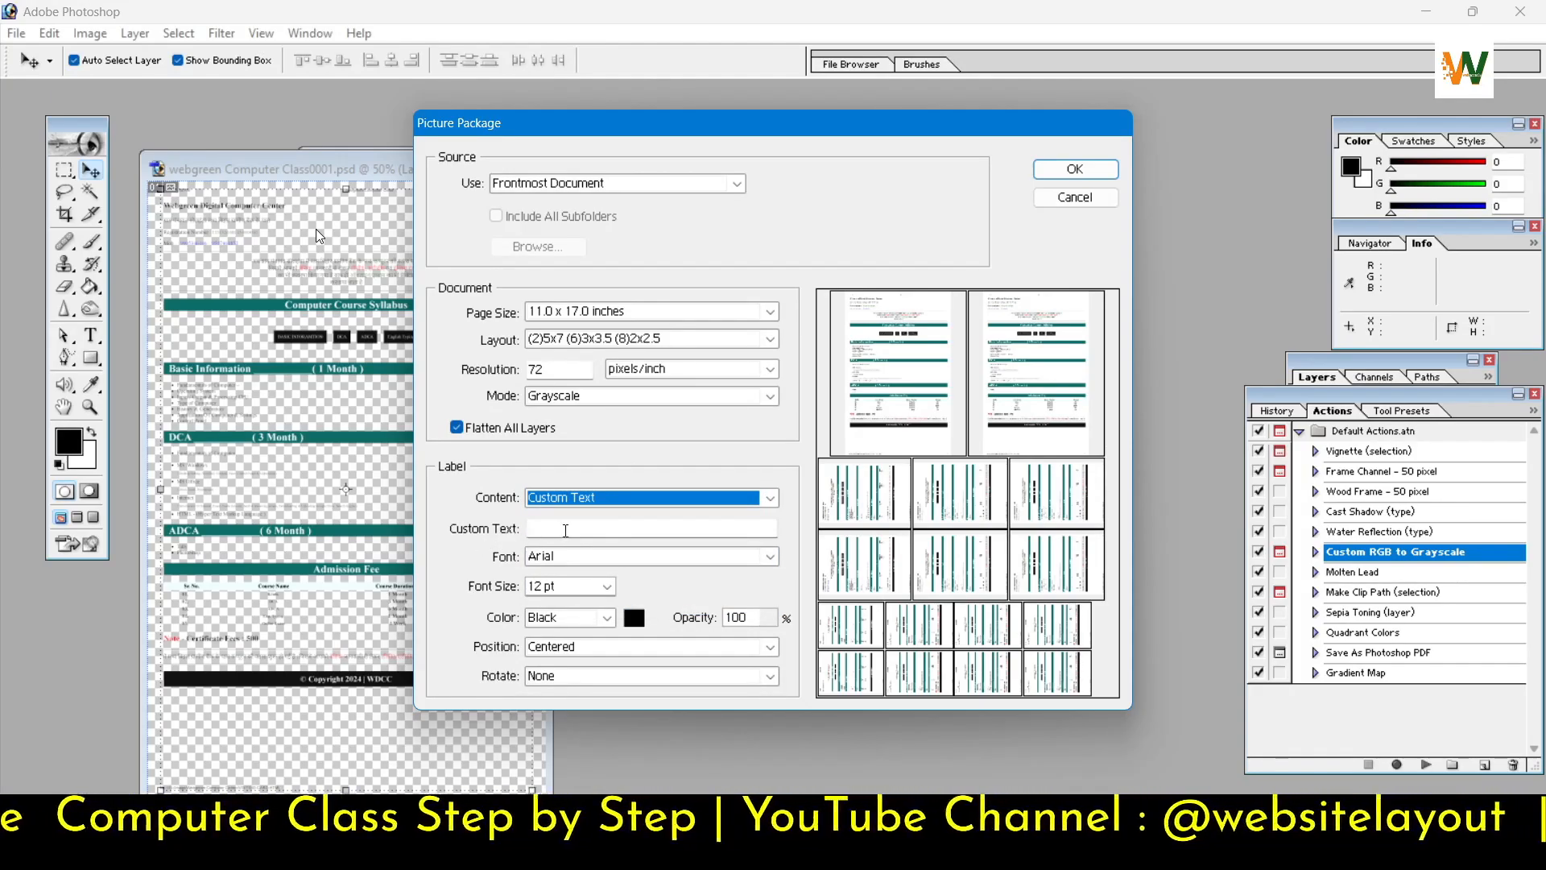
click(565, 529)
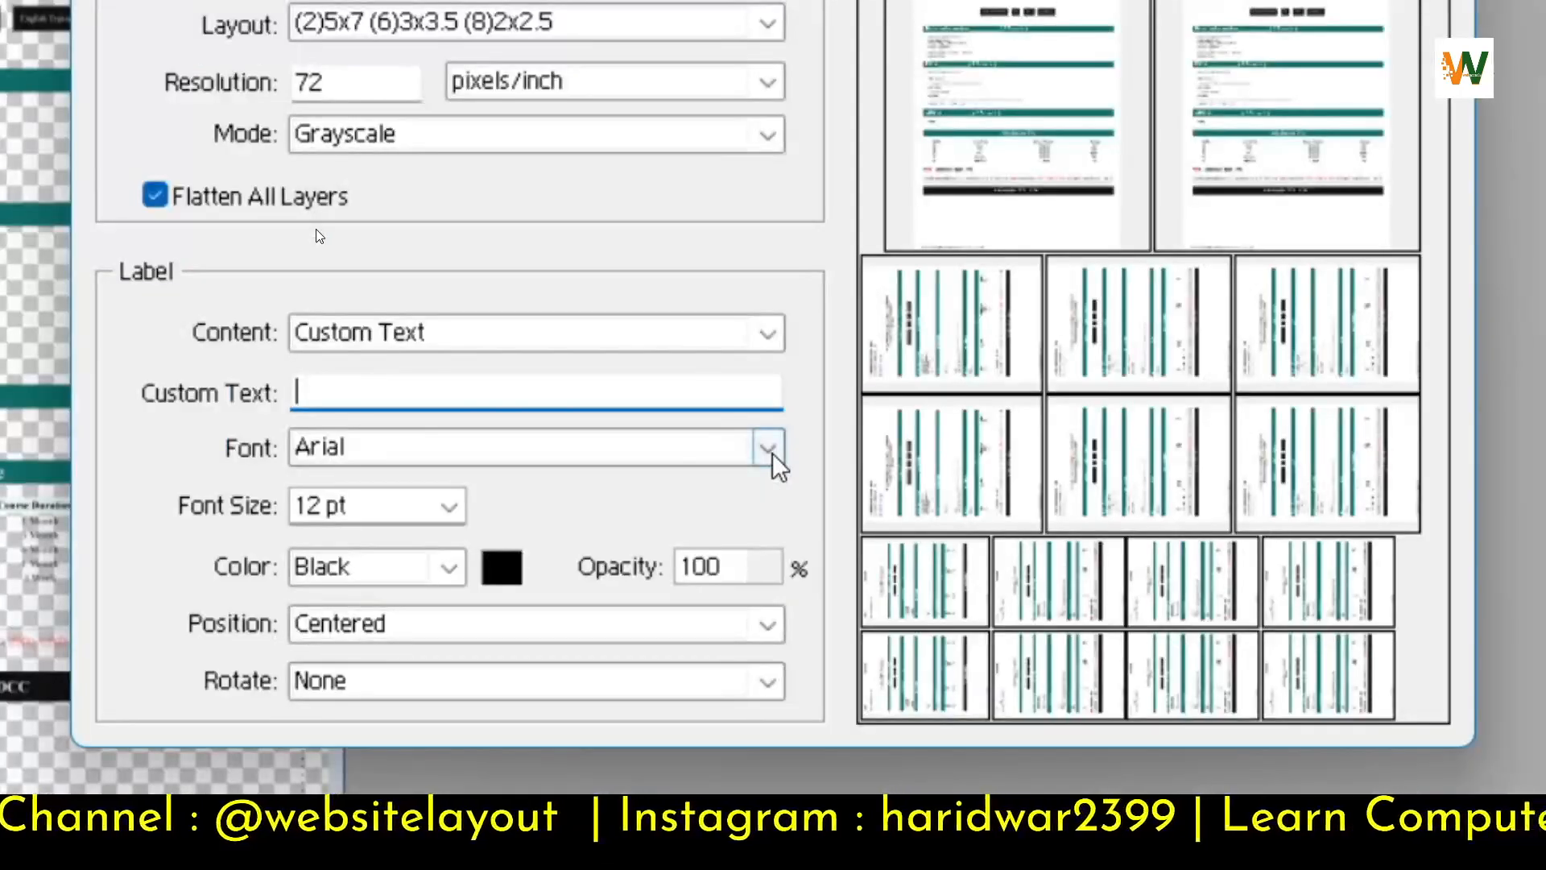
Step: Keep the label in Arial, 12 pt, Black, Centered with no rotation, and generate the picture package
click(771, 556)
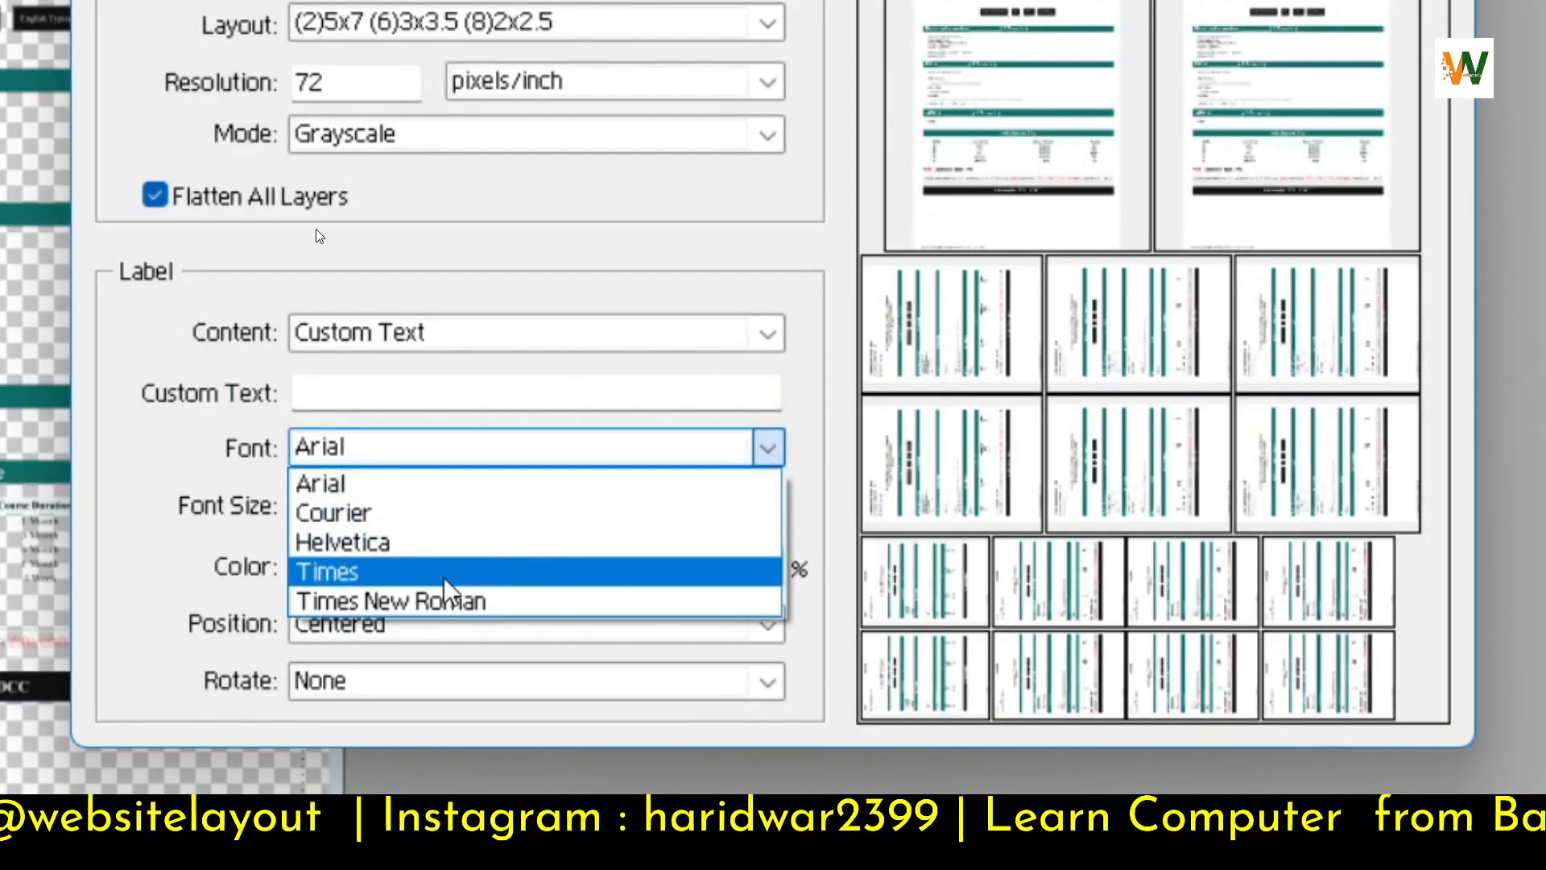
click(153, 450)
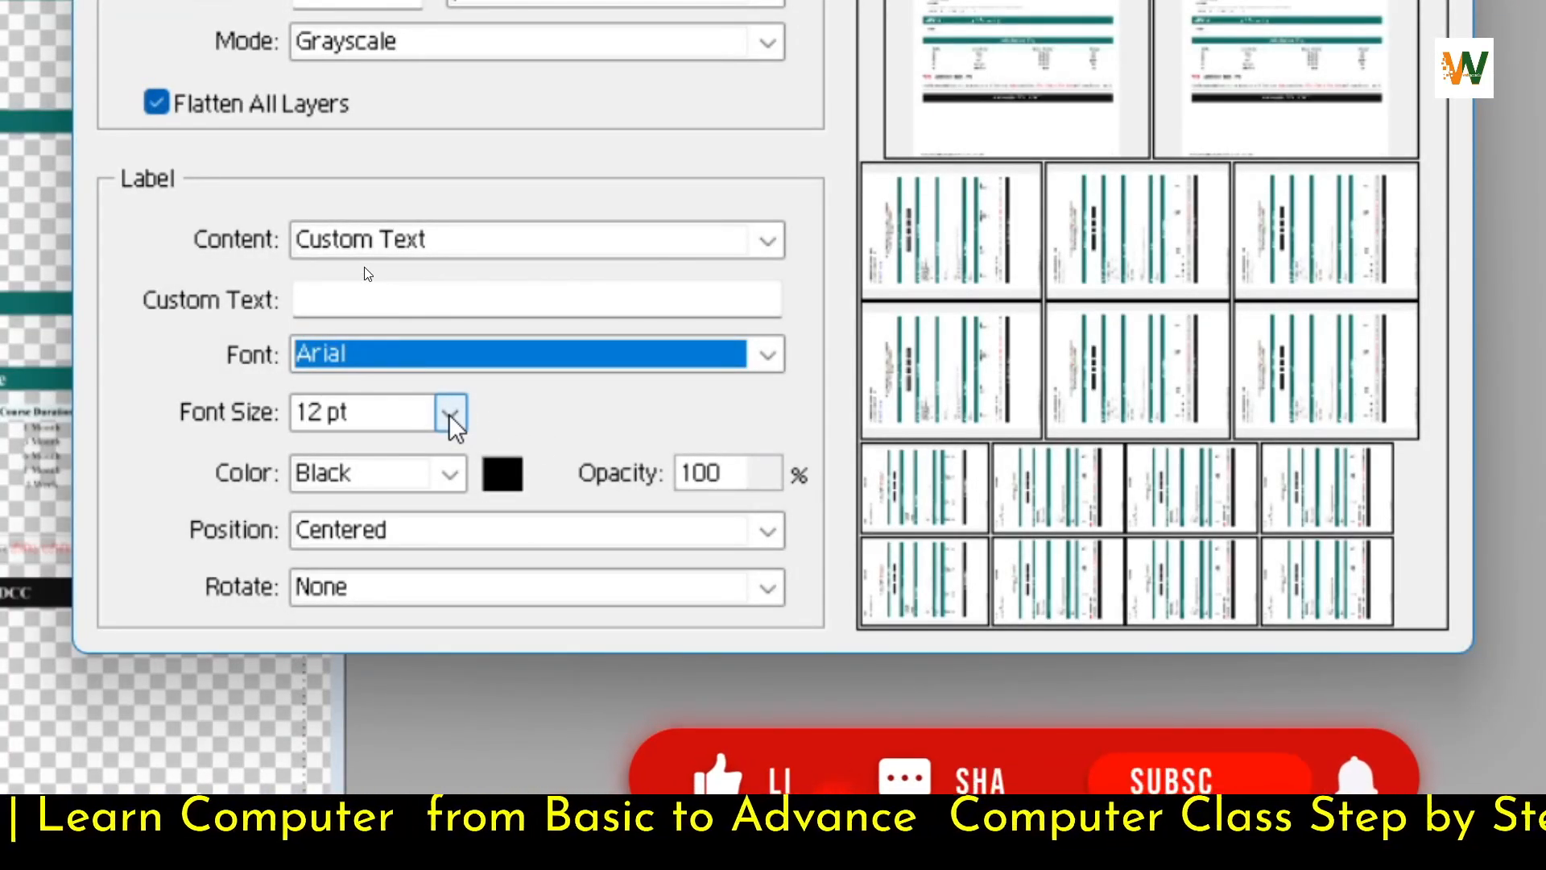
click(450, 414)
key(Escape)
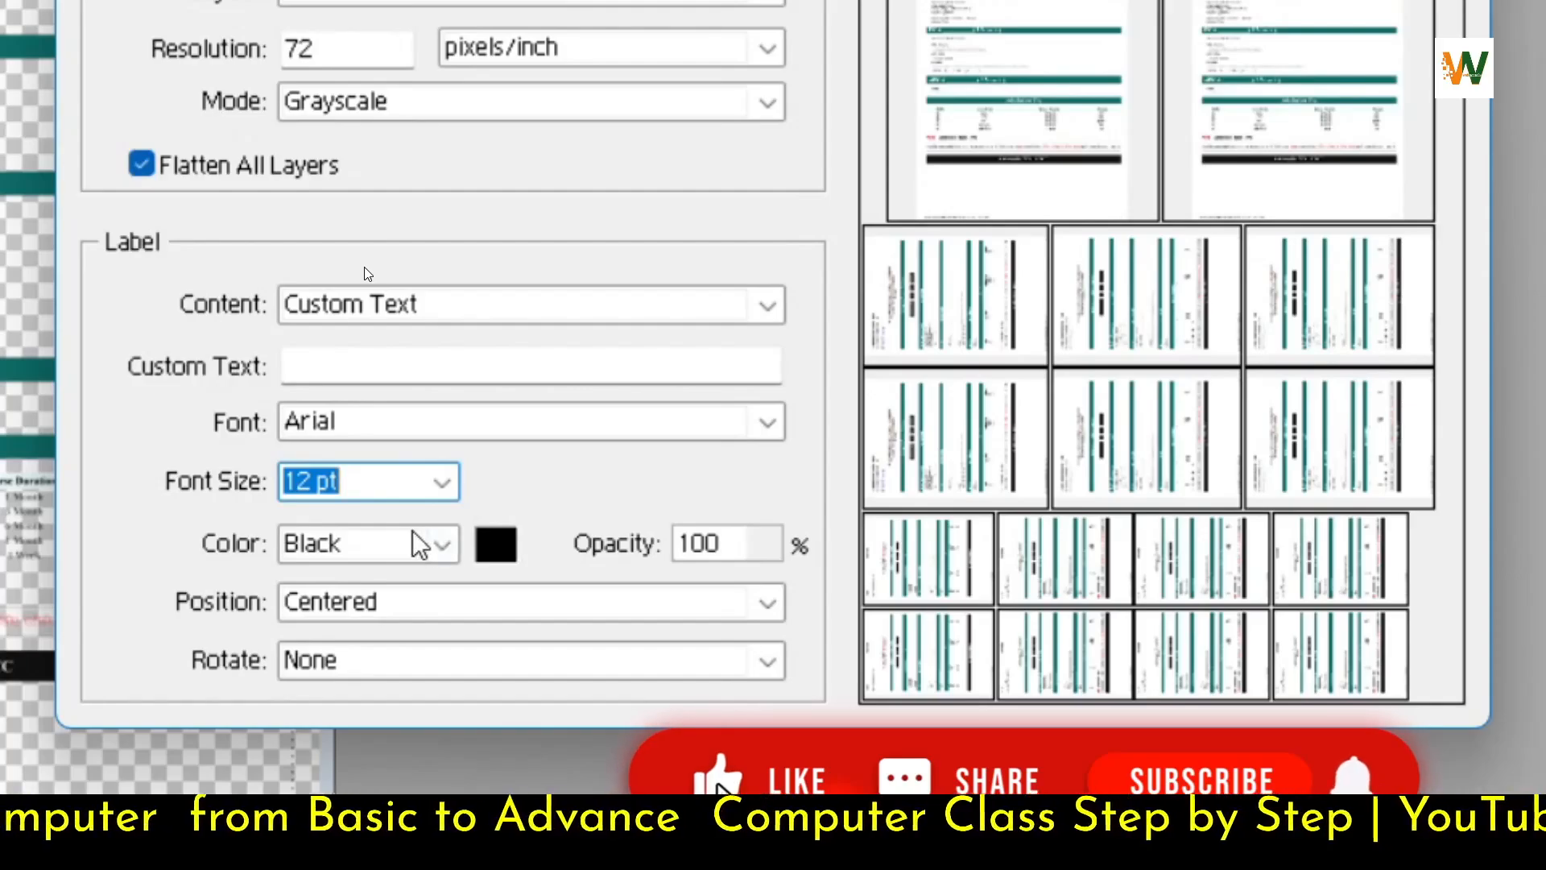
click(452, 473)
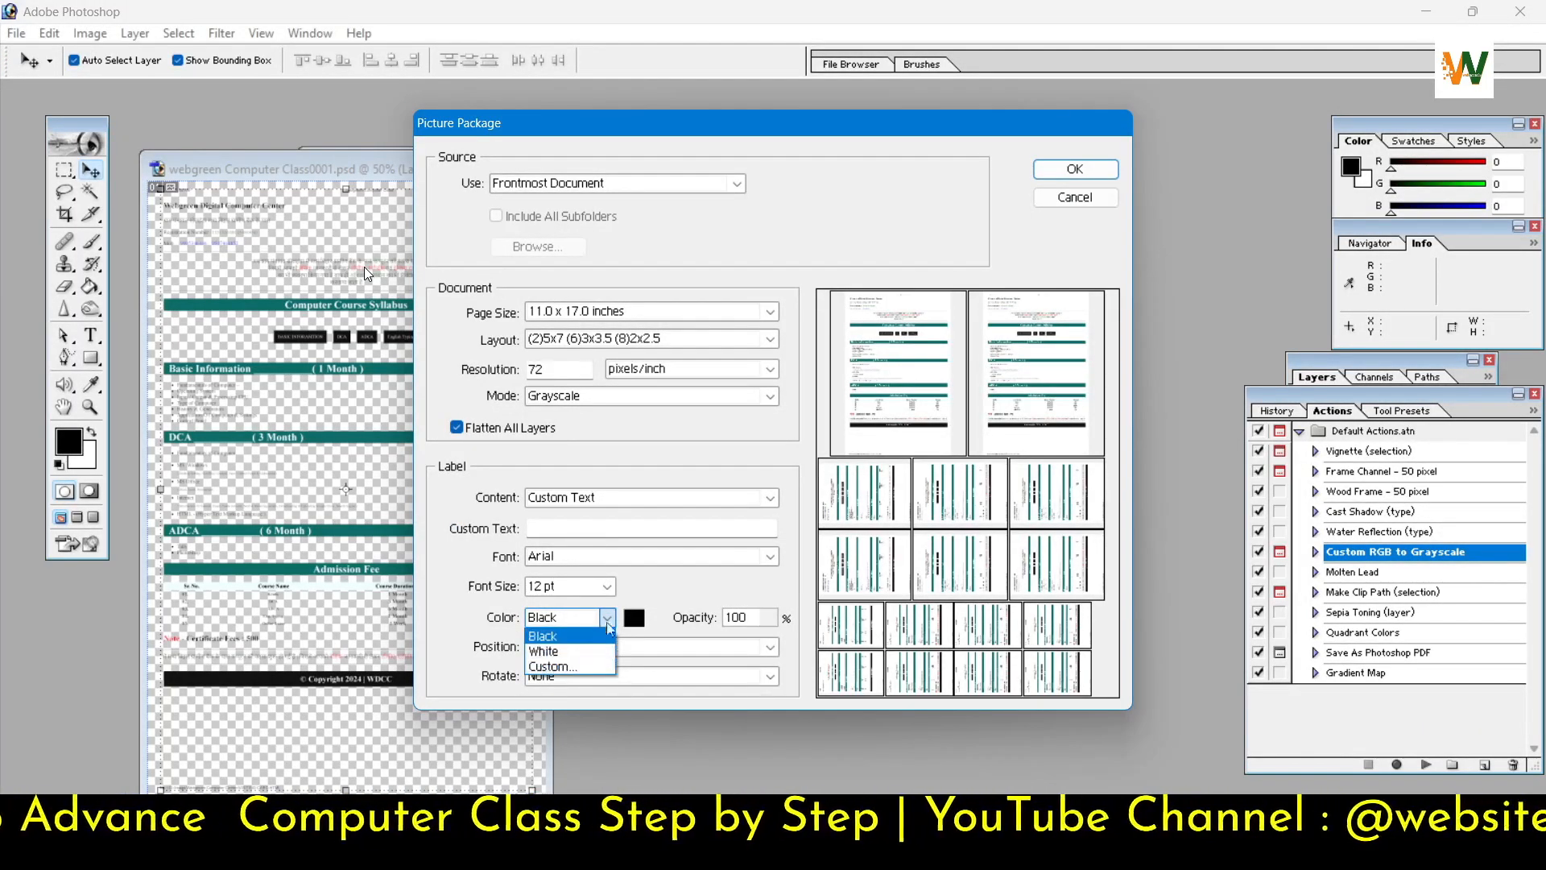
click(681, 591)
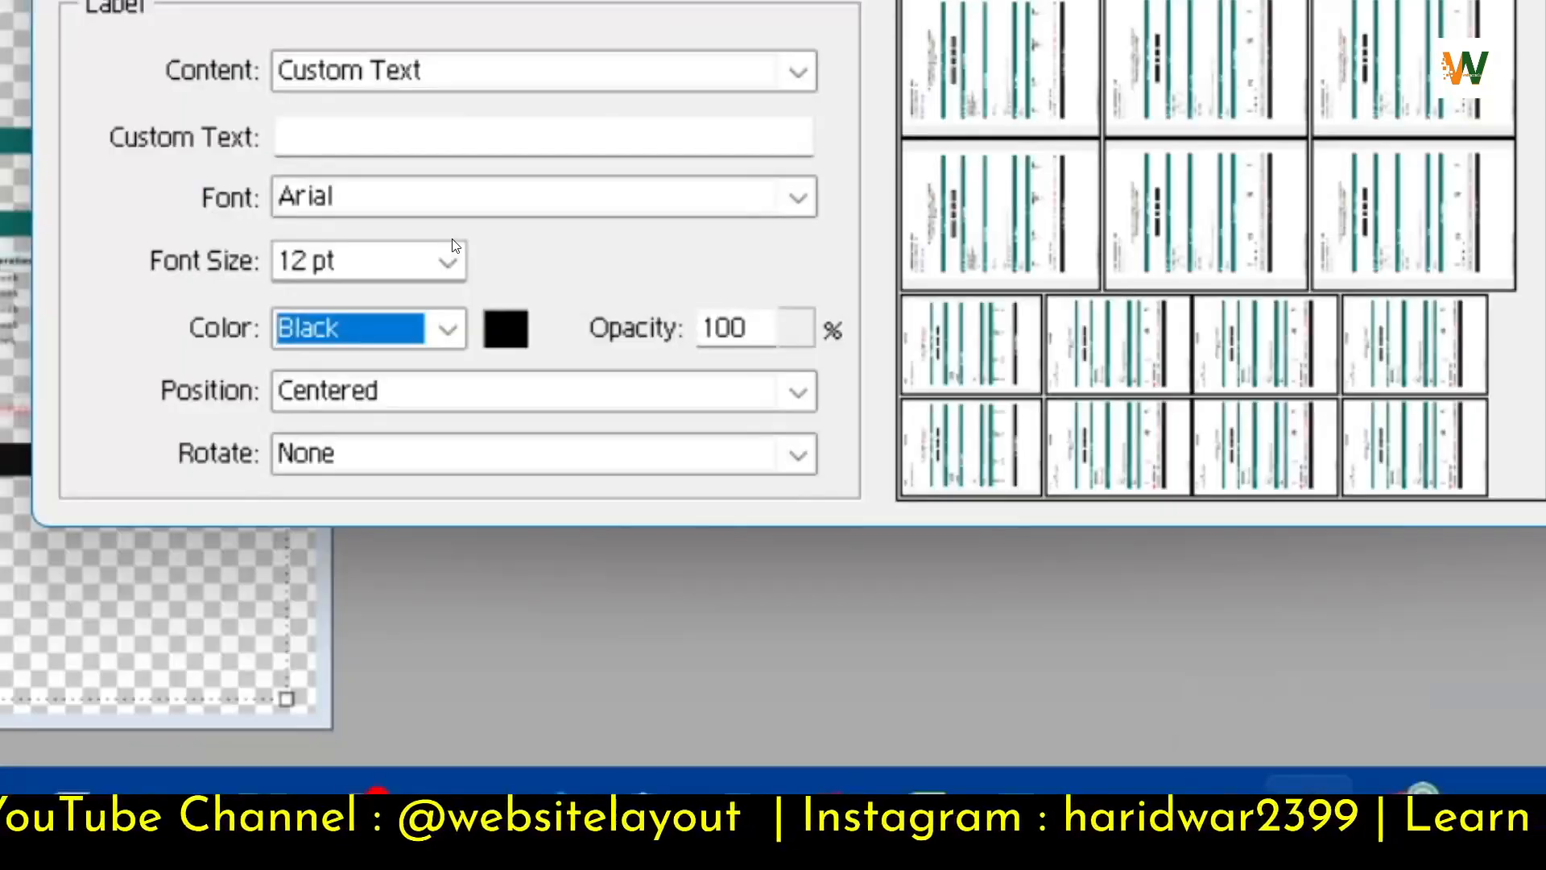
click(771, 648)
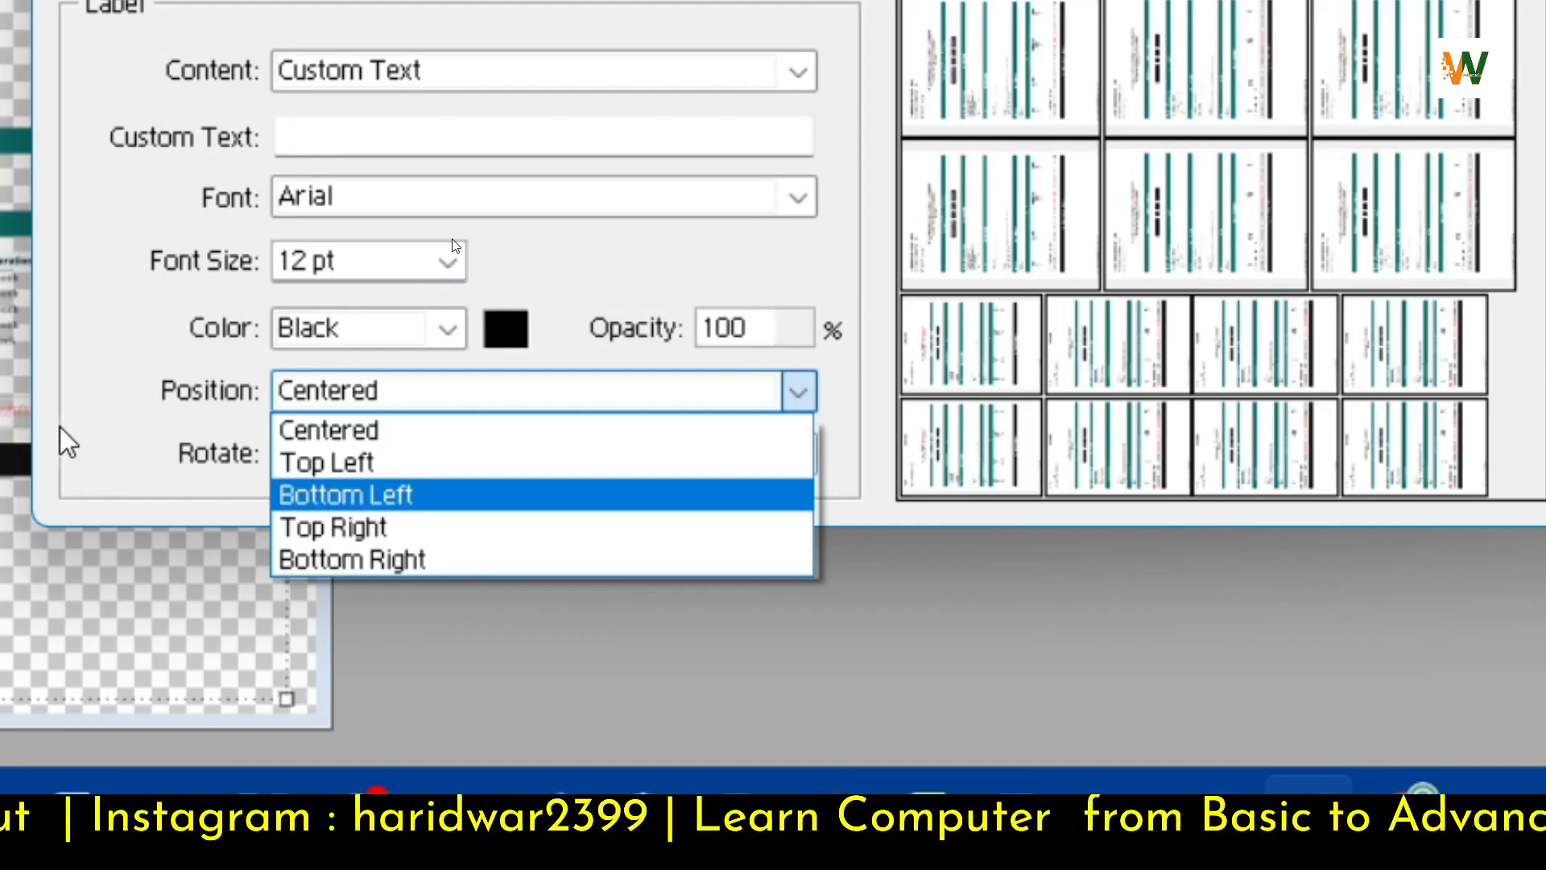
click(108, 428)
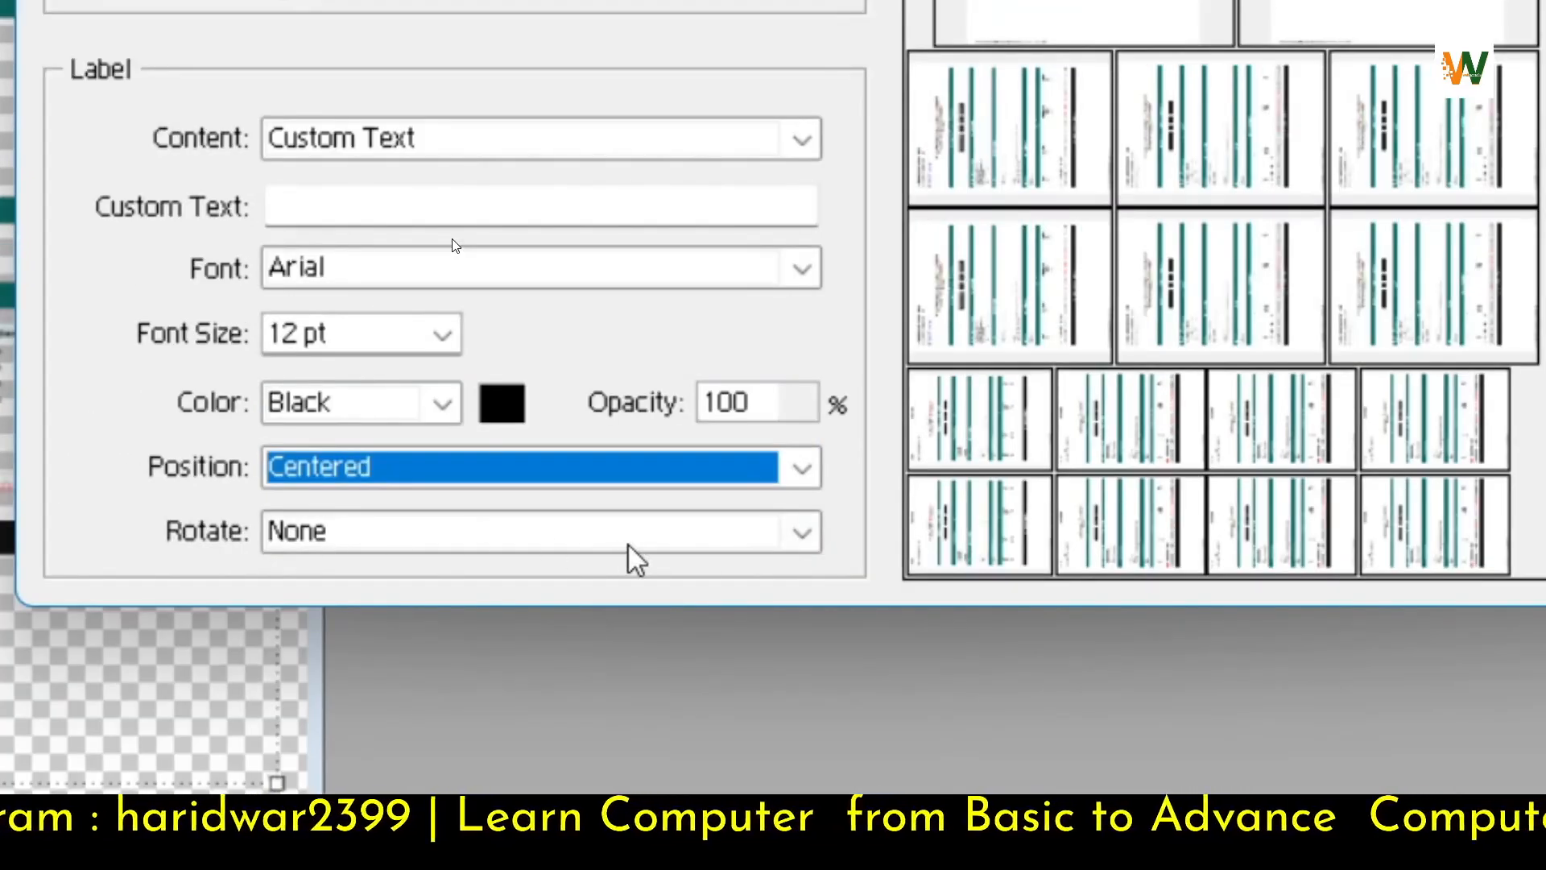
click(629, 455)
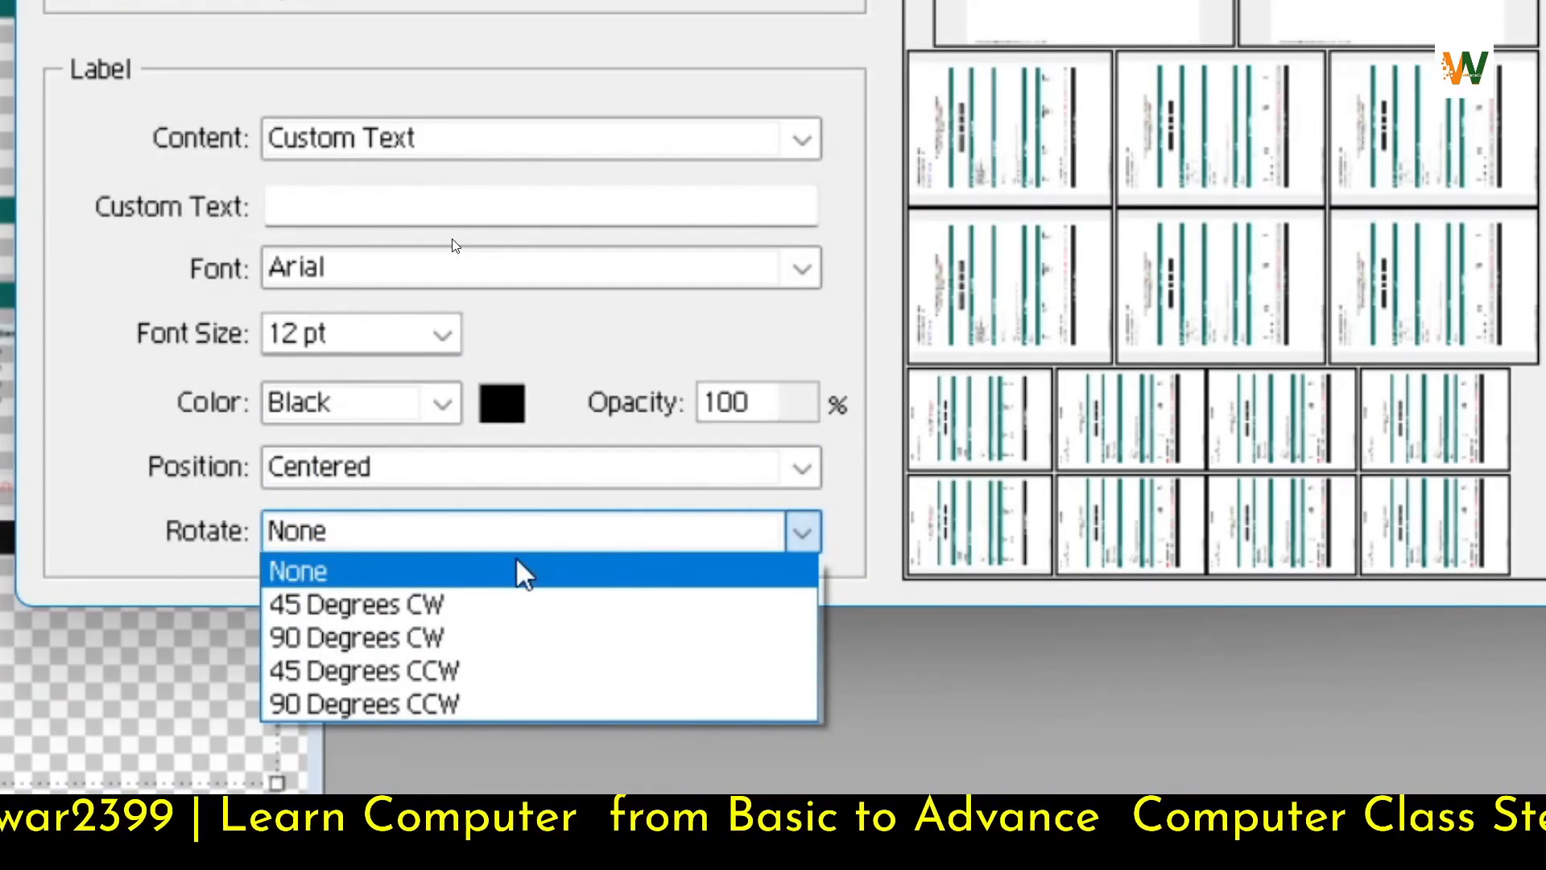
click(103, 483)
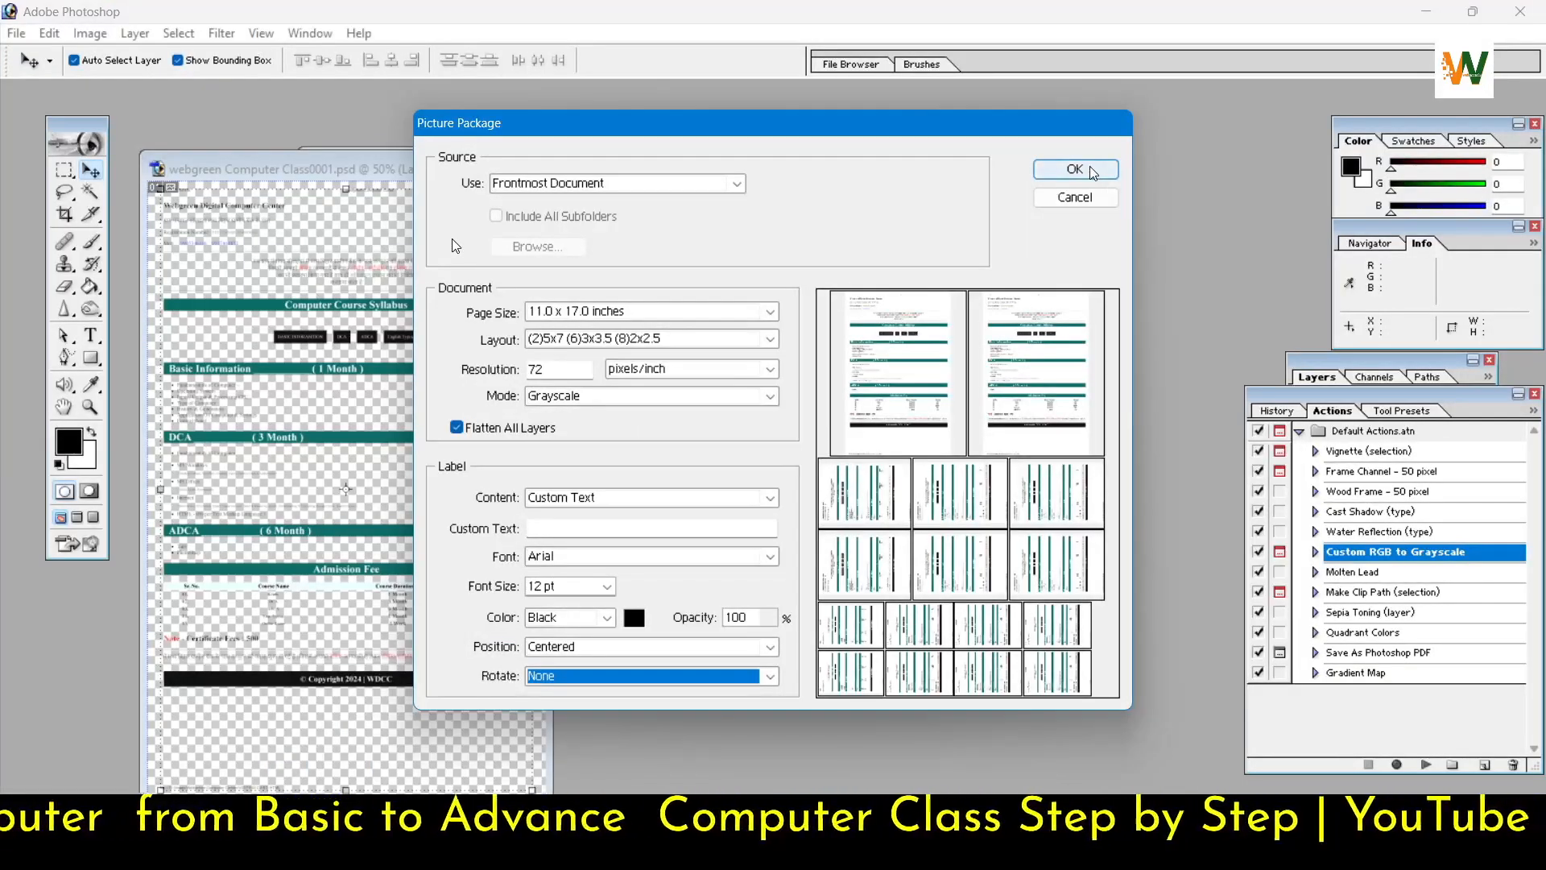
click(1097, 171)
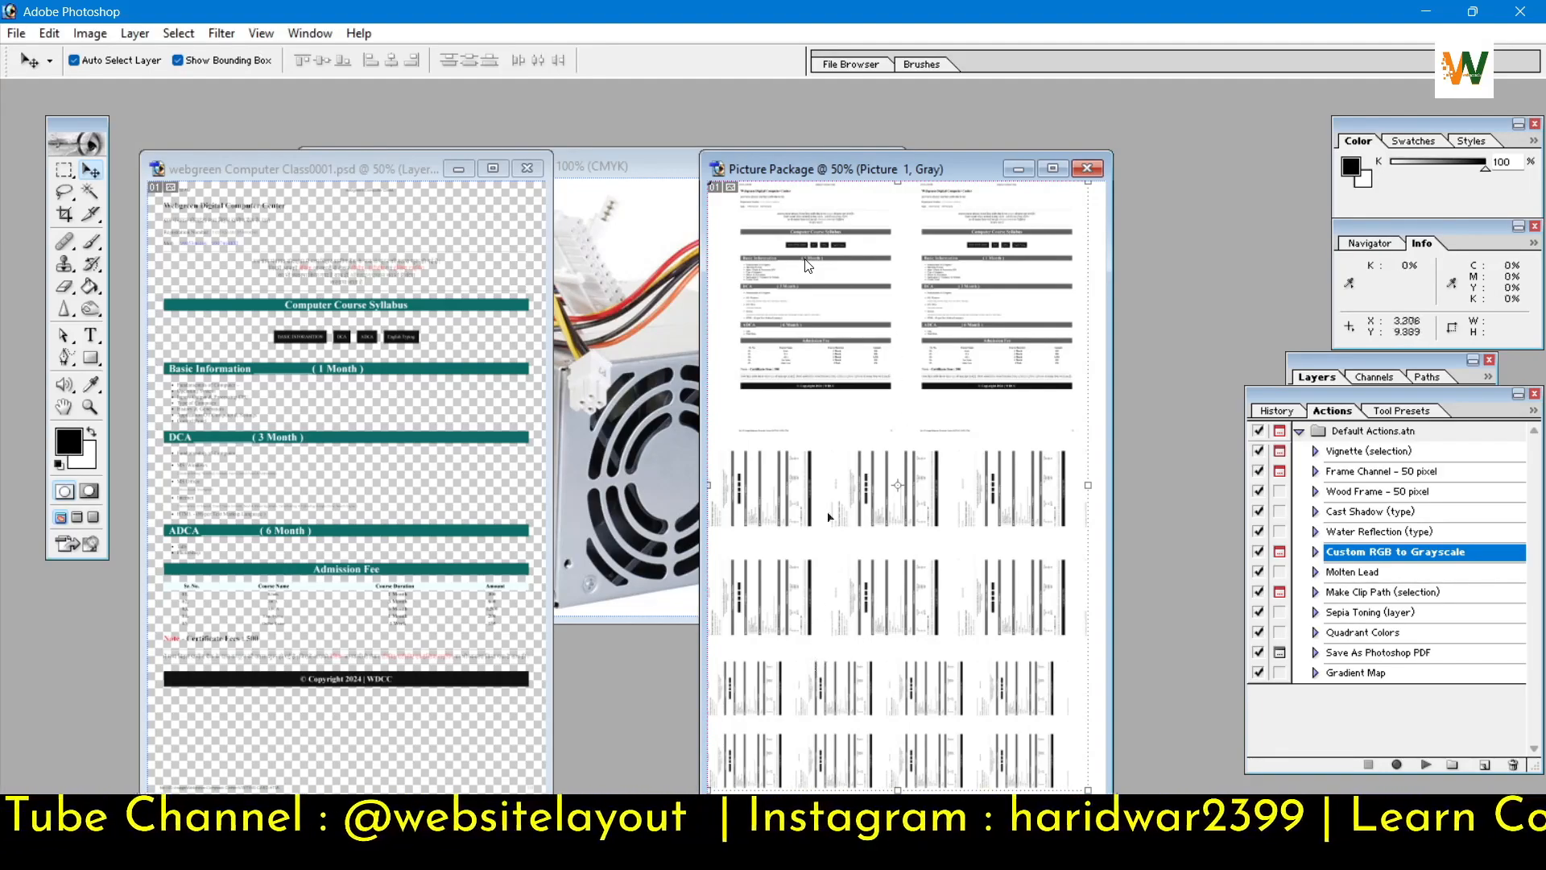
drag(844, 168, 764, 130)
Step: Start a Web Photo Gallery and set its style to Horizontal Frame
click(16, 33)
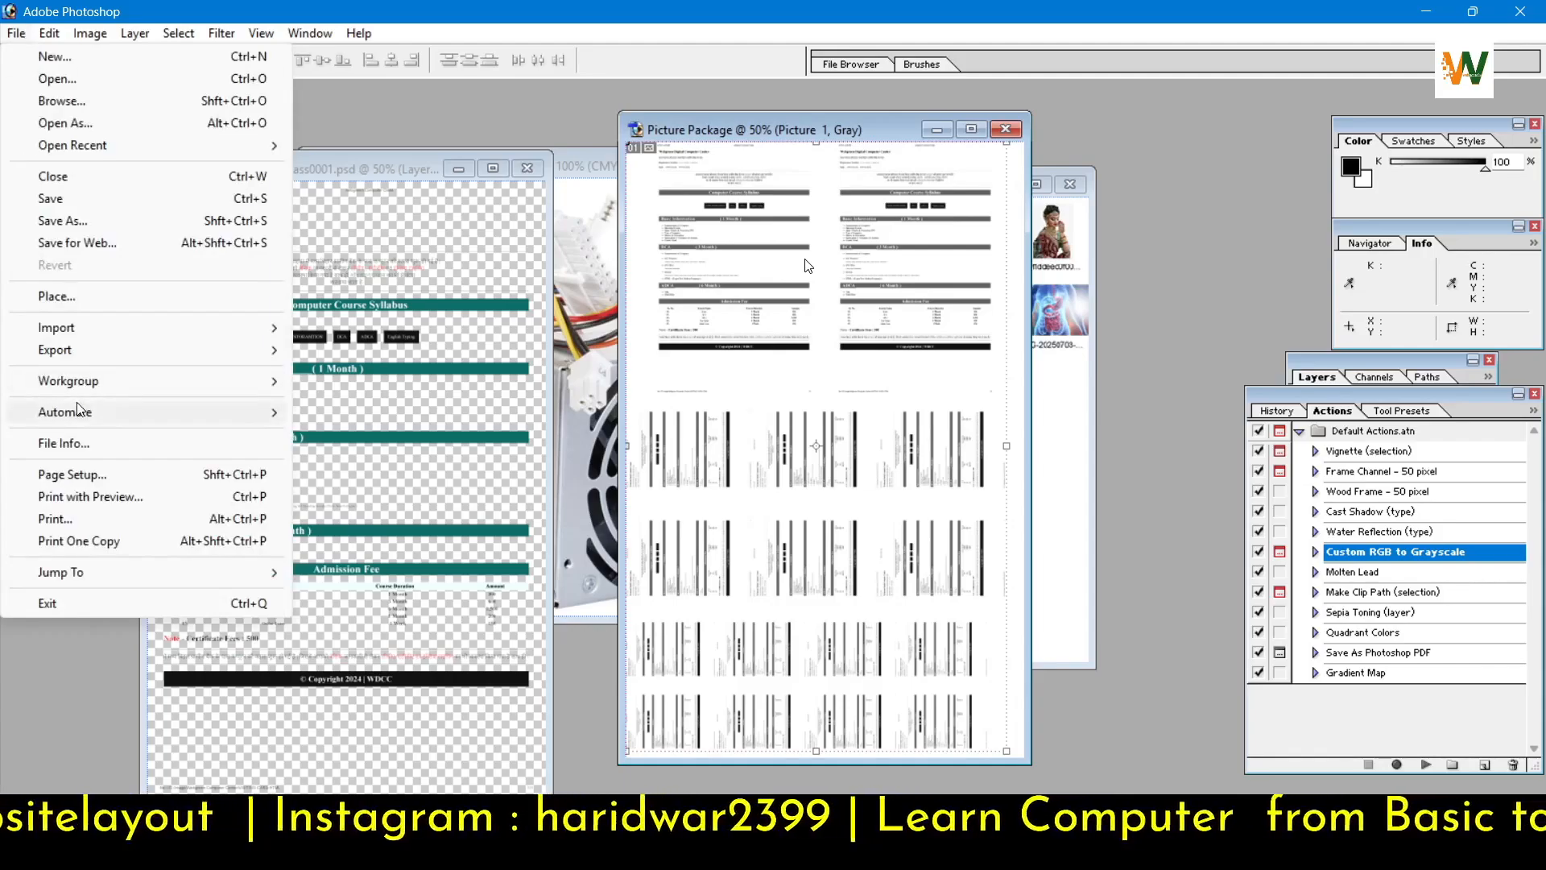
mouse_move(103, 424)
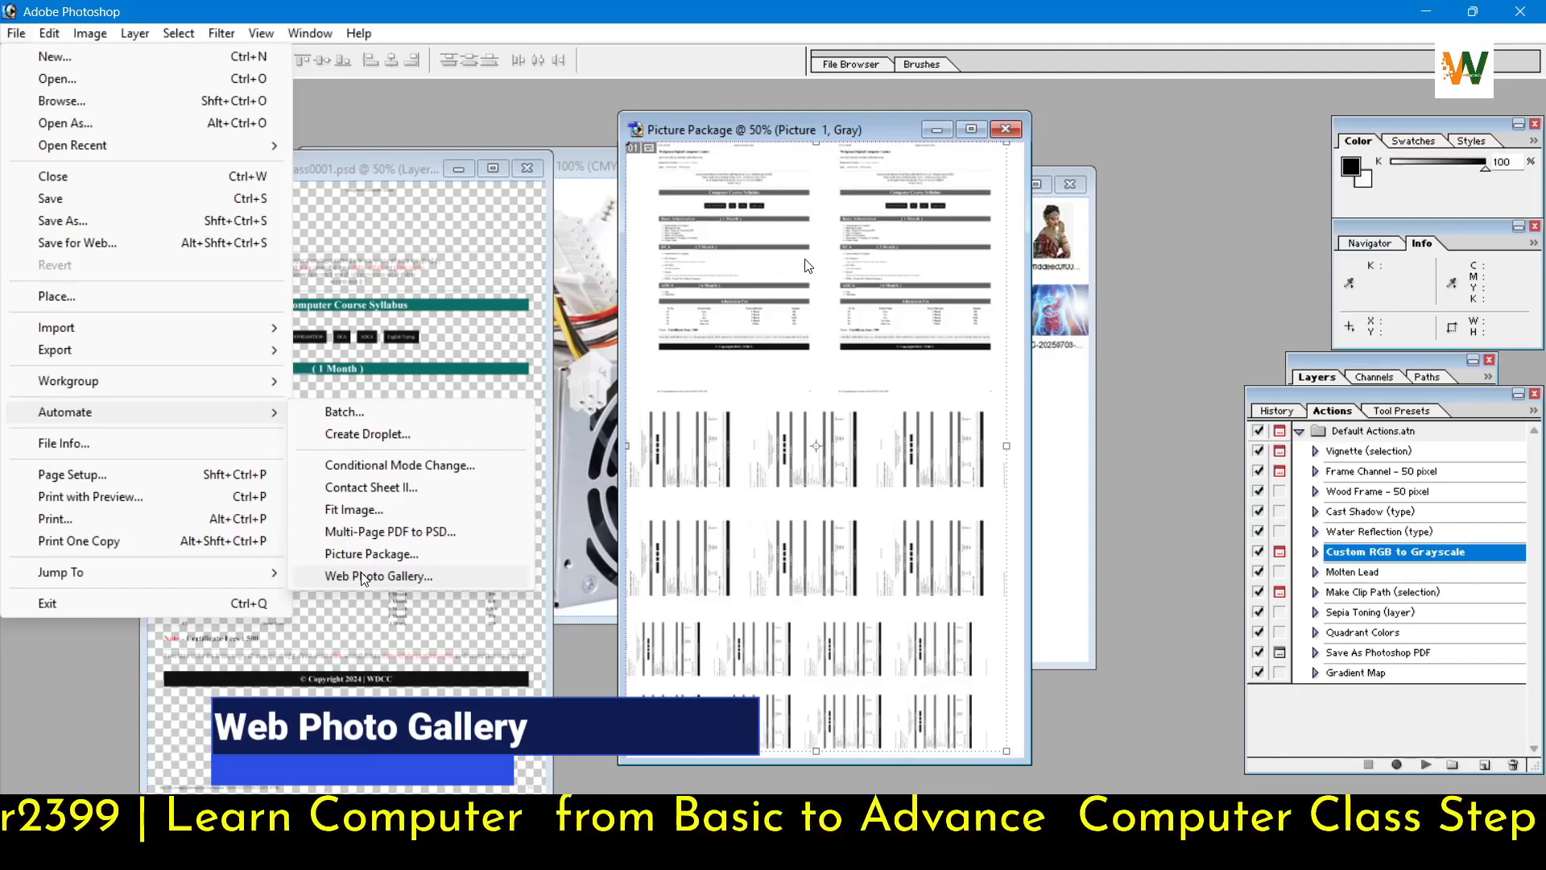
click(363, 576)
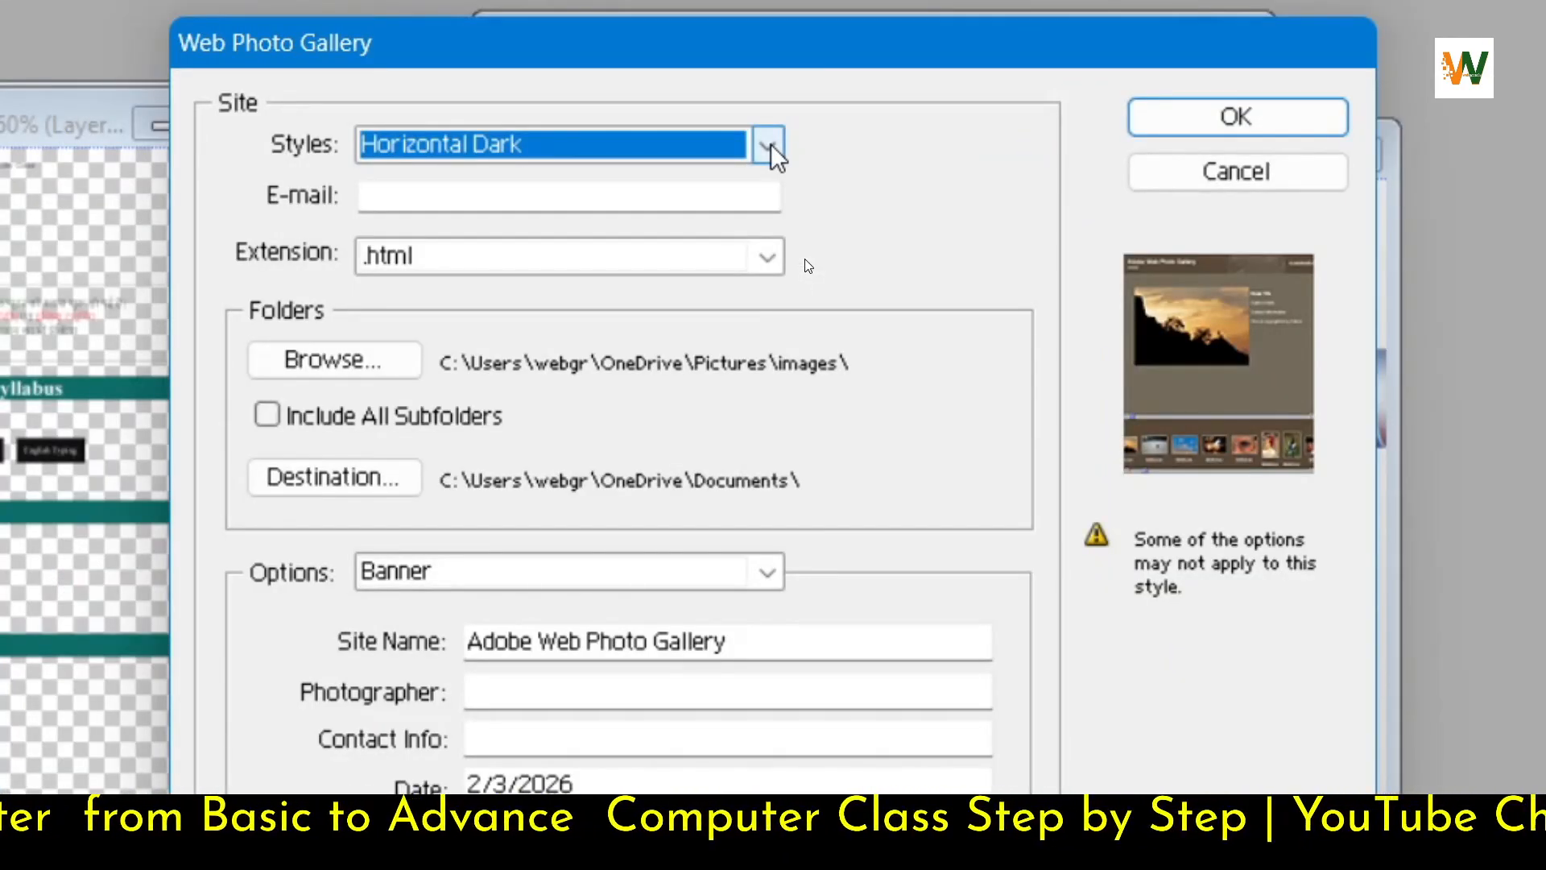
click(769, 147)
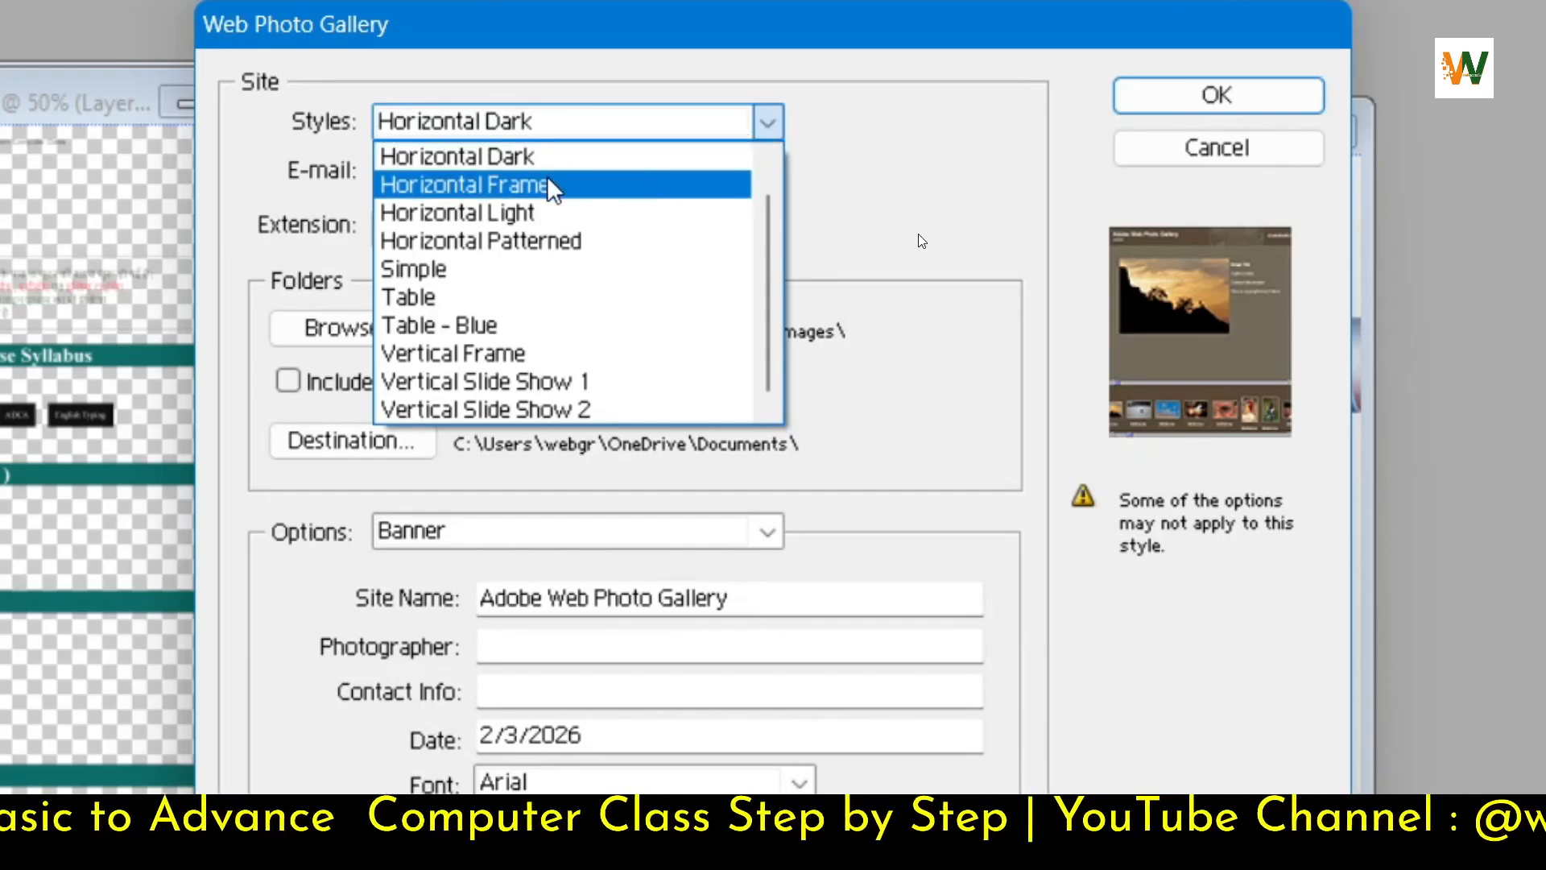
click(553, 185)
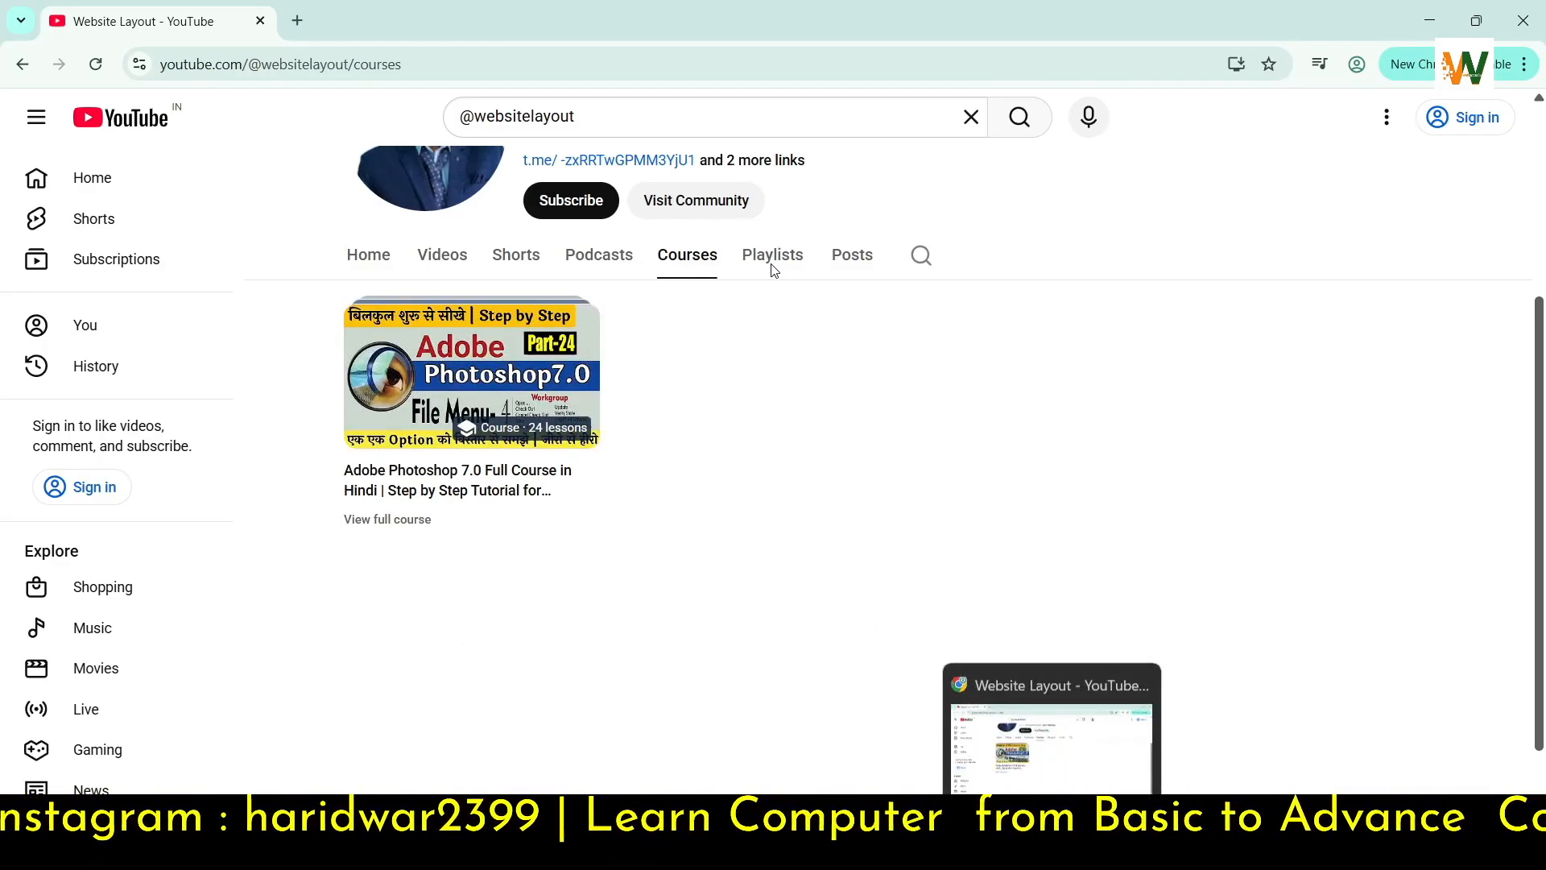
Step: Switch back to Photoshop, try the Horizontal Light and Table gallery styles, and set the style to Vertical Slide Show 2
click(1052, 850)
drag(583, 134, 598, 136)
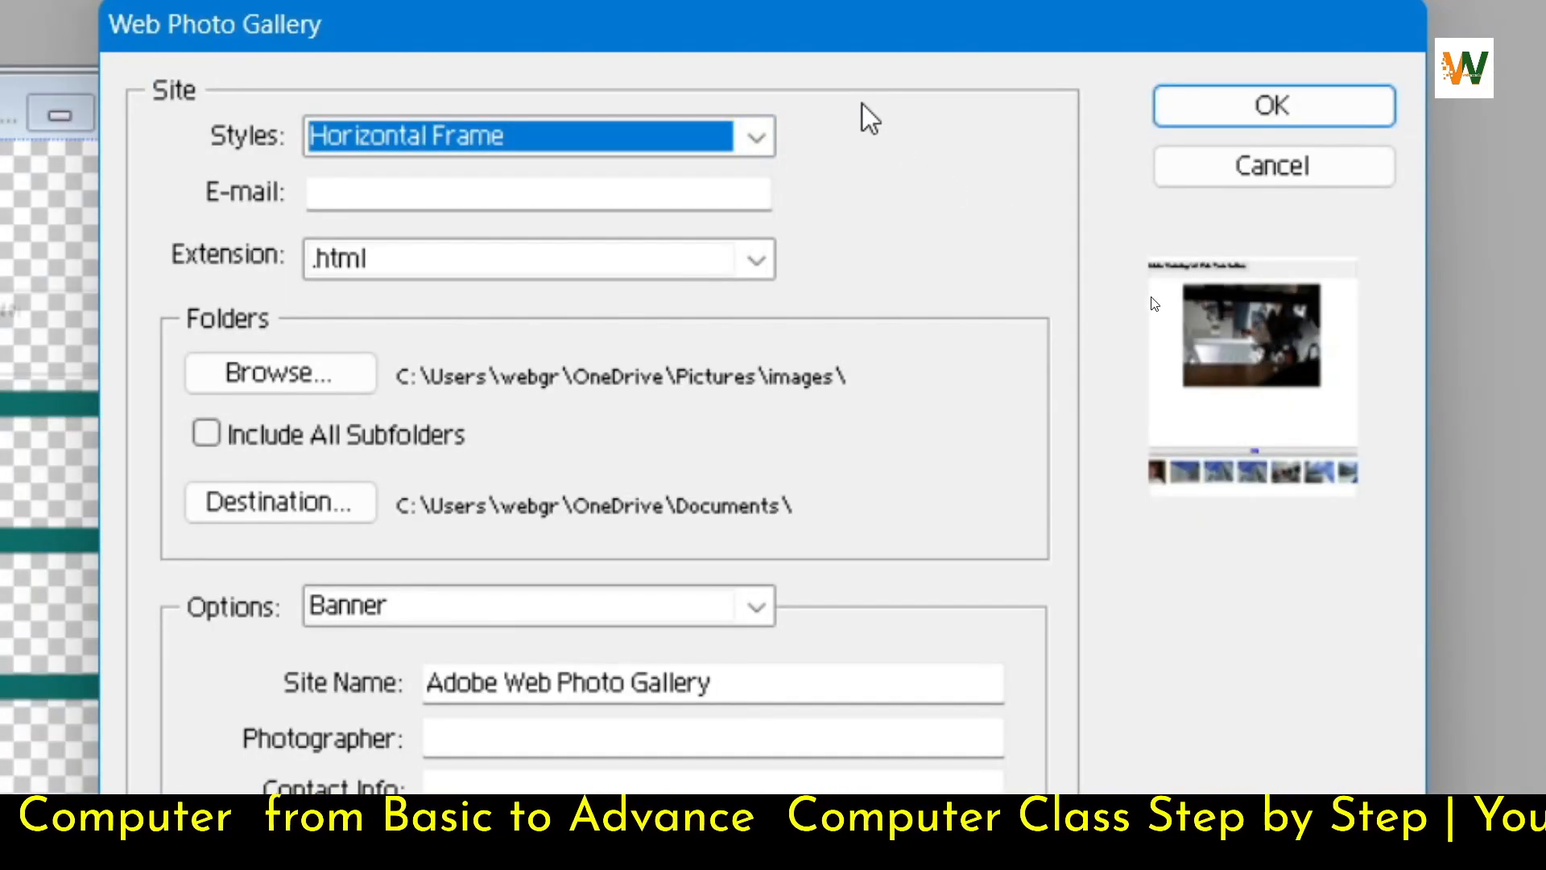
click(757, 137)
click(531, 240)
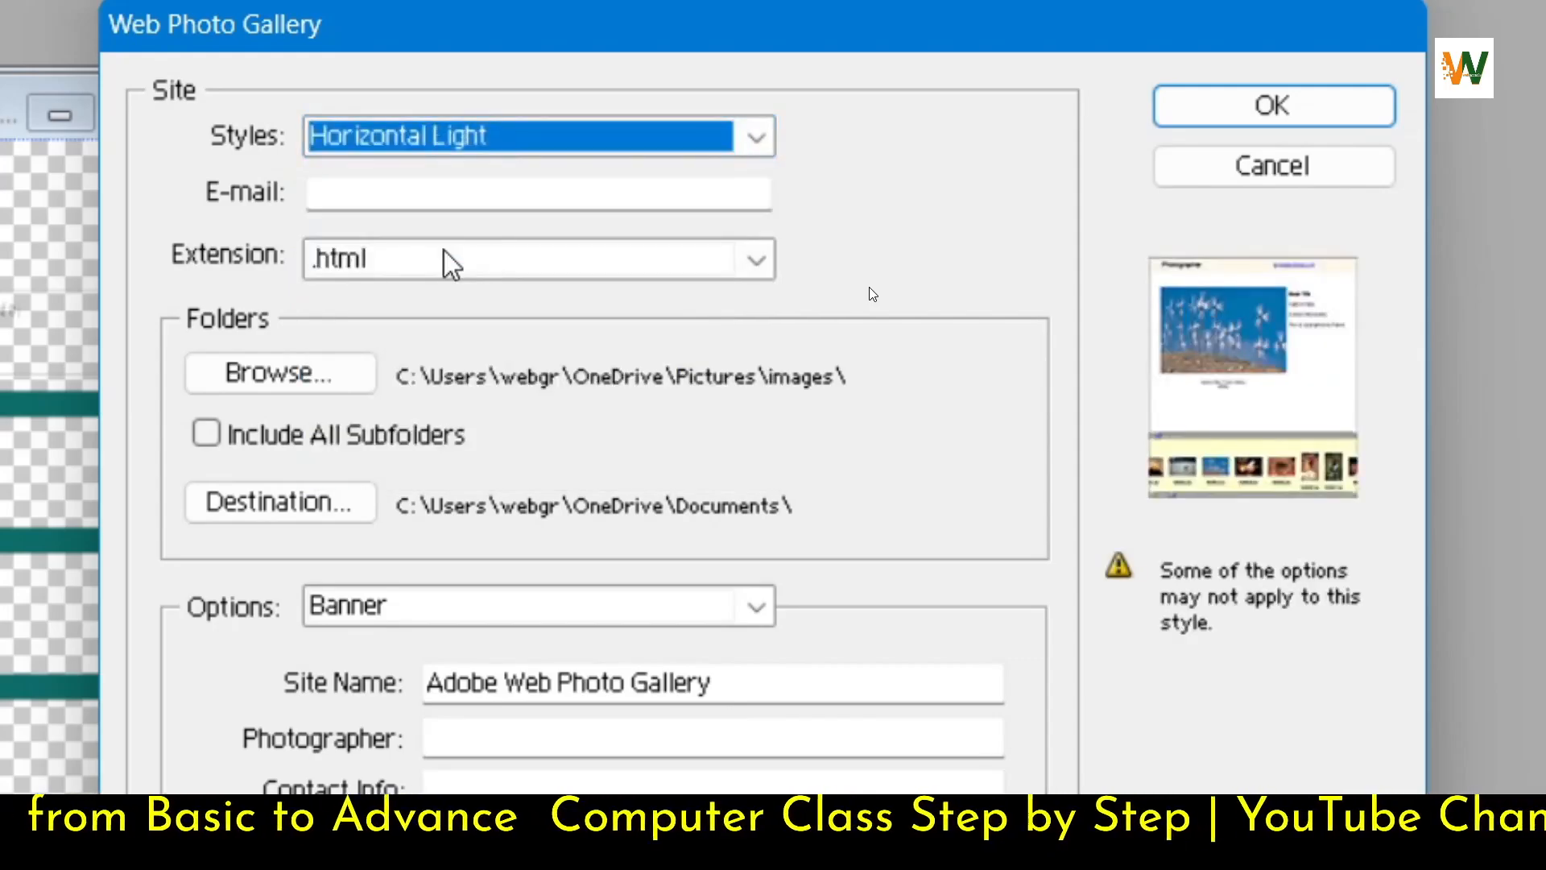
click(754, 142)
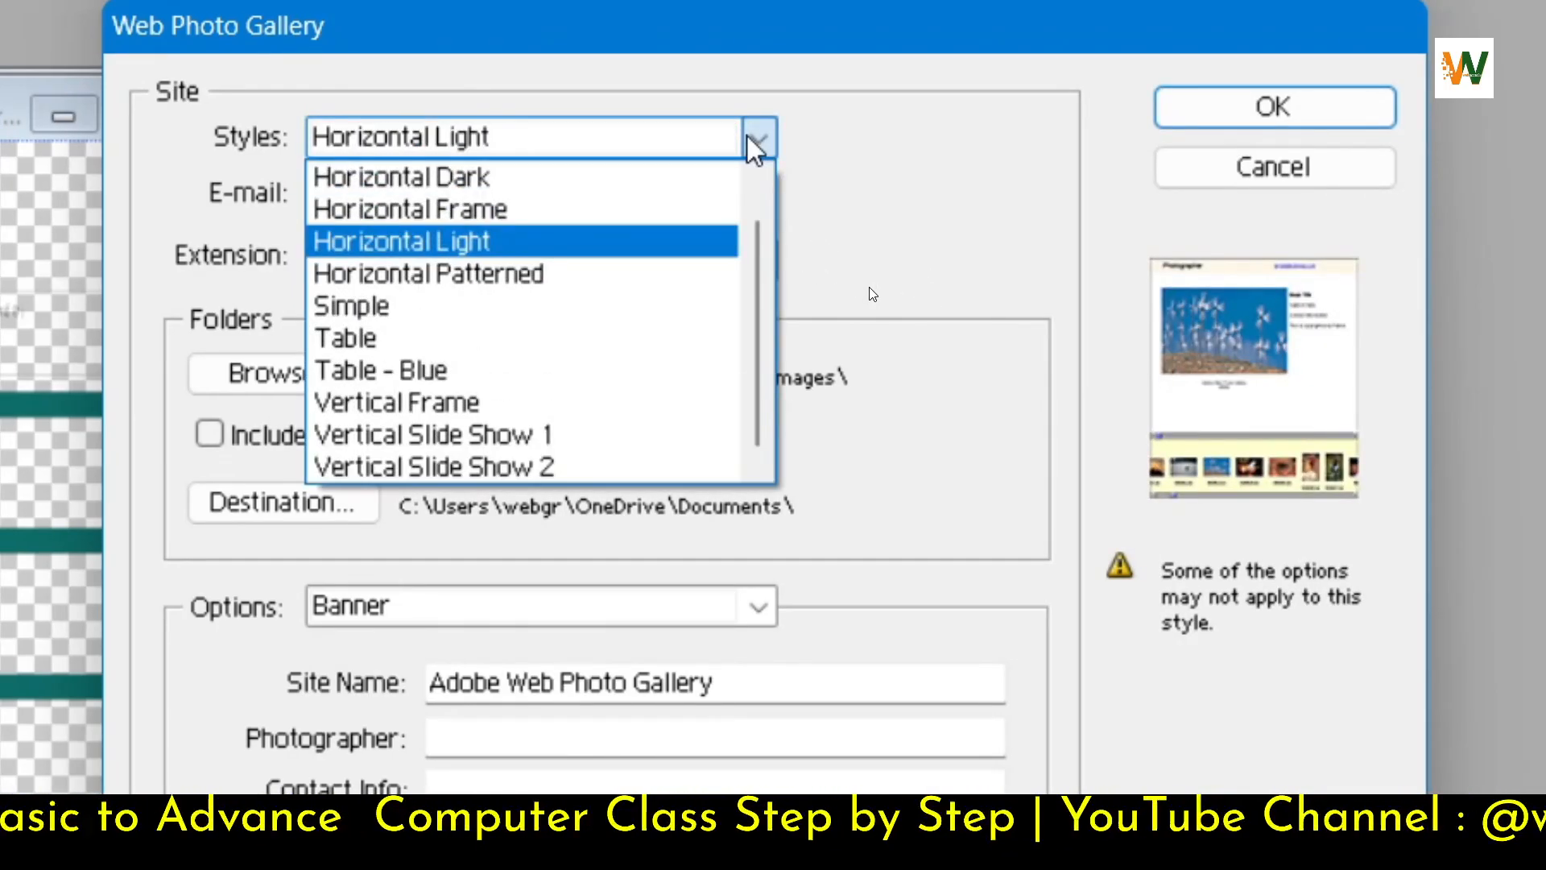
click(448, 338)
click(757, 137)
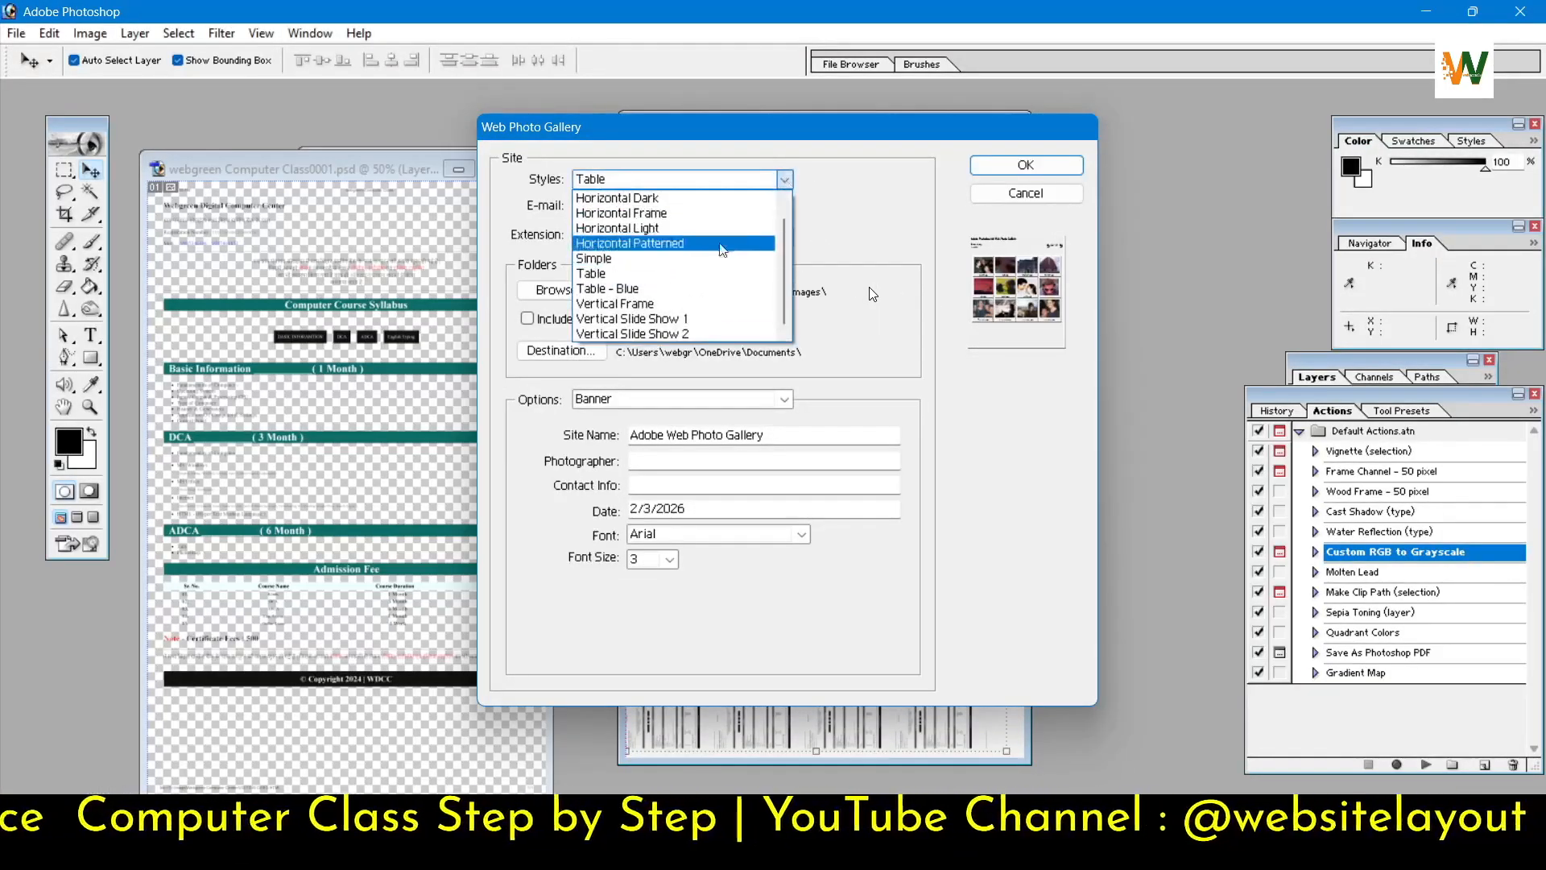
click(349, 564)
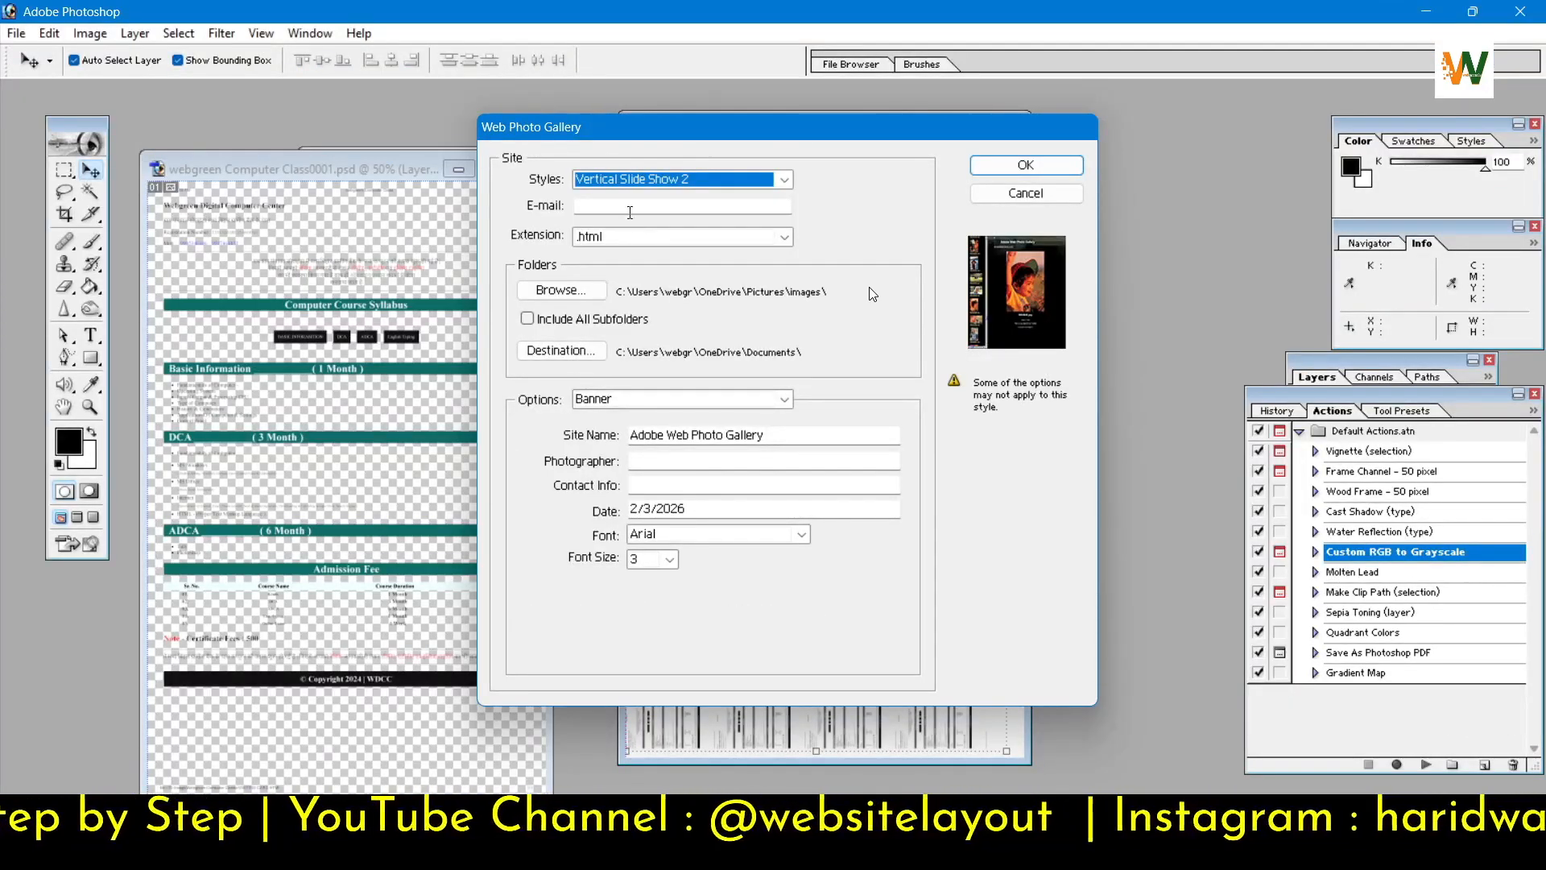
Step: Leave the e-mail empty, keep the .html extension, and choose the images folder in Pictures as the gallery's source
click(624, 208)
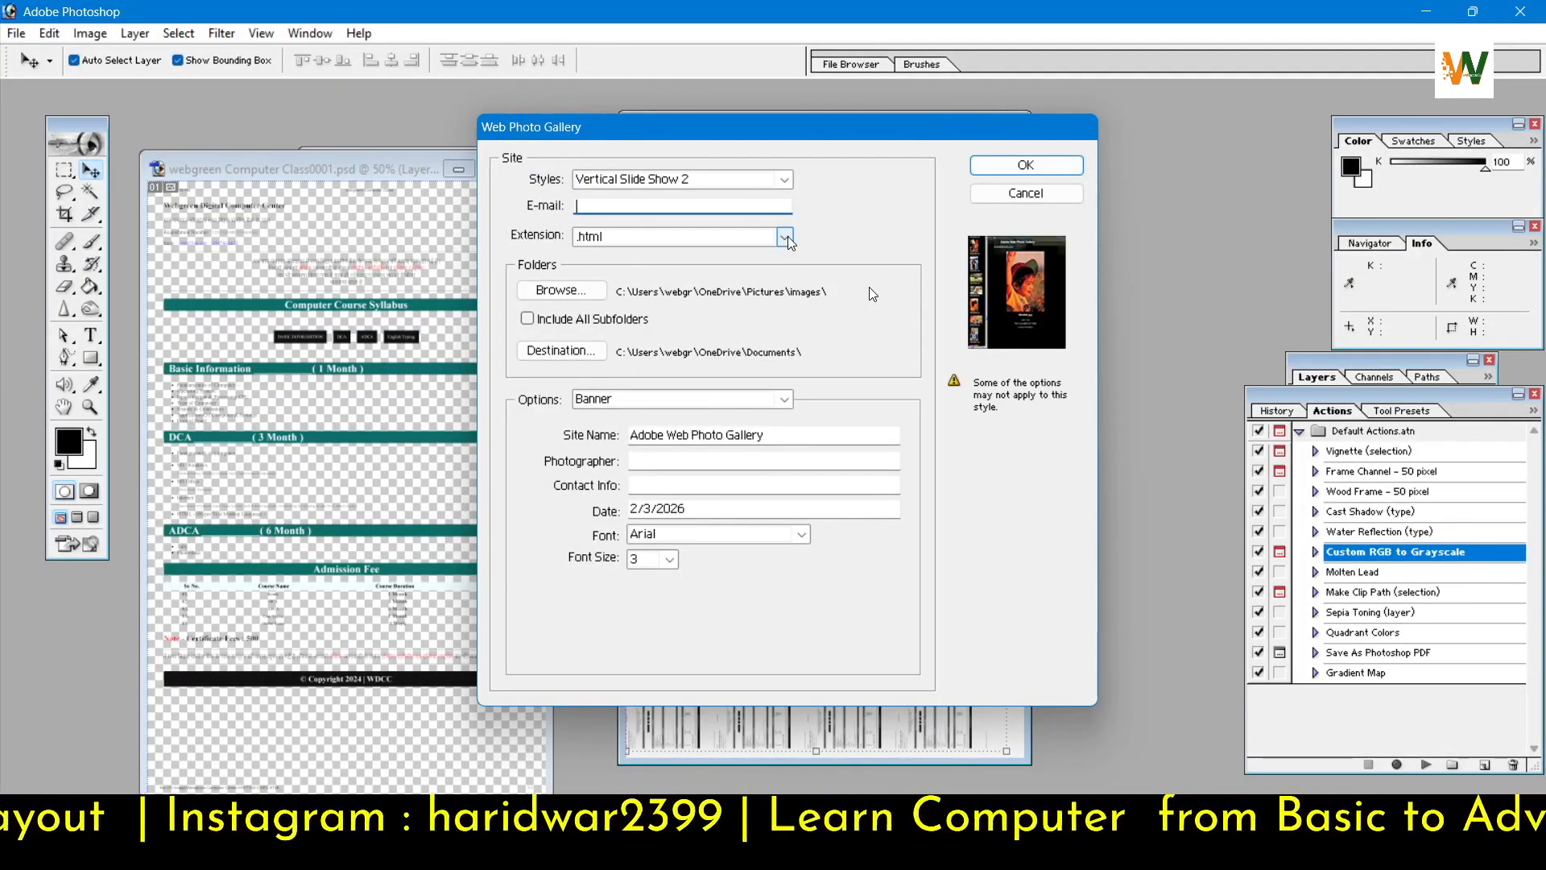
click(786, 239)
click(894, 237)
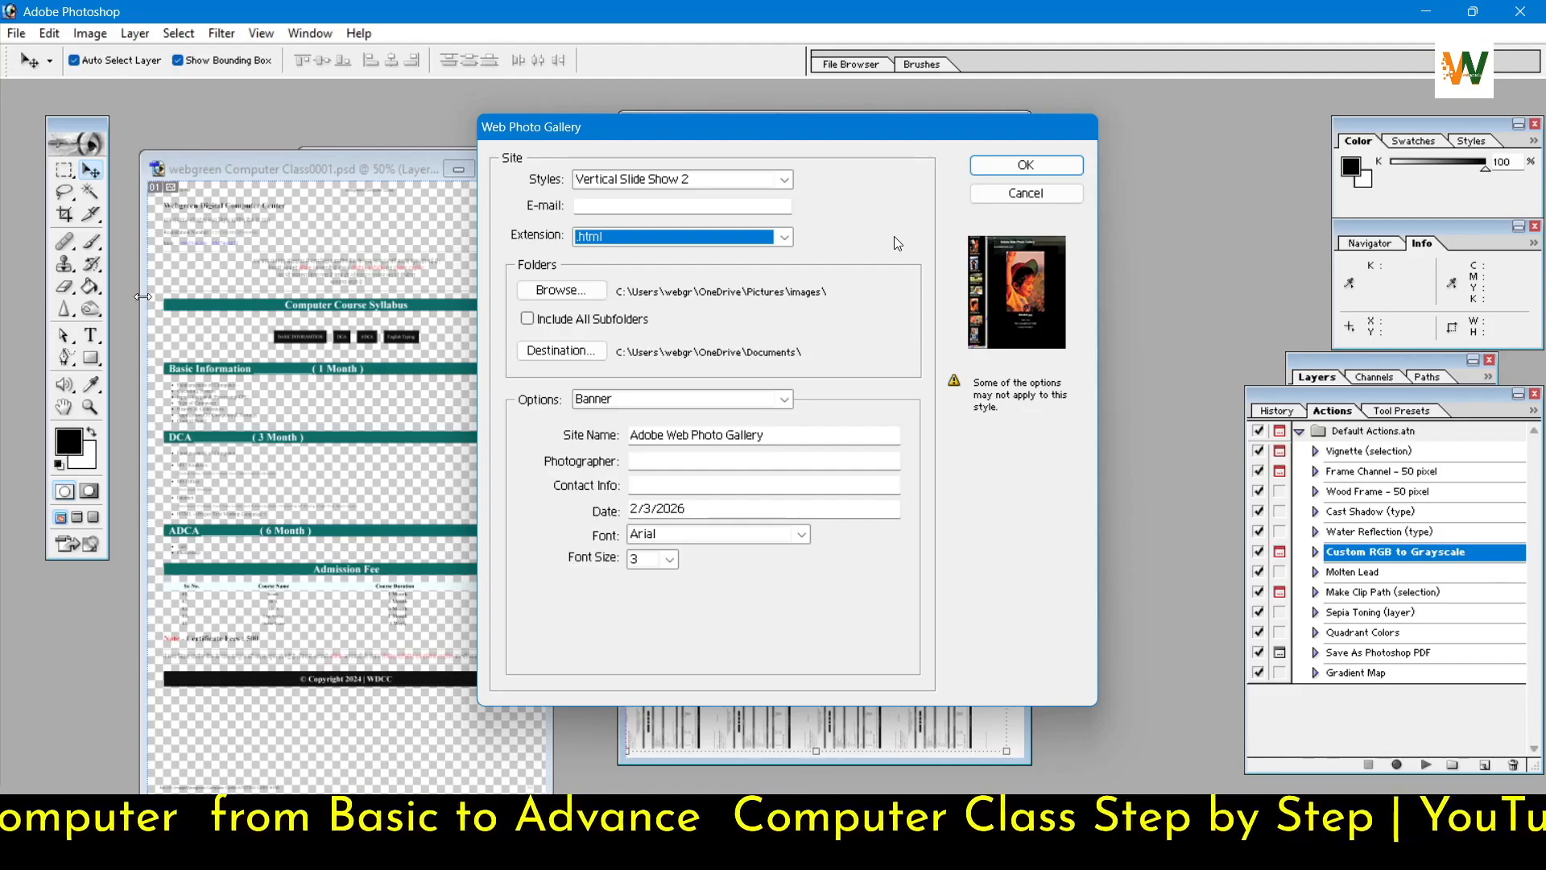
click(585, 291)
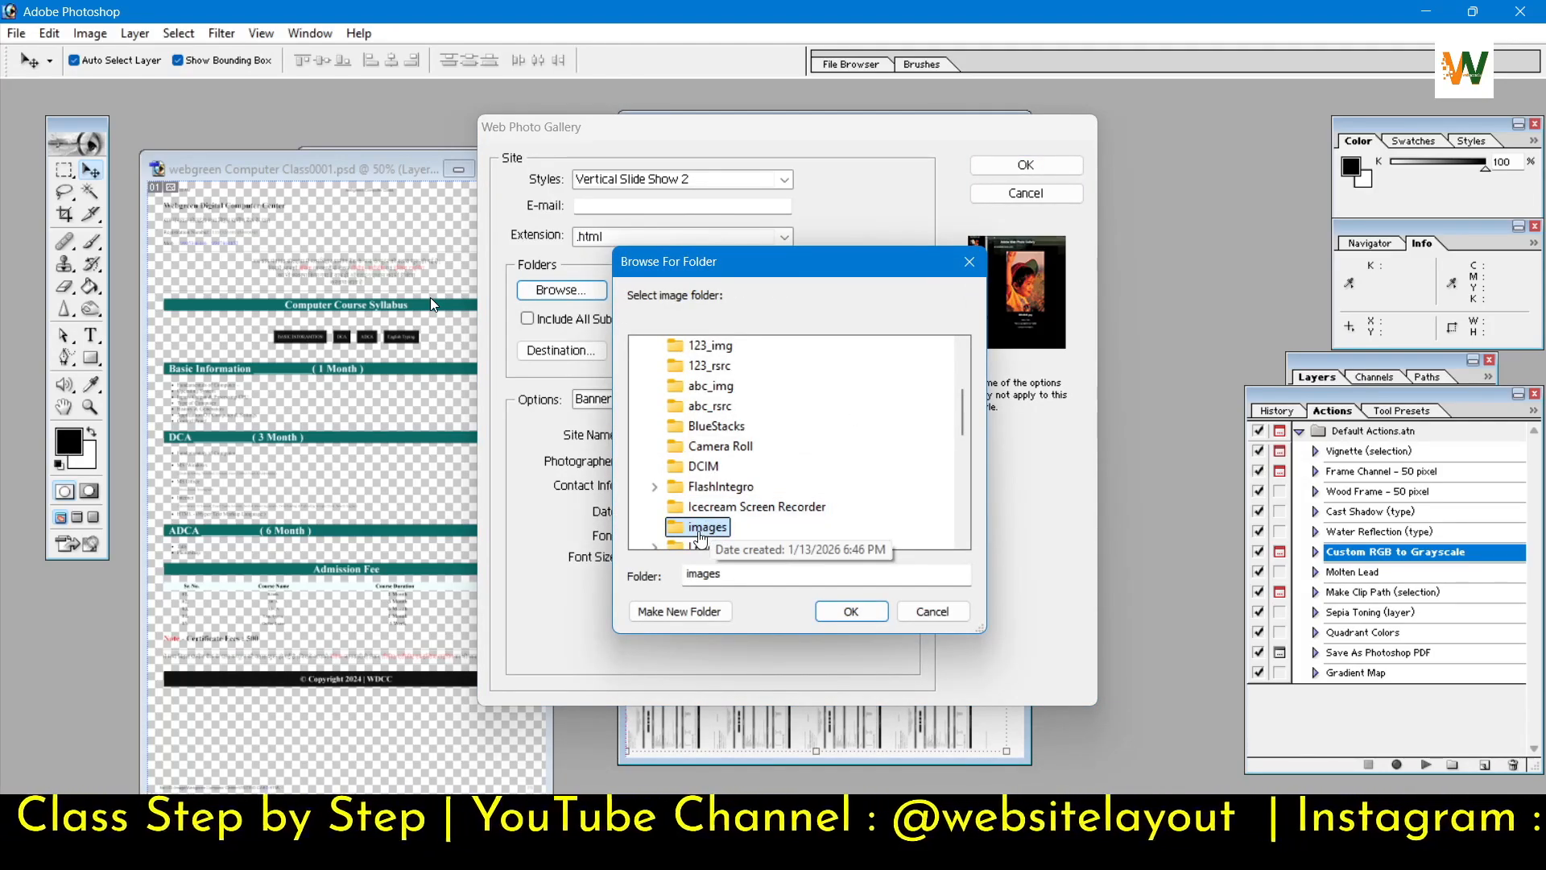
click(848, 612)
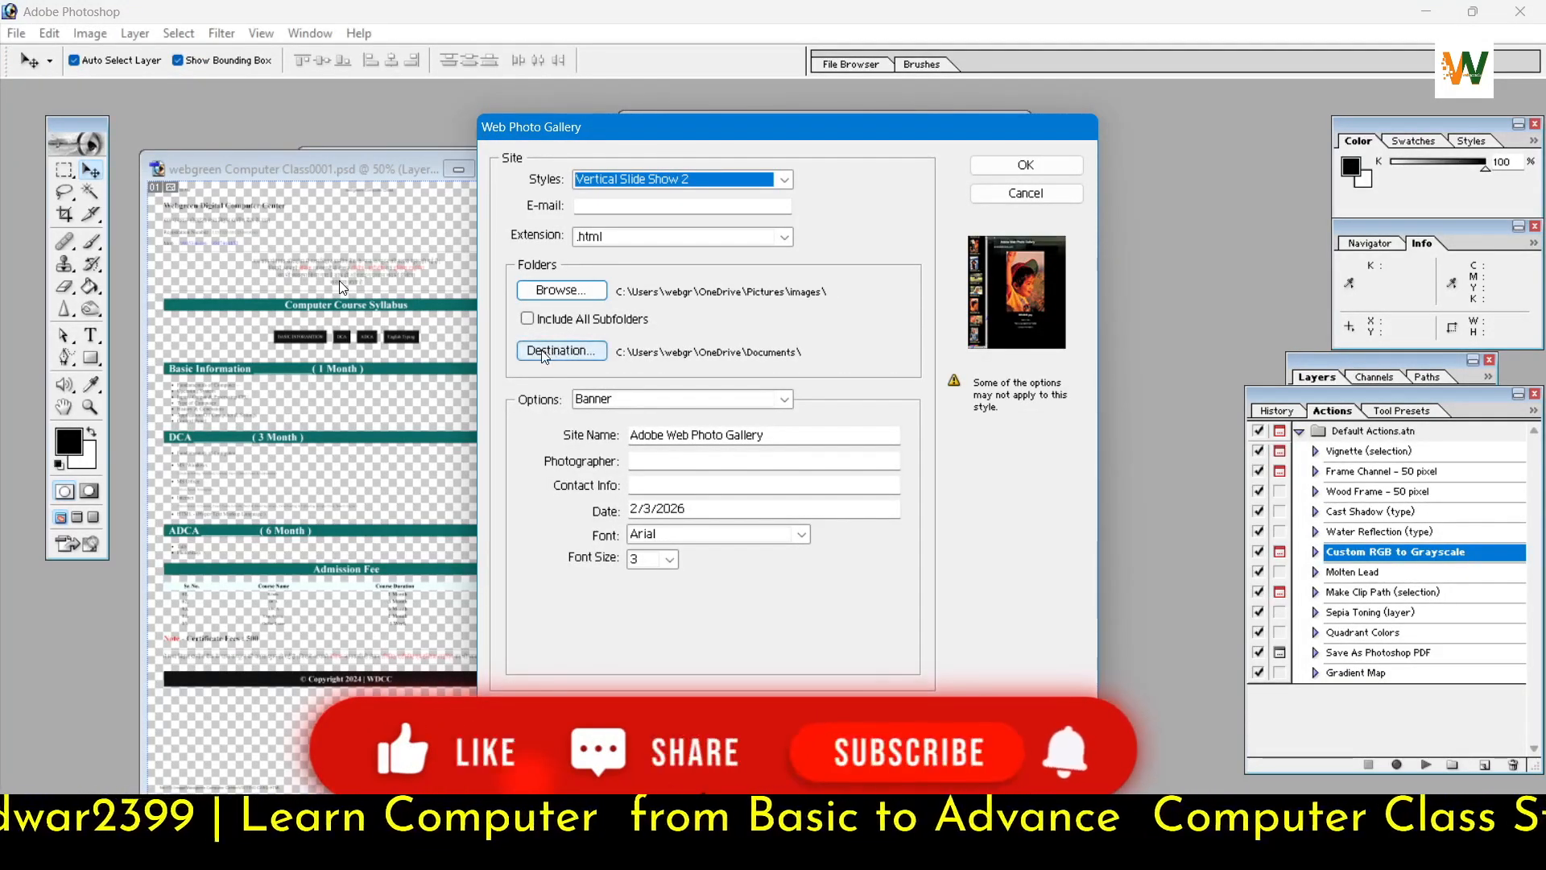
Step: Set the web gallery's destination to the 123 folder in Documents
click(544, 354)
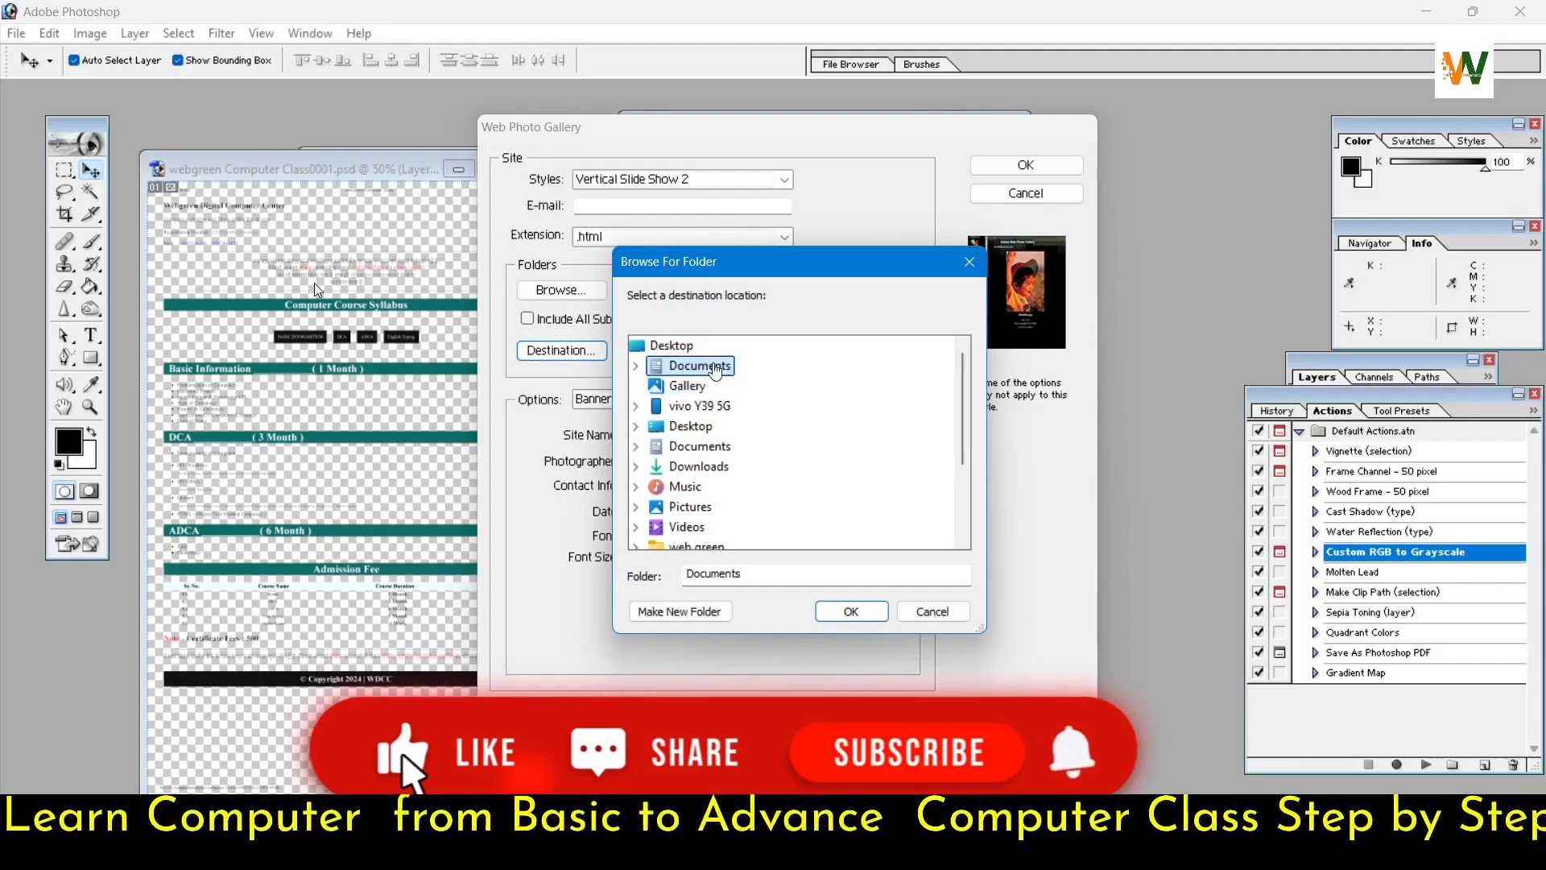
click(770, 370)
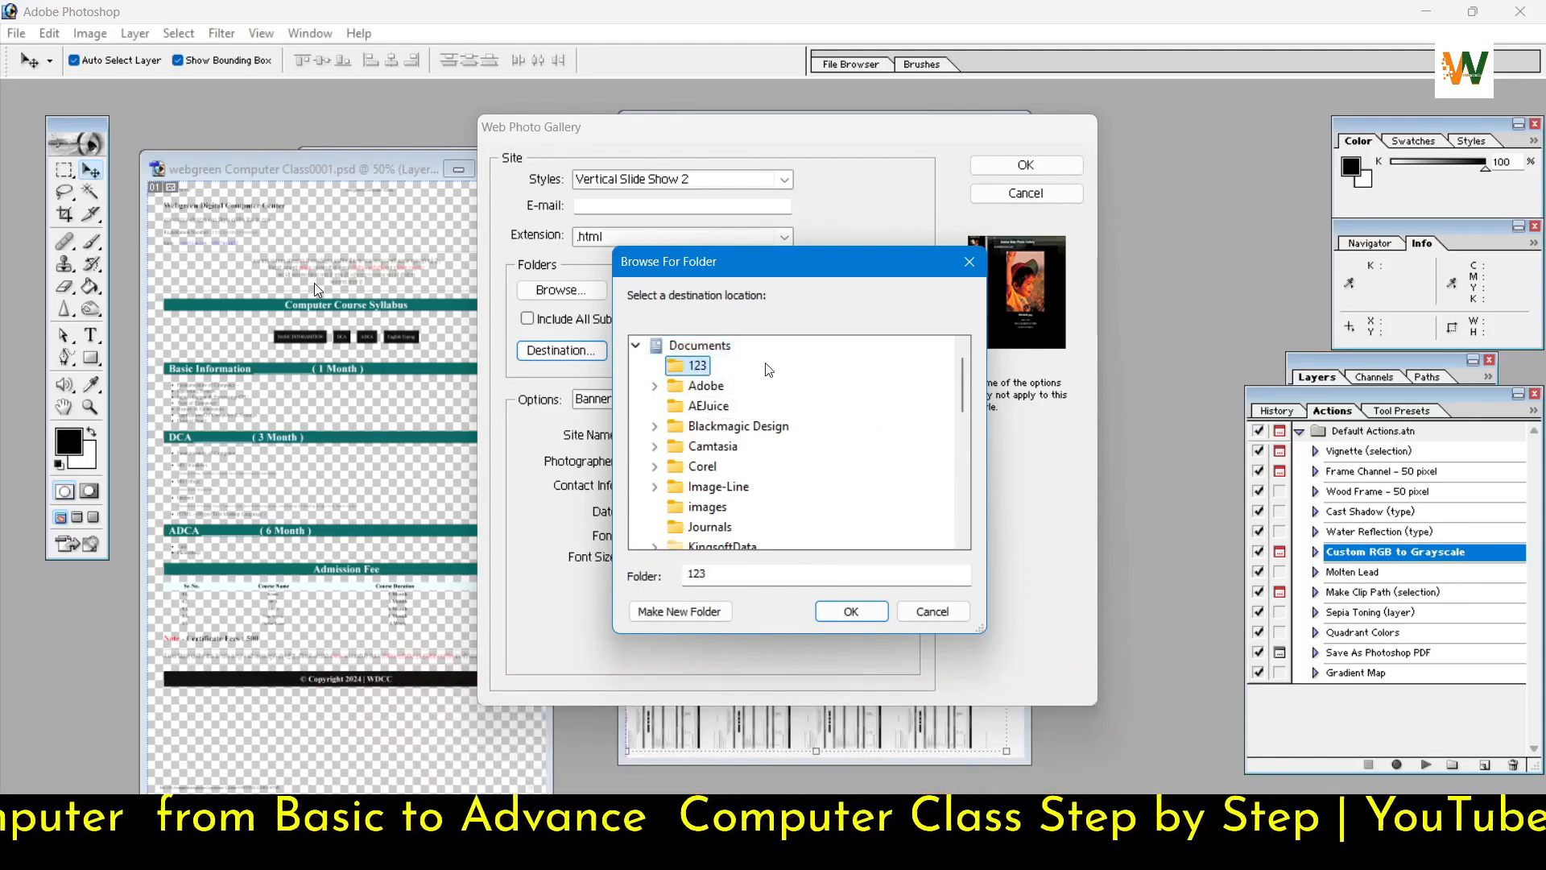
click(851, 611)
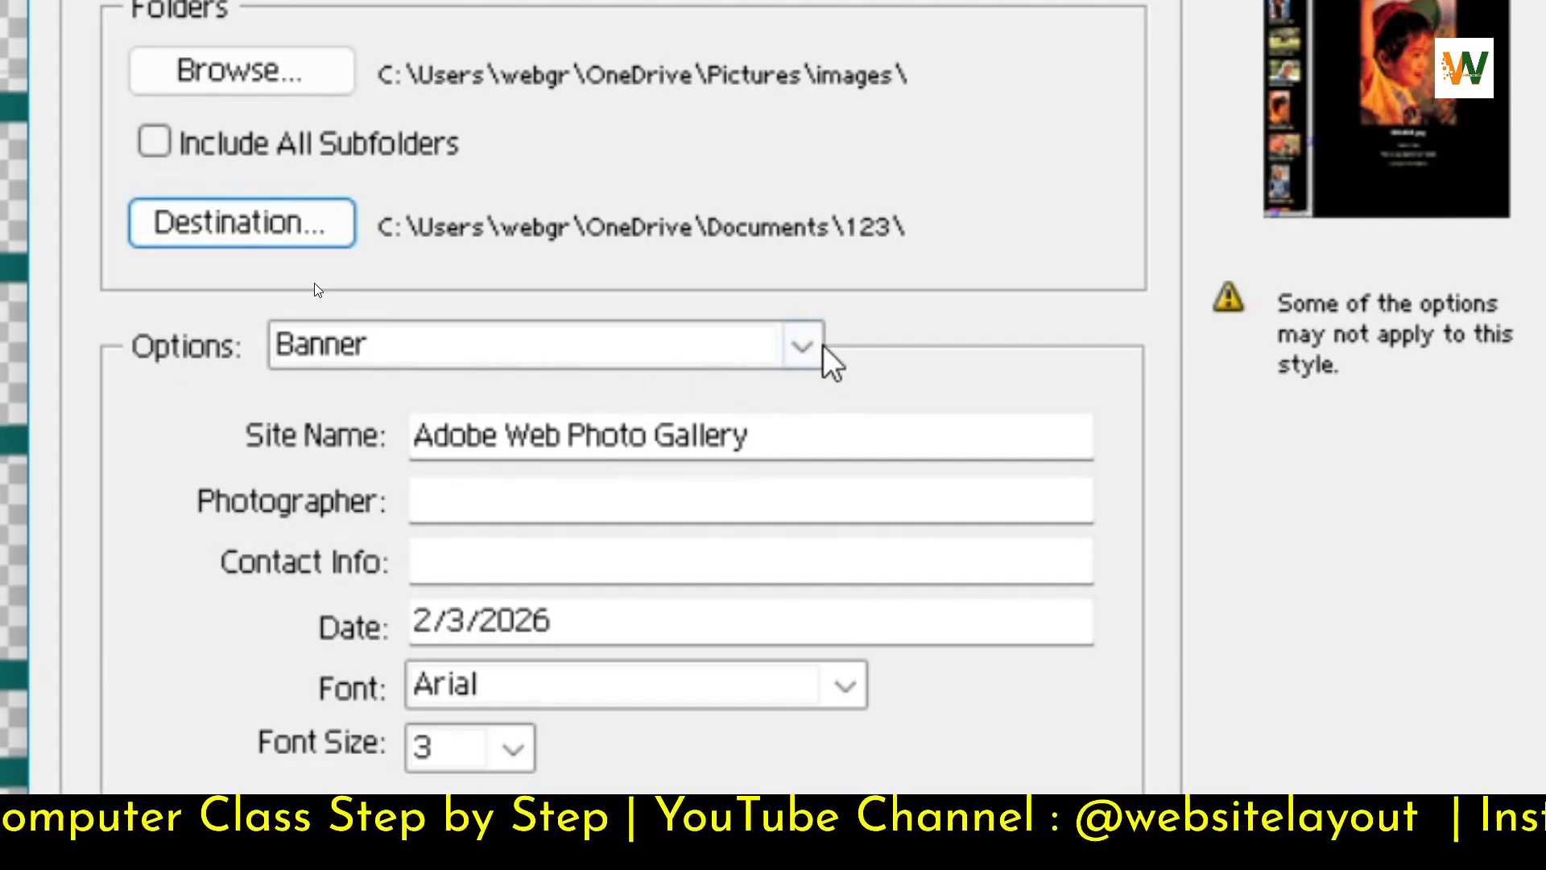
Step: Review the gallery's option groups and the Banner settings for site name, photographer, contact info and date
click(796, 354)
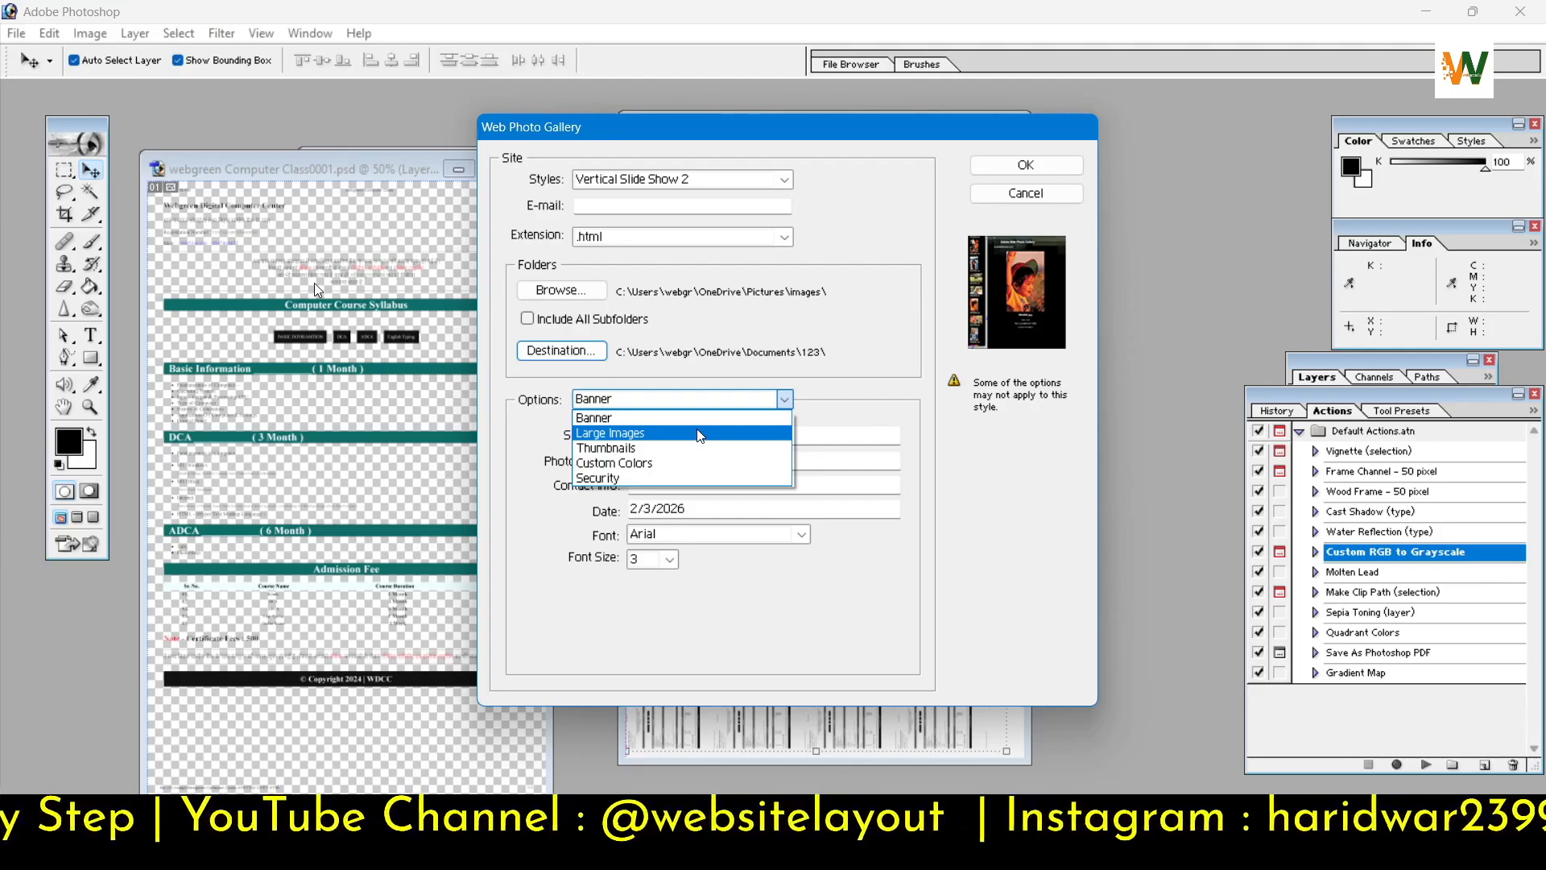
click(544, 522)
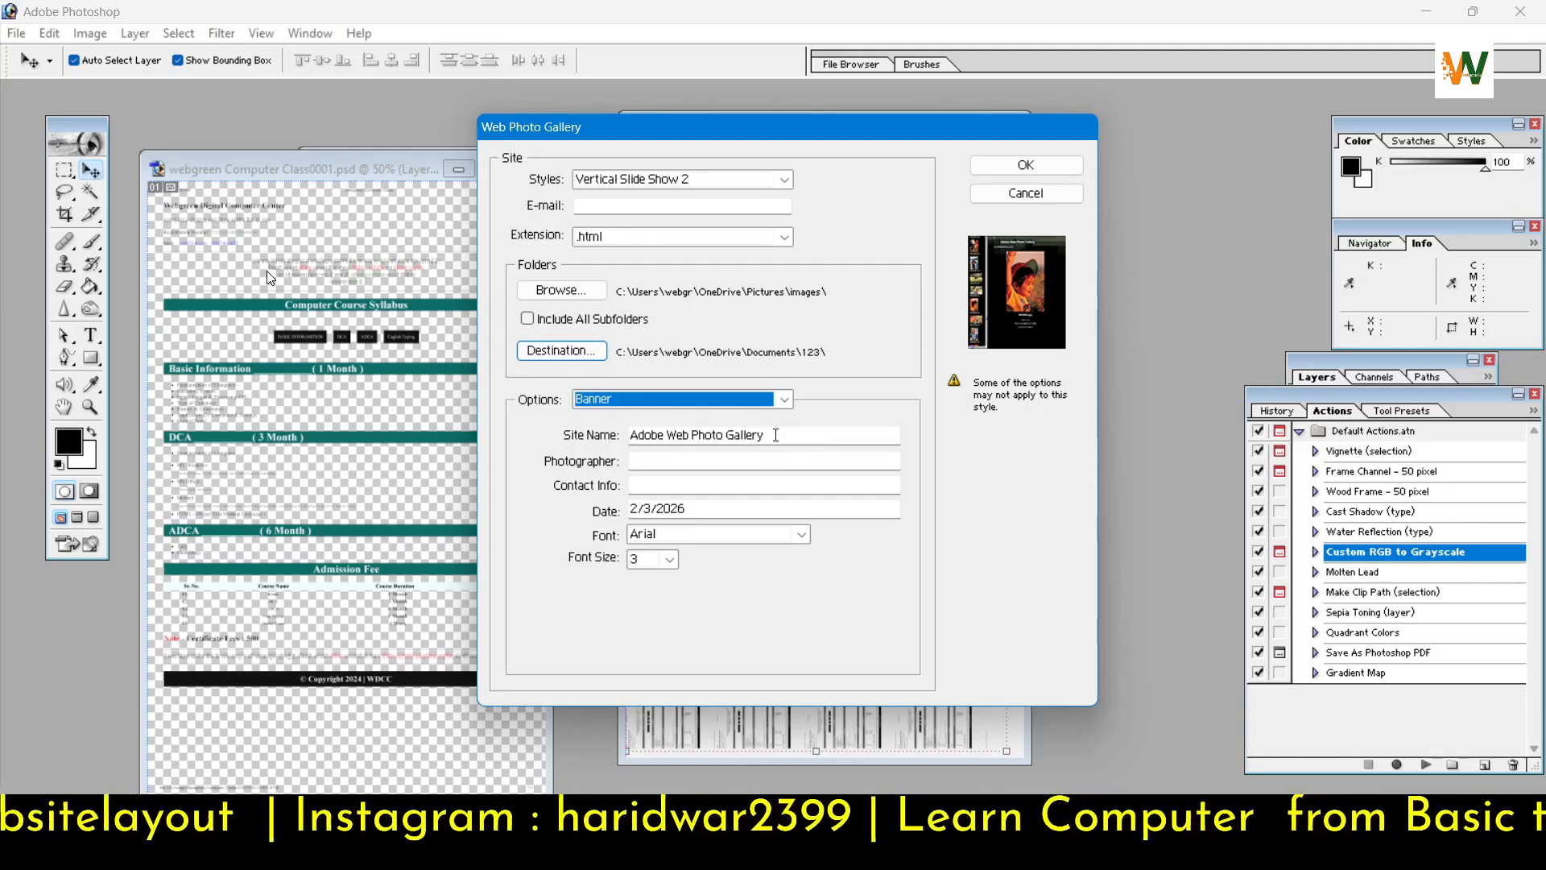
click(776, 435)
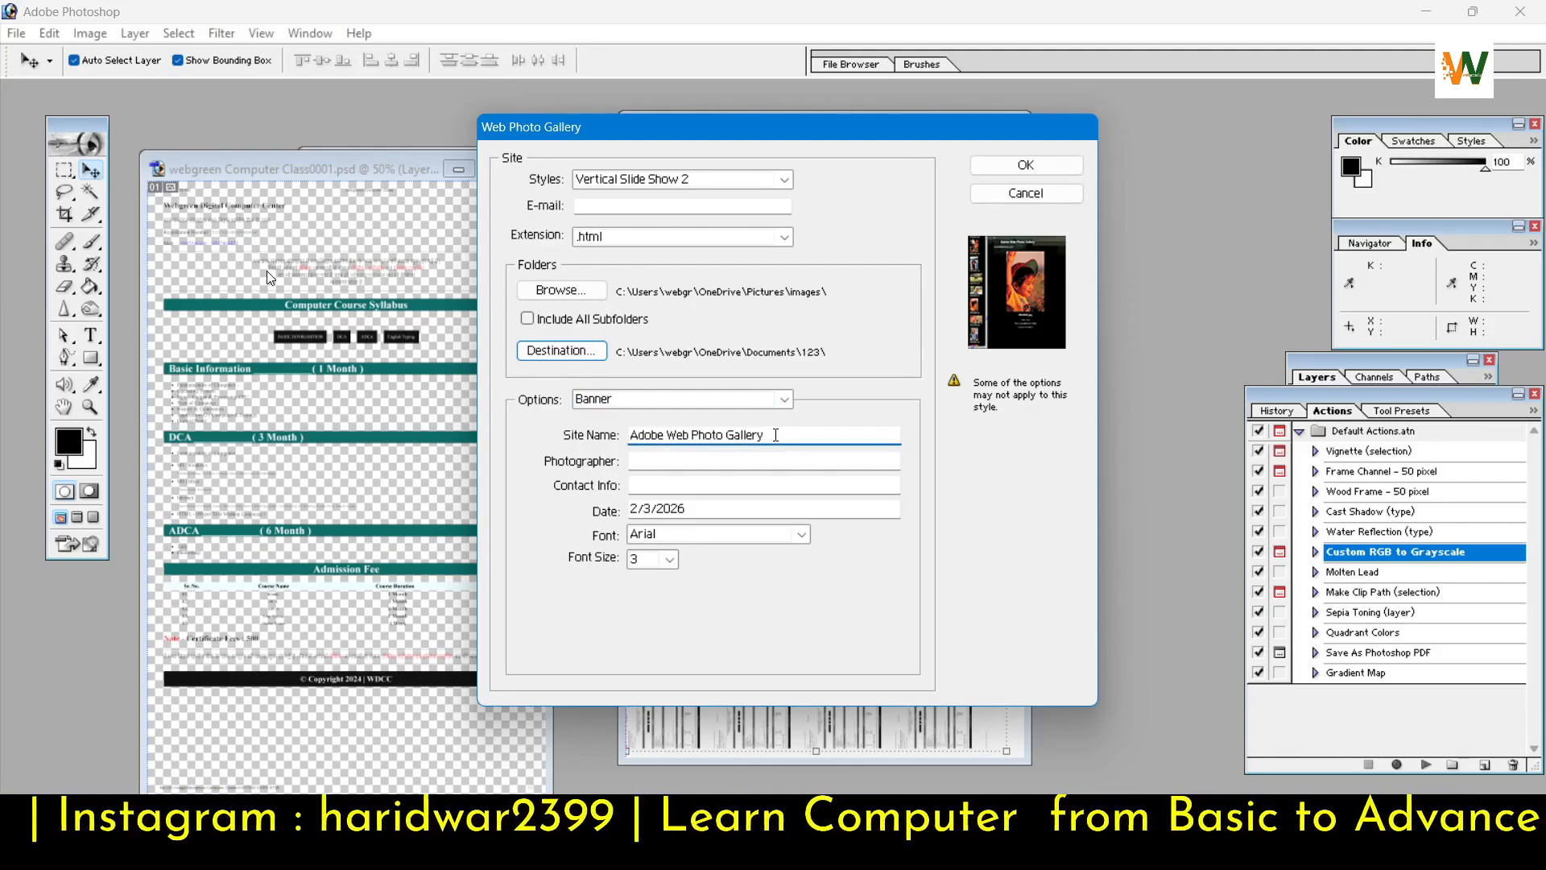
drag(776, 435, 621, 435)
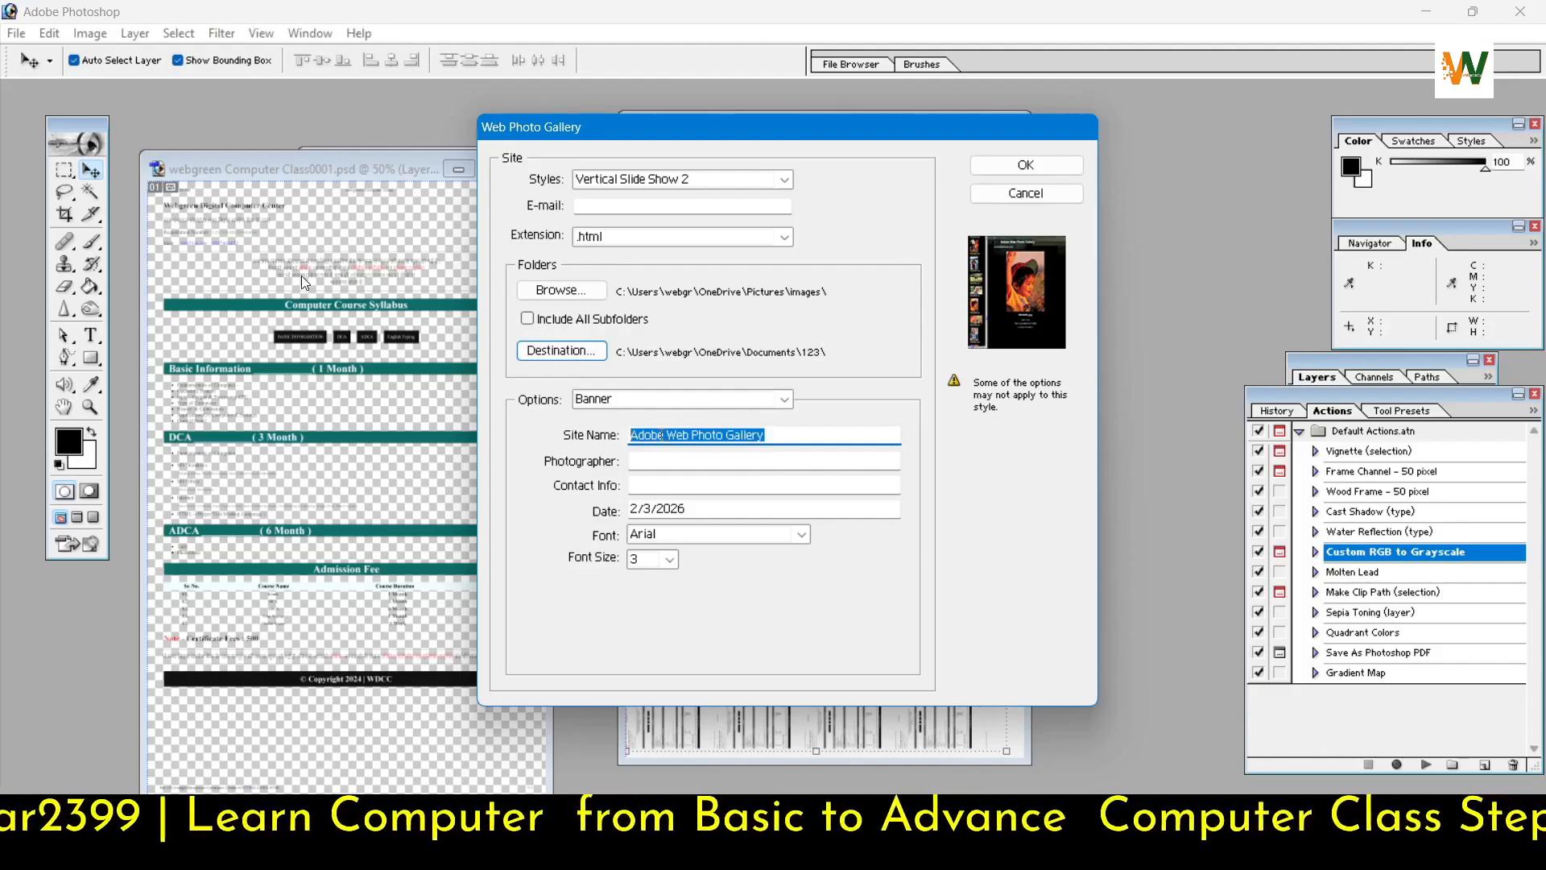
click(661, 435)
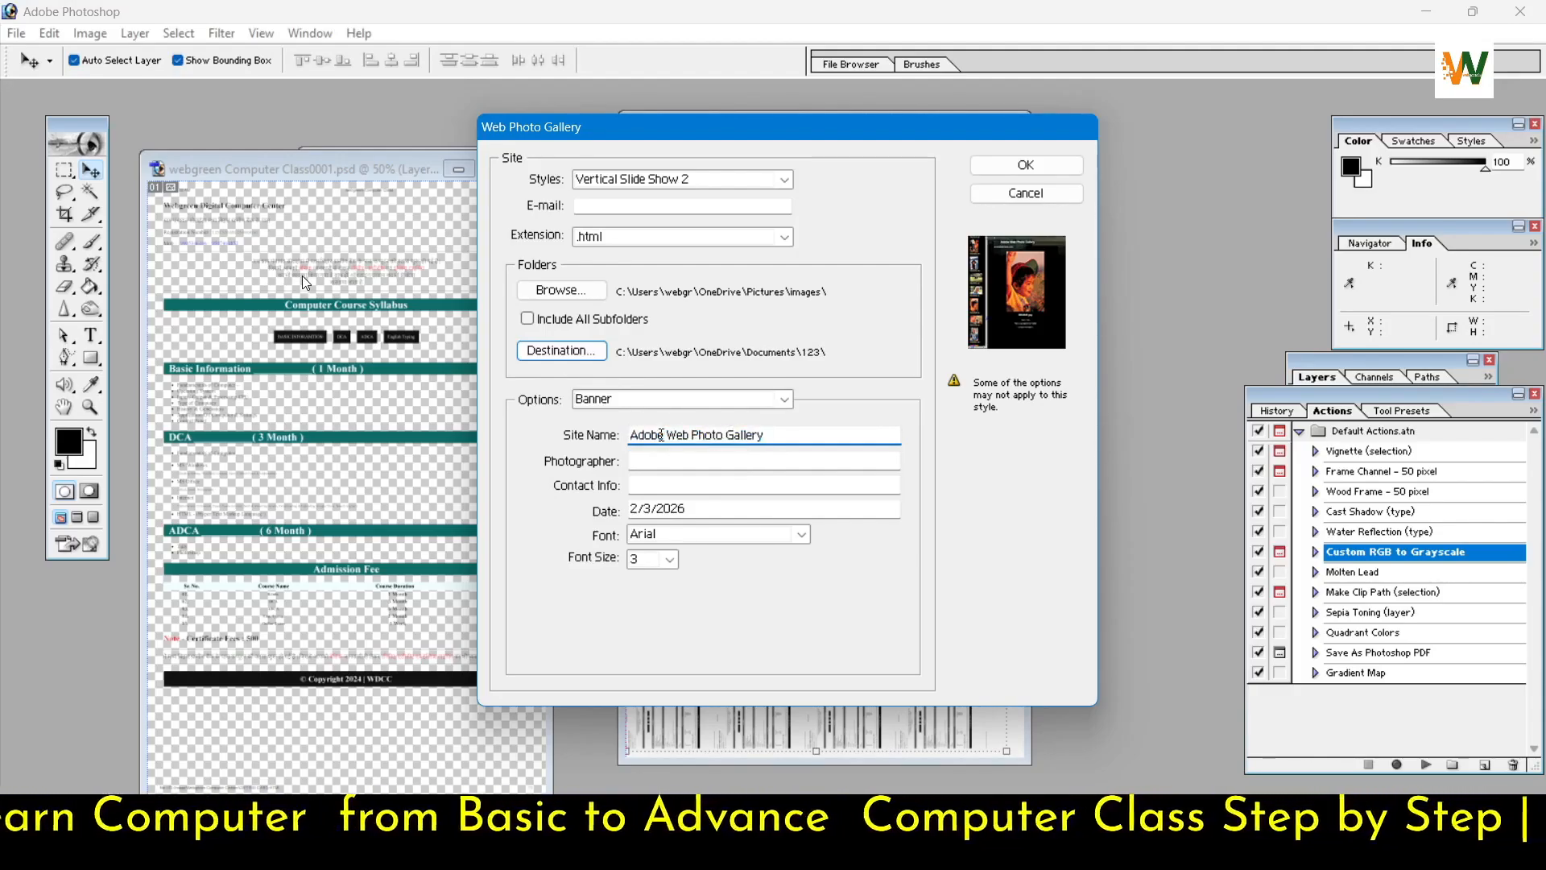
drag(766, 435, 636, 435)
click(632, 435)
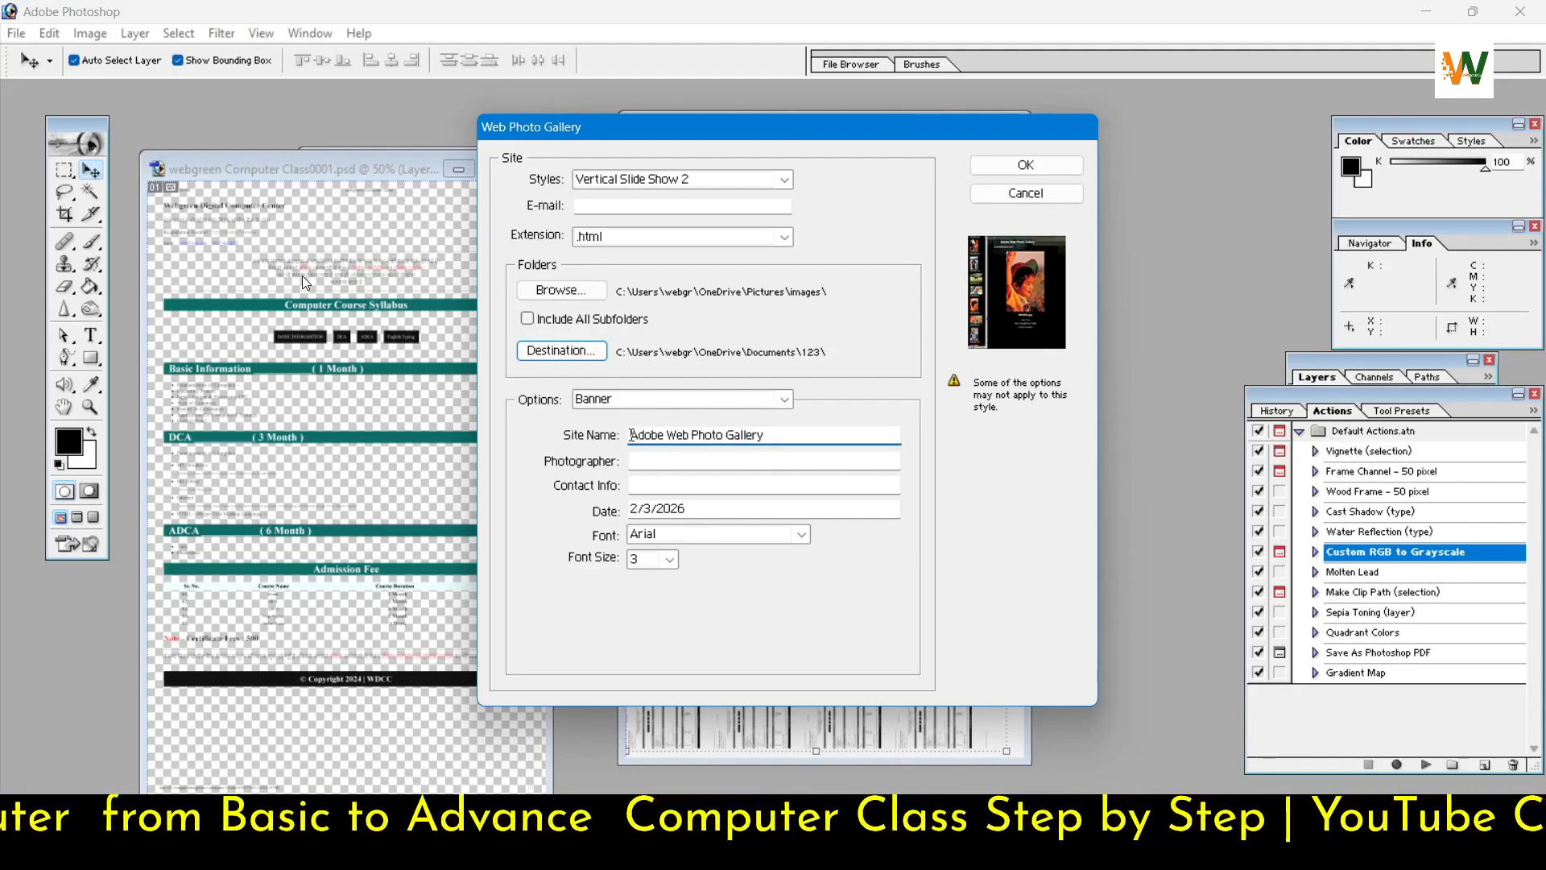
click(677, 459)
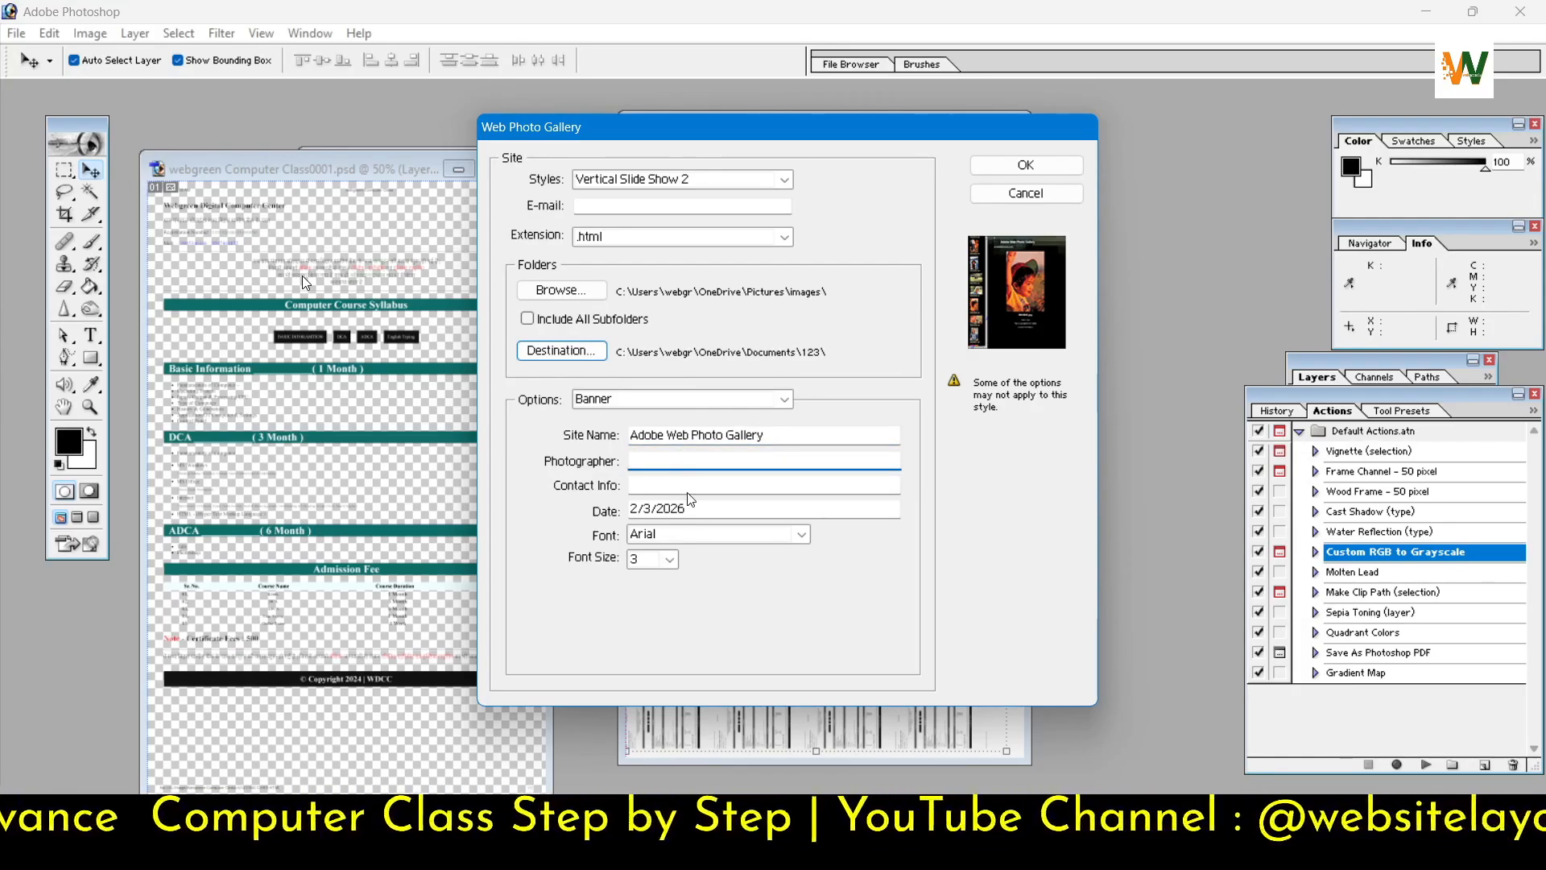
click(692, 486)
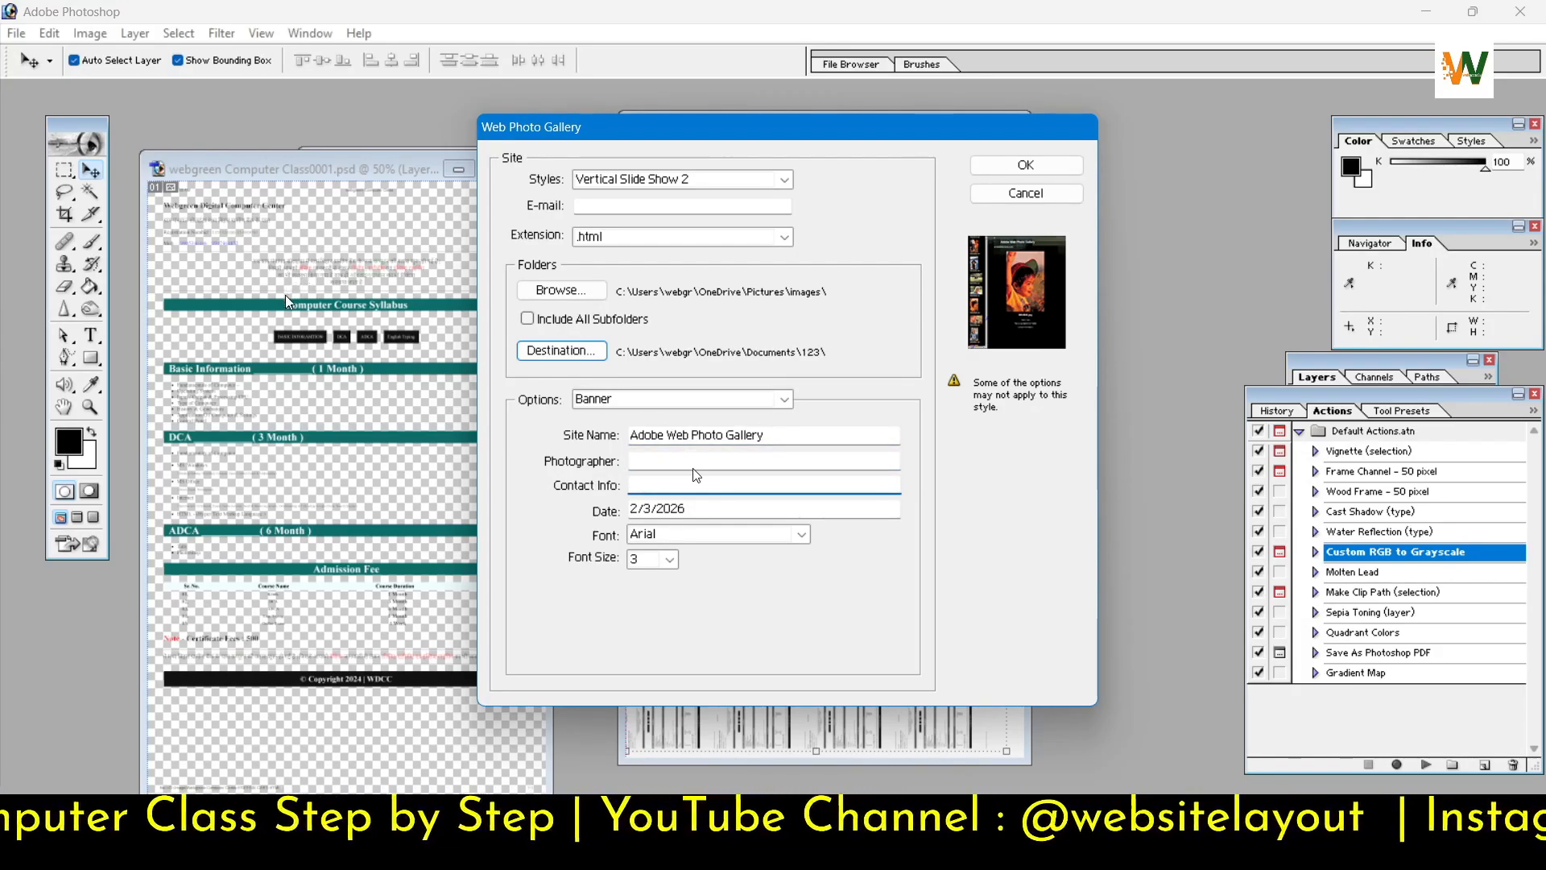
click(707, 505)
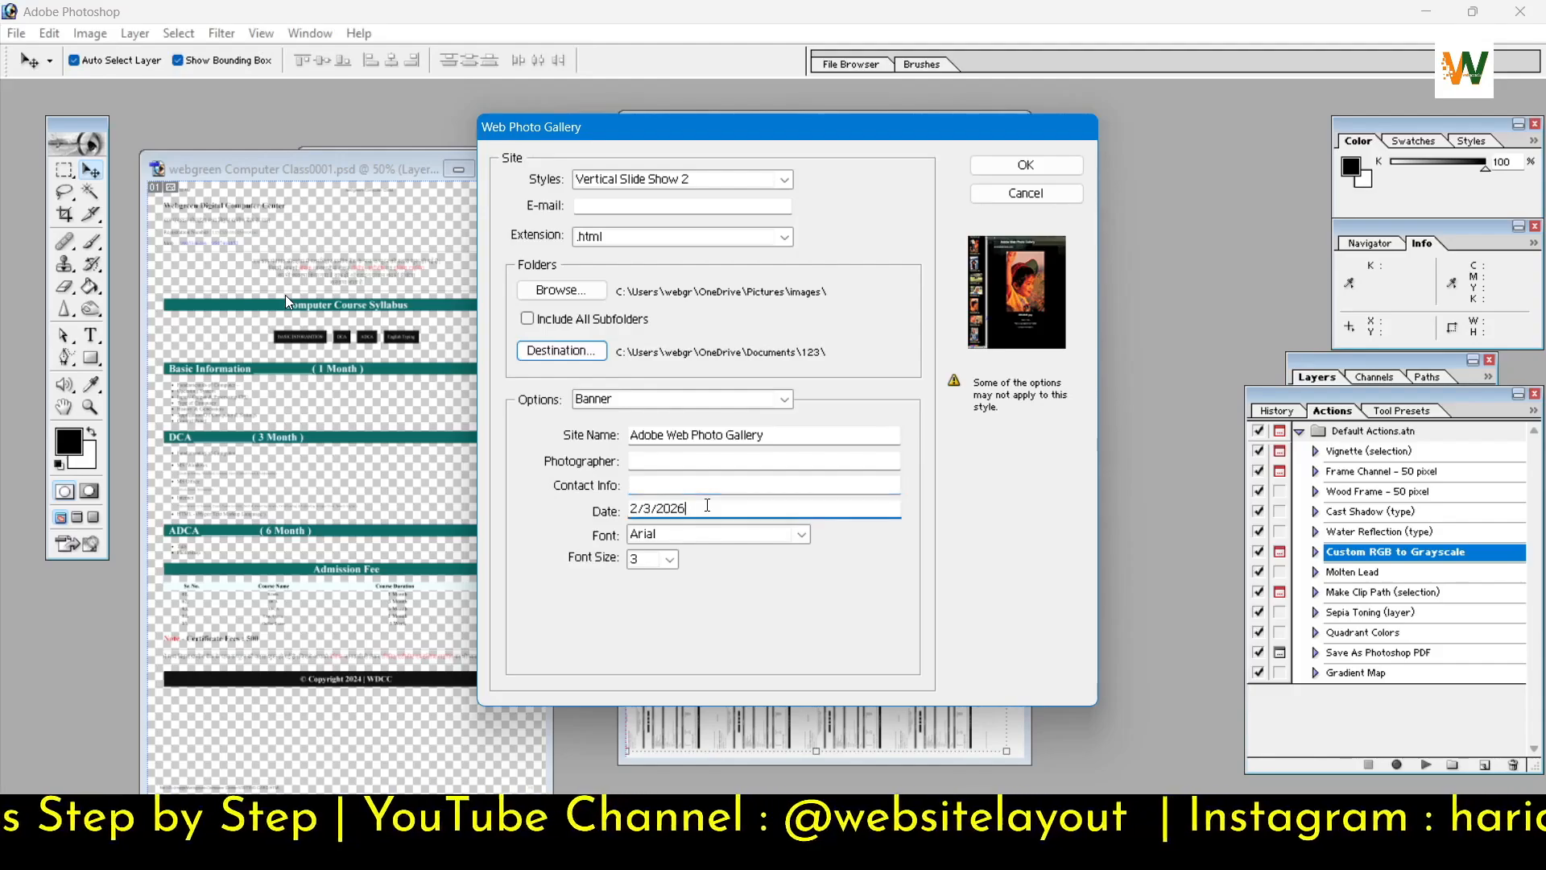
double_click(707, 505)
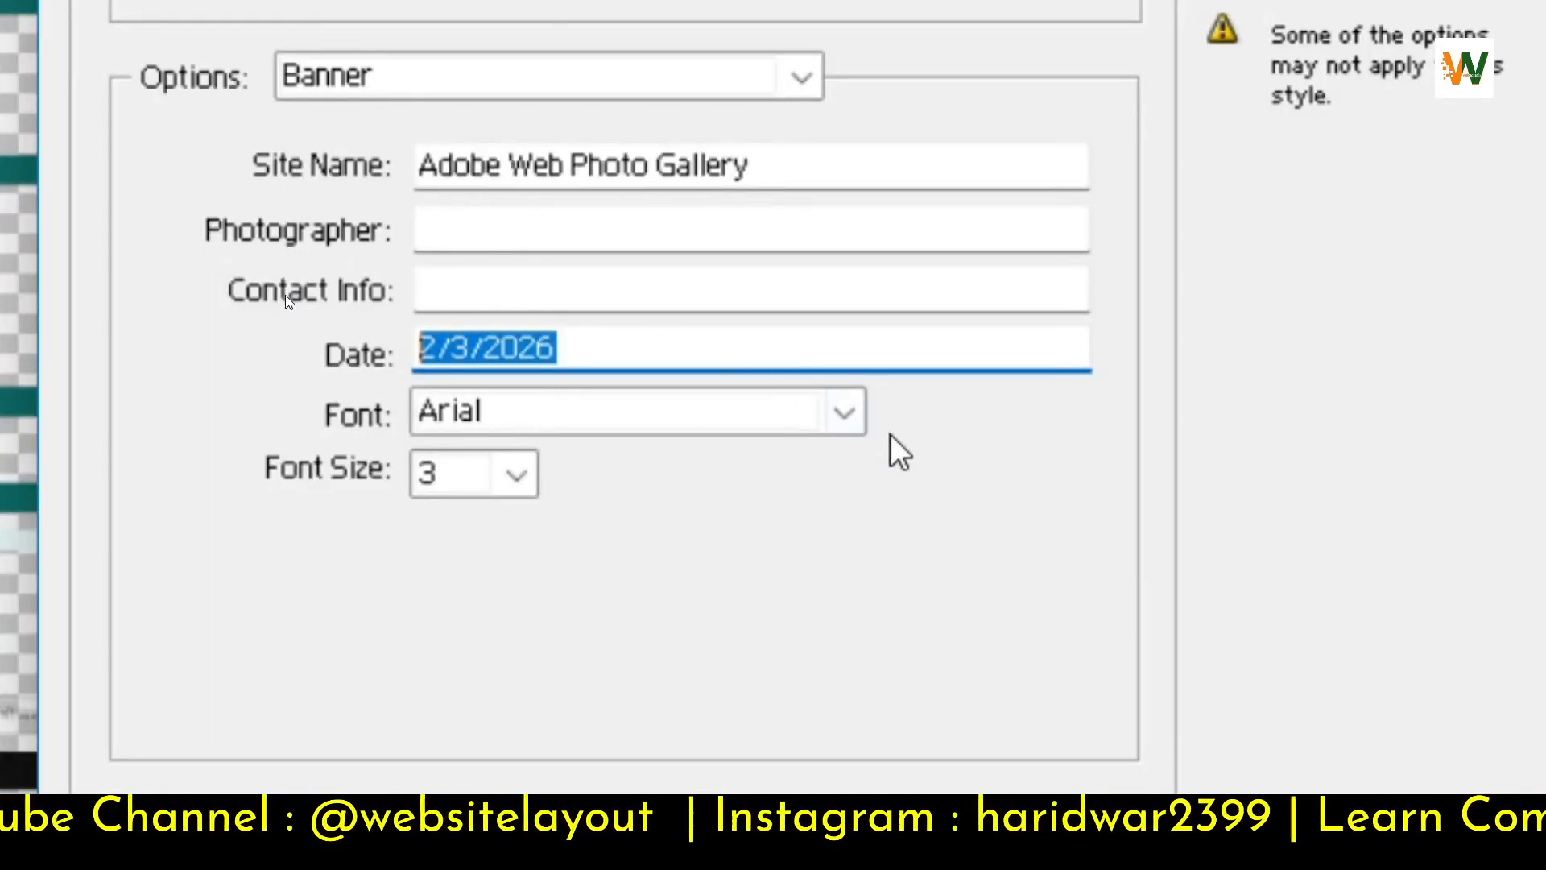
Step: Keep the banner font at Arial and the font size at 3, and generate the web photo gallery
click(846, 415)
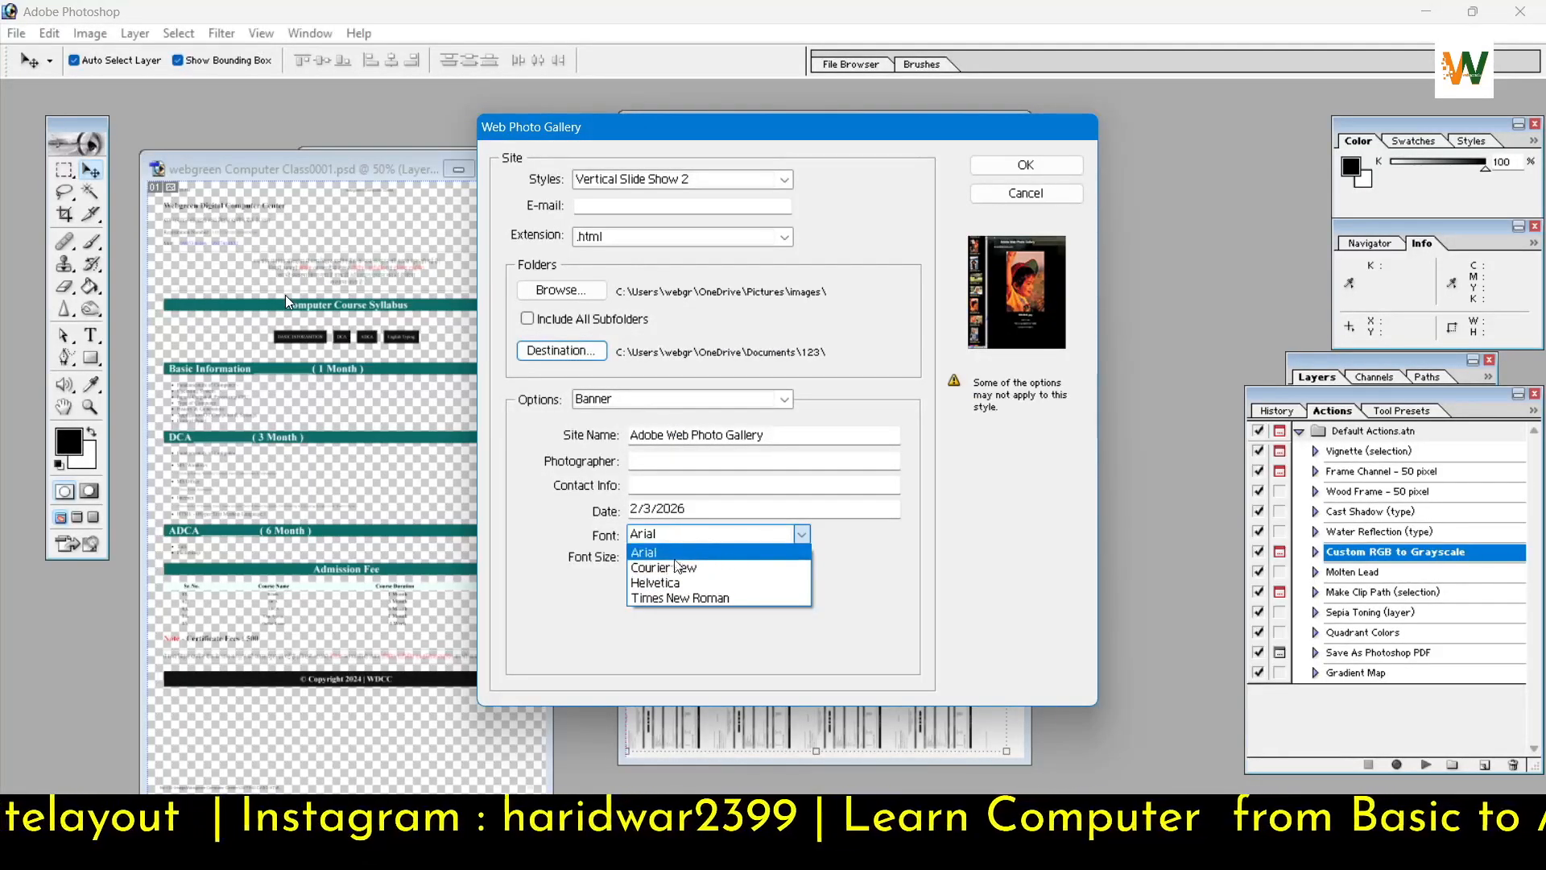
click(875, 567)
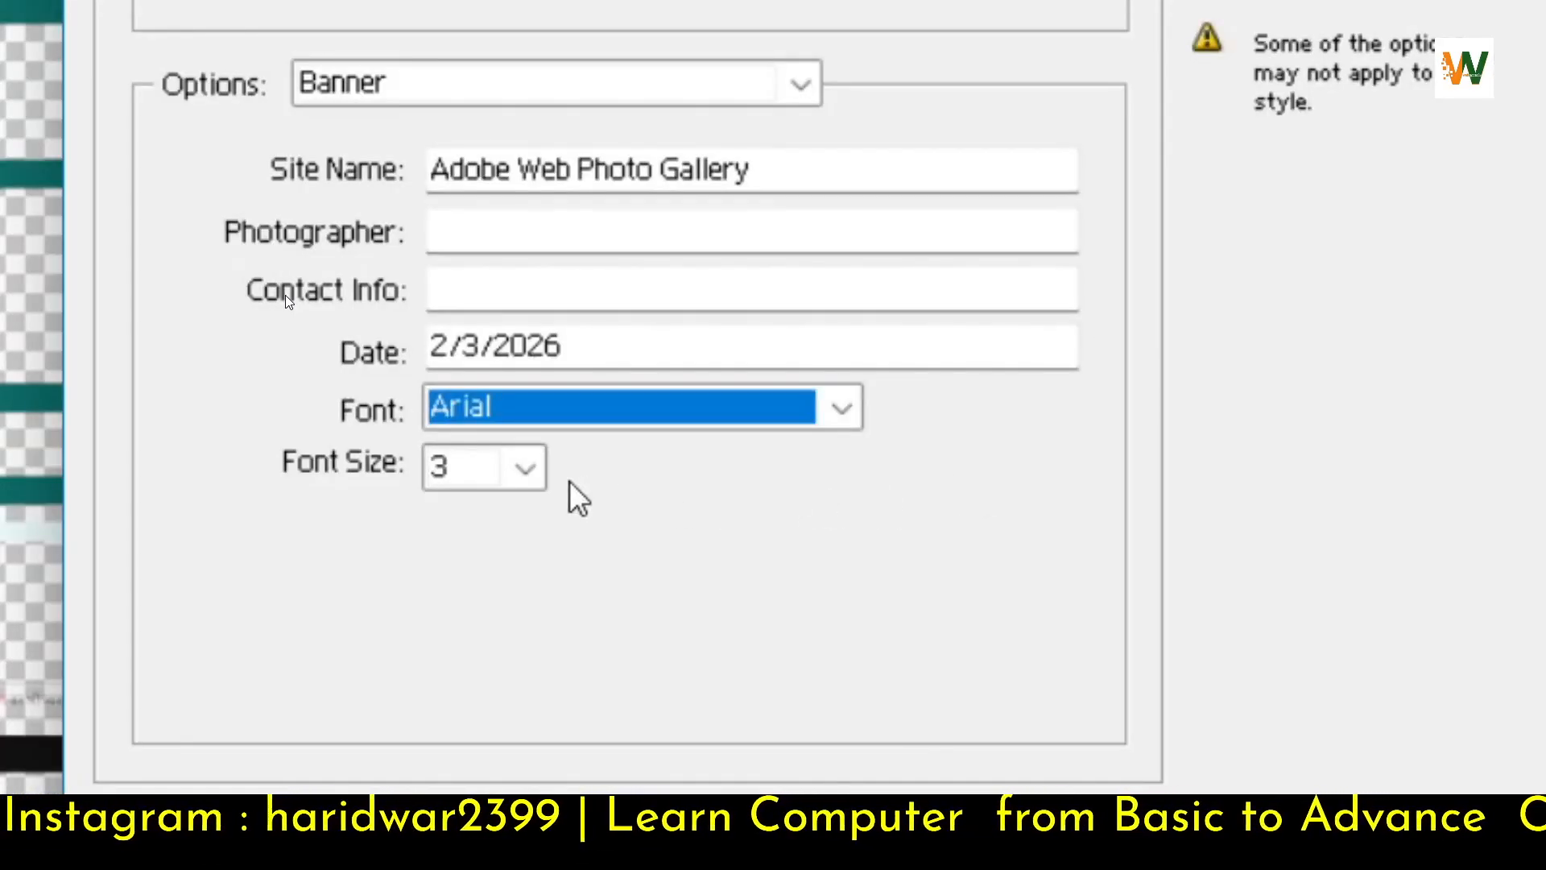
click(669, 559)
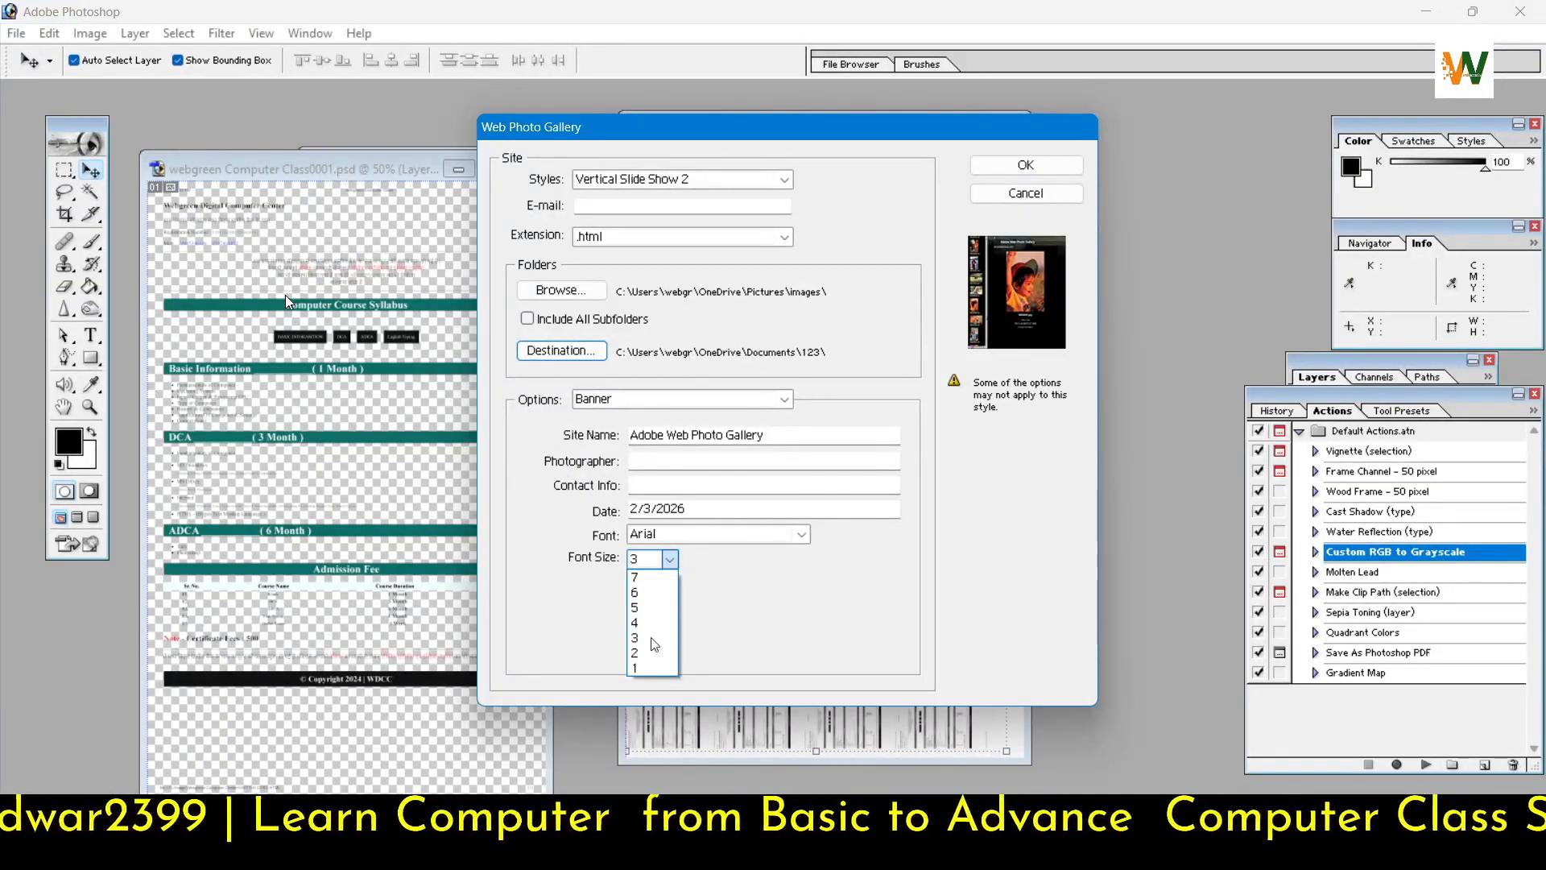
click(778, 550)
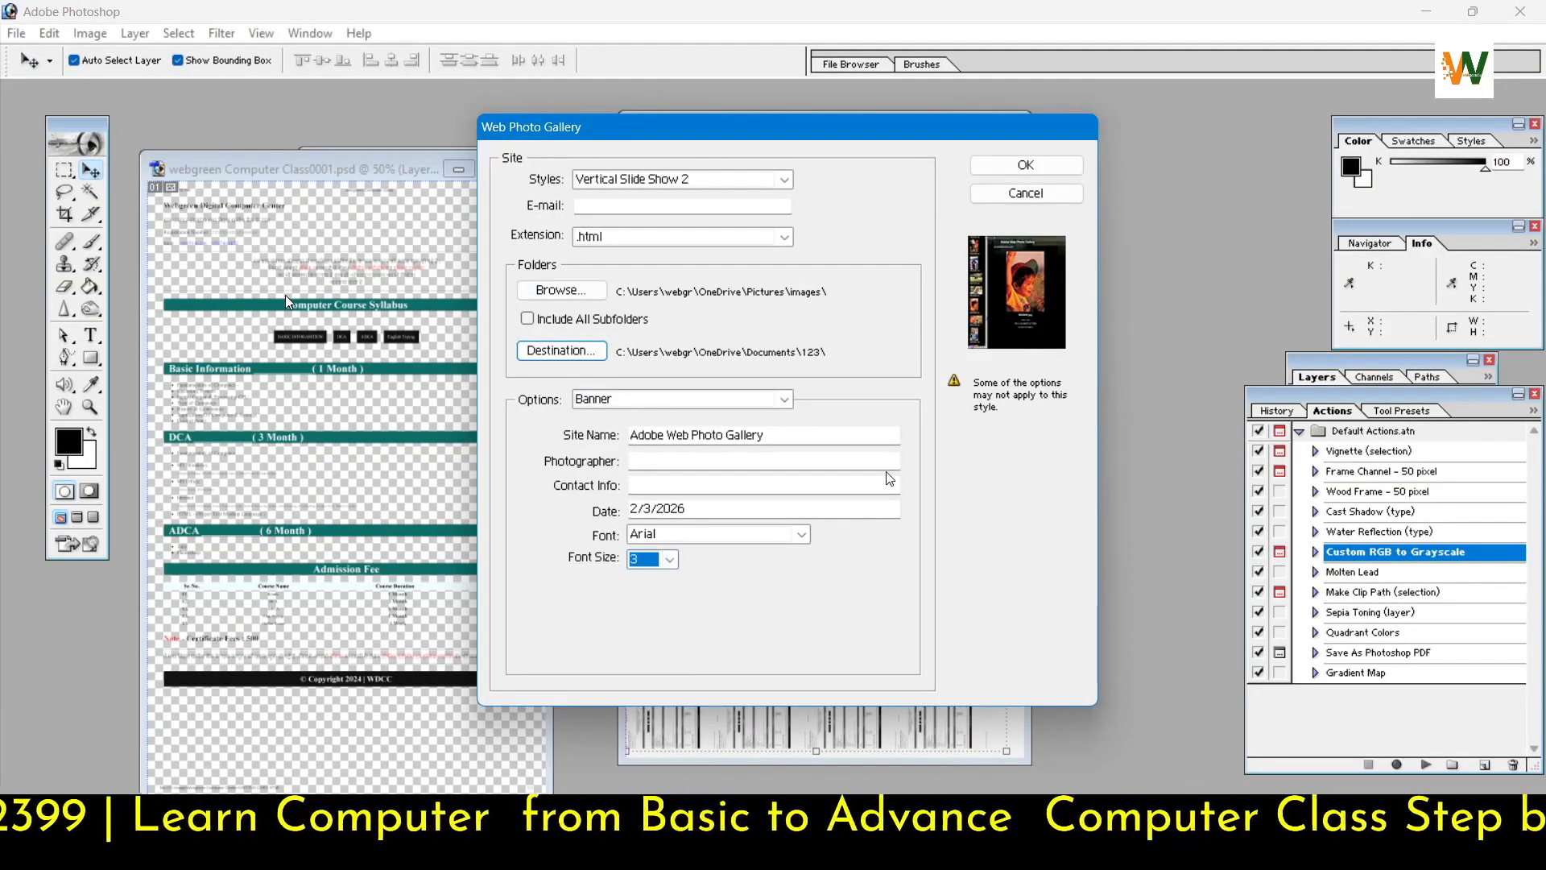
click(1027, 165)
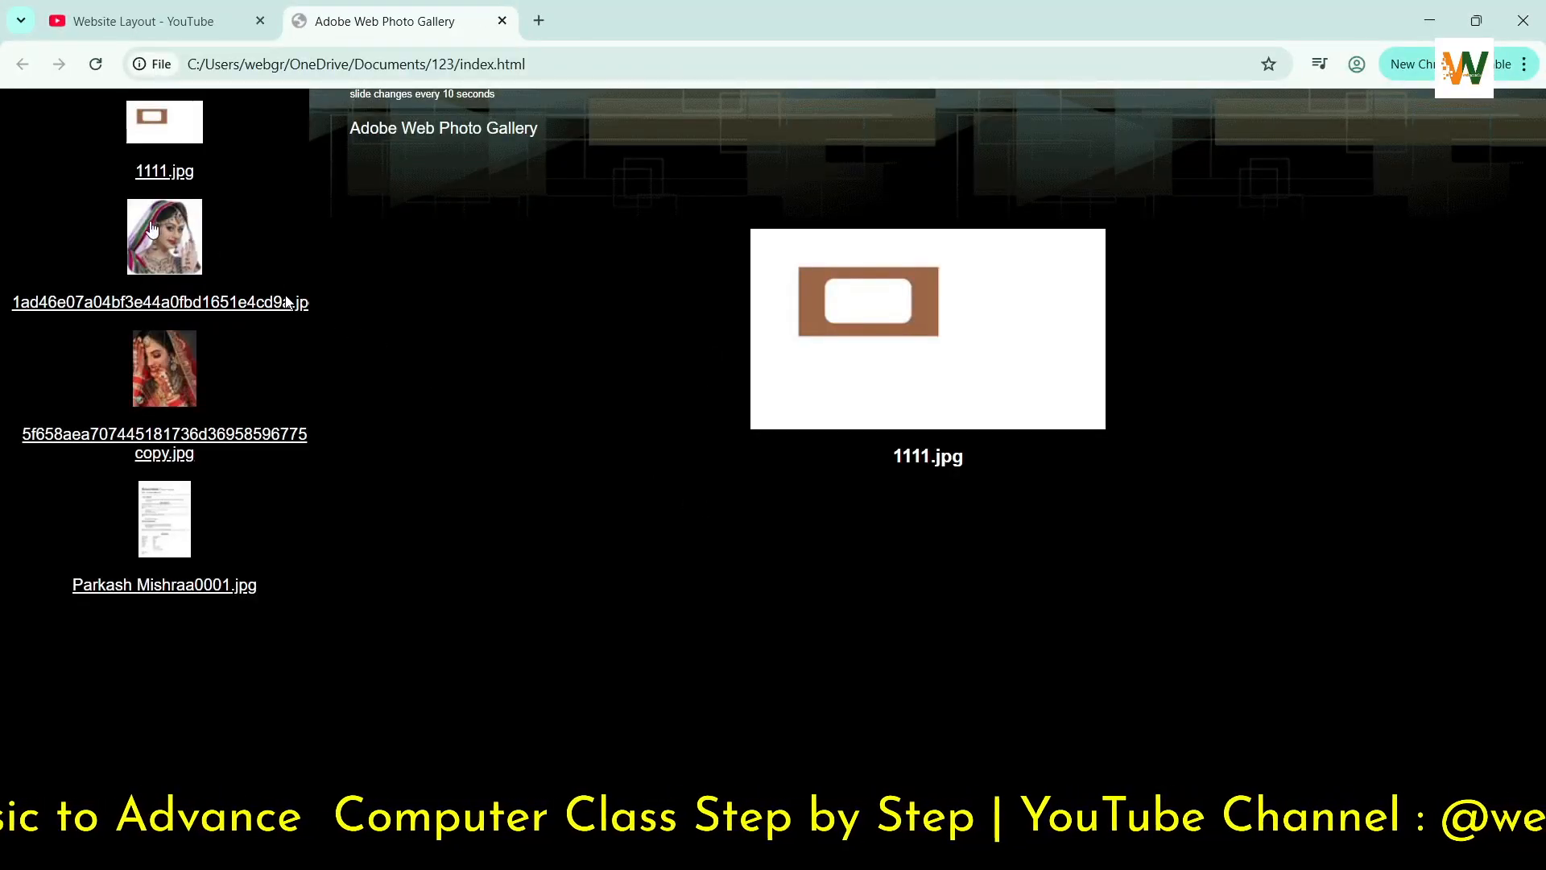
Step: View several images of the generated gallery in the browser, and examine the page's title and its index.html address
click(158, 307)
click(155, 364)
click(167, 507)
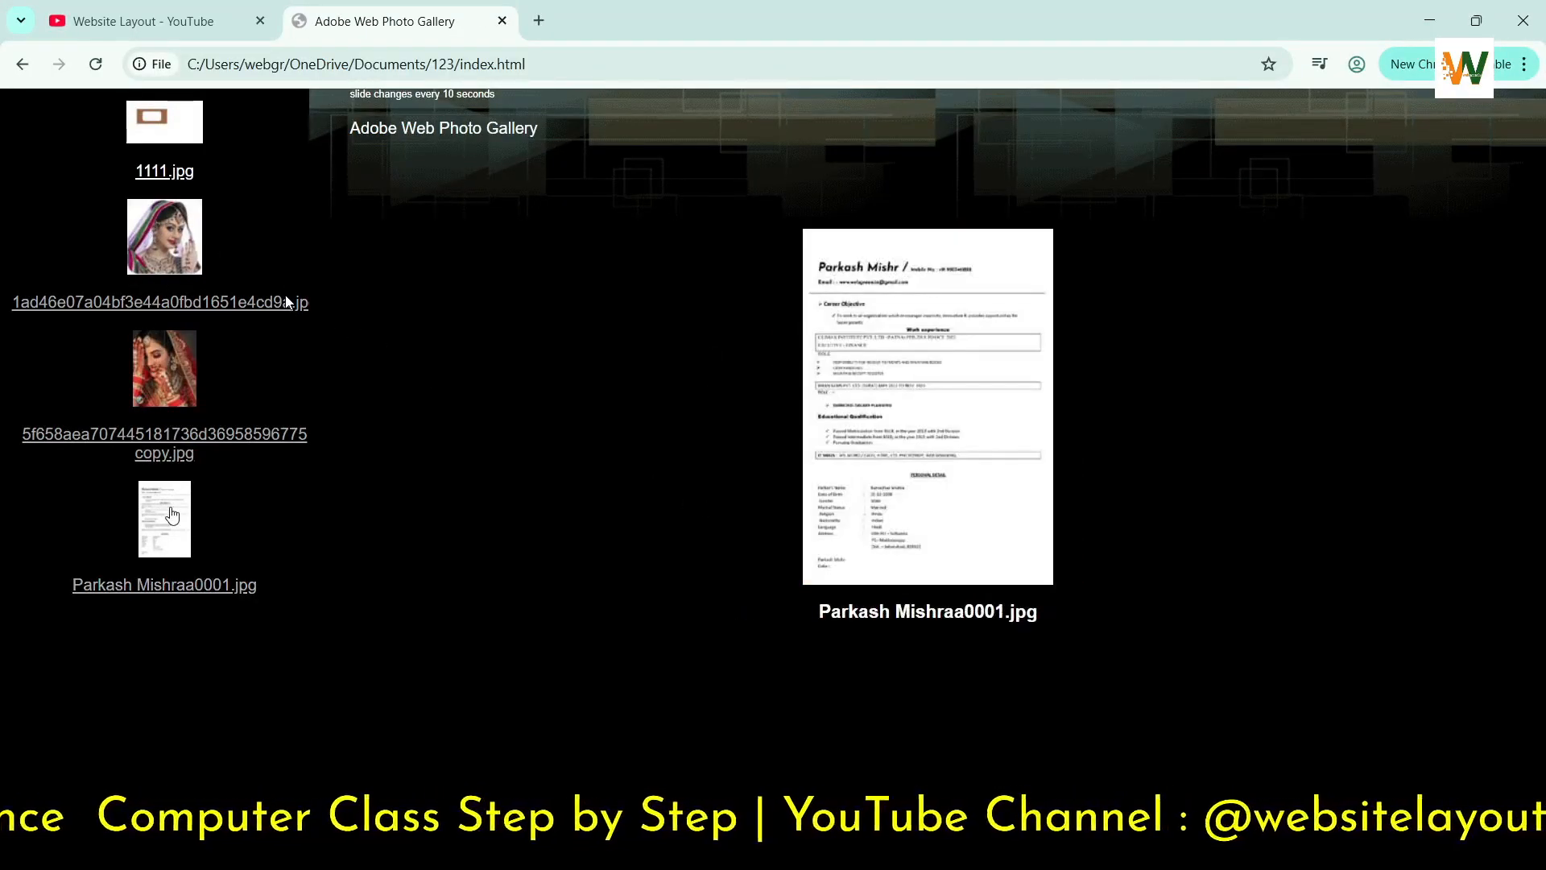
drag(354, 131, 584, 137)
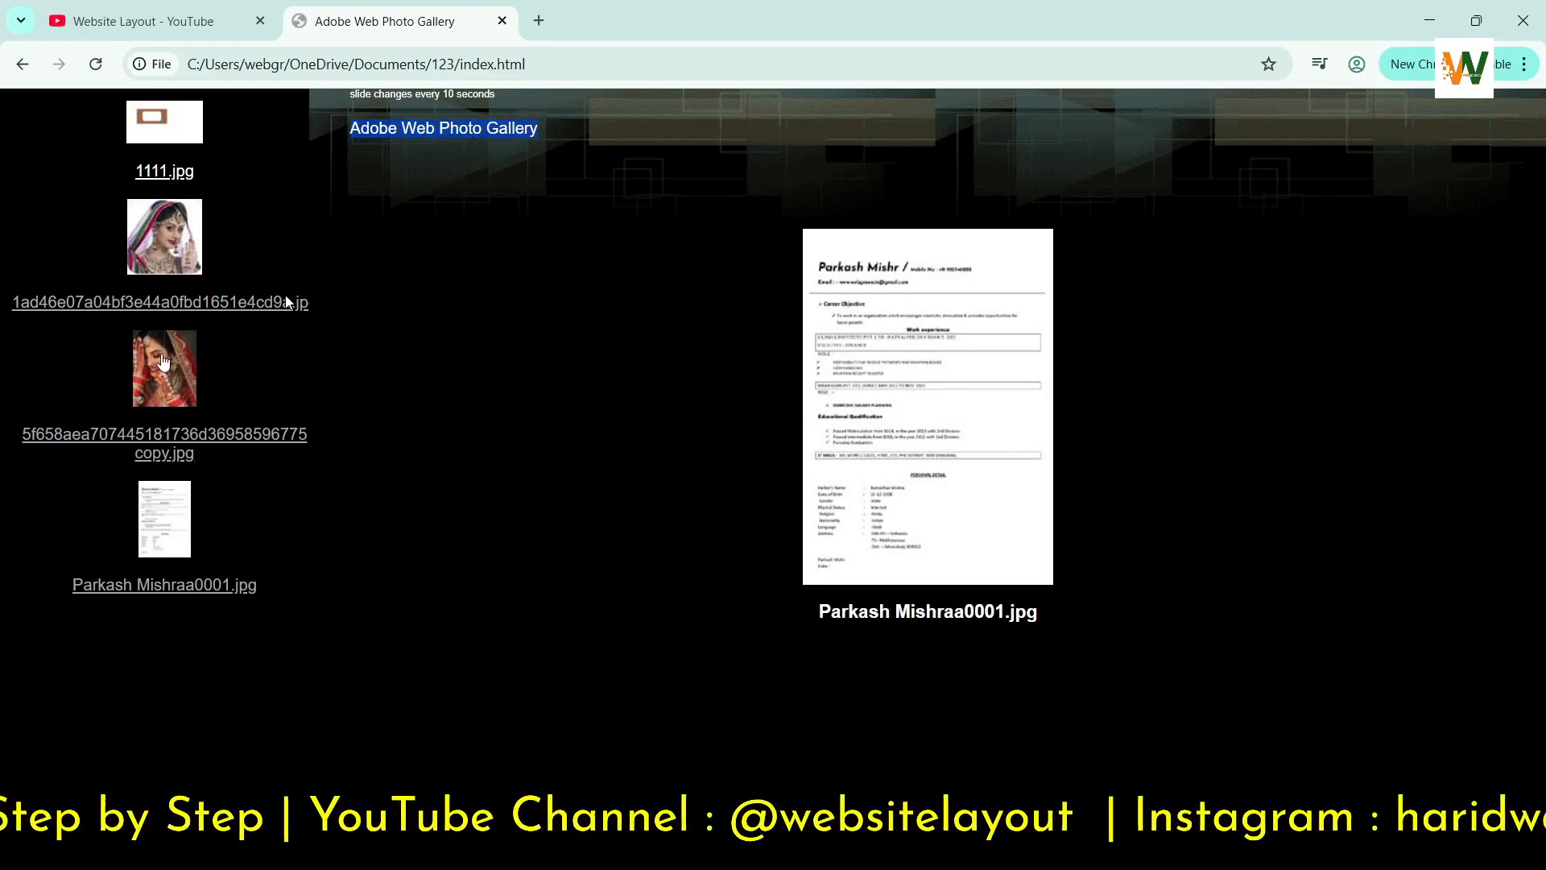
click(158, 358)
drag(540, 135, 372, 134)
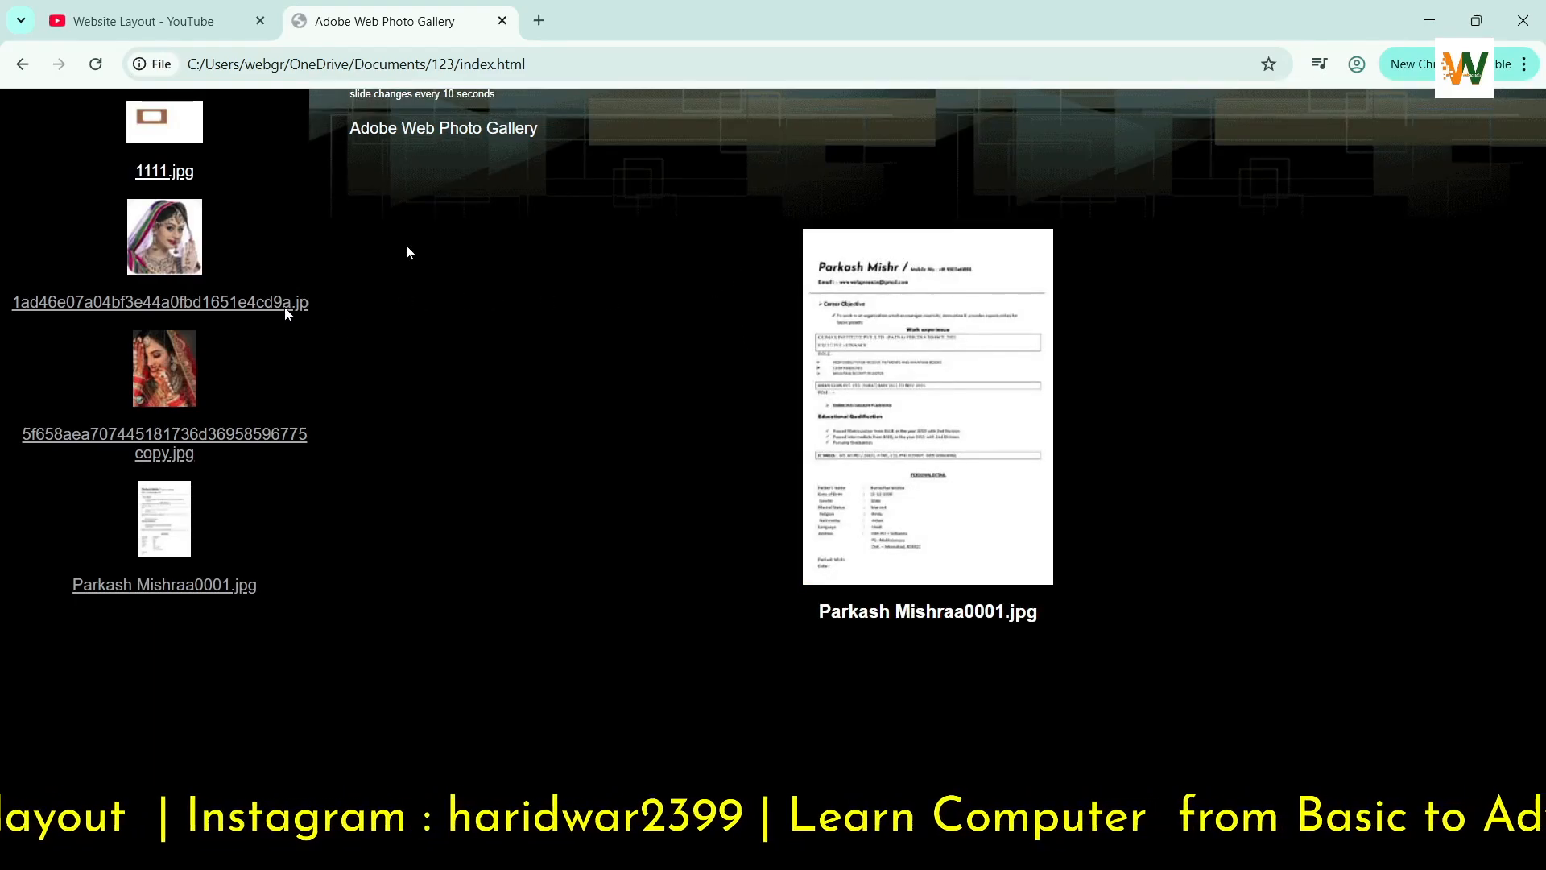
drag(533, 66, 463, 66)
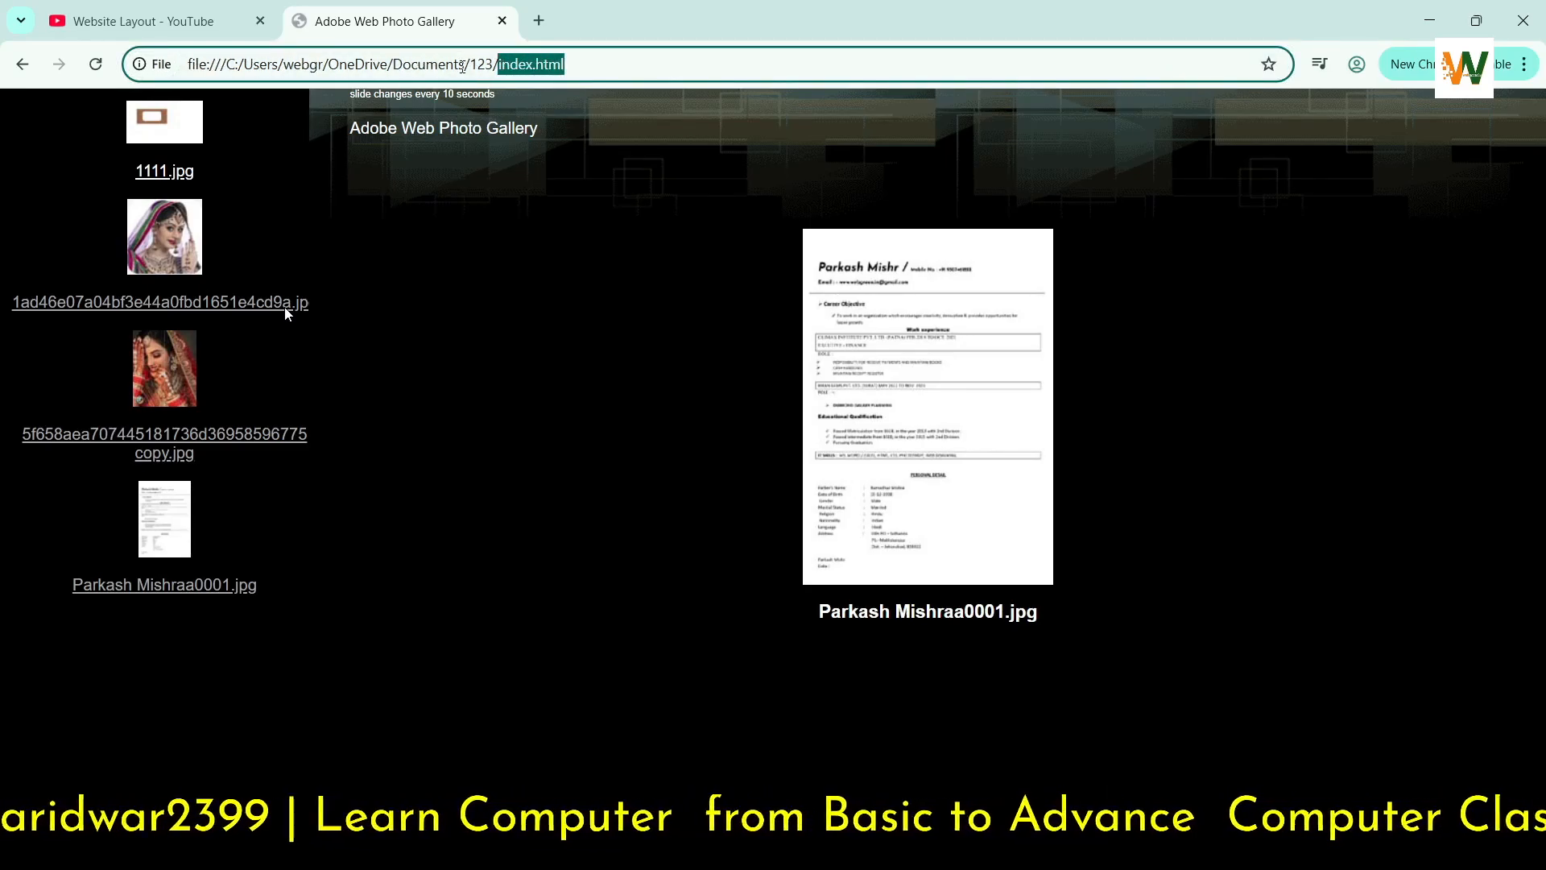
click(614, 432)
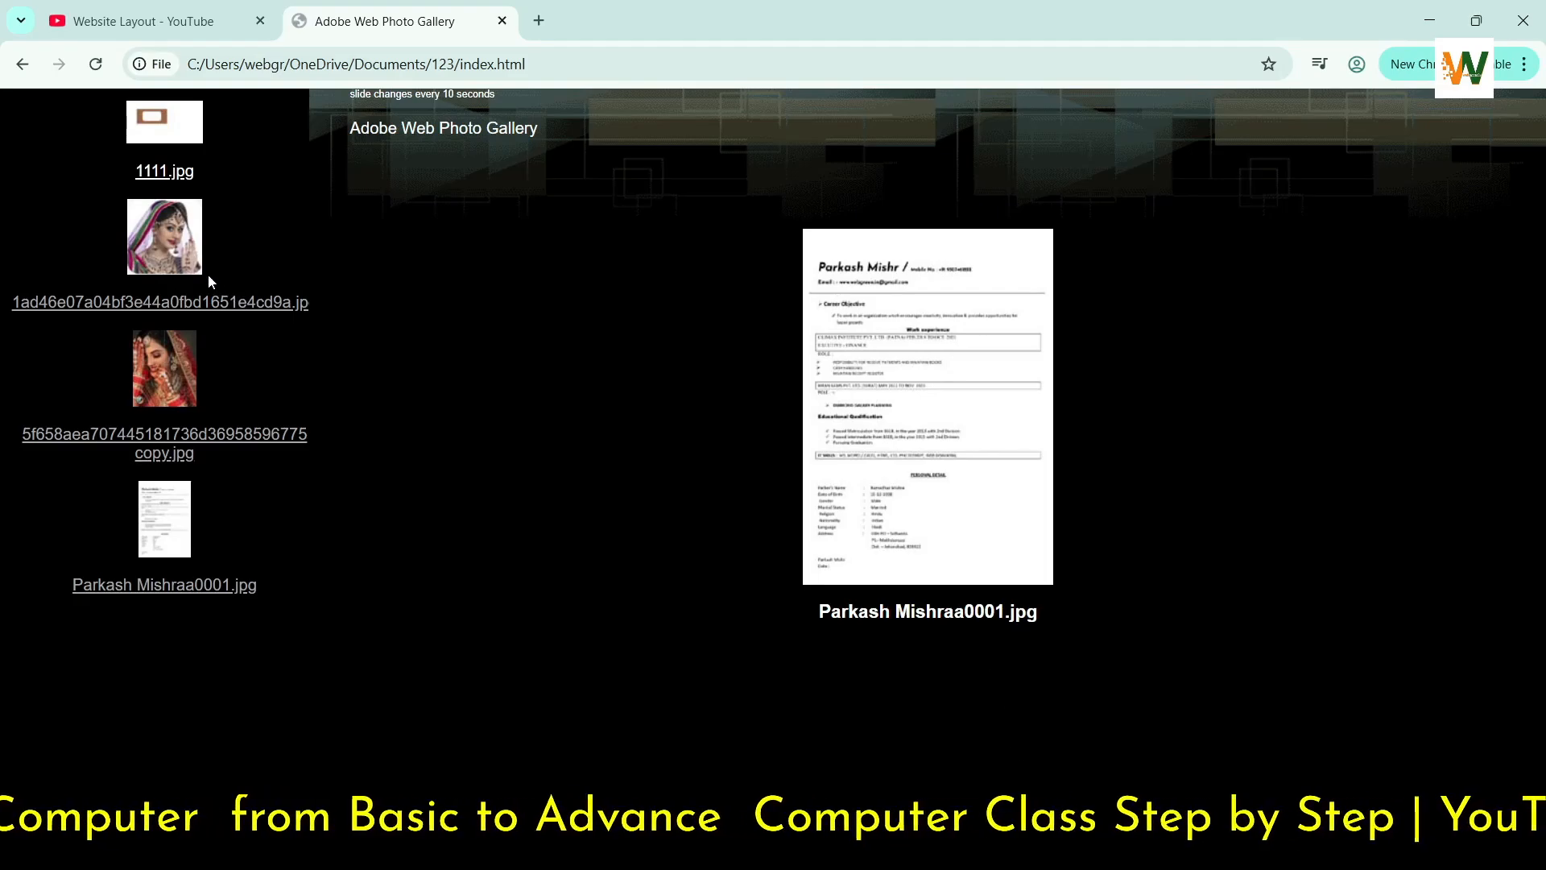
Step: Switch back to Photoshop and move the Picture Package window so that it partly overlaps the webgreen Computer Class0001.psd window
click(1009, 847)
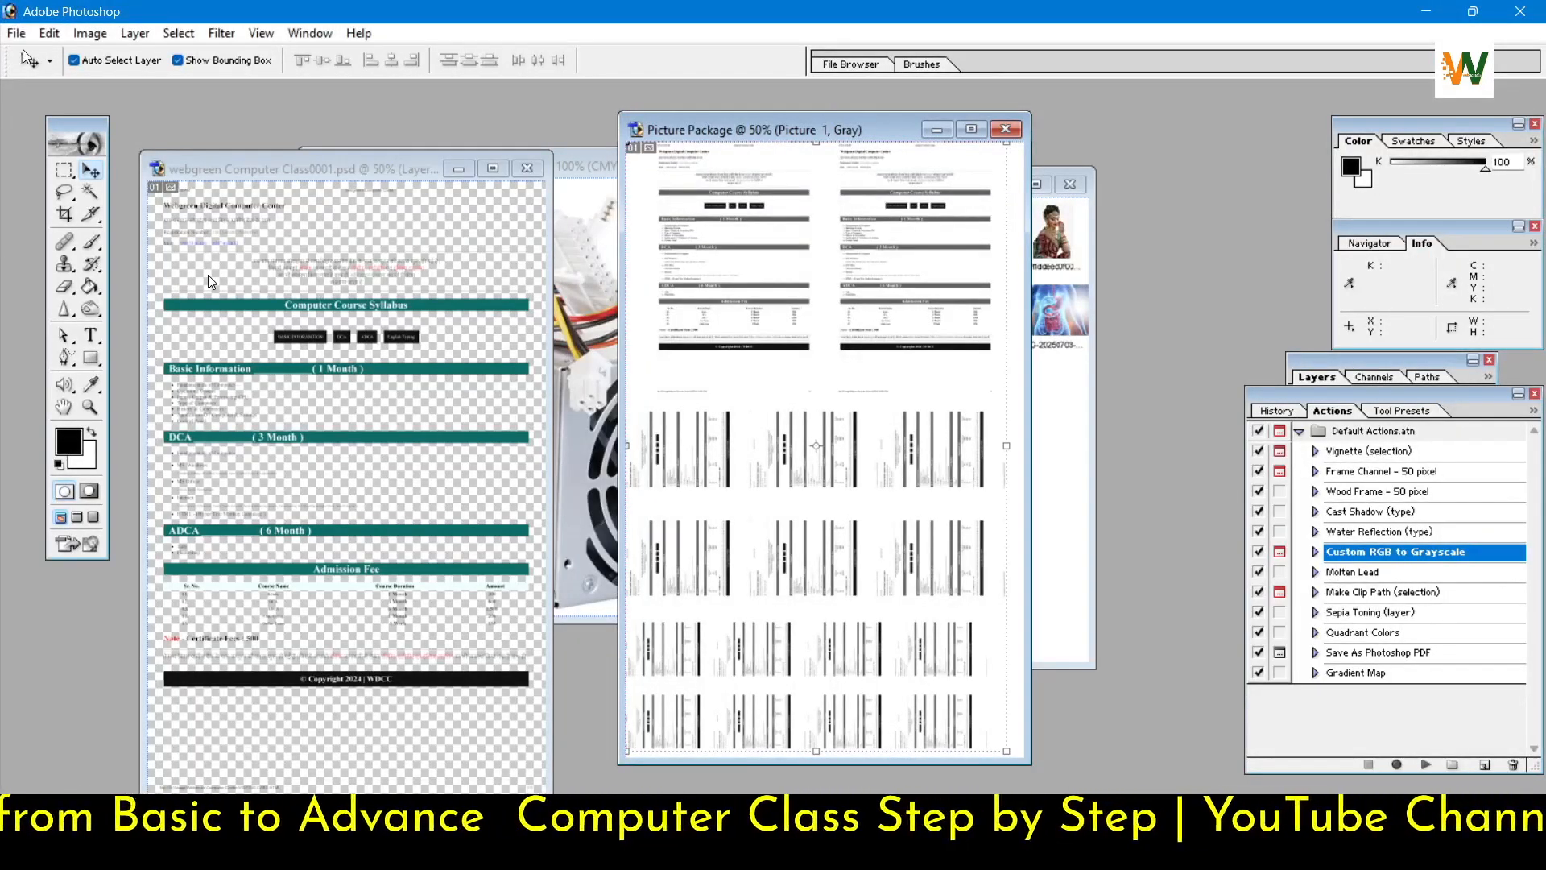
click(16, 33)
mouse_move(64, 412)
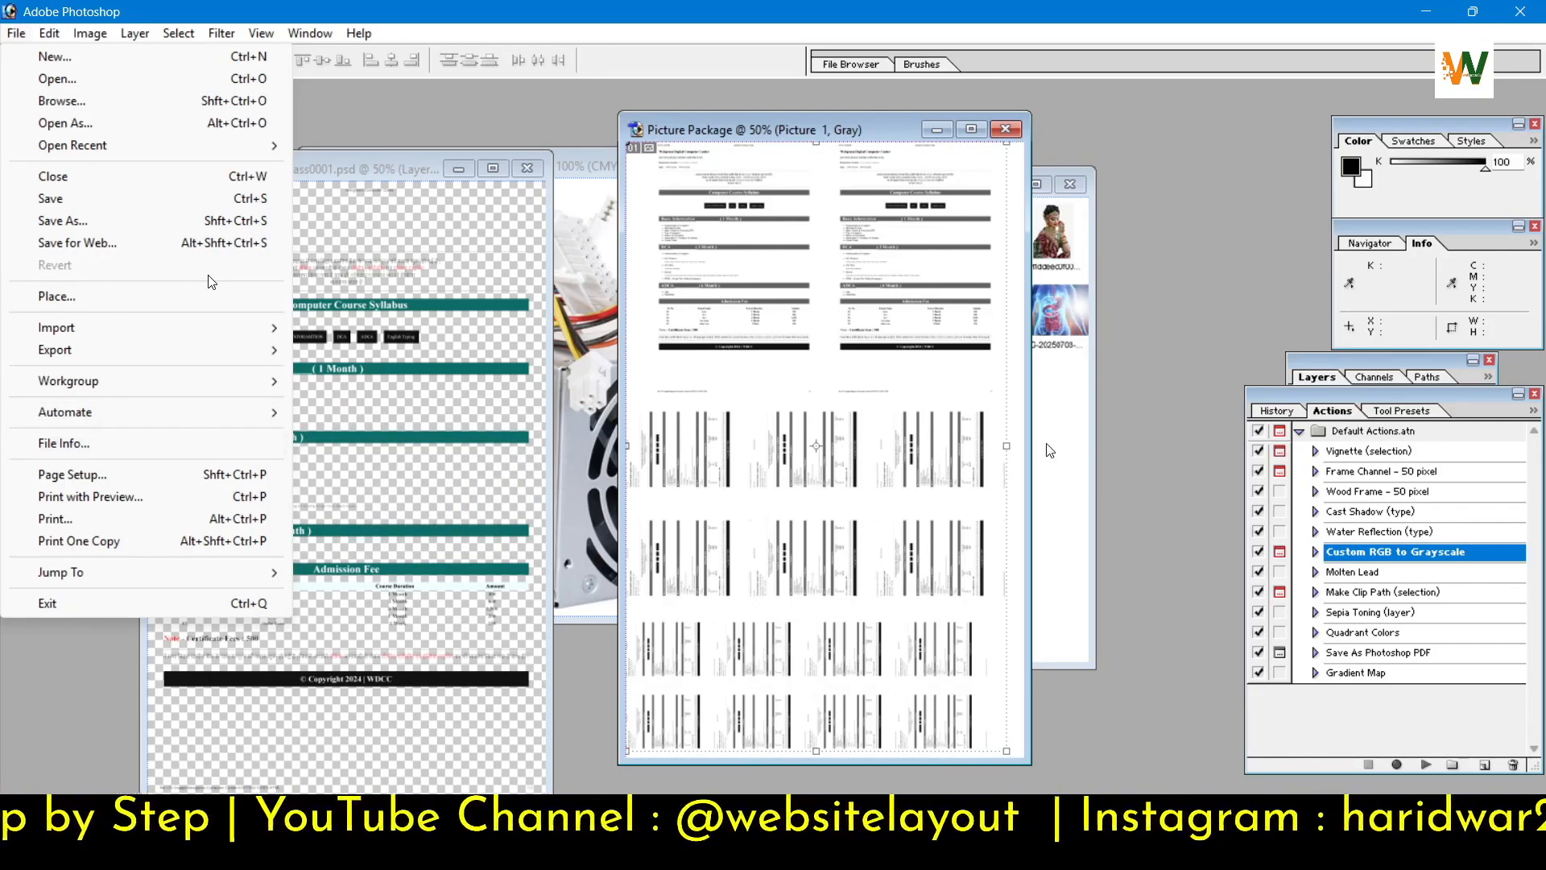
click(350, 173)
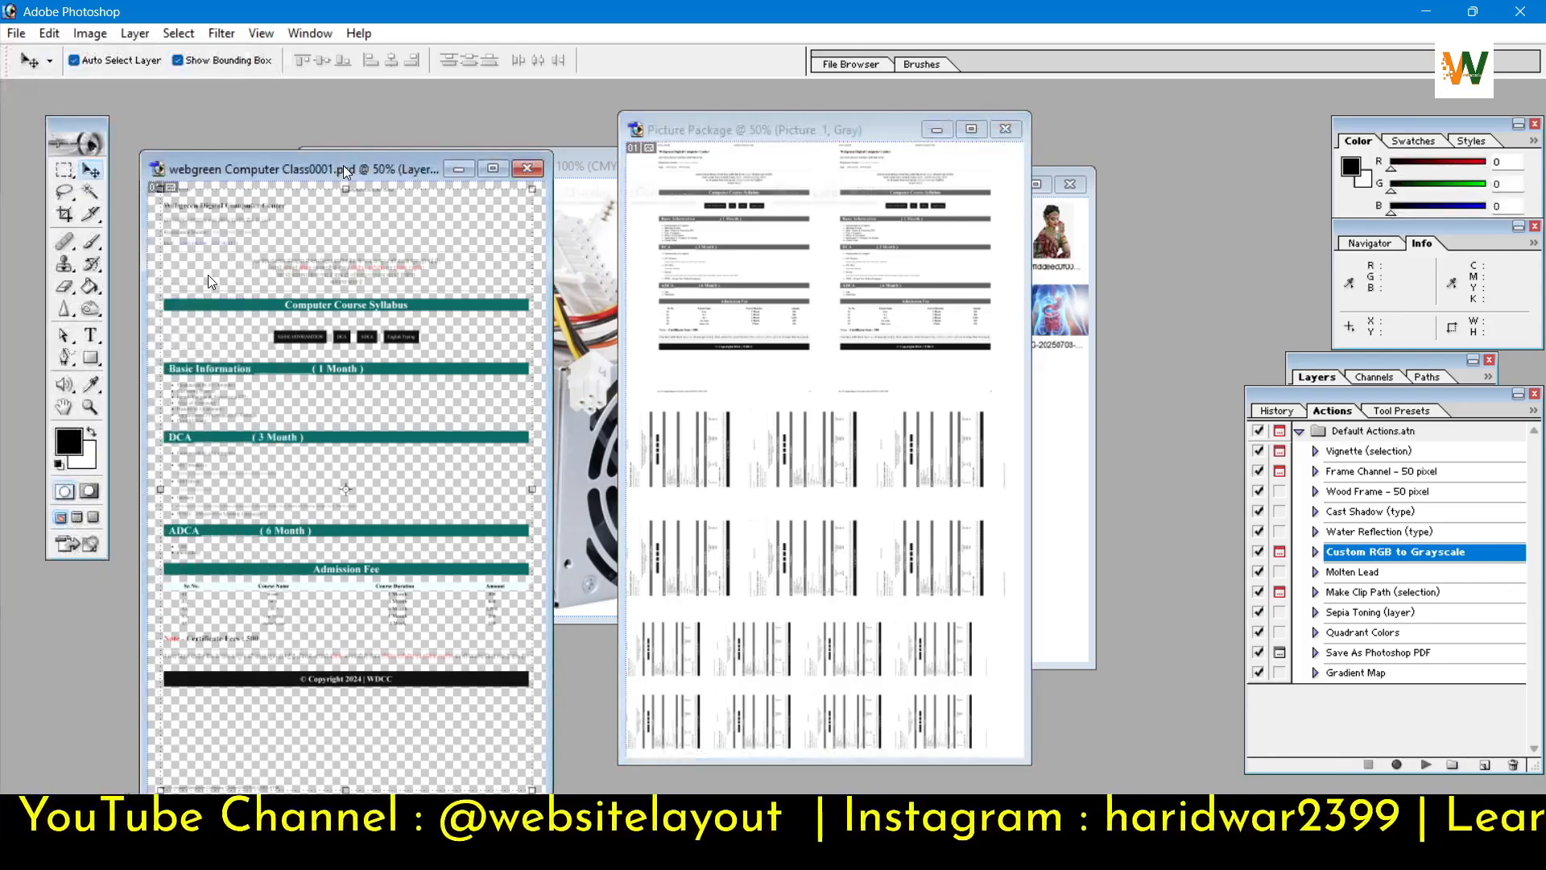
drag(791, 132, 601, 141)
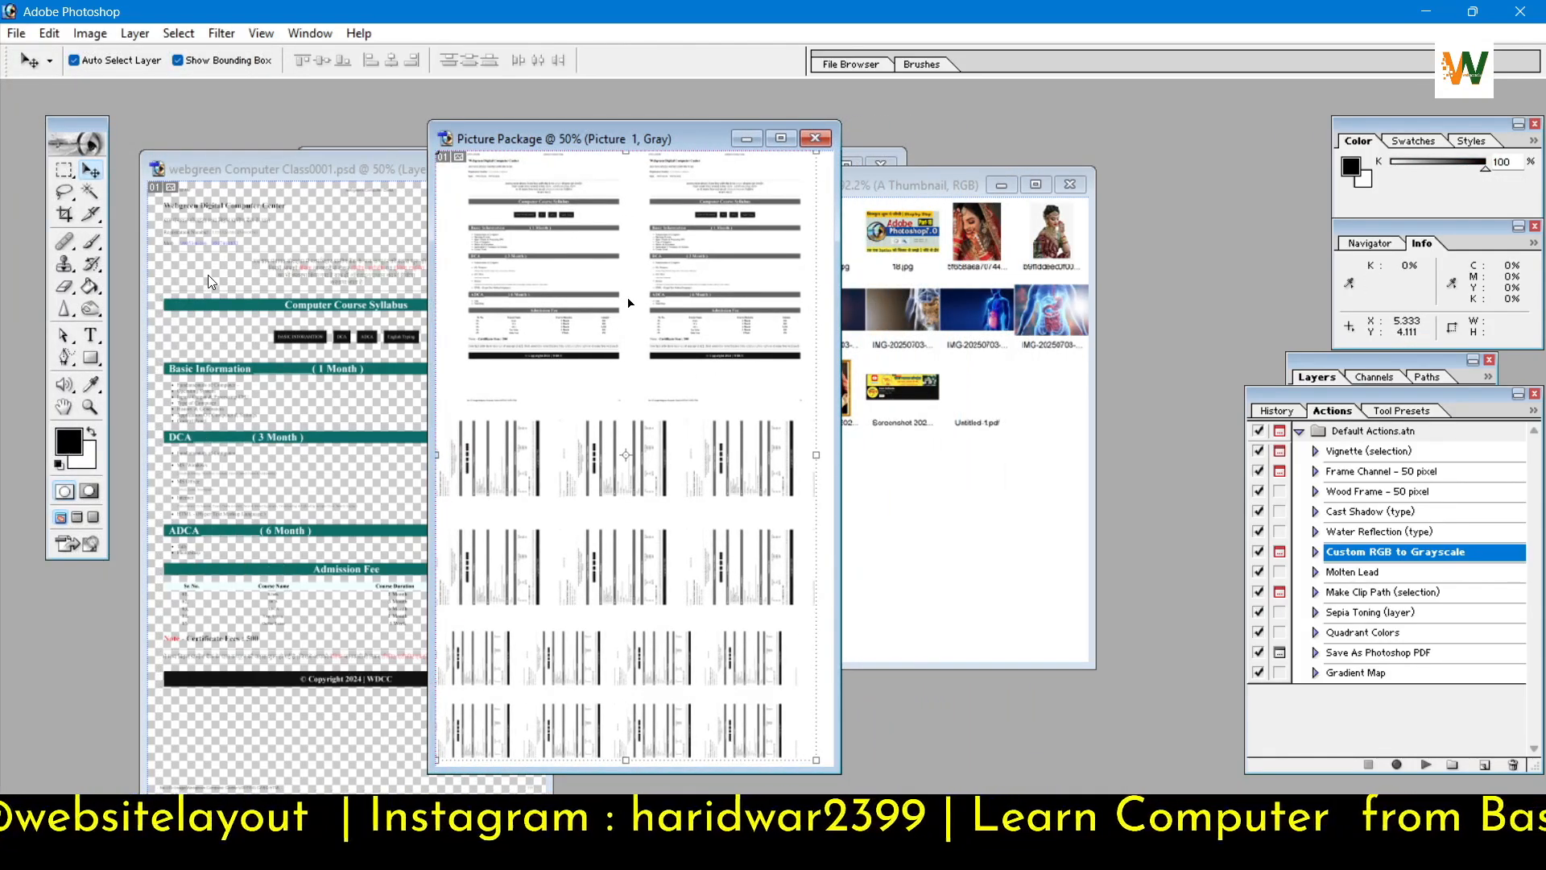
Step: Open File Info for the Picture Package document and review its sections and the General fields from Title to Job Name
click(17, 33)
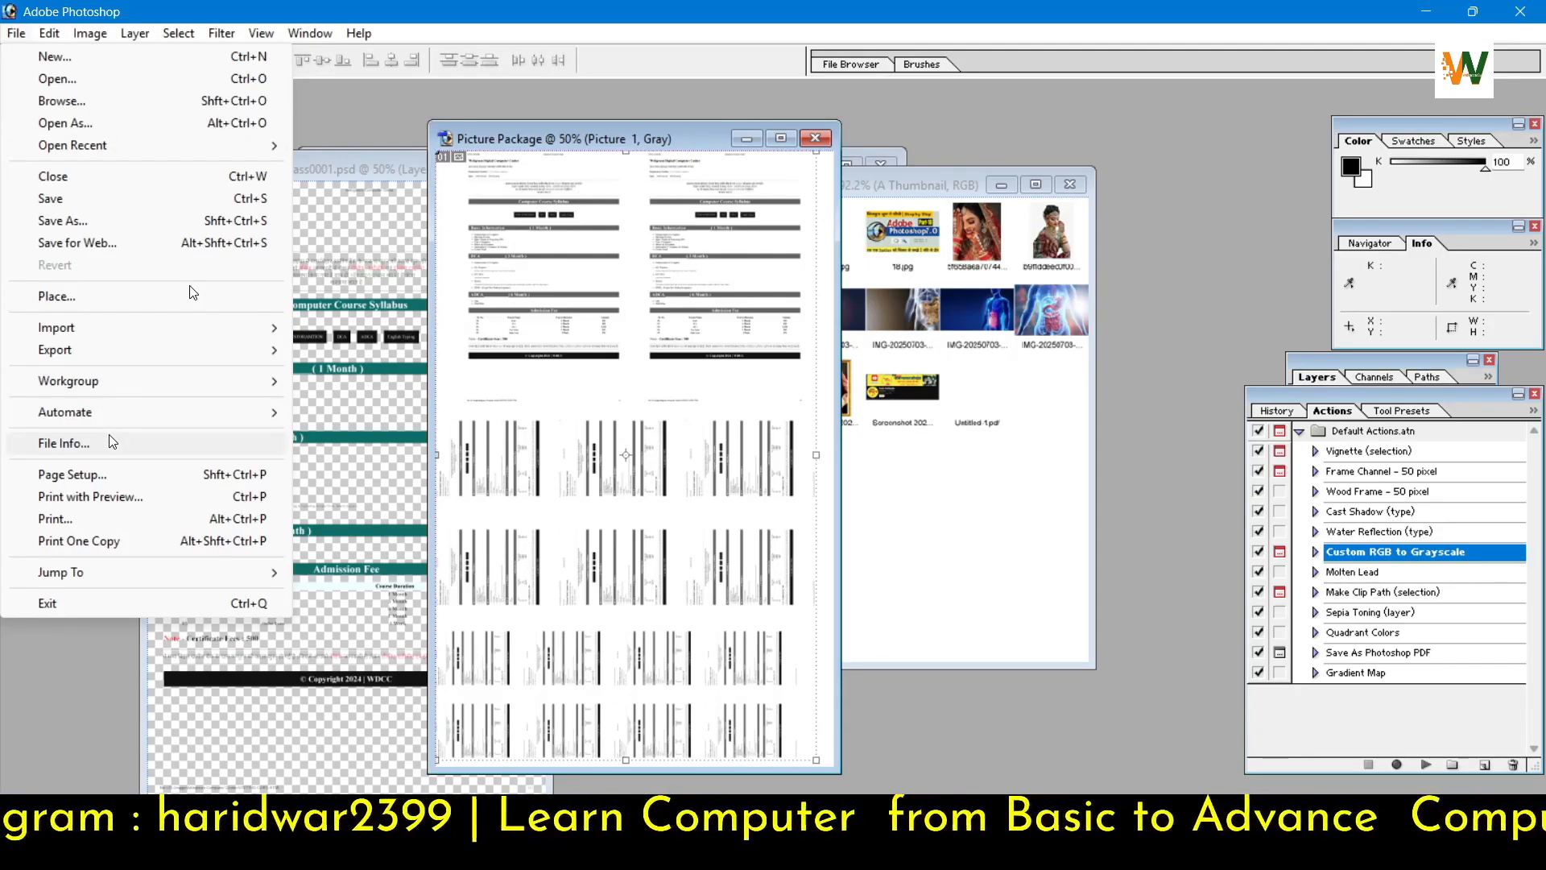
drag(630, 139, 872, 264)
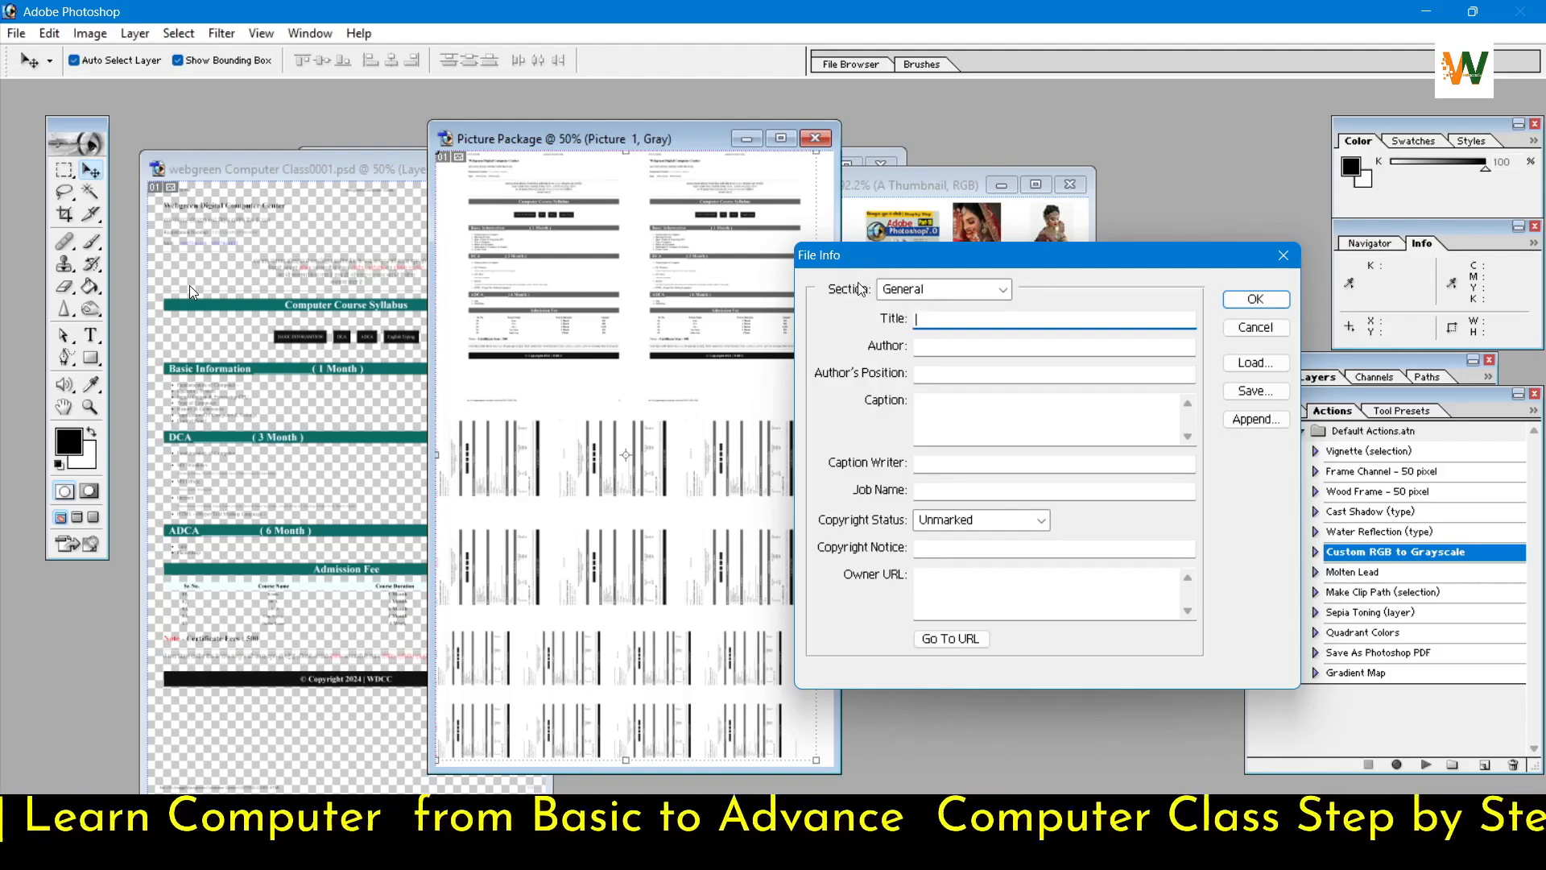
click(1002, 290)
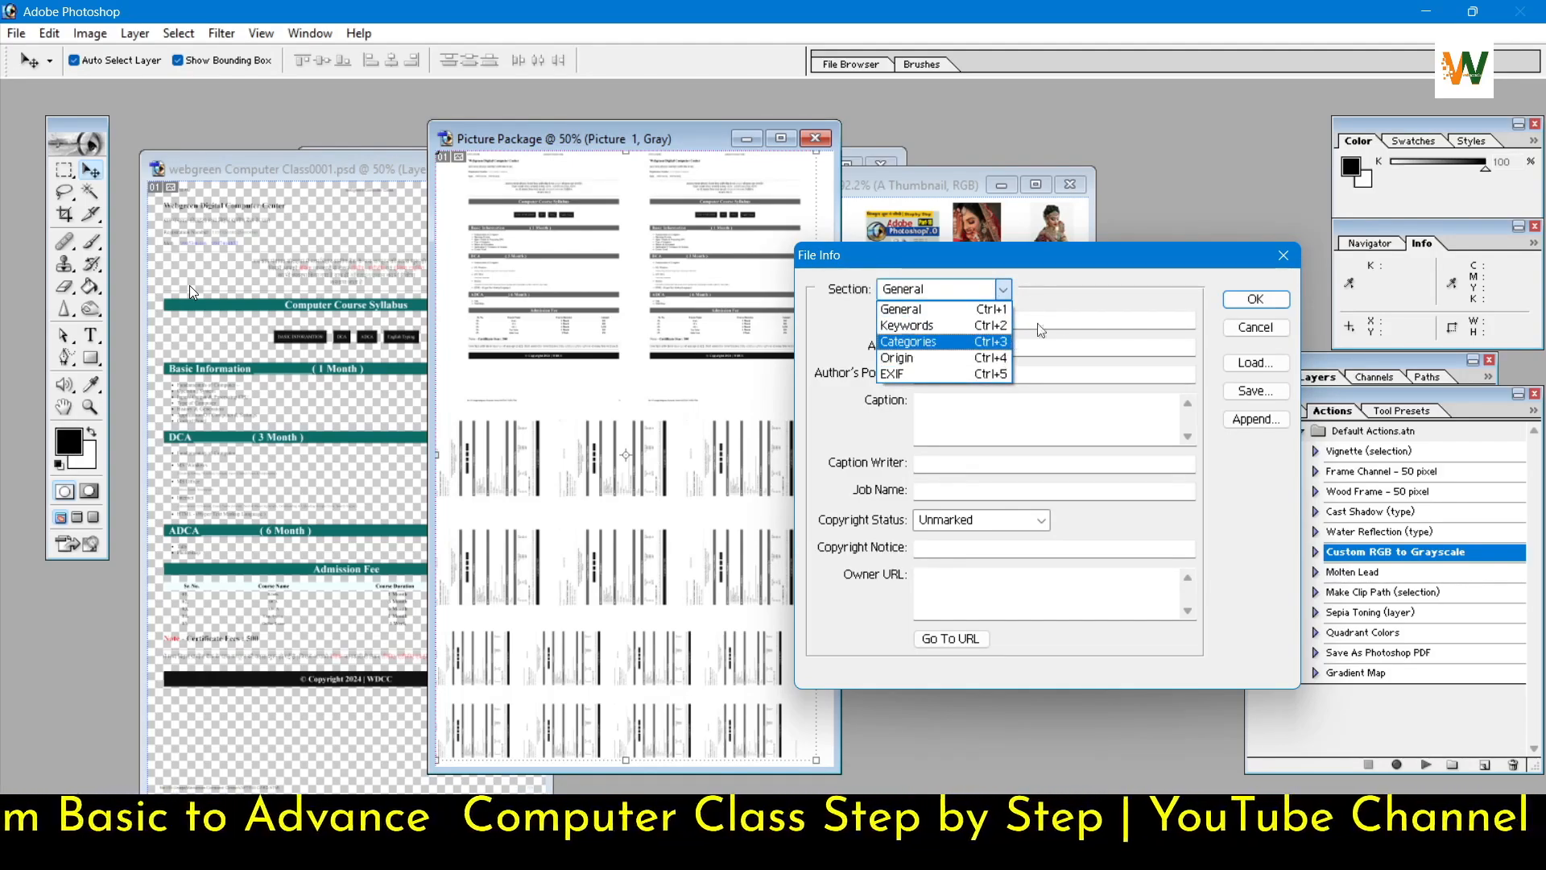
click(1093, 315)
click(992, 321)
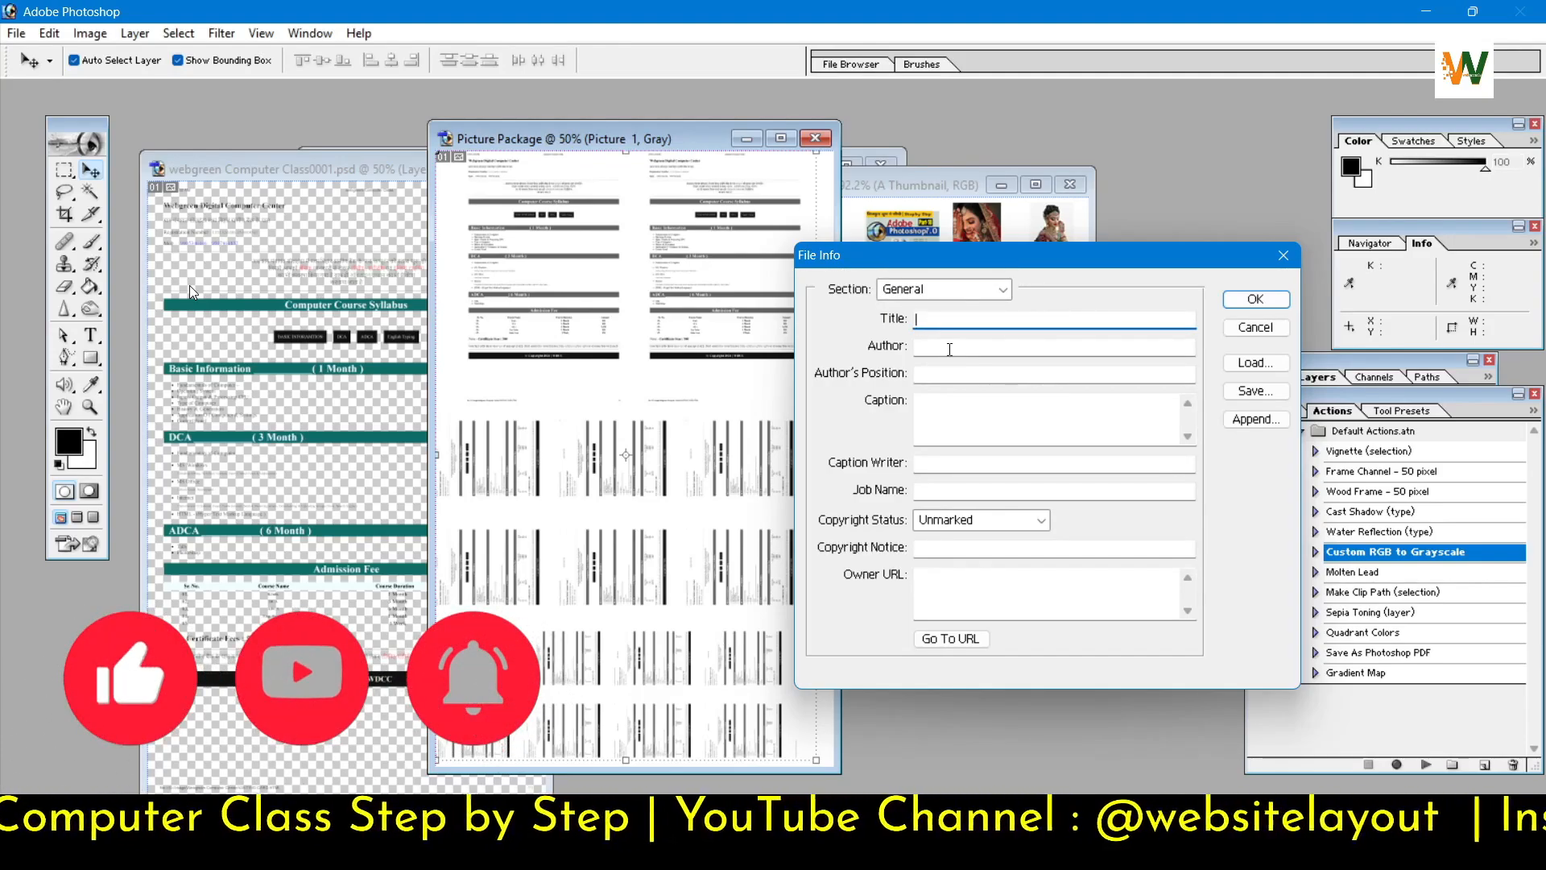
click(935, 348)
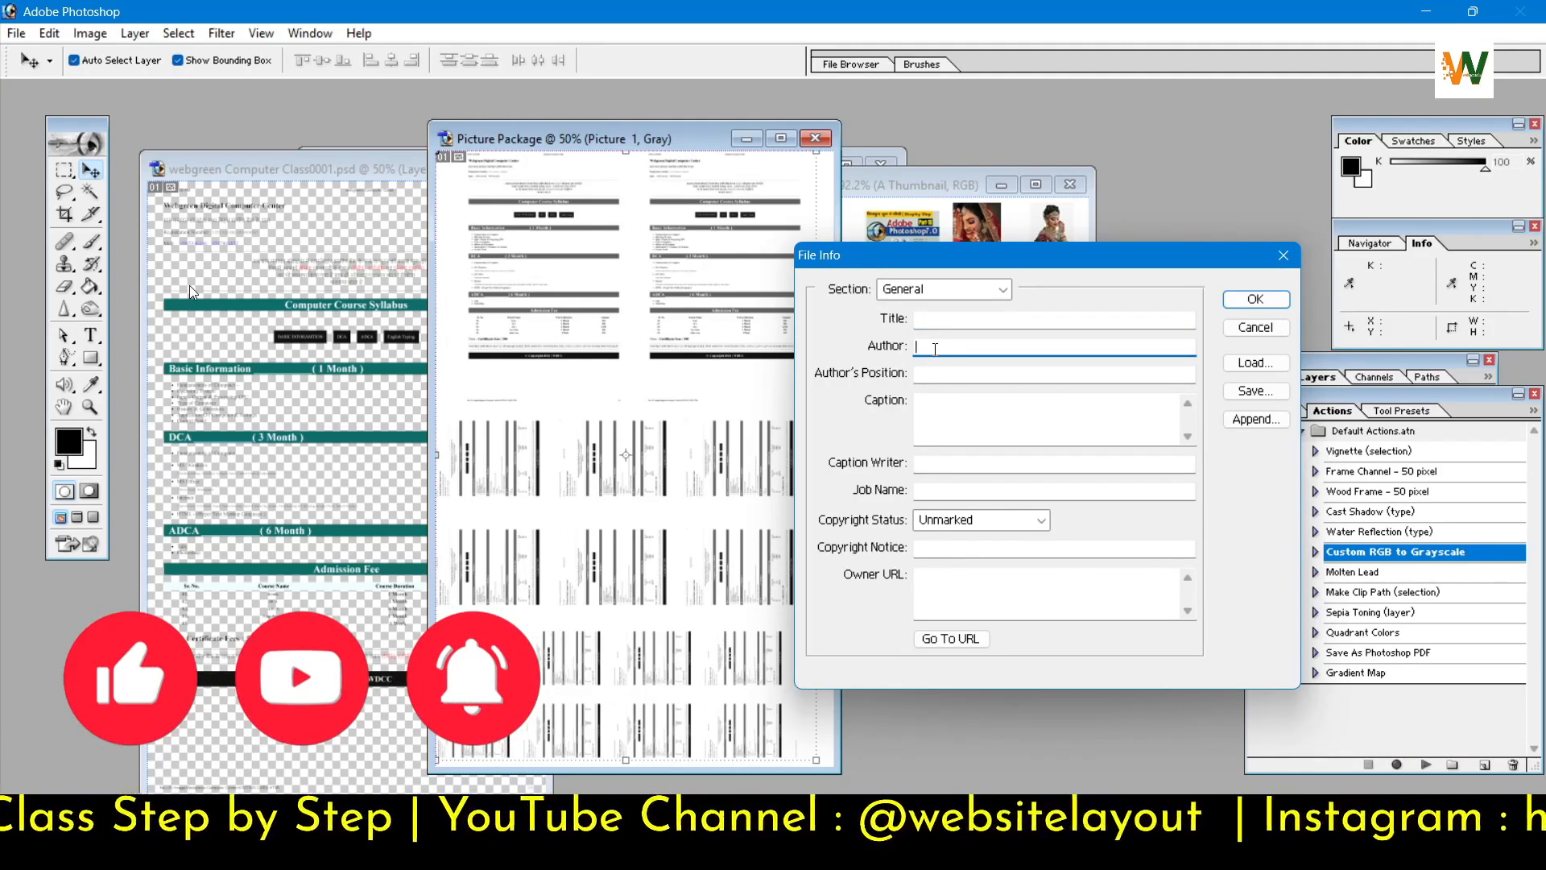
click(940, 379)
click(957, 421)
click(956, 464)
click(954, 491)
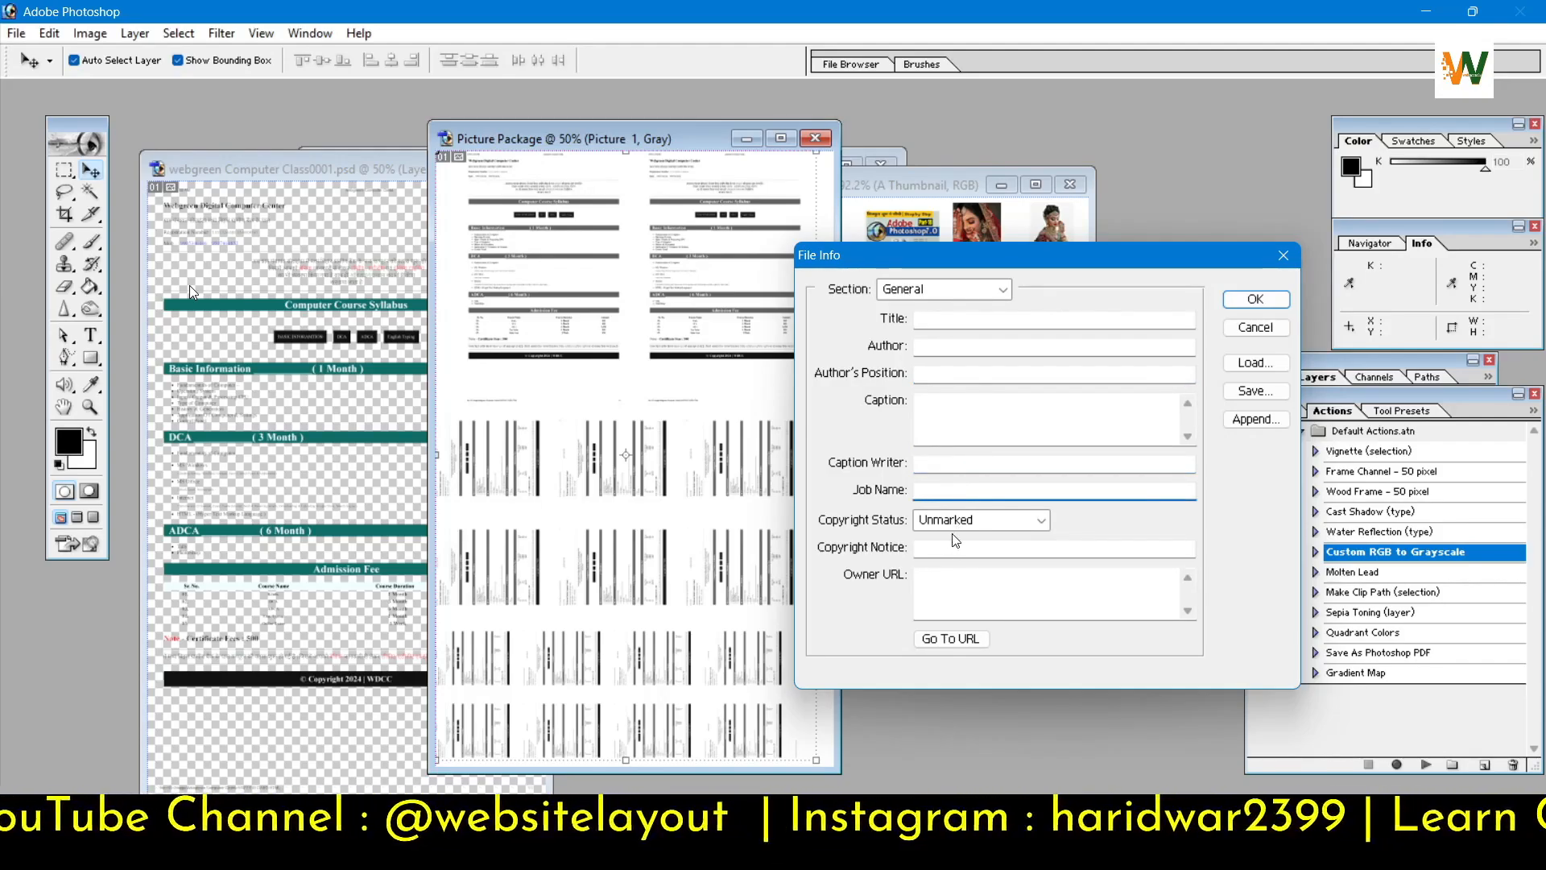
Step: Look through the copyright status choices, leave the status at Unmarked, and close File Info without changes
click(1044, 520)
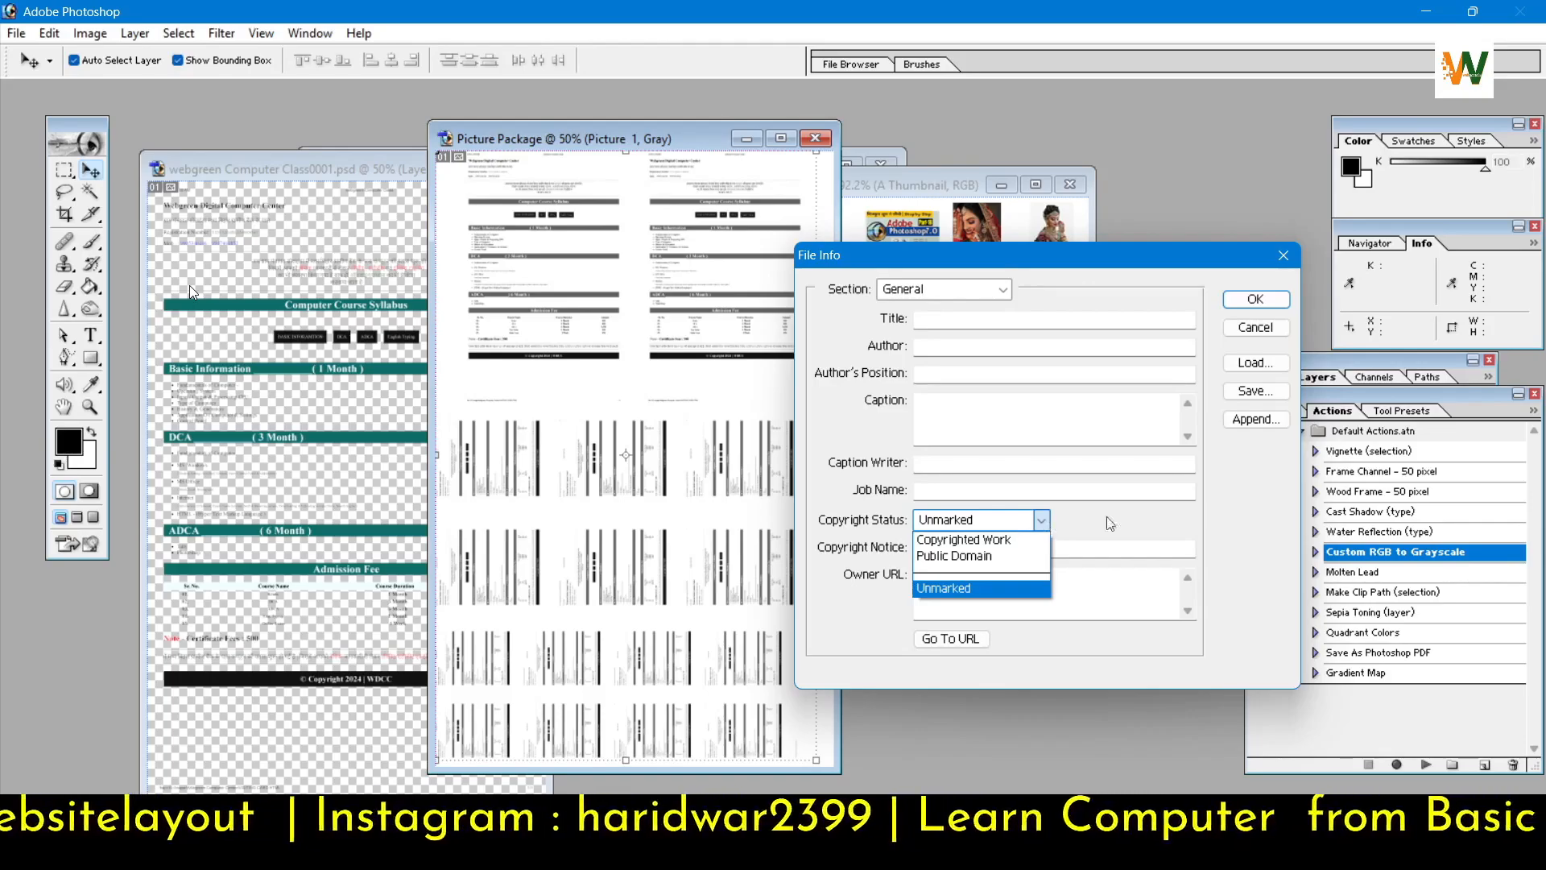
click(1045, 523)
click(1048, 525)
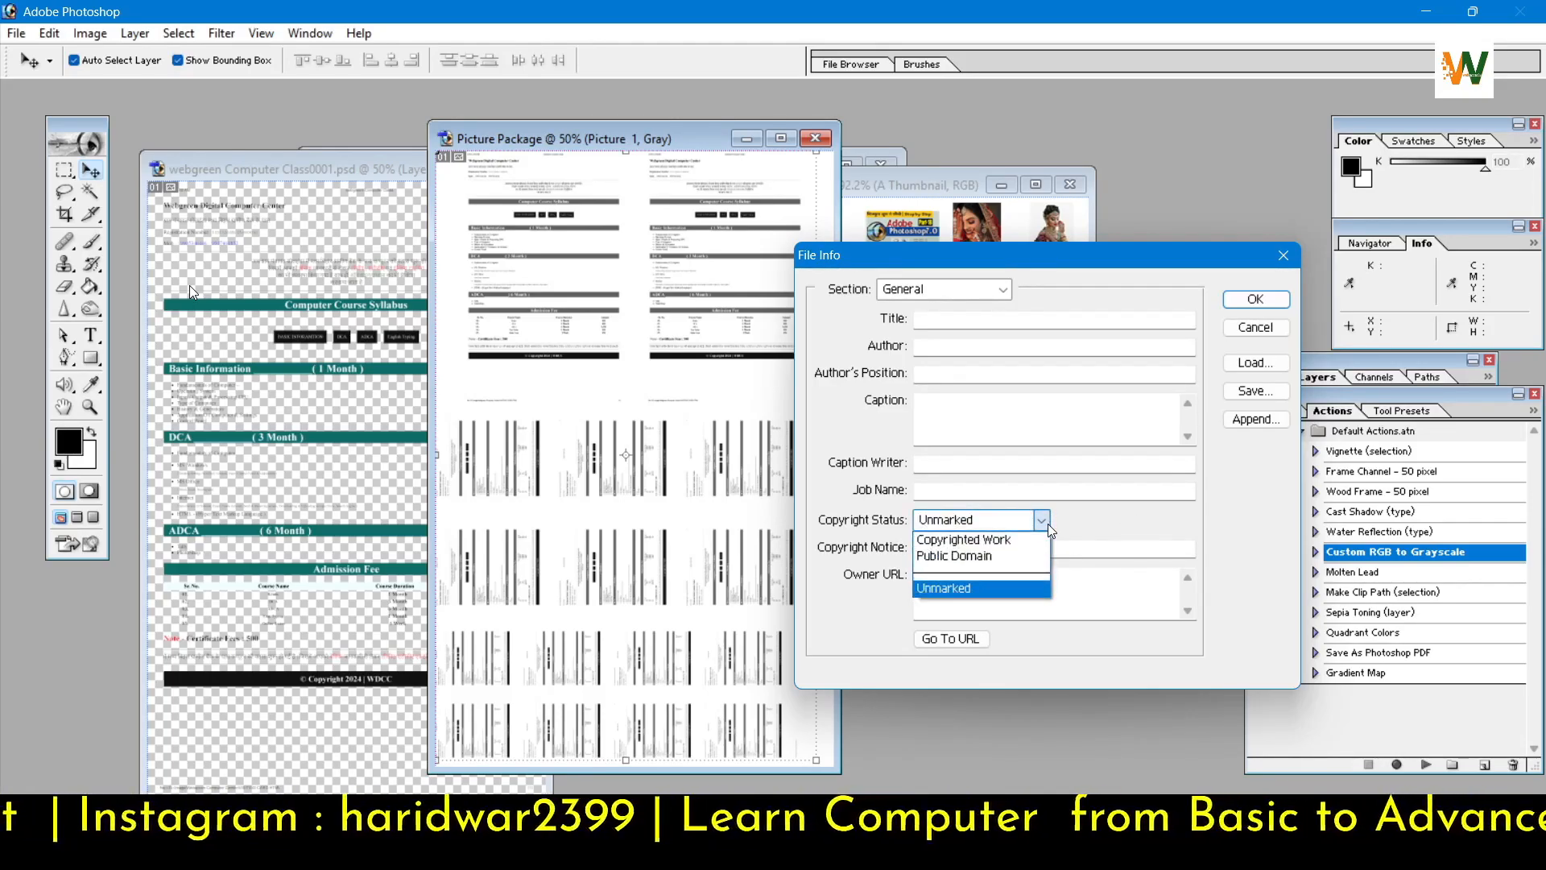
click(1122, 533)
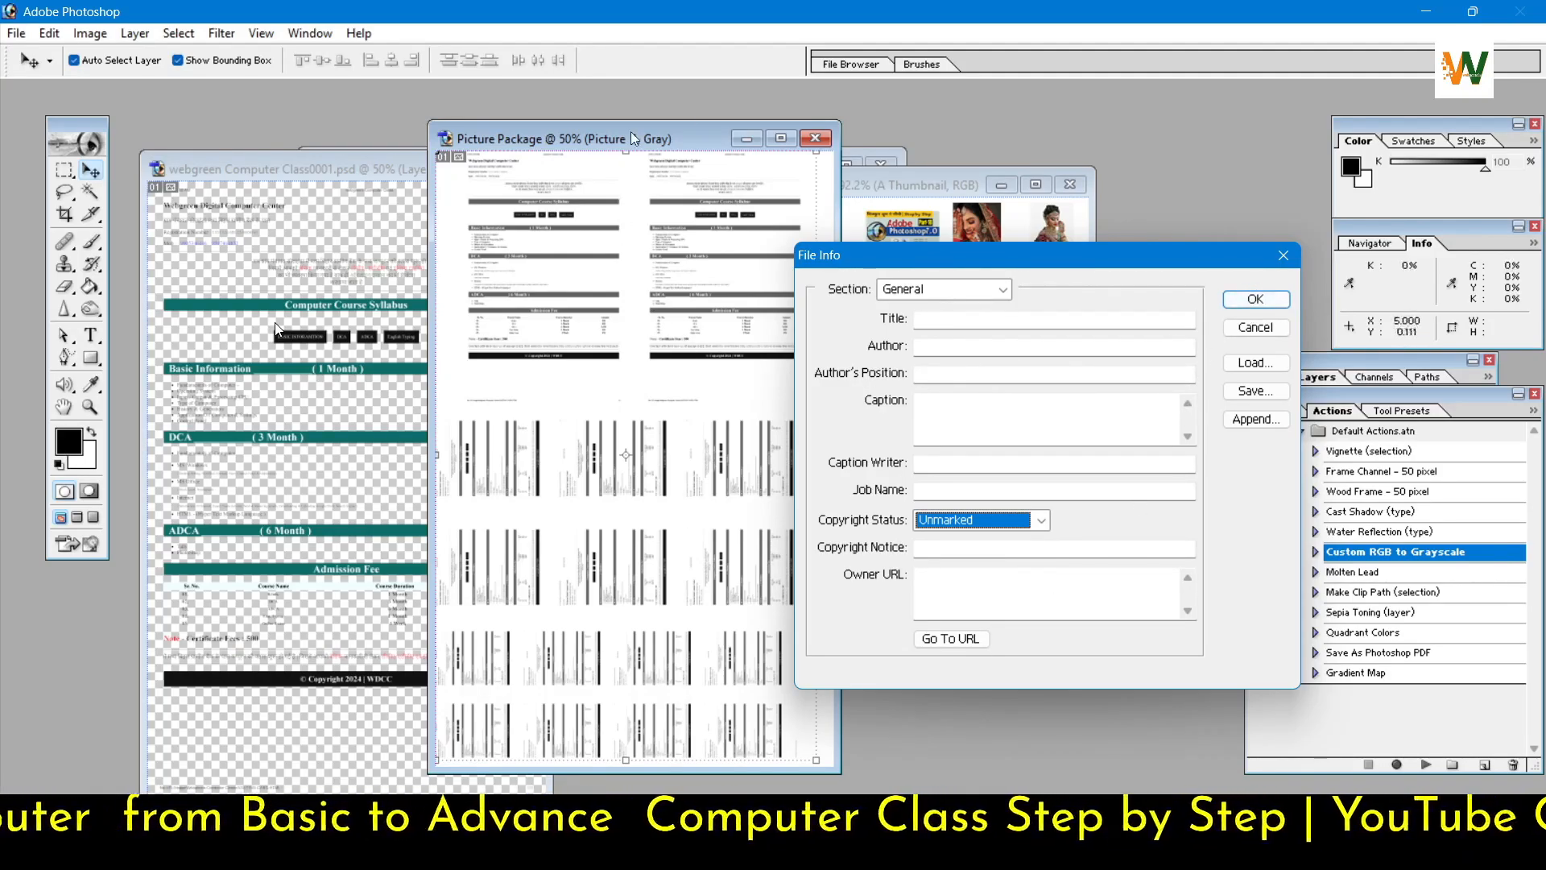
click(1284, 255)
click(14, 33)
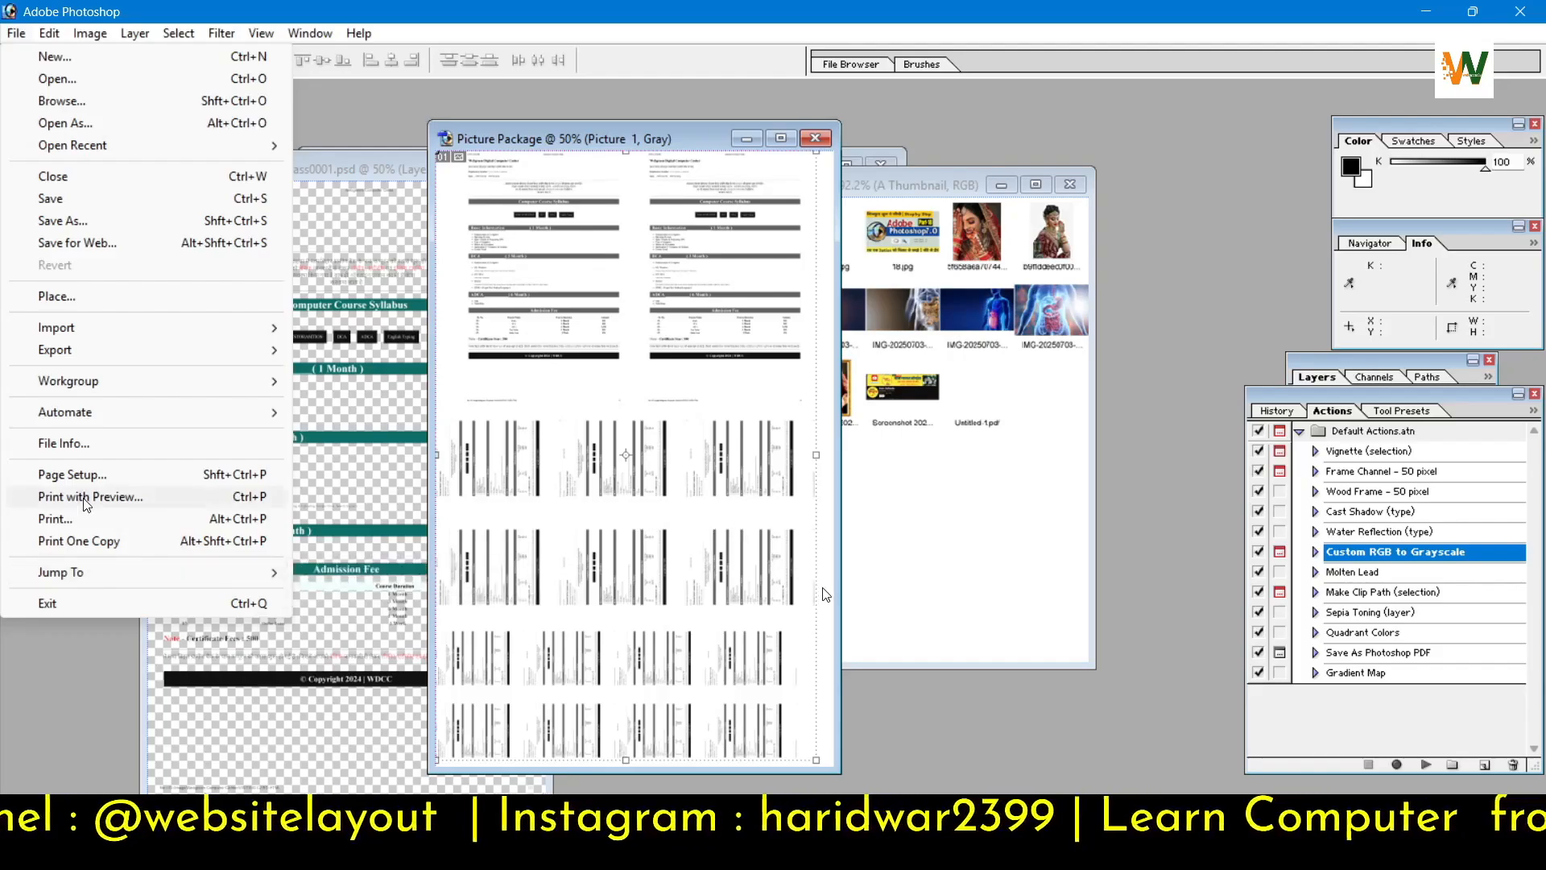
click(954, 654)
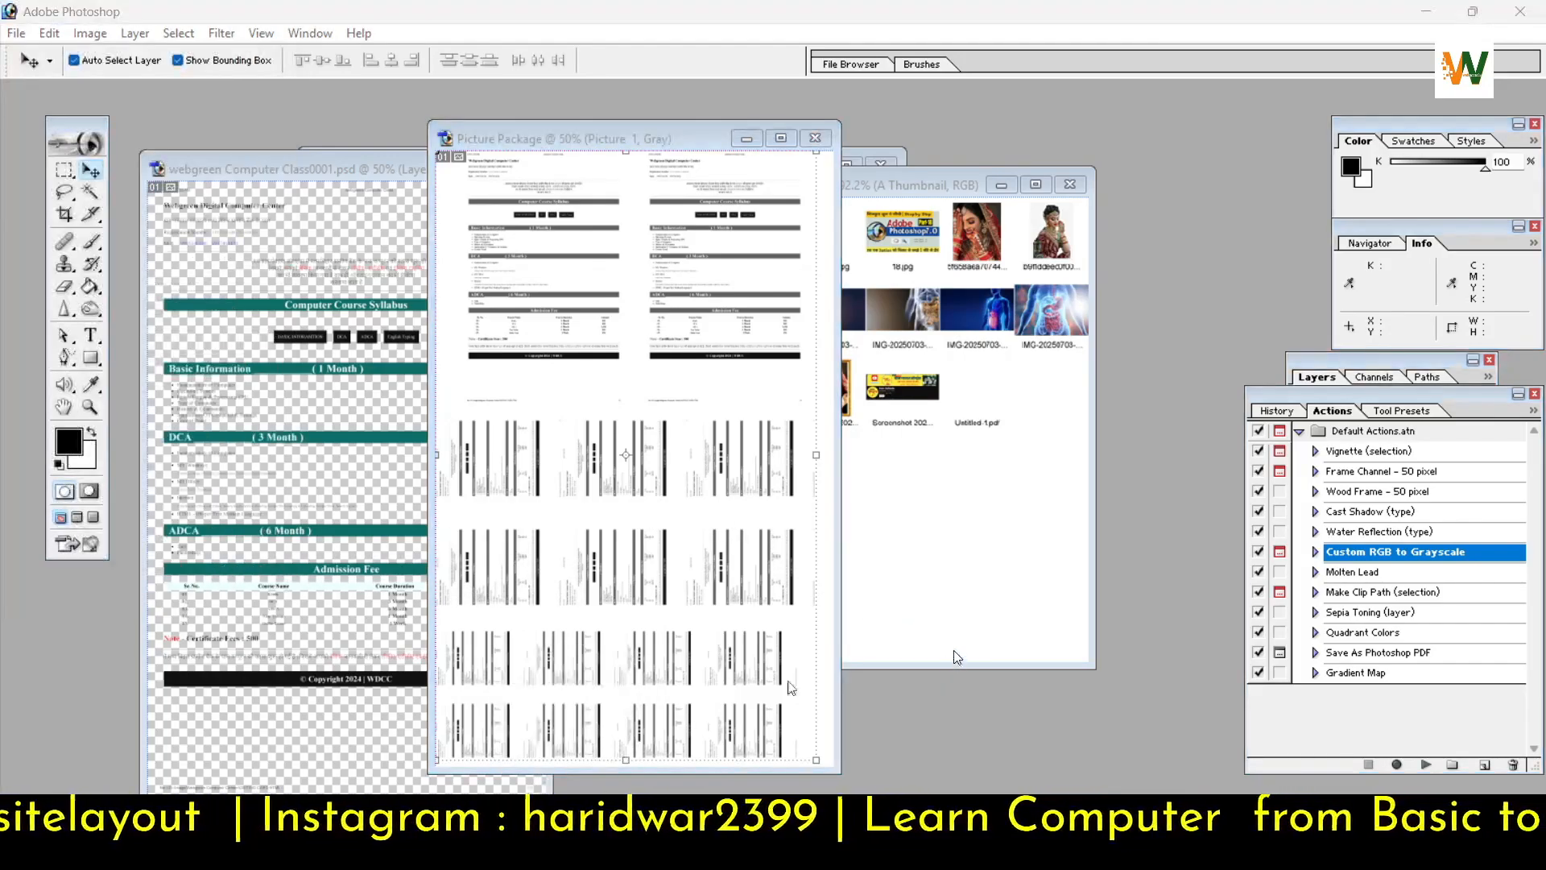